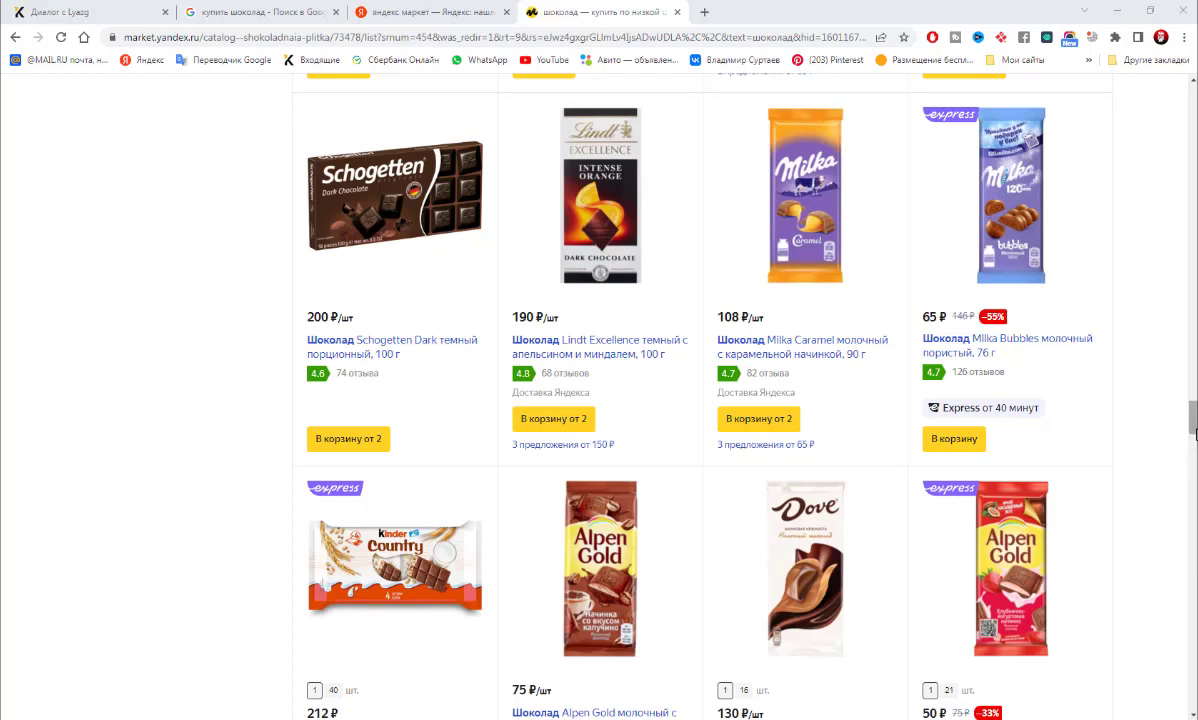
Add a Curves adjustment layer over the poster's Фон копия layer
{"action": "left_click_drag", "start_coordinate": [1192, 430], "coordinate": [1193, 630]}
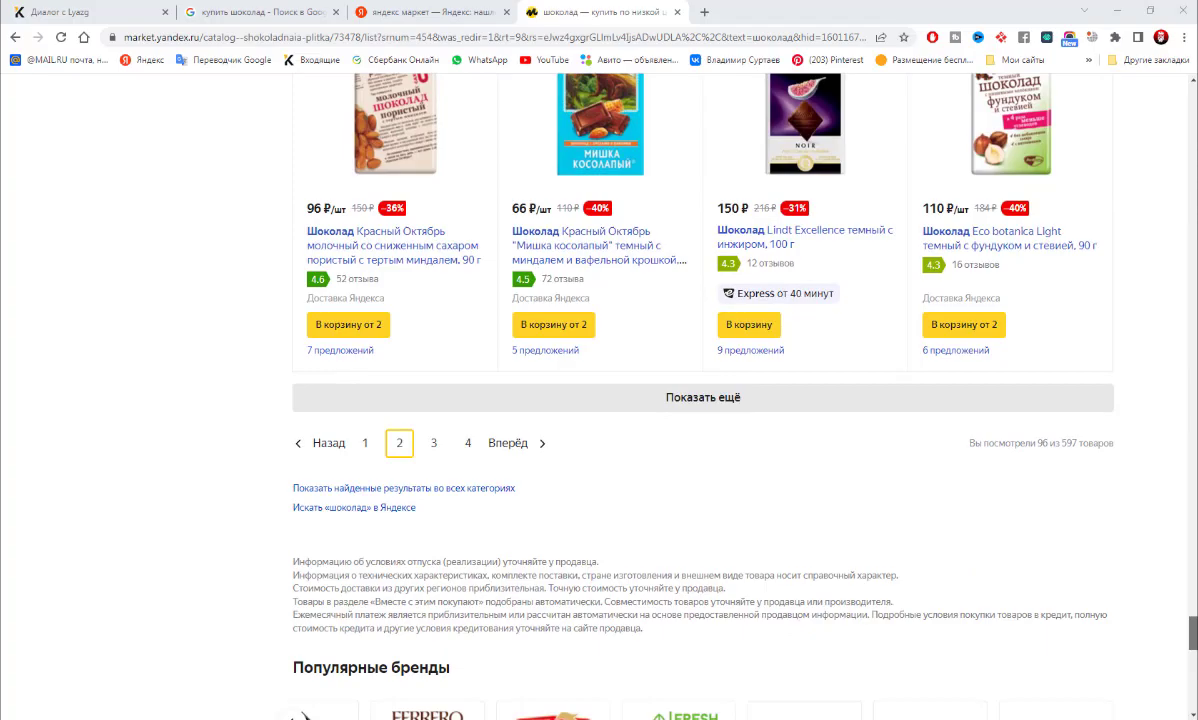
{"action": "mouse_move", "coordinate": [1193, 630]}
{"action": "left_mouse_down"}
{"action": "mouse_move", "coordinate": [1168, 200]}
{"action": "mouse_move", "coordinate": [1107, 150]}
{"action": "left_mouse_up"}
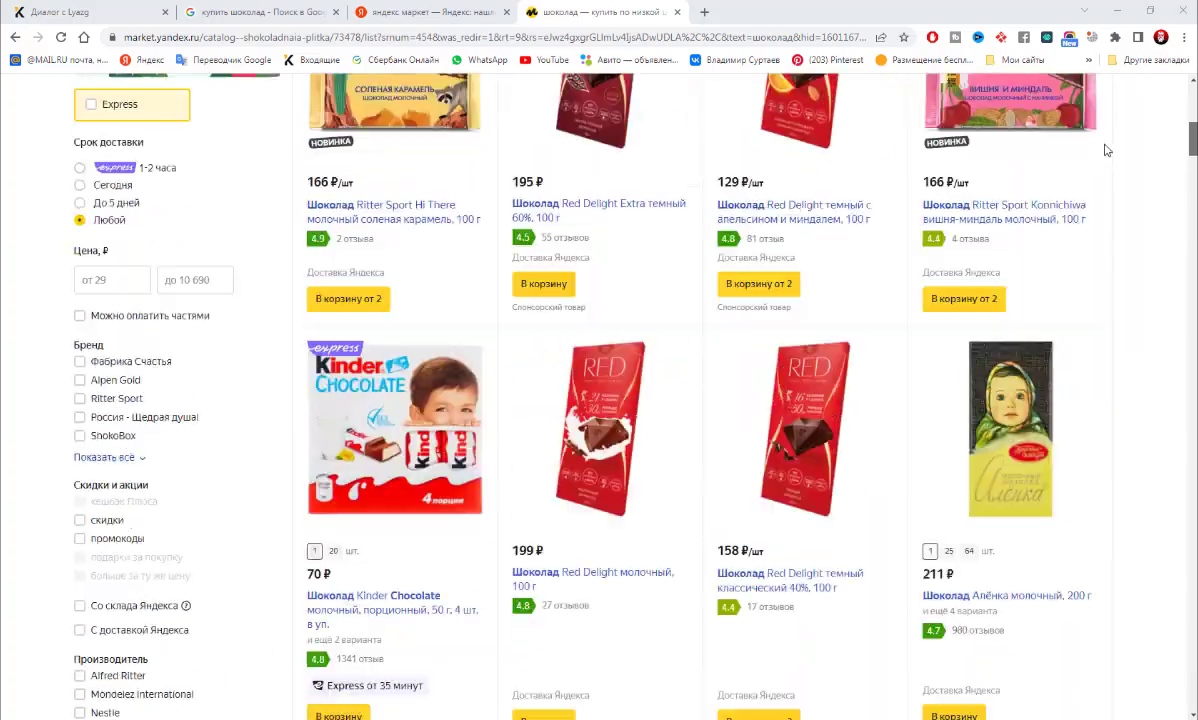
{"action": "scroll", "coordinate": [1107, 150], "scroll_direction": "up", "scroll_amount": 7}
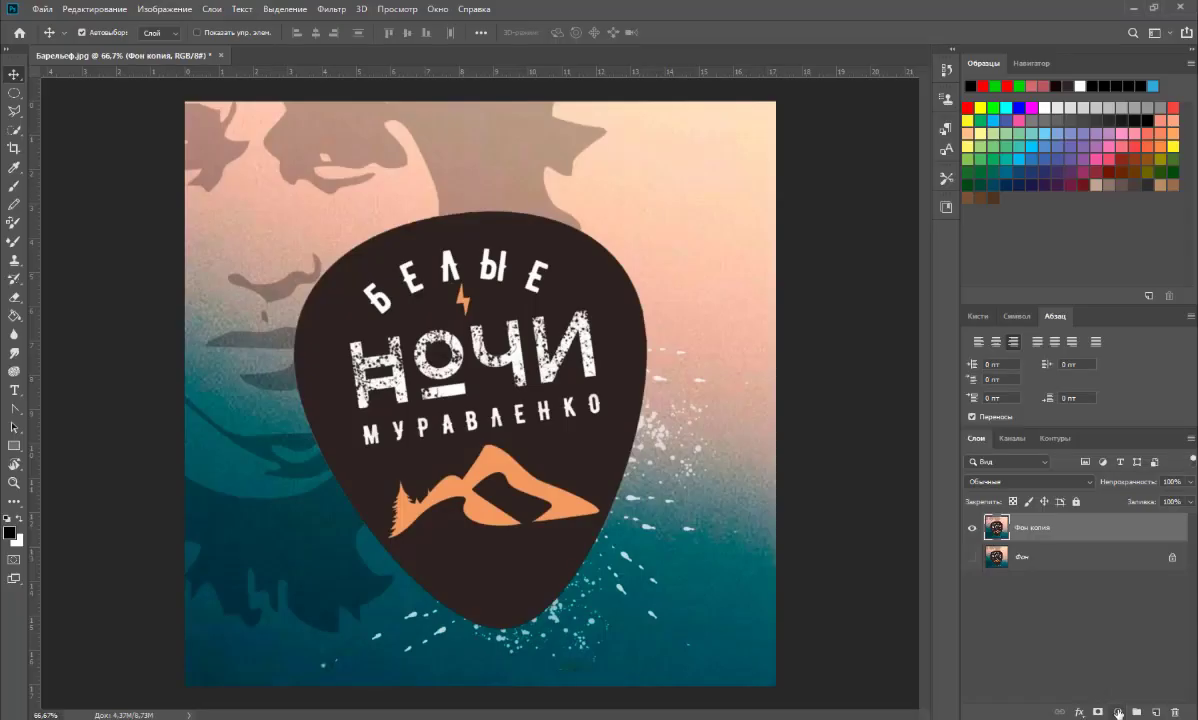
{"action": "left_click", "coordinate": [1118, 713]}
{"action": "left_click", "coordinate": [1016, 493]}
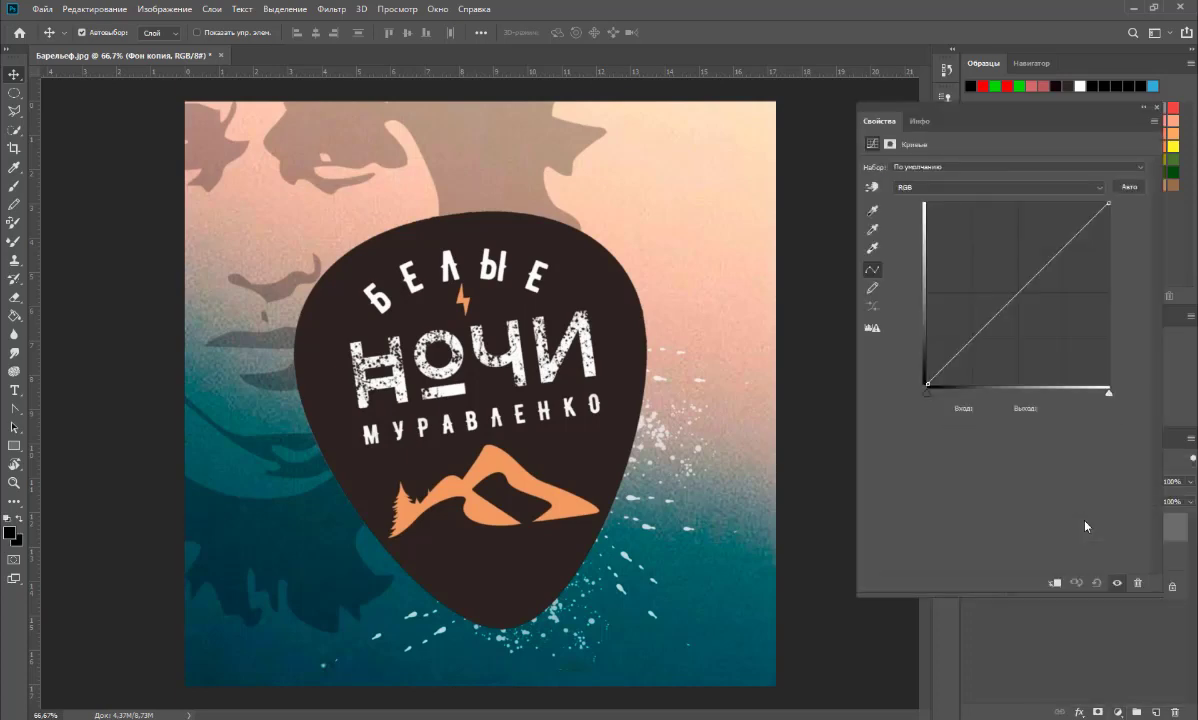
Shape an S-curve with deeper shadows and brighter highlights
{"action": "left_click_drag", "start_coordinate": [951, 355], "coordinate": [958, 378]}
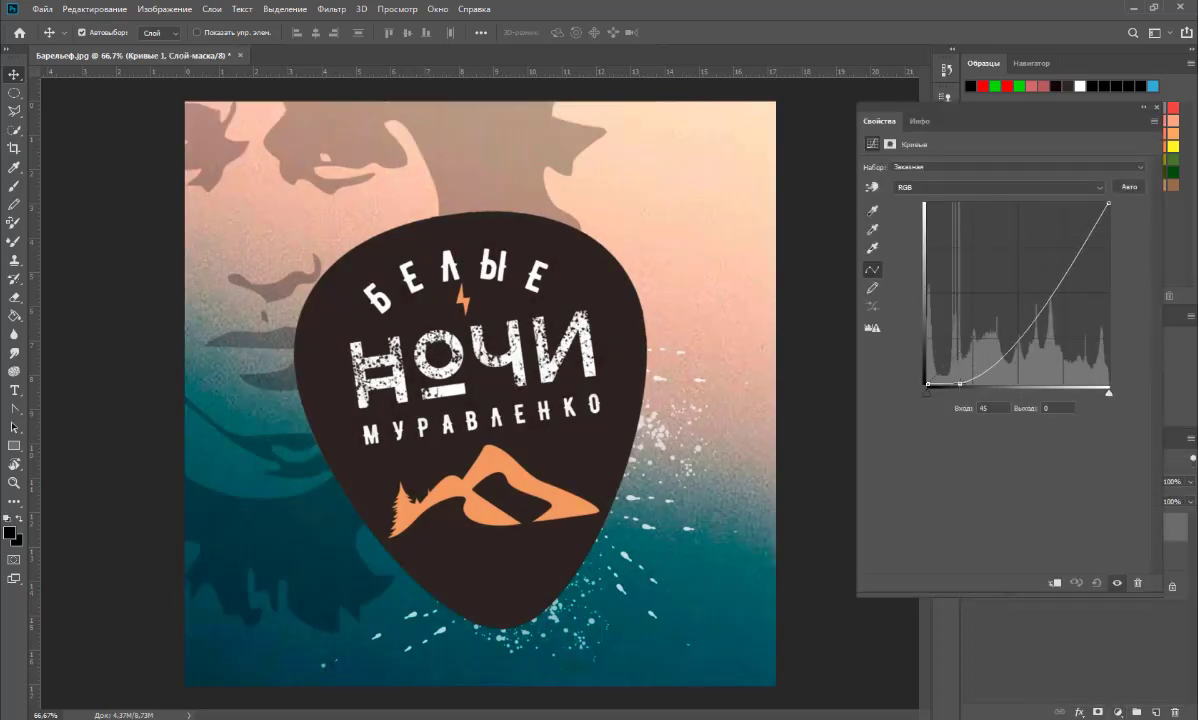
{"action": "left_click_drag", "start_coordinate": [1012, 224], "coordinate": [1042, 210]}
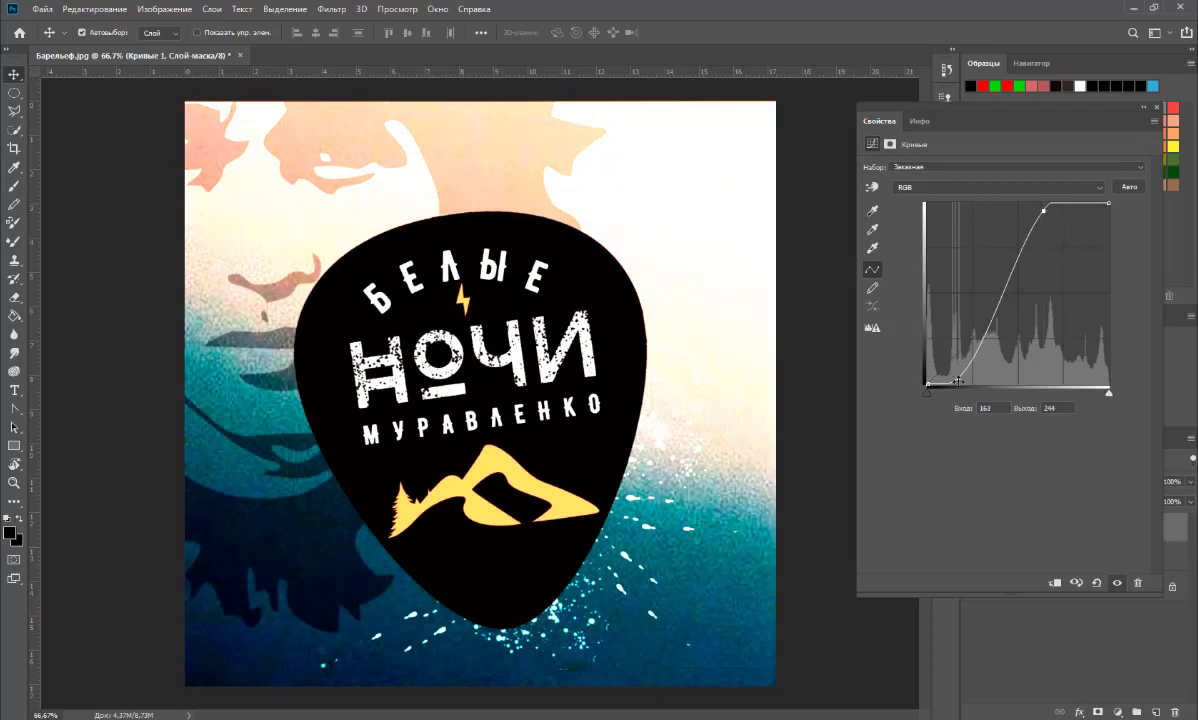
{"action": "mouse_move", "coordinate": [958, 378]}
{"action": "left_mouse_down"}
{"action": "mouse_move", "coordinate": [992, 378]}
{"action": "mouse_move", "coordinate": [964, 372]}
{"action": "left_mouse_up"}
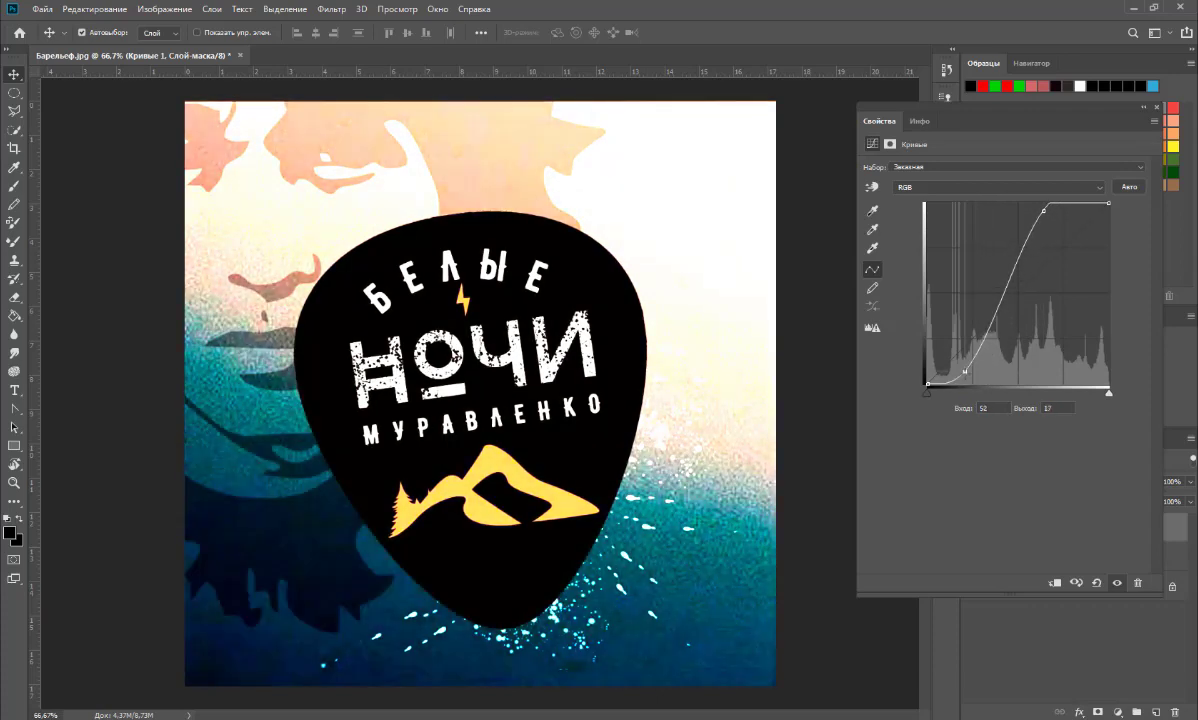
{"action": "left_click_drag", "start_coordinate": [1044, 210], "coordinate": [1048, 236]}
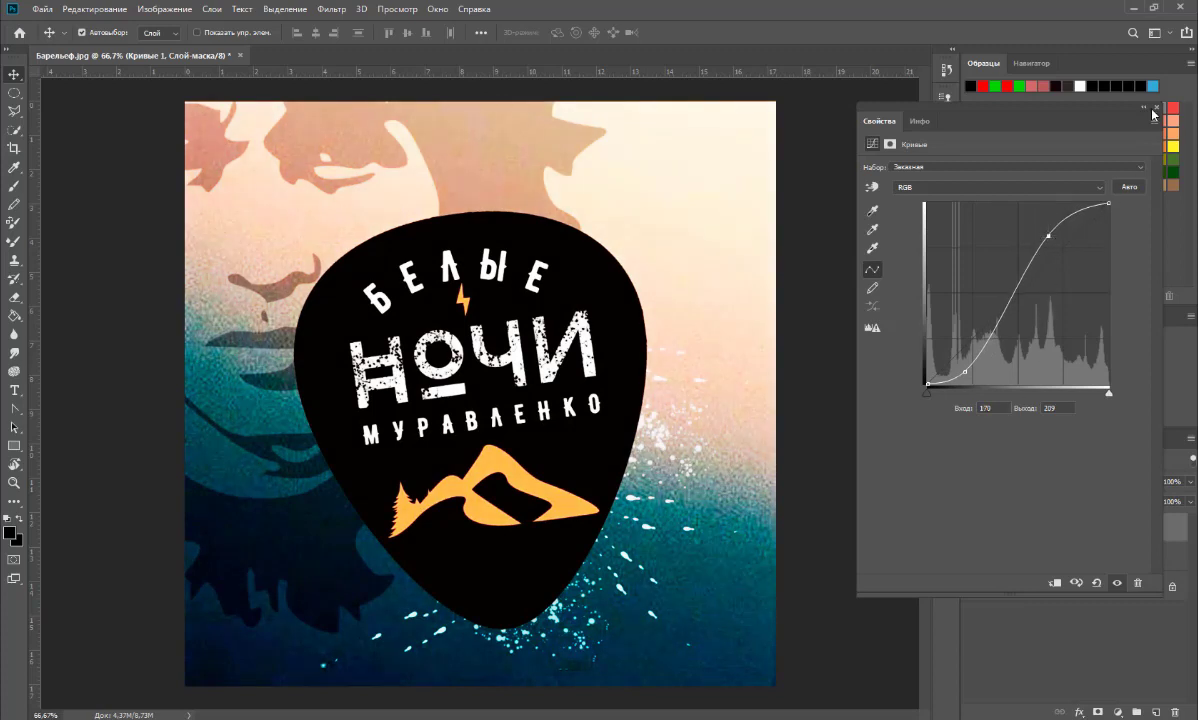
Merge the Curves adjustment down into Фон копия
{"action": "double_click", "coordinate": [1082, 108]}
{"action": "right_click", "coordinate": [1081, 537]}
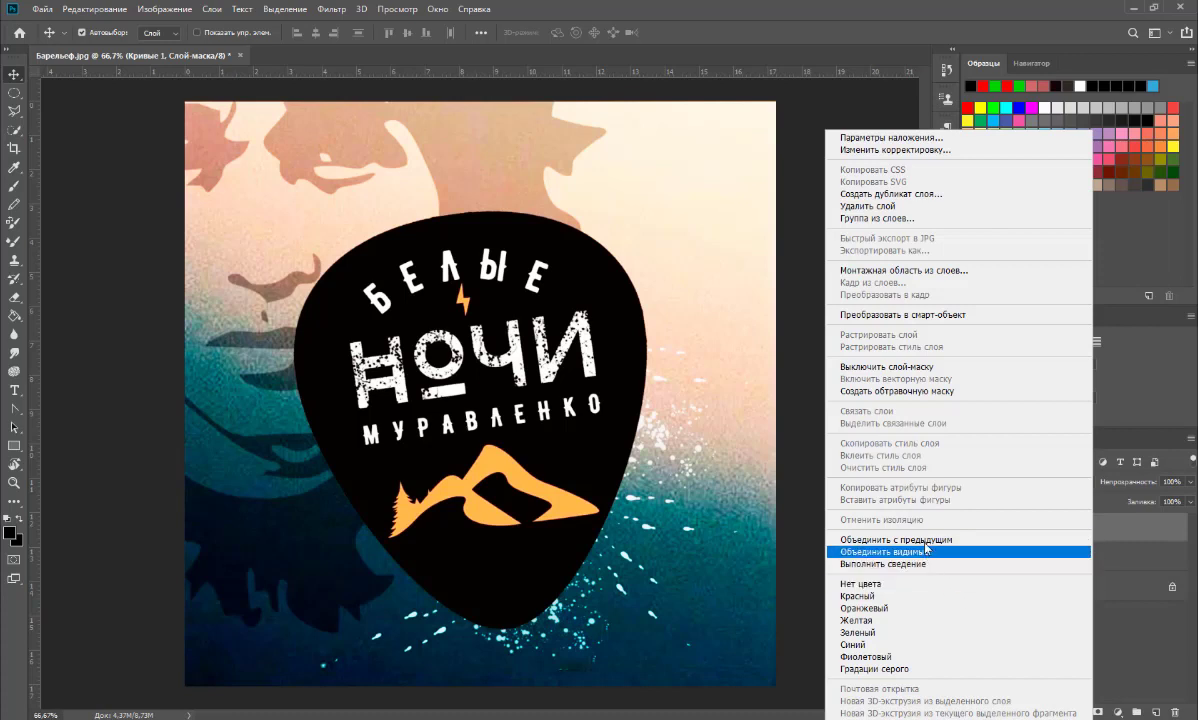
{"action": "left_click", "coordinate": [884, 551]}
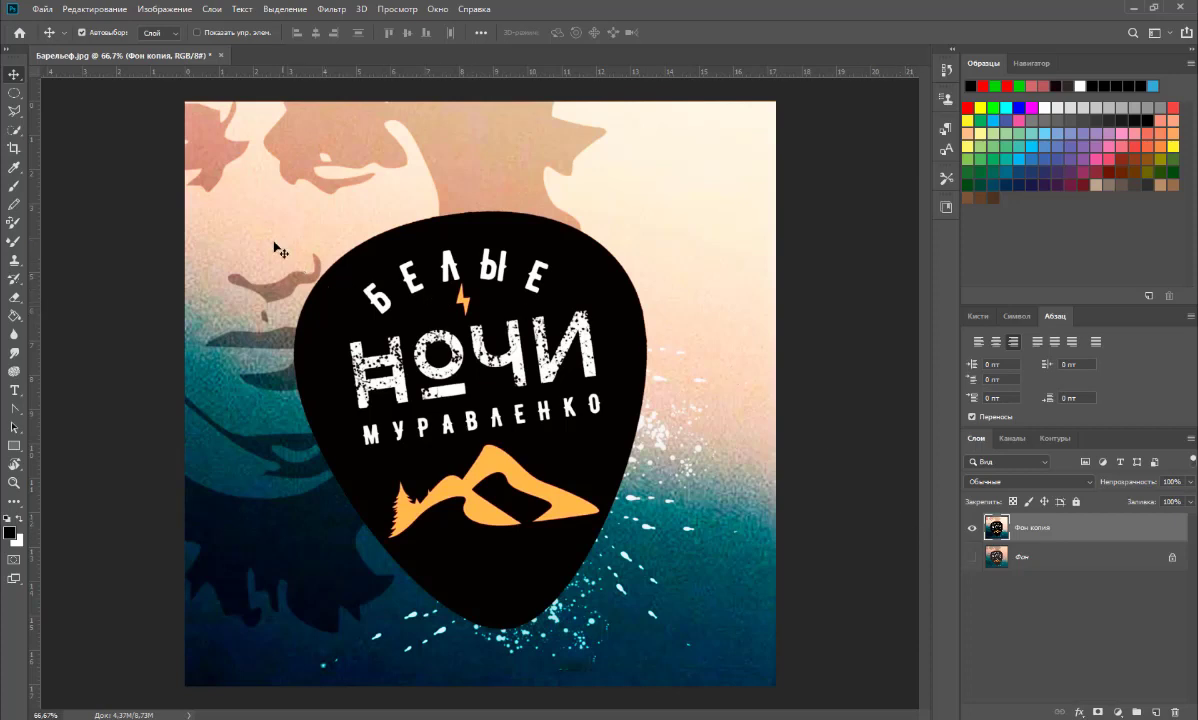
Copy the whole poster and create a new document sized to it
{"action": "left_click", "coordinate": [283, 10]}
{"action": "left_click", "coordinate": [284, 27]}
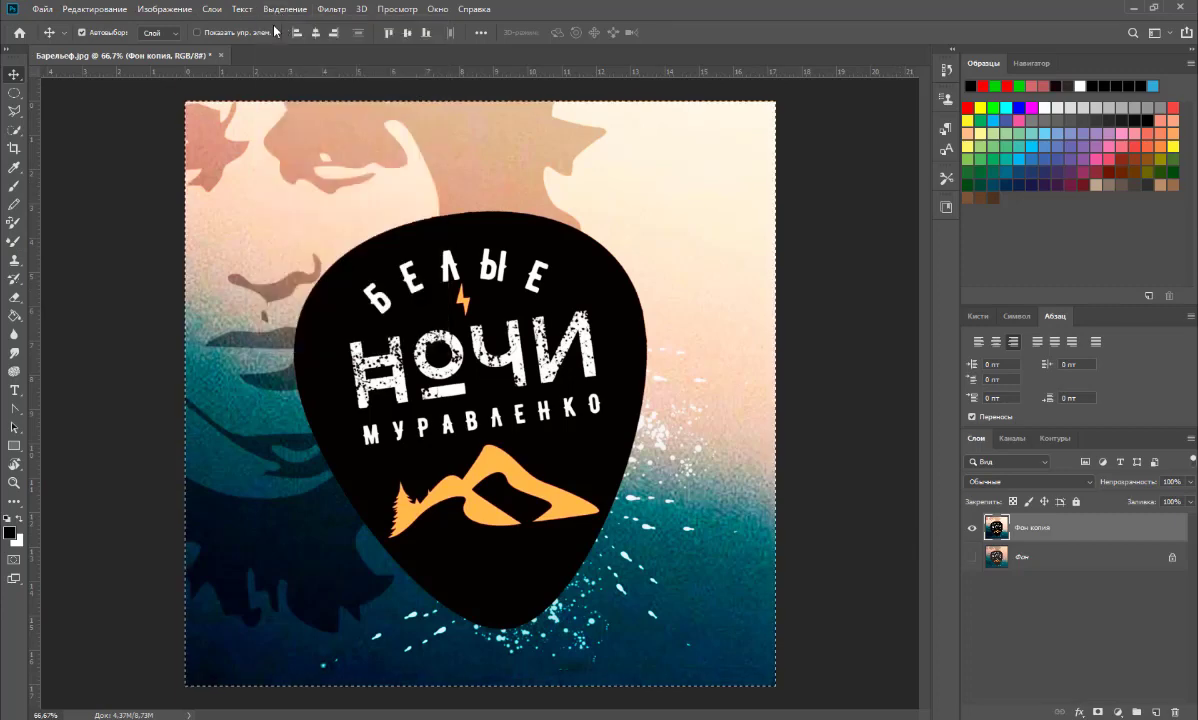
{"action": "left_click", "coordinate": [94, 9]}
{"action": "left_click", "coordinate": [88, 108]}
{"action": "left_click", "coordinate": [40, 10]}
{"action": "left_click", "coordinate": [52, 27]}
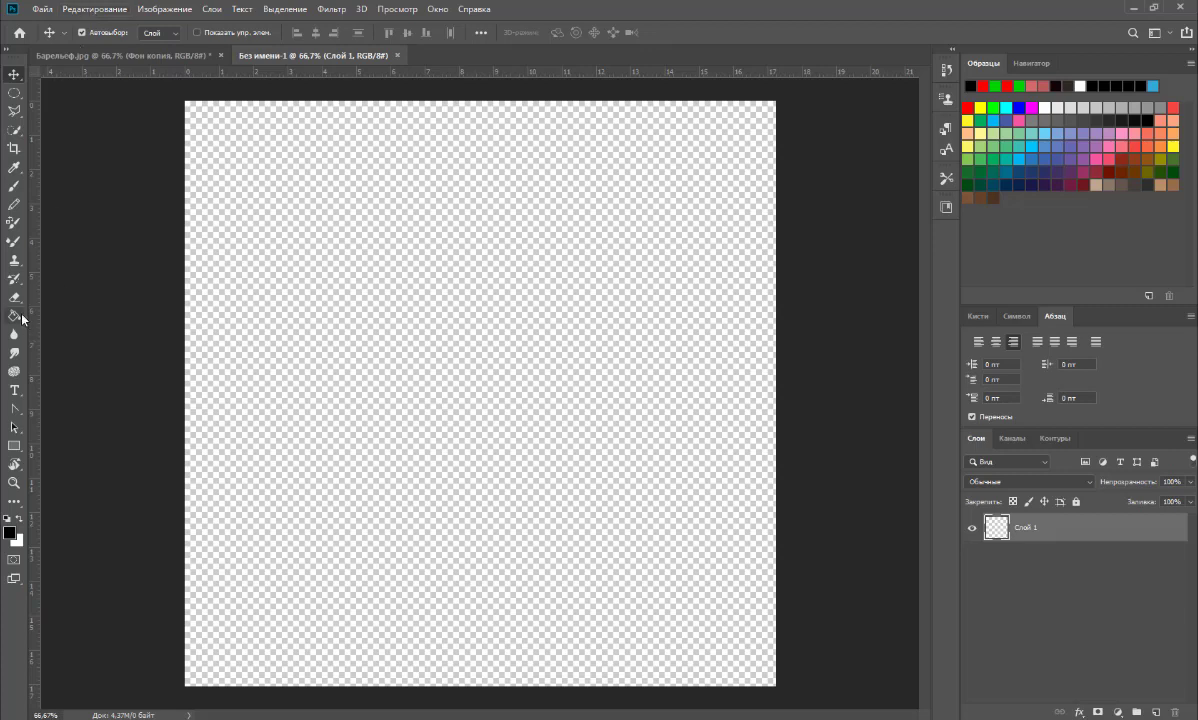
Fill the new document with solid blue #2140fd, then return to Барельеф.jpg
{"action": "left_click", "coordinate": [14, 315]}
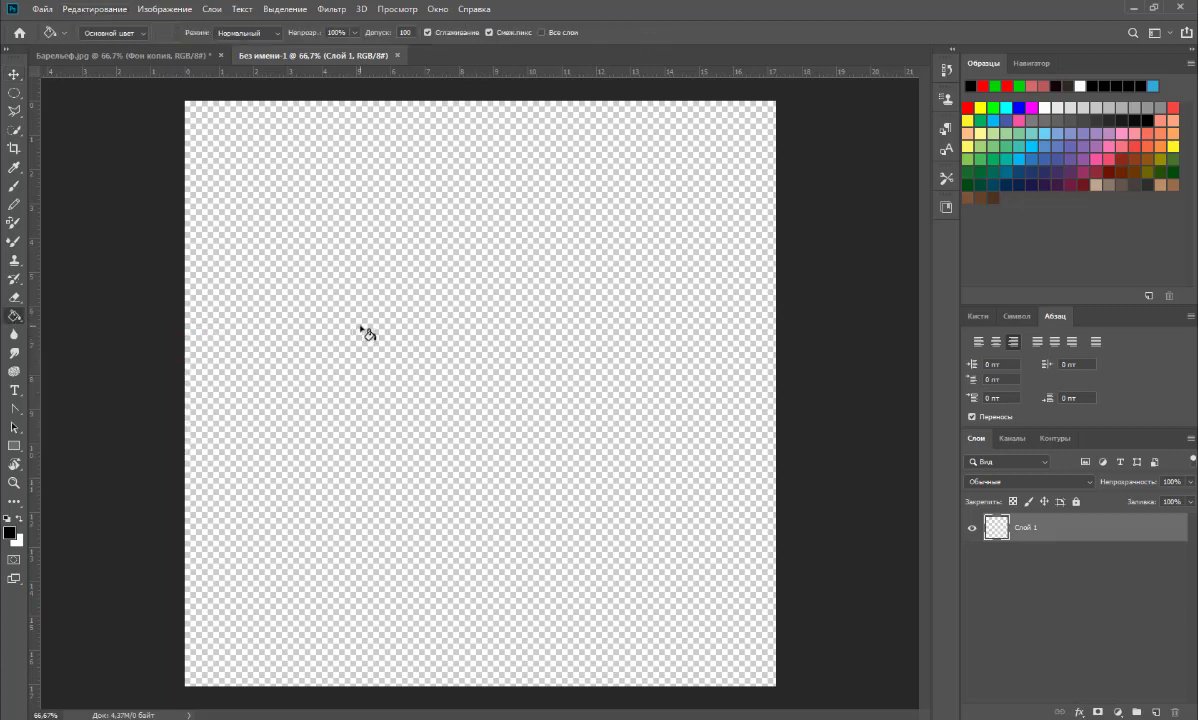
{"action": "left_click", "coordinate": [10, 530]}
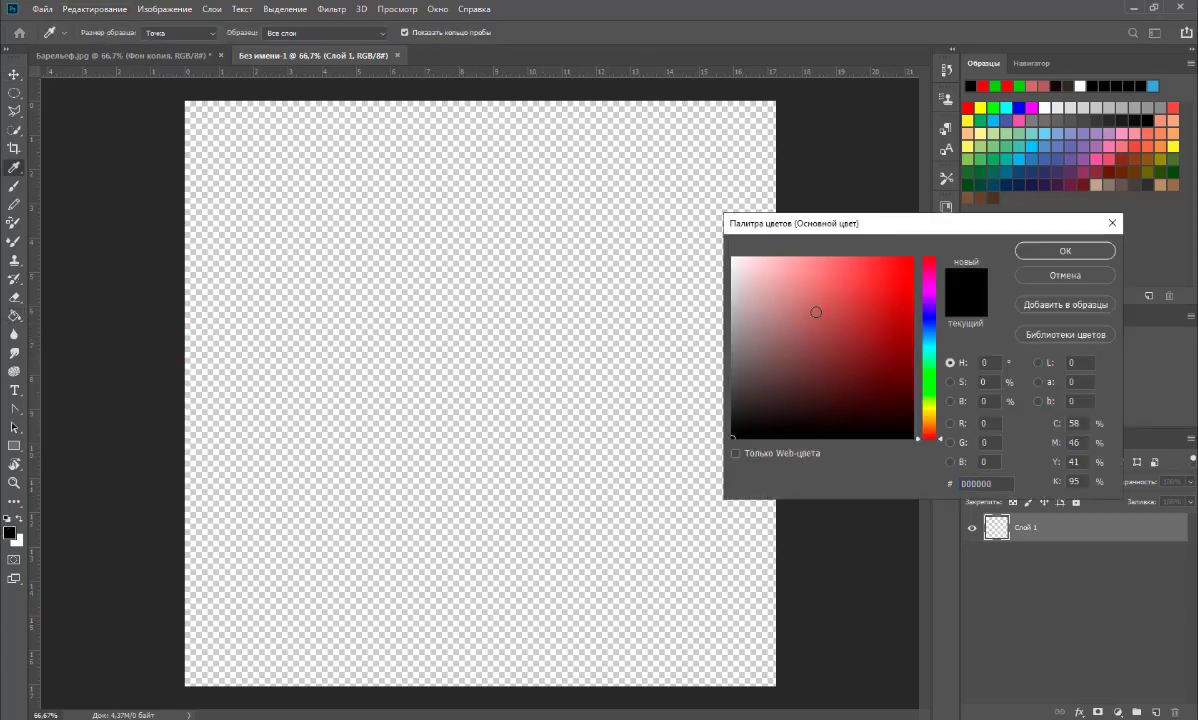
{"action": "left_click", "coordinate": [931, 324]}
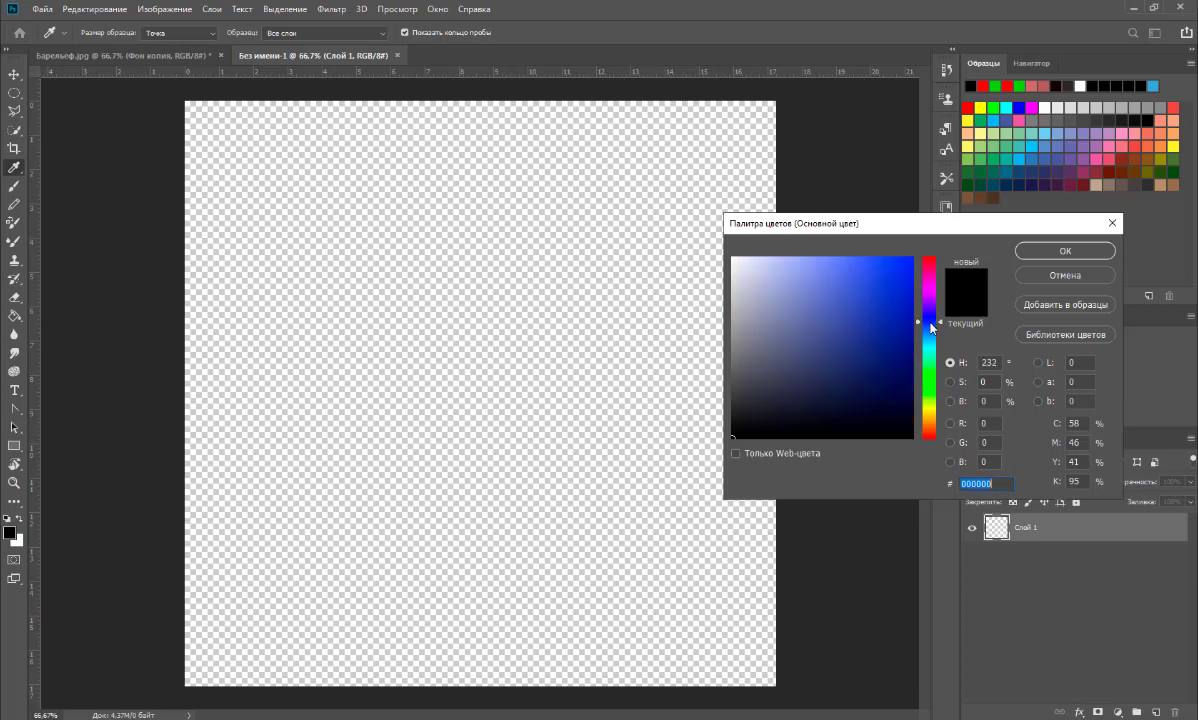
{"action": "left_click", "coordinate": [890, 258]}
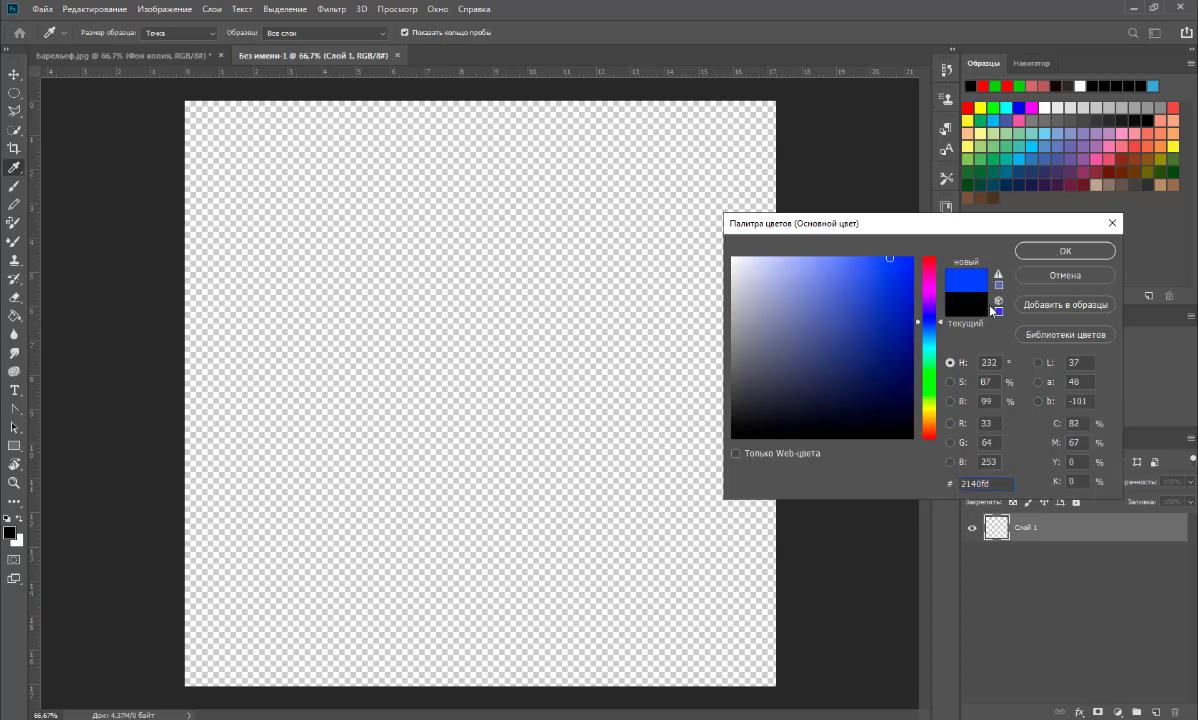
{"action": "left_click", "coordinate": [1056, 254]}
{"action": "key", "text": "g"}
{"action": "left_click", "coordinate": [237, 371]}
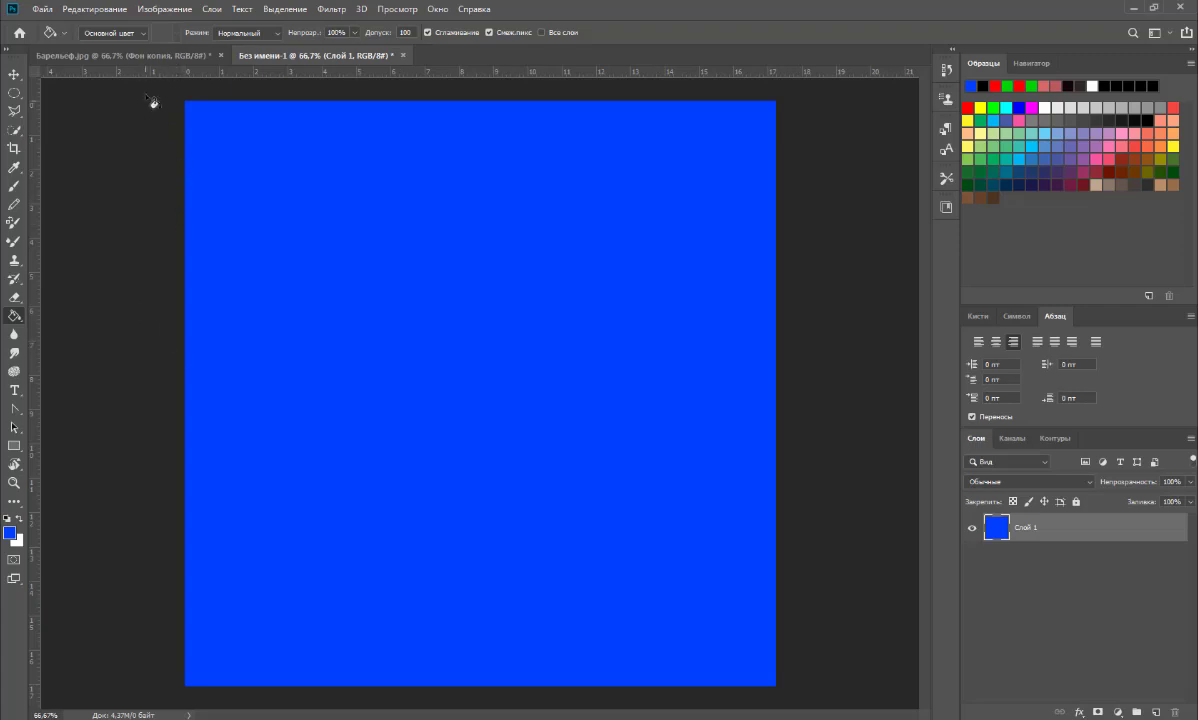
{"action": "left_click", "coordinate": [140, 54]}
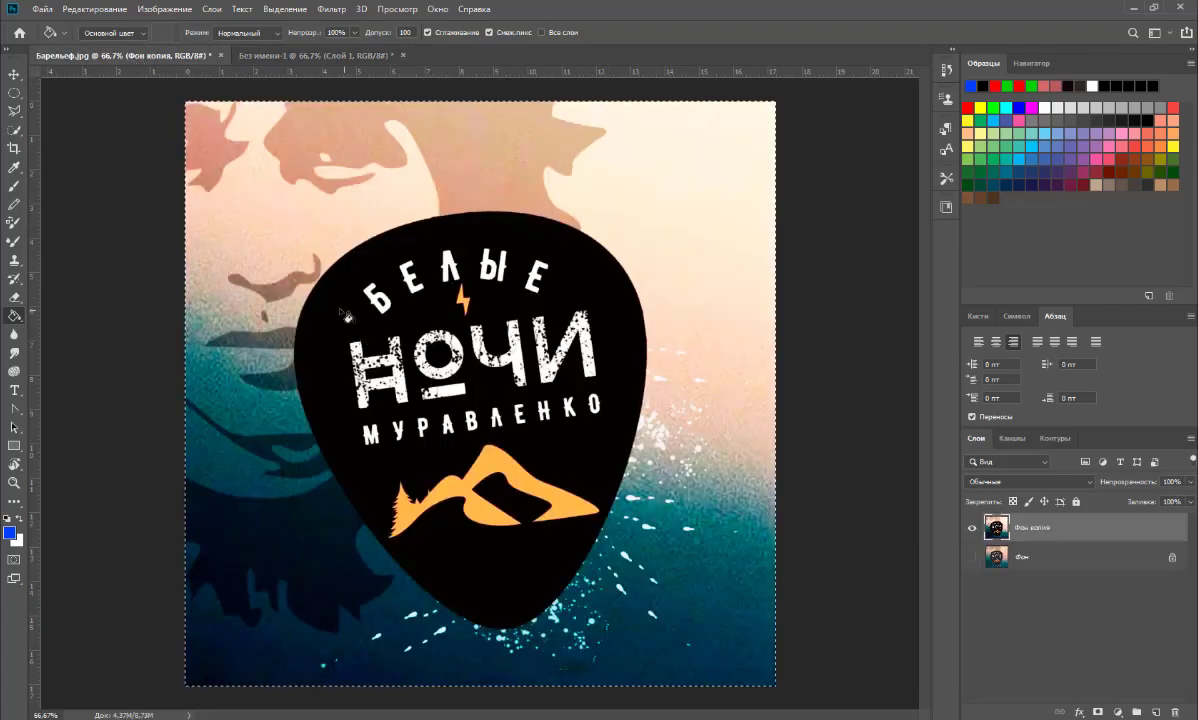
Deselect, then Magic Wand the pink top silhouette and the left teal shapes
{"action": "left_click", "coordinate": [285, 9]}
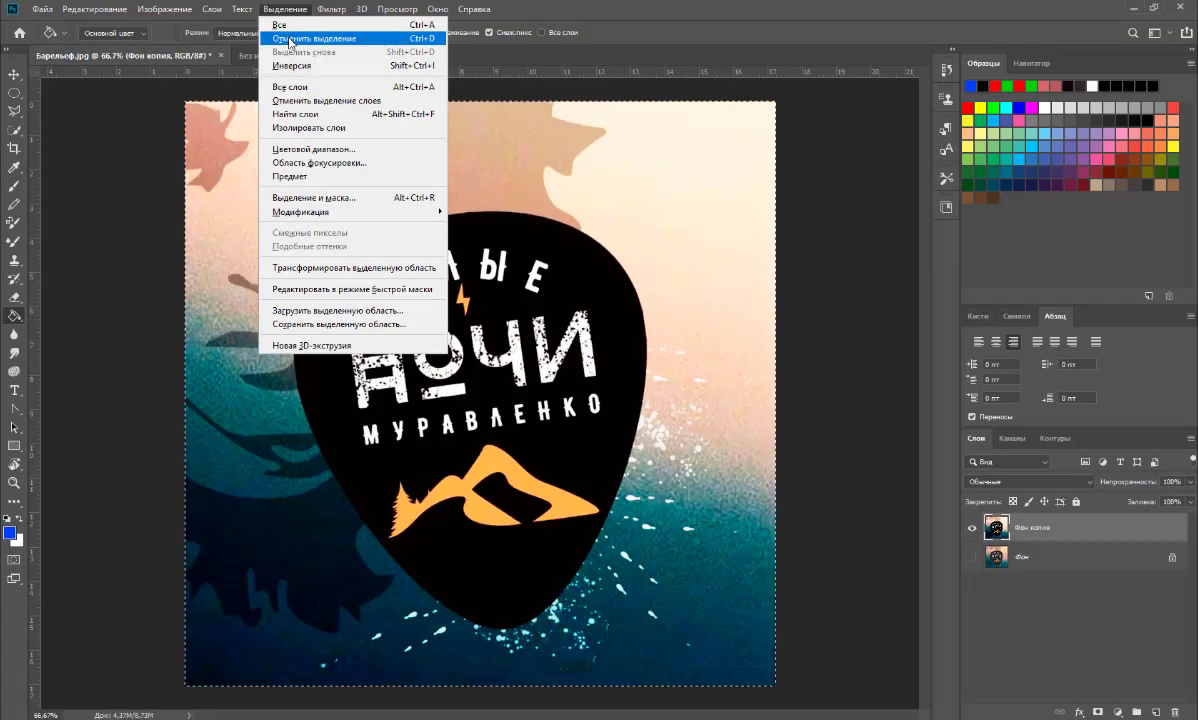
{"action": "left_click", "coordinate": [290, 39]}
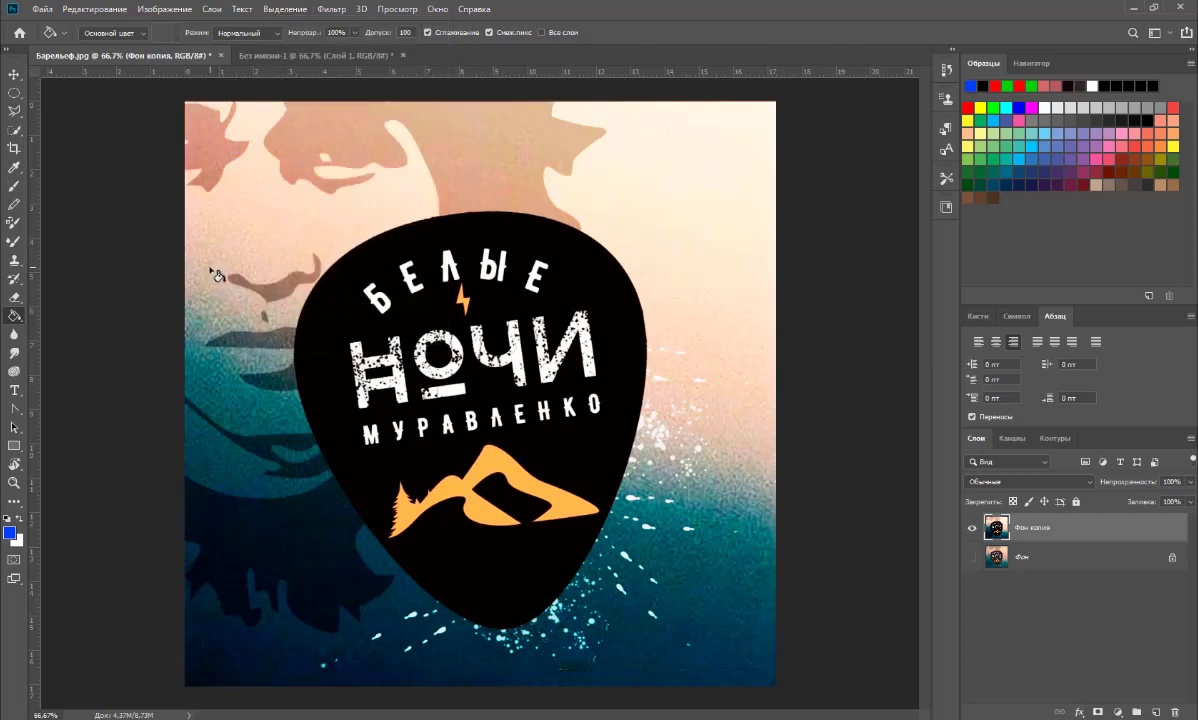
{"action": "left_click", "coordinate": [14, 129]}
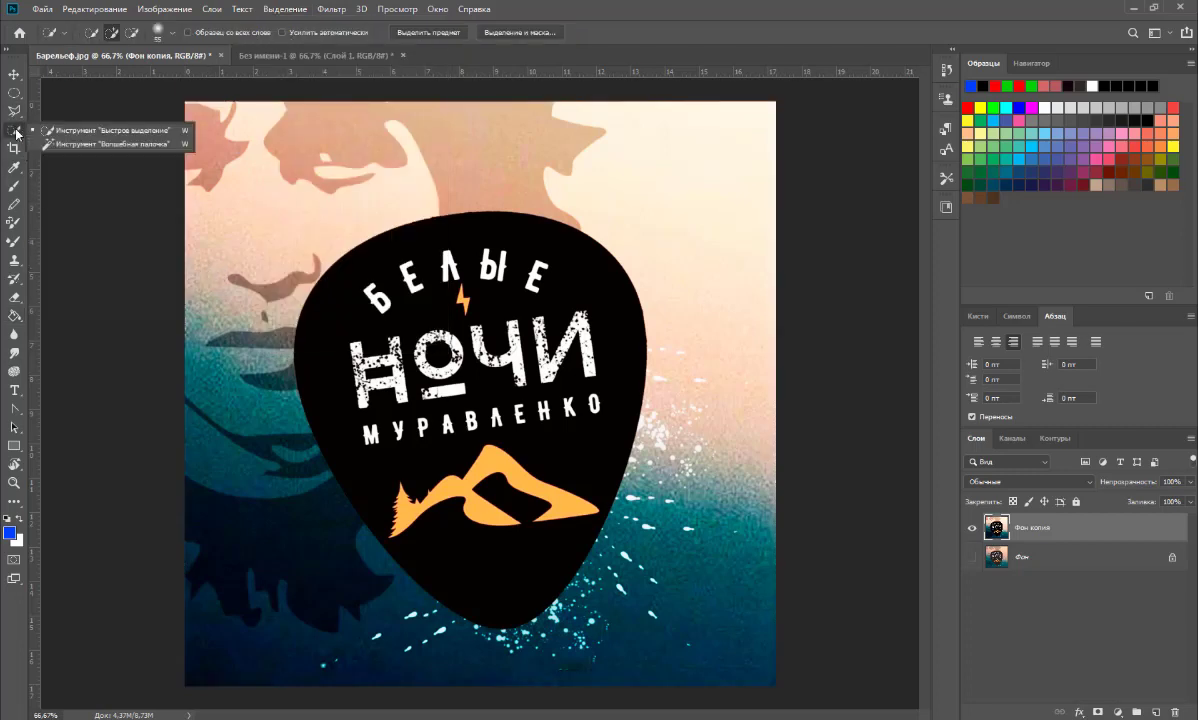
{"action": "left_click", "coordinate": [40, 140]}
{"action": "left_click", "coordinate": [330, 143]}
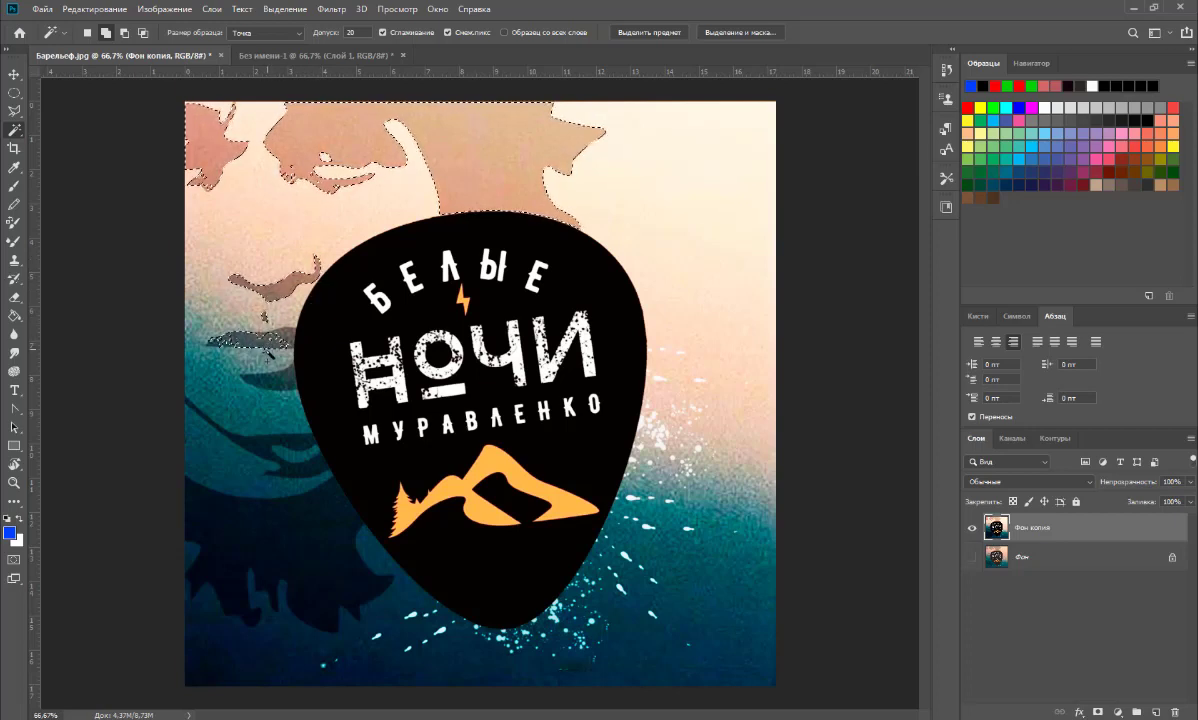
{"action": "left_click", "coordinate": [265, 342], "text": "shift"}
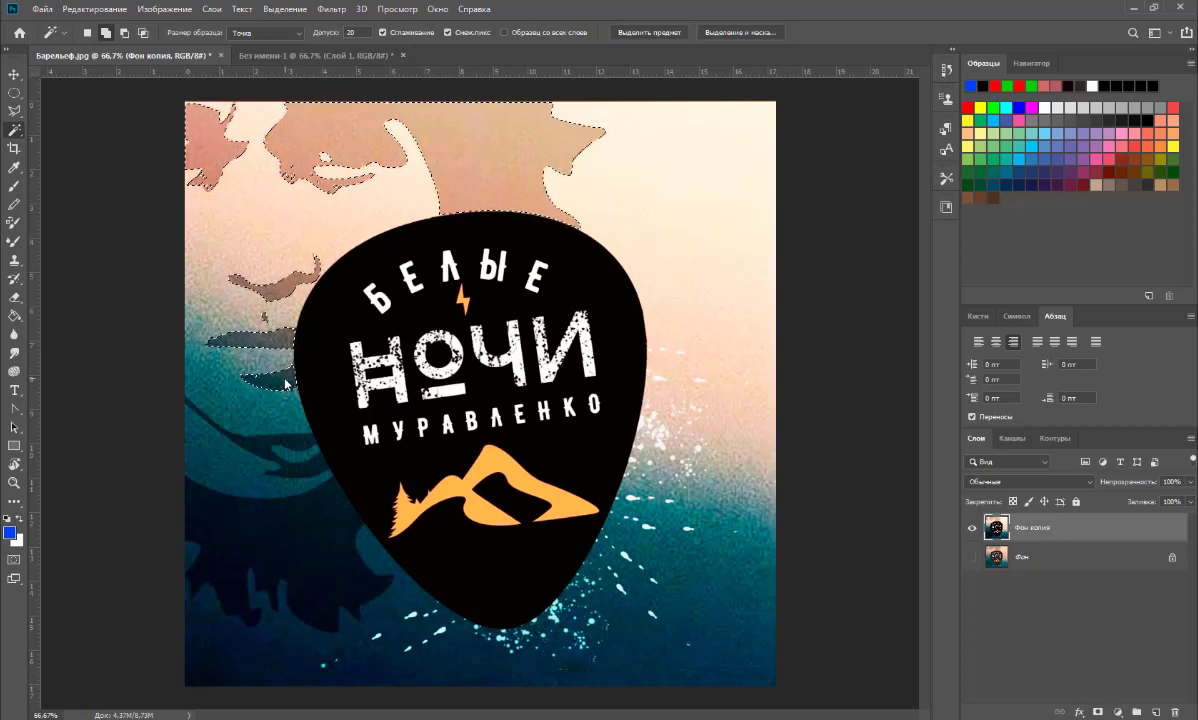
{"action": "left_click", "coordinate": [258, 384], "text": "shift"}
{"action": "left_click", "coordinate": [240, 430], "text": "shift"}
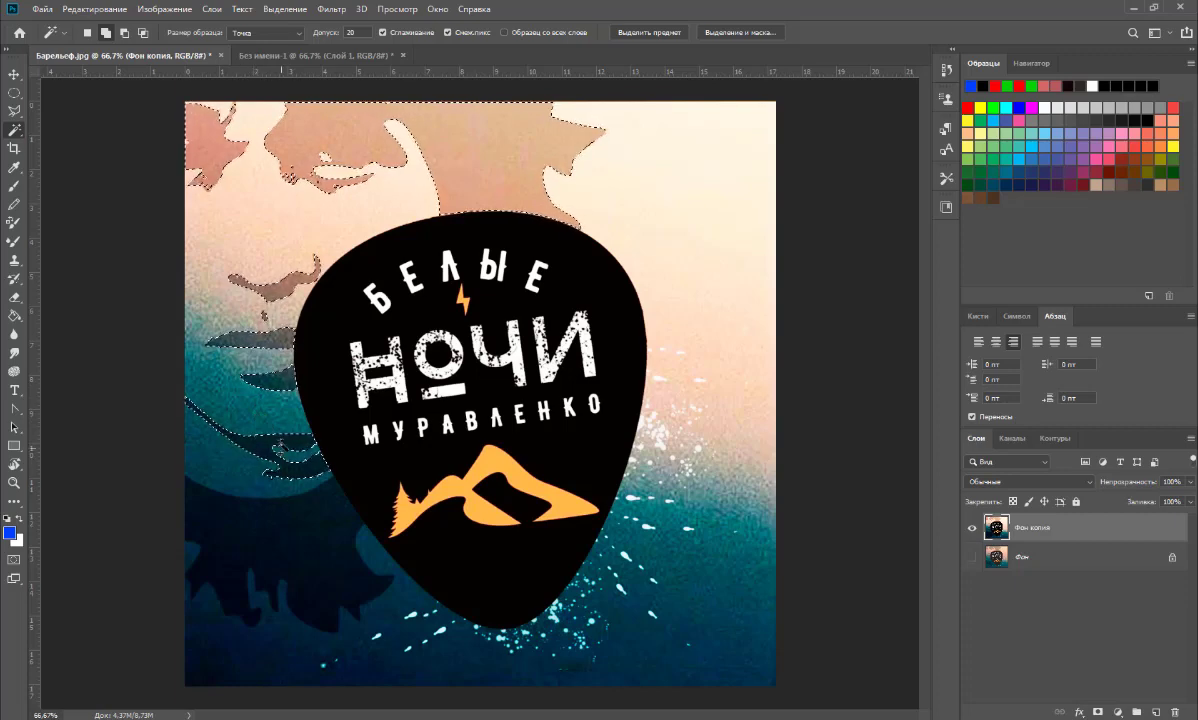
Extend the selection down the lower-left teal shape with Quick Selection, then set subtract mode
{"action": "key", "text": "shift+w"}
{"action": "left_click_drag", "start_coordinate": [240, 480], "coordinate": [283, 632]}
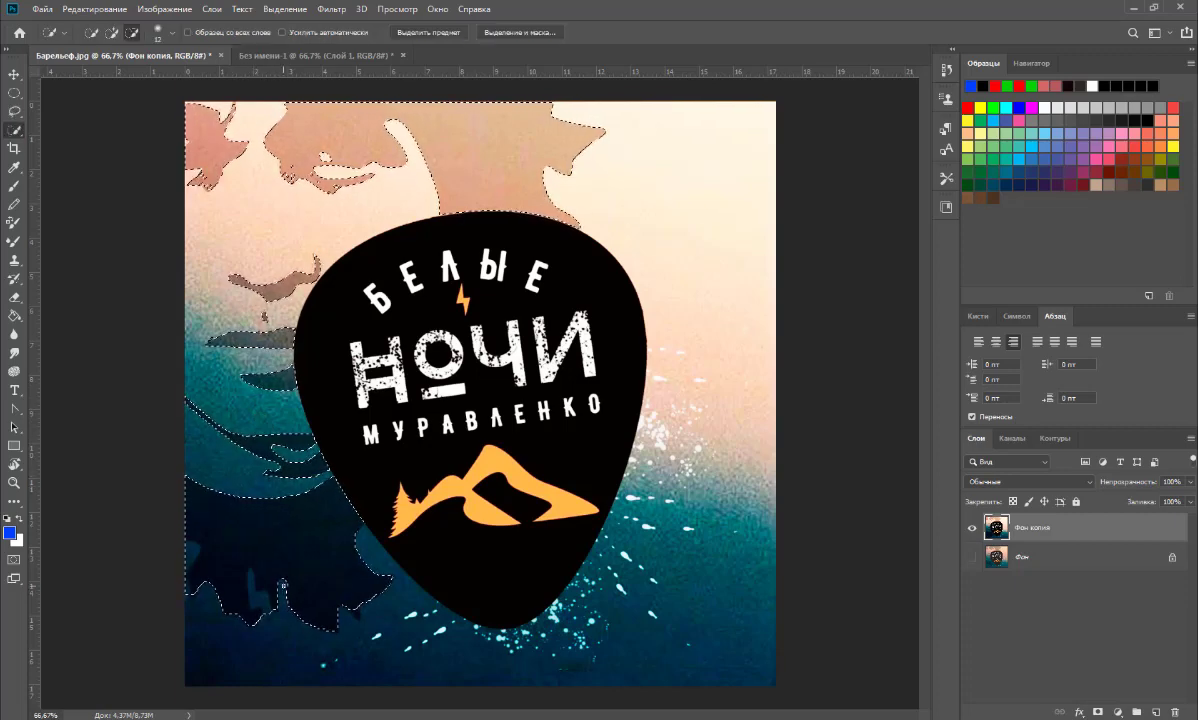
{"action": "key", "text": "ctrl+z"}
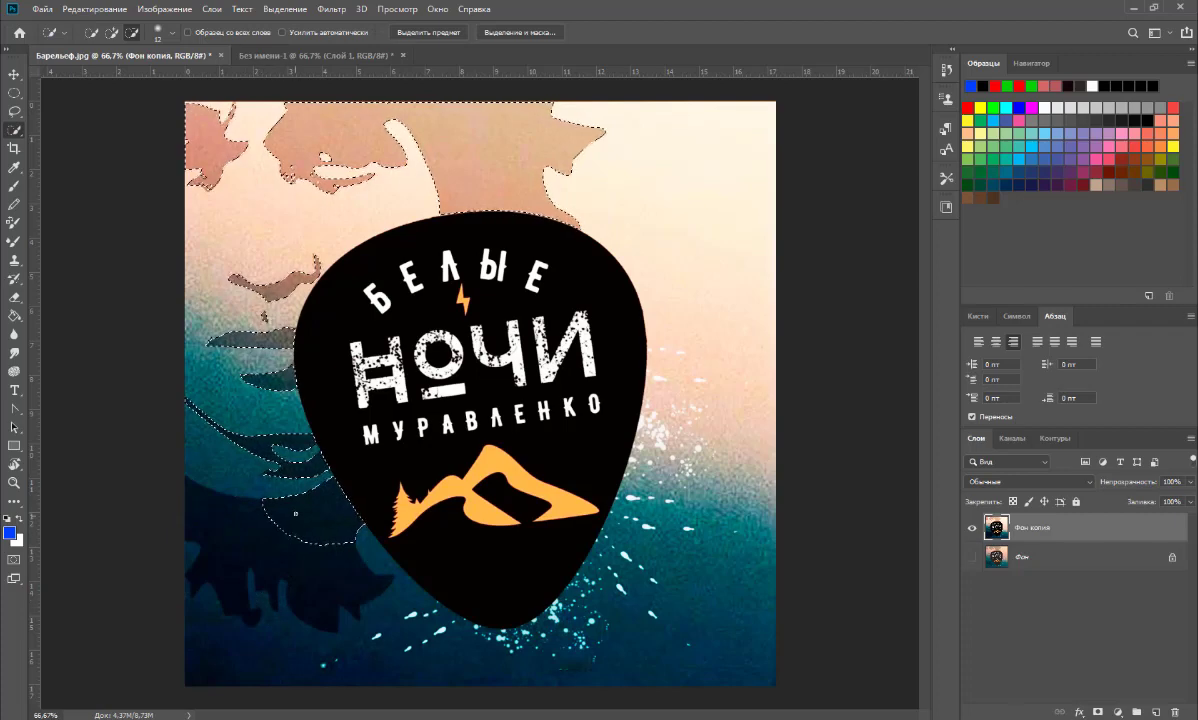
{"action": "left_click", "coordinate": [111, 32]}
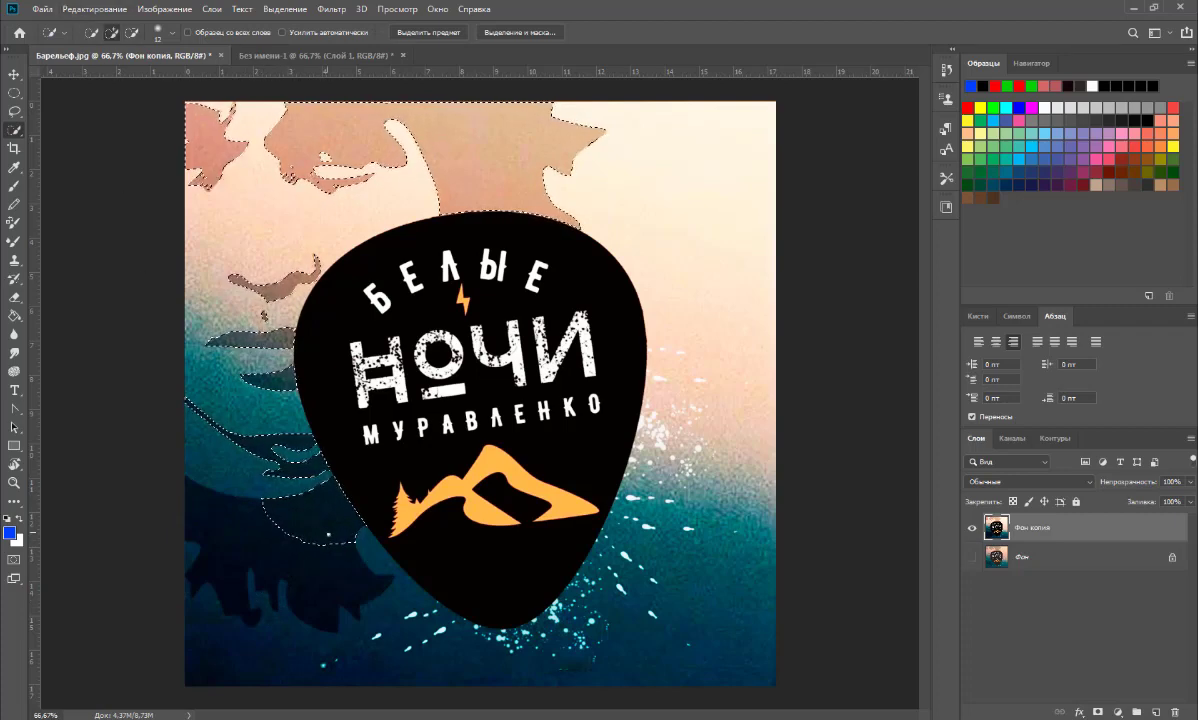
{"action": "mouse_move", "coordinate": [300, 510]}
{"action": "left_mouse_down"}
{"action": "mouse_move", "coordinate": [347, 596]}
{"action": "mouse_move", "coordinate": [268, 580]}
{"action": "mouse_move", "coordinate": [275, 604]}
{"action": "left_mouse_up"}
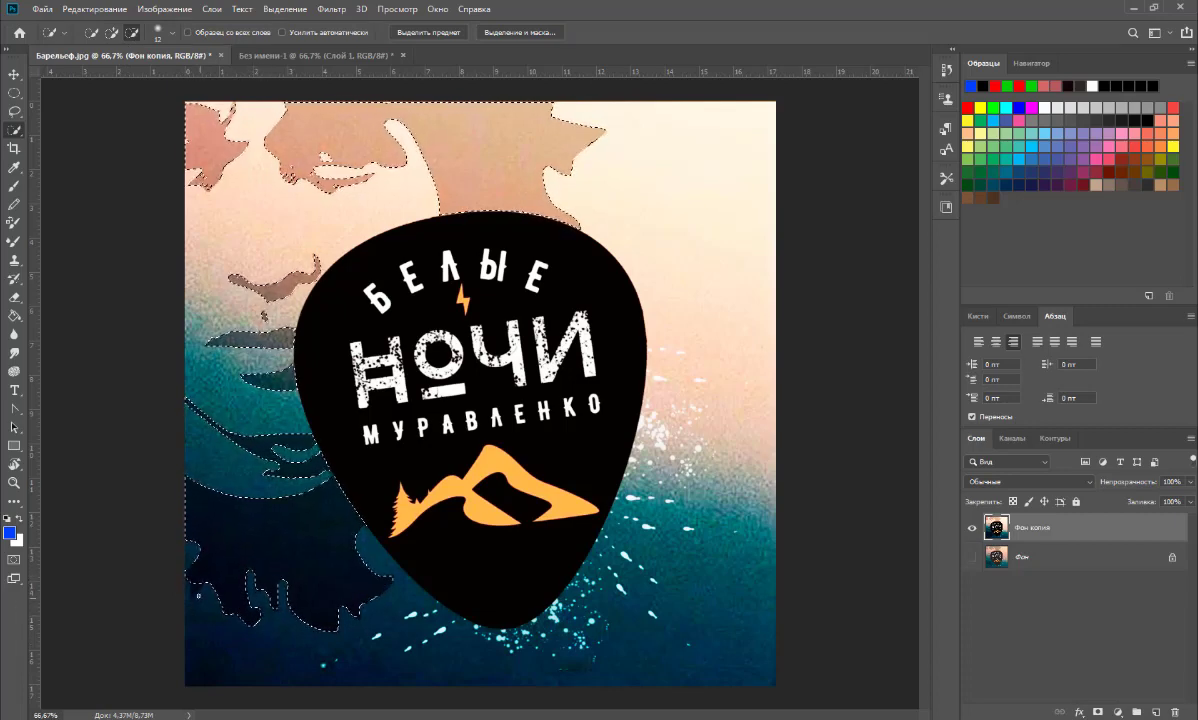
{"action": "key", "text": "alt"}
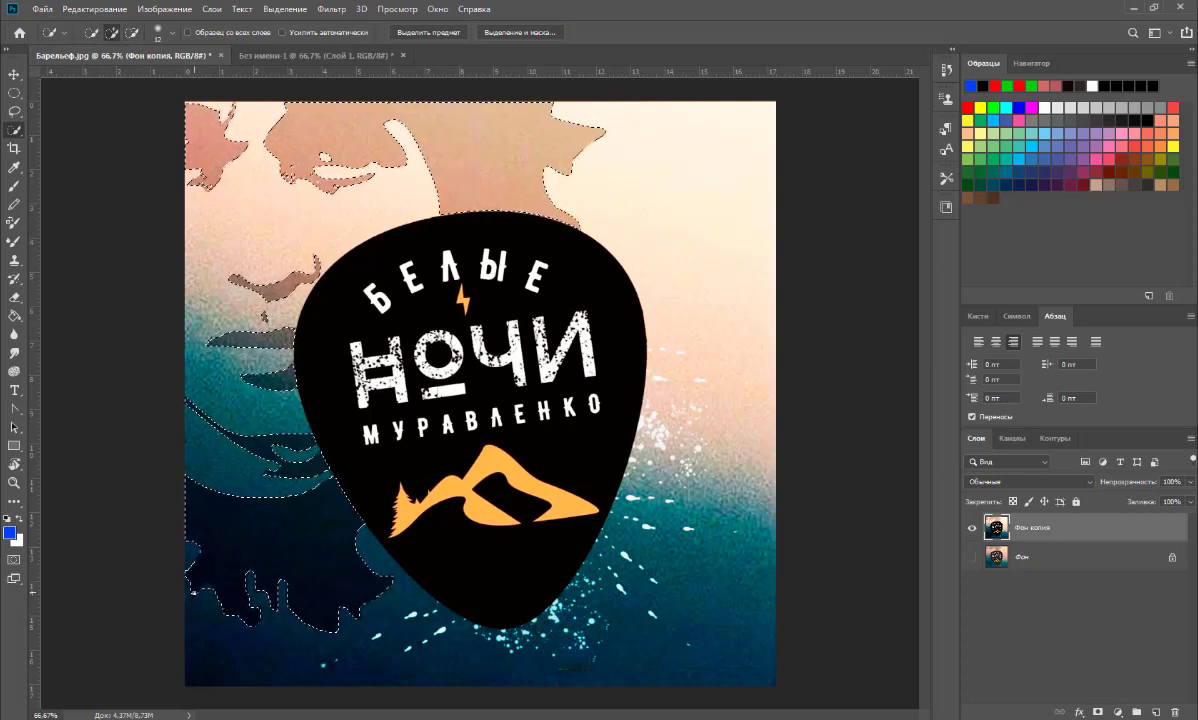
{"action": "key", "text": "alt"}
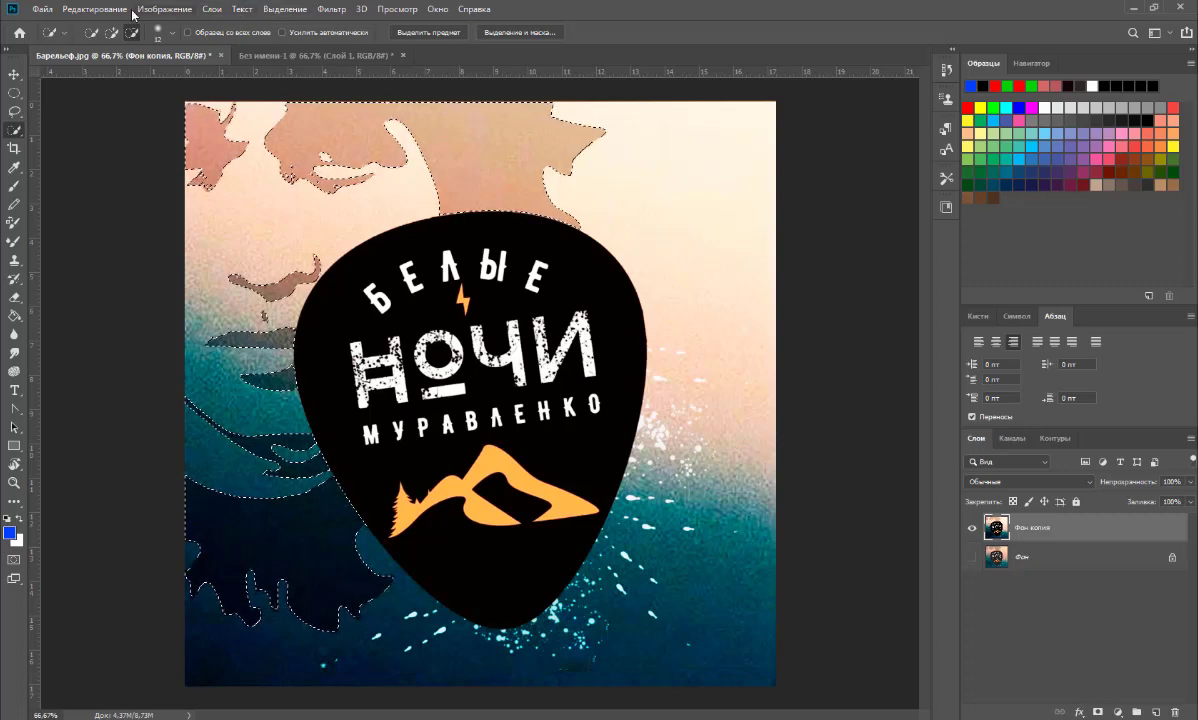
Copy the selected face shapes and paste them into Без имени-1 as Слой 2
{"action": "left_click", "coordinate": [95, 9]}
{"action": "left_click", "coordinate": [90, 108]}
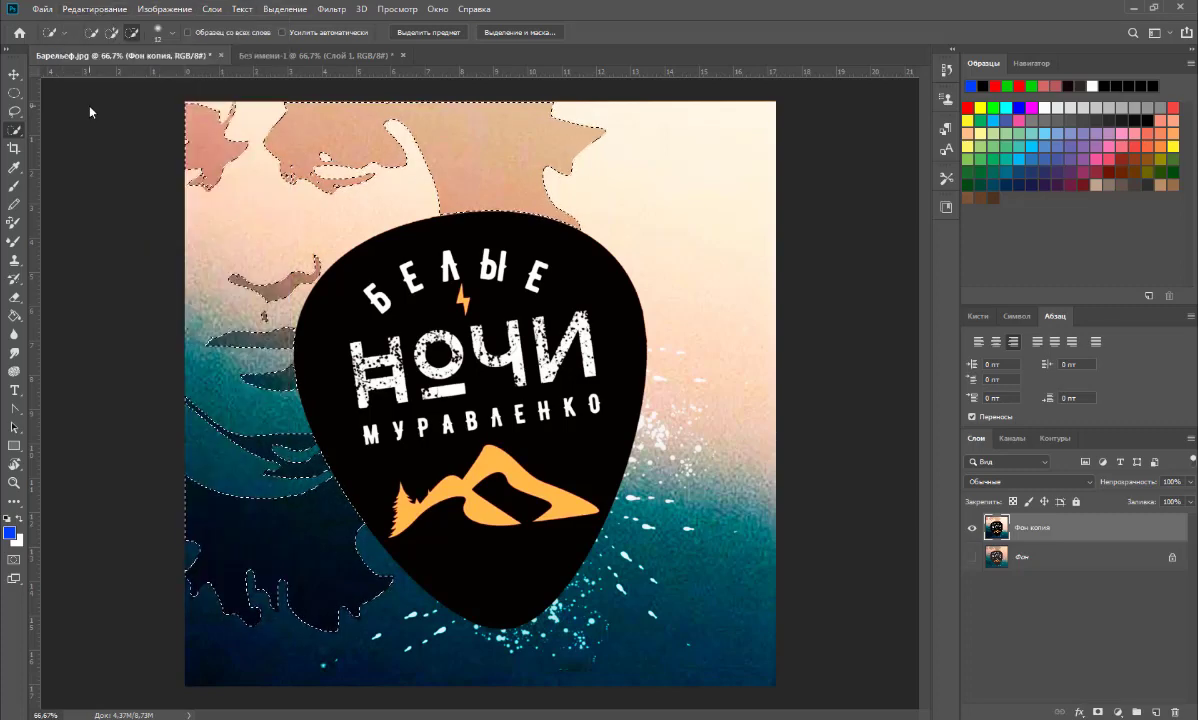
{"action": "left_click", "coordinate": [245, 55]}
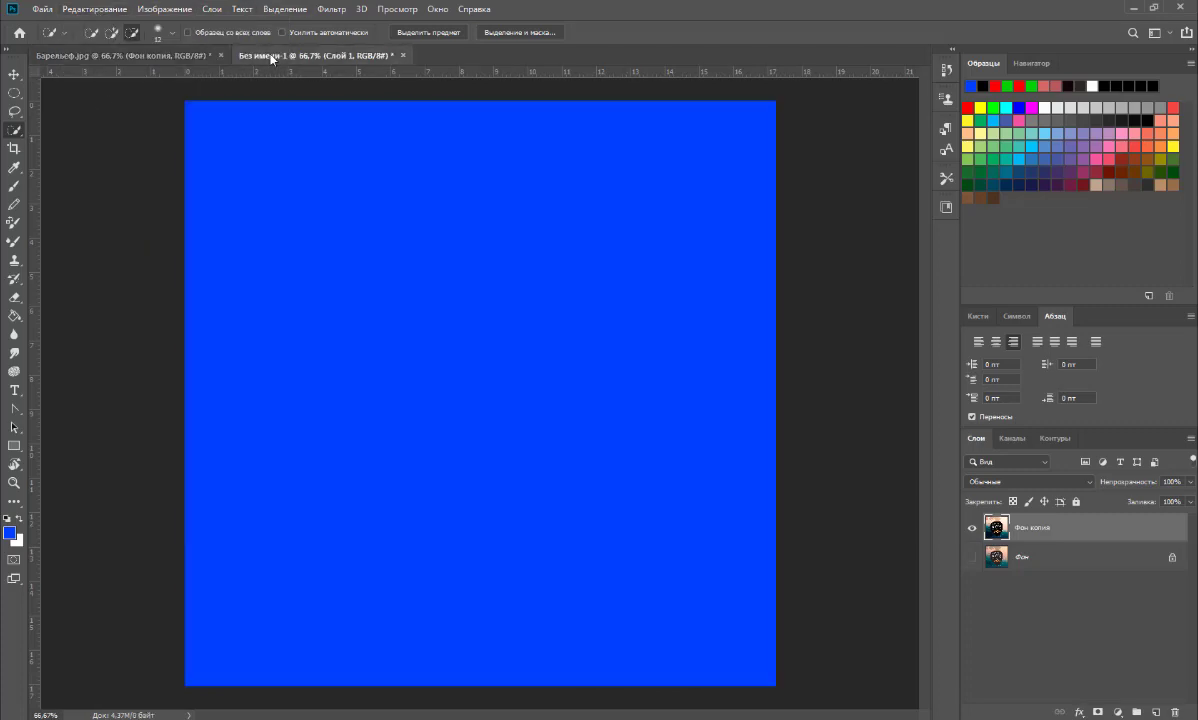
{"action": "left_click", "coordinate": [87, 12]}
{"action": "left_click", "coordinate": [80, 128]}
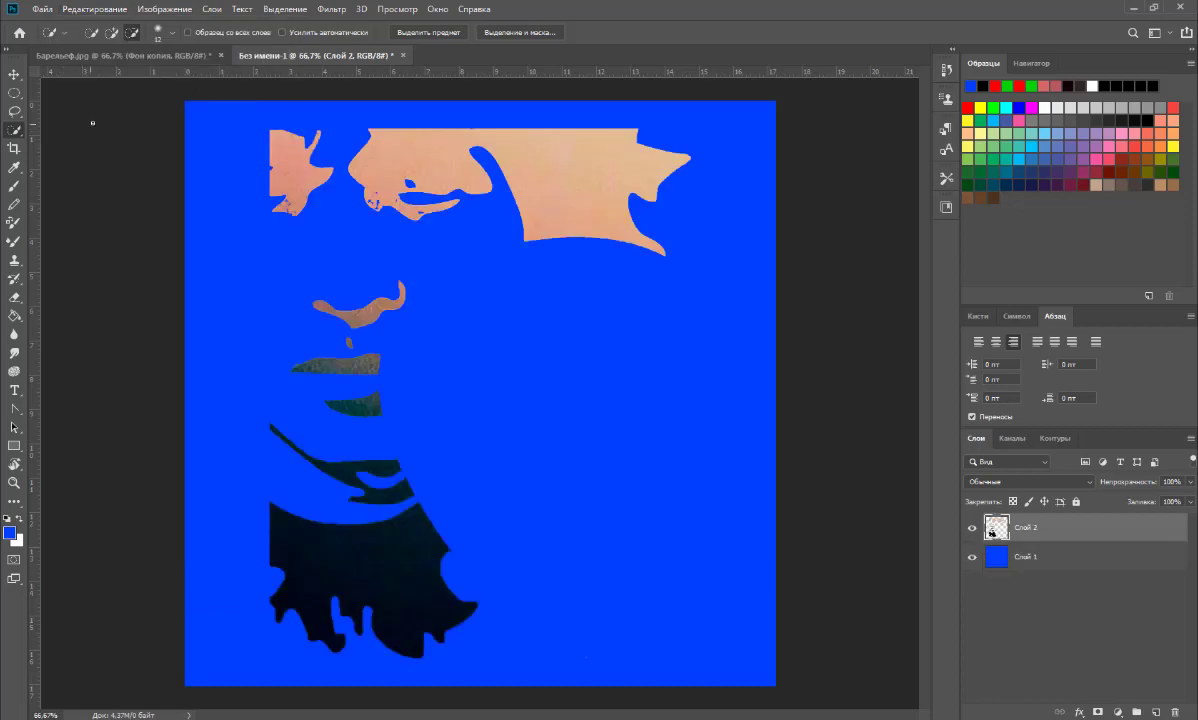
Move Слой 2 toward the top-left of the blue canvas
{"action": "left_click", "coordinate": [14, 74]}
{"action": "left_click_drag", "start_coordinate": [270, 165], "coordinate": [207, 142]}
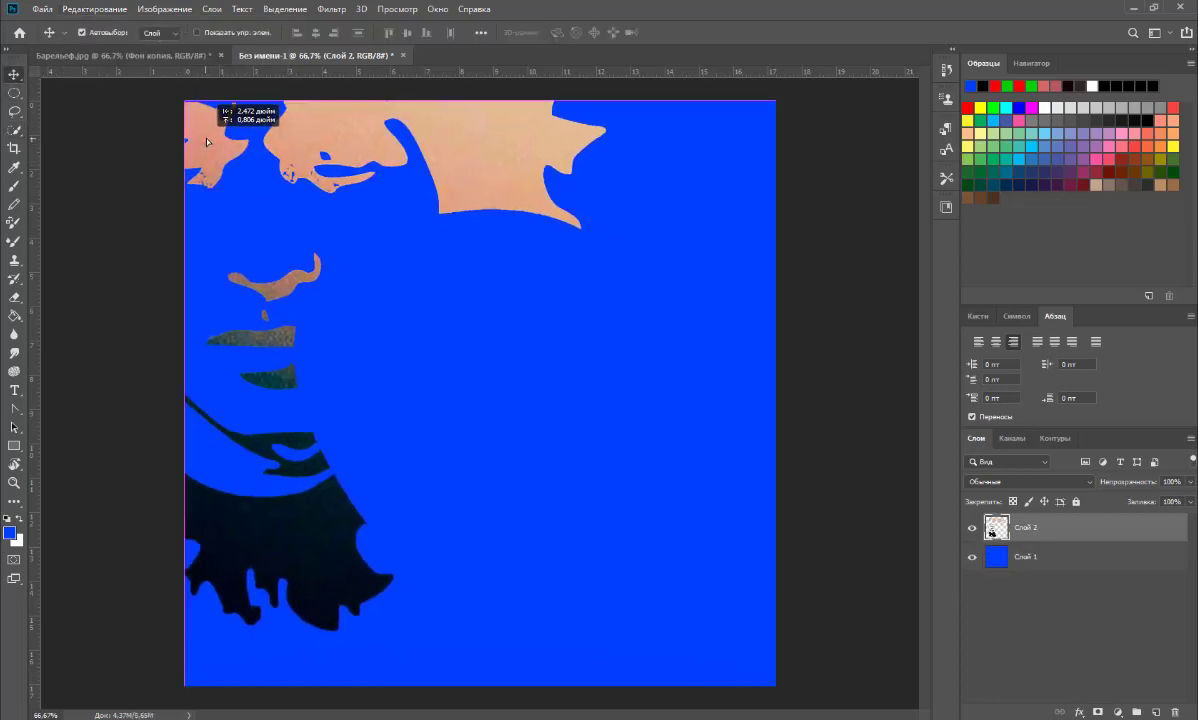
{"action": "right_click", "coordinate": [1075, 526]}
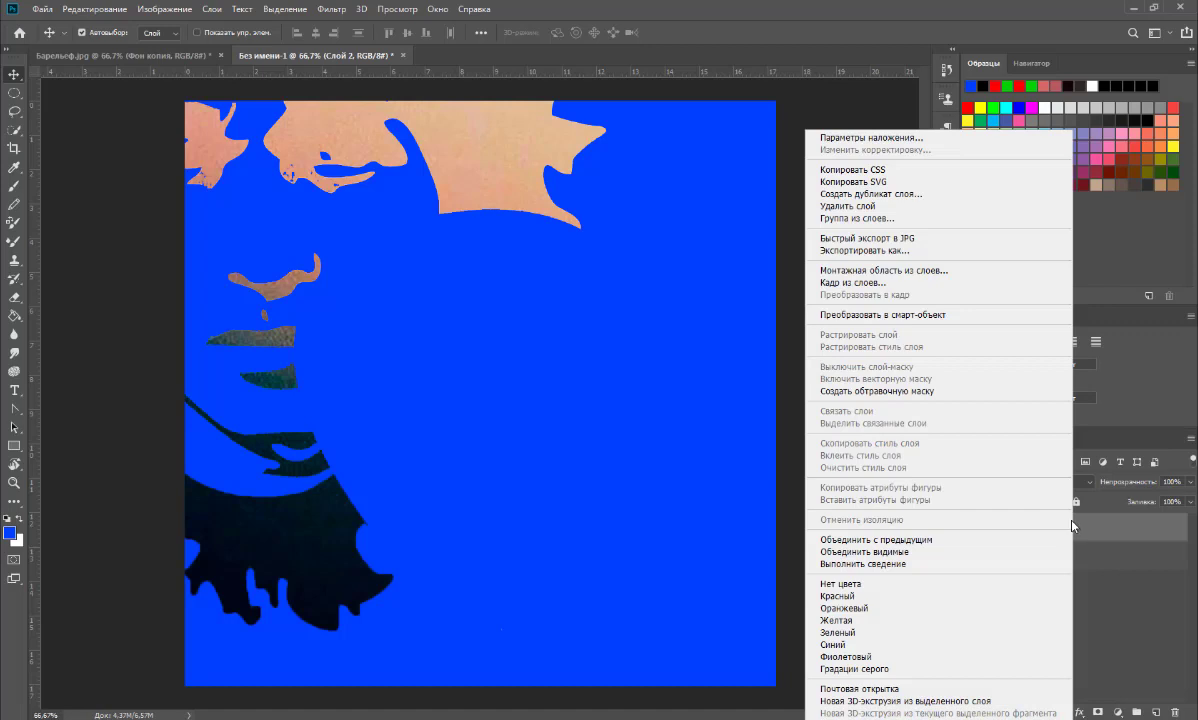
{"action": "left_click", "coordinate": [1073, 526]}
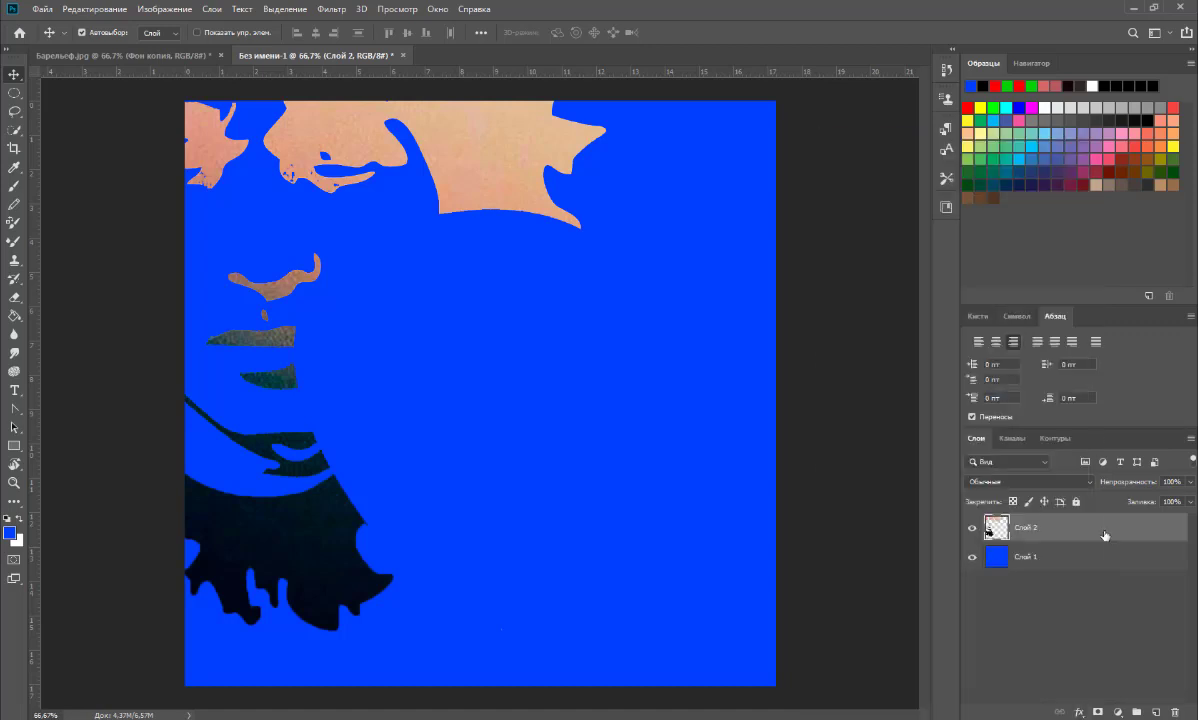
{"action": "key", "text": "space"}
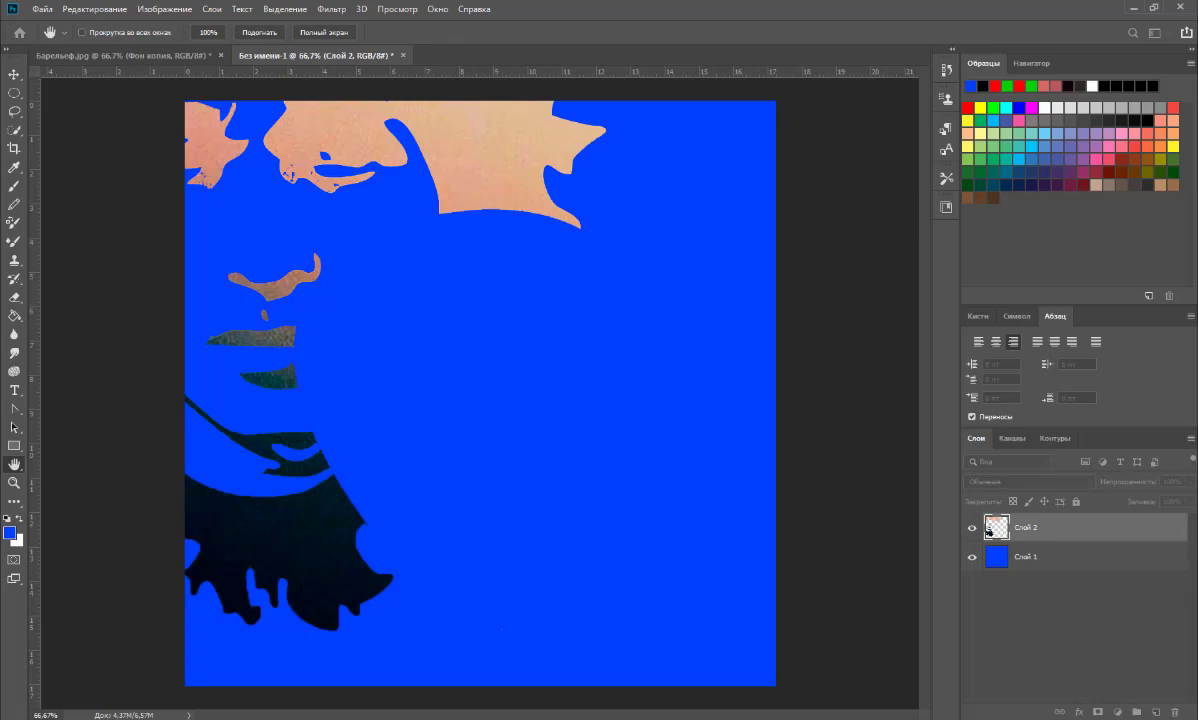
Give Слой 2 a bright green #02cd0a Color Overlay layer style
{"action": "double_click", "coordinate": [990, 530]}
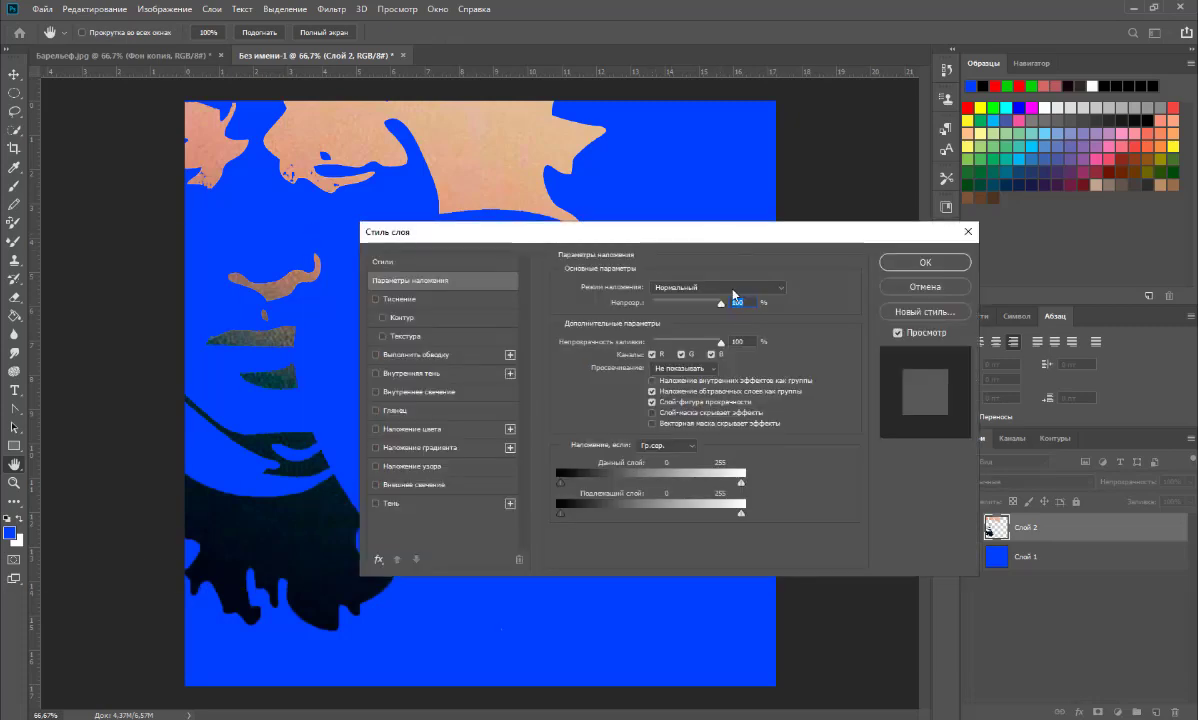
{"action": "left_click", "coordinate": [376, 429]}
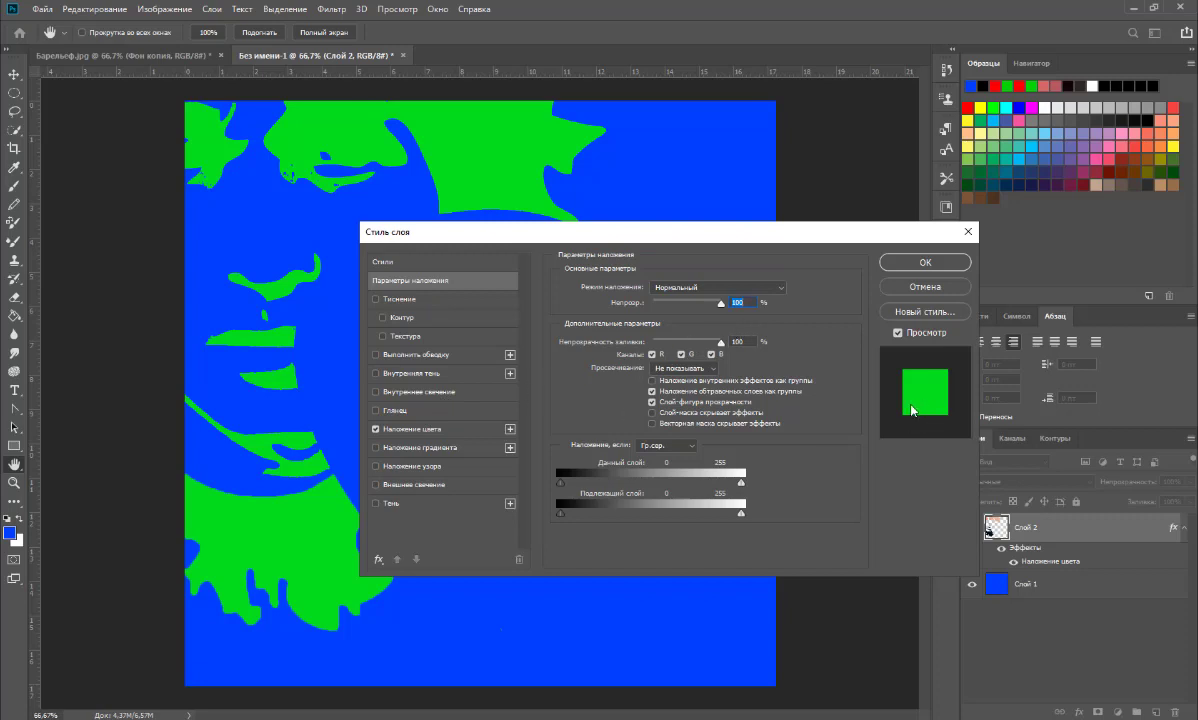
{"action": "left_click", "coordinate": [390, 429]}
{"action": "left_click", "coordinate": [750, 289]}
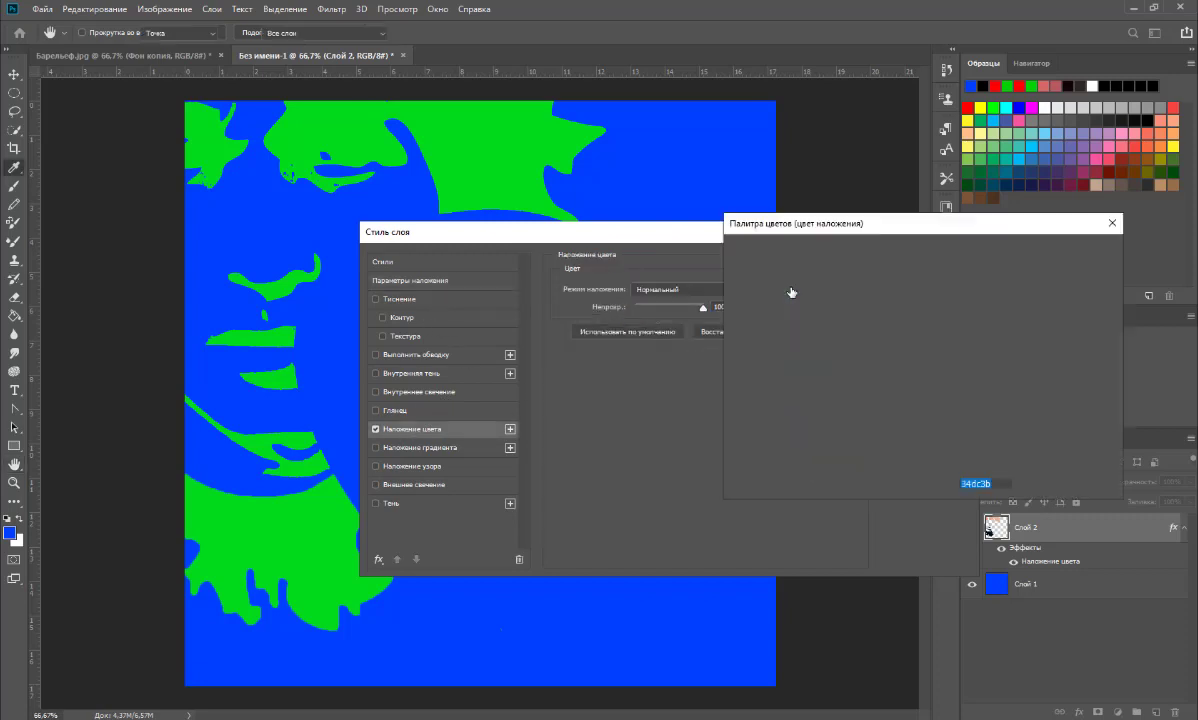
{"action": "left_click", "coordinate": [912, 357]}
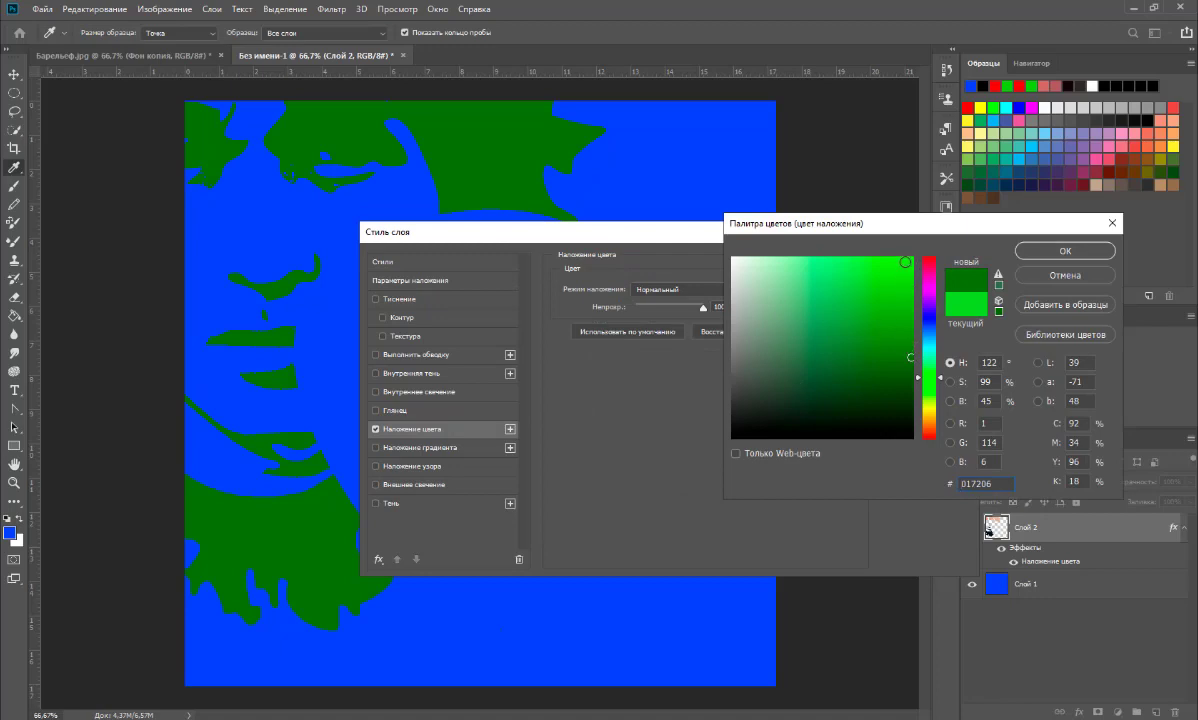
{"action": "left_click", "coordinate": [910, 259]}
{"action": "left_click", "coordinate": [850, 269]}
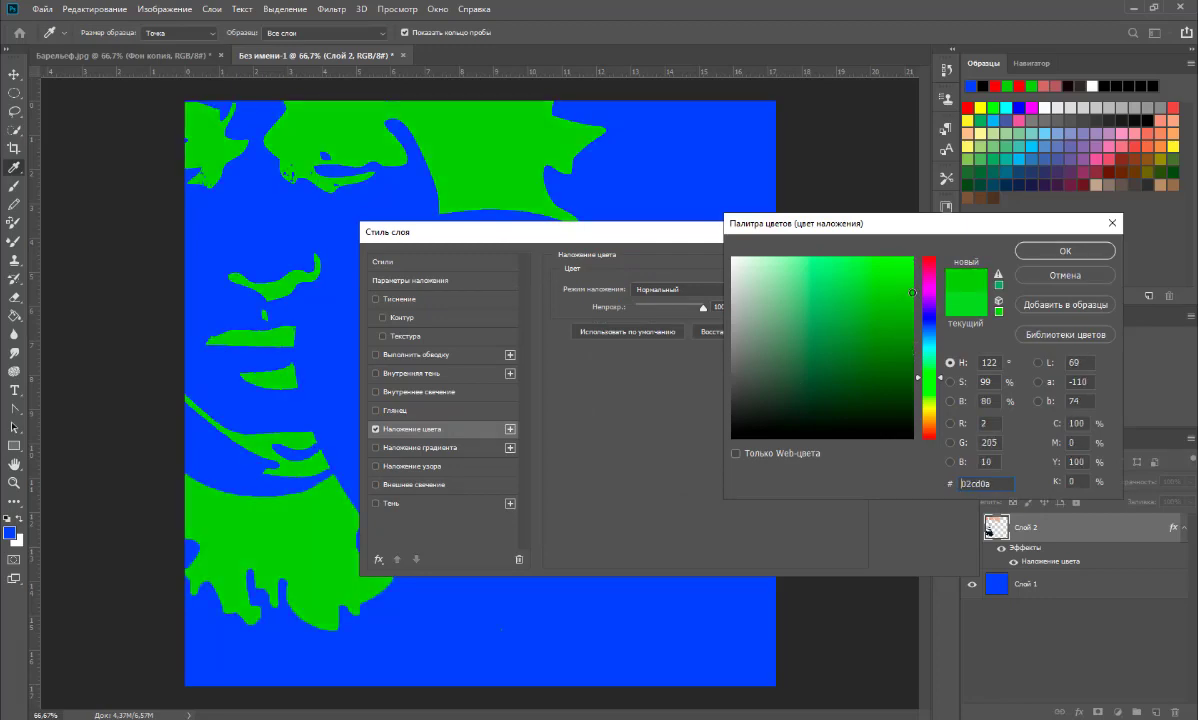
{"action": "left_click", "coordinate": [1060, 250]}
{"action": "left_click", "coordinate": [925, 263]}
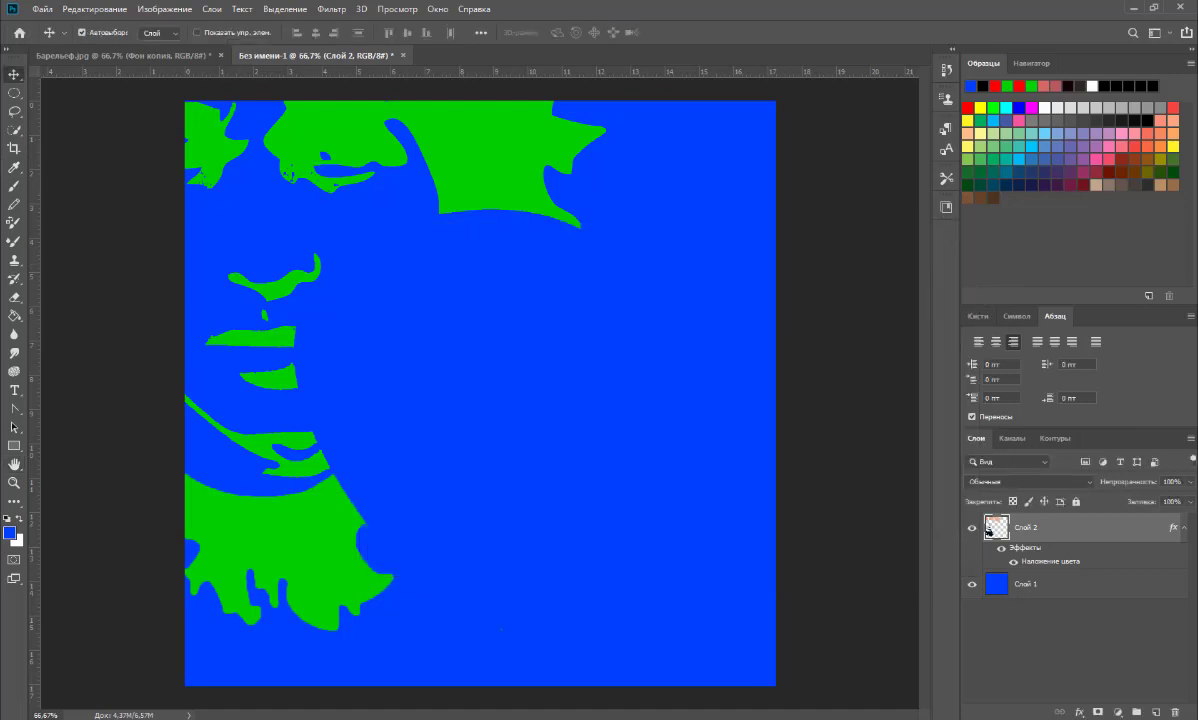
Set the Brush to a green foreground colour at 14 px
{"action": "left_click", "coordinate": [13, 188]}
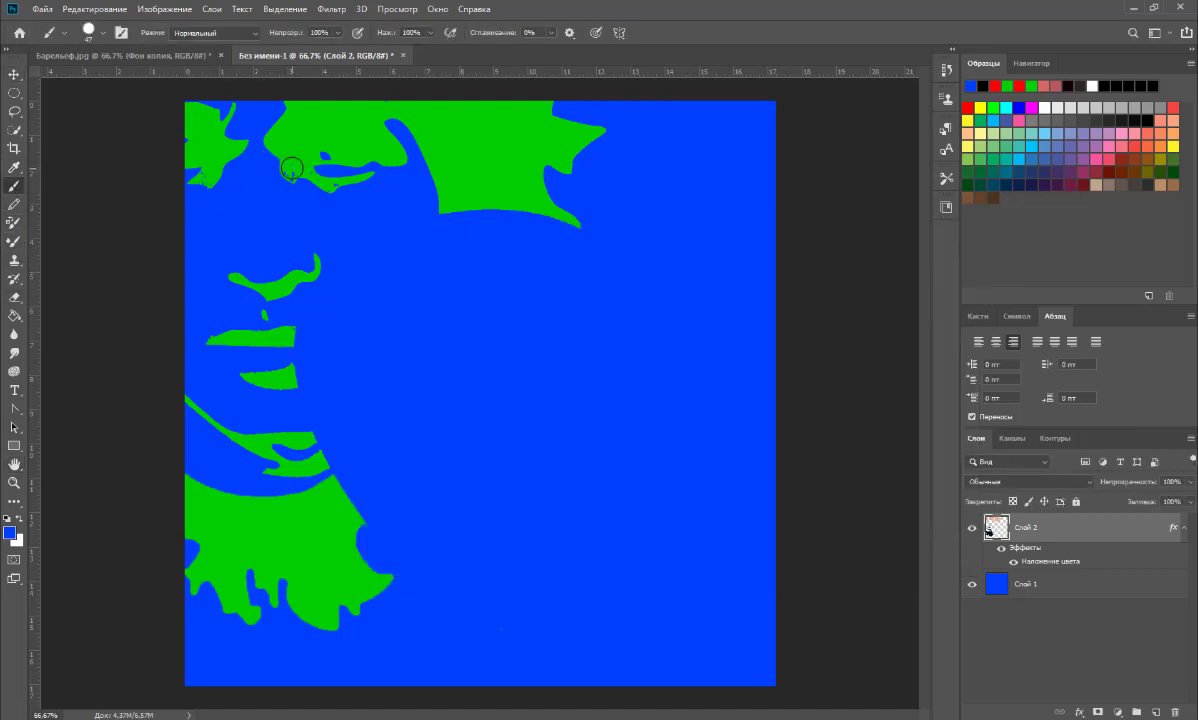
{"action": "left_click", "coordinate": [291, 168], "text": "alt"}
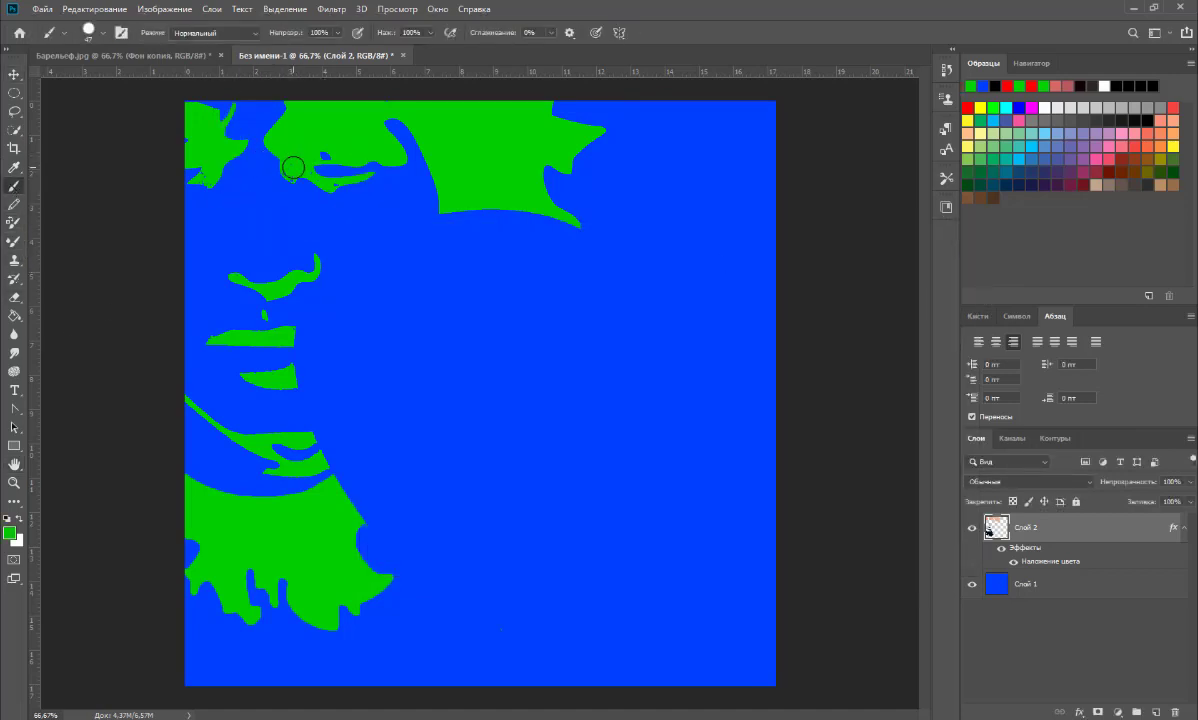
{"action": "left_click", "coordinate": [97, 32]}
{"action": "left_click_drag", "start_coordinate": [81, 78], "coordinate": [85, 77]}
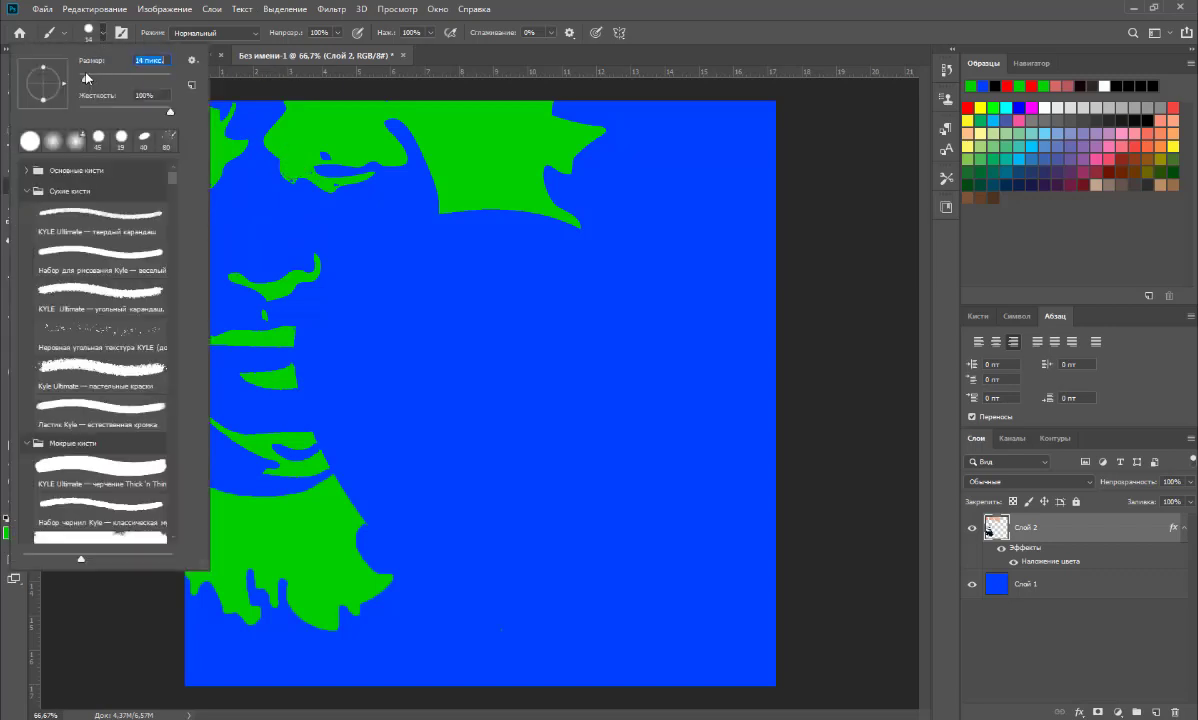
{"action": "left_click", "coordinate": [292, 178]}
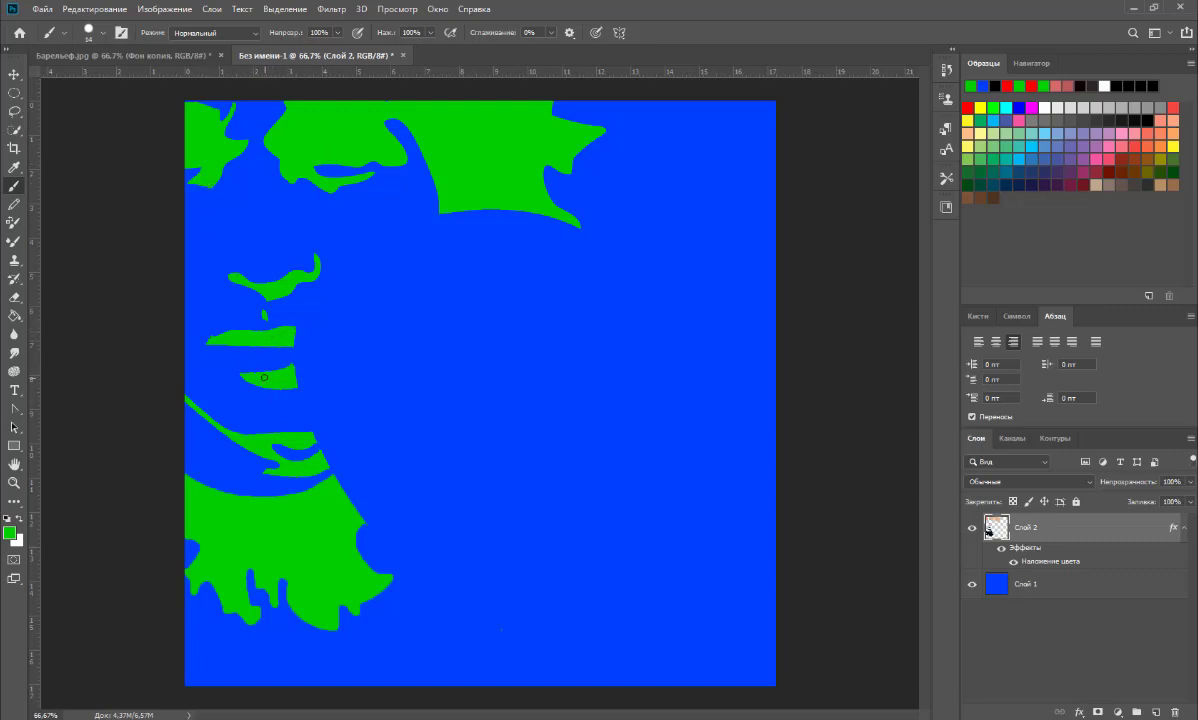
Set the Eraser to 10 px at 100% opacity and return to Барельеф.jpg
{"action": "left_click", "coordinate": [14, 297]}
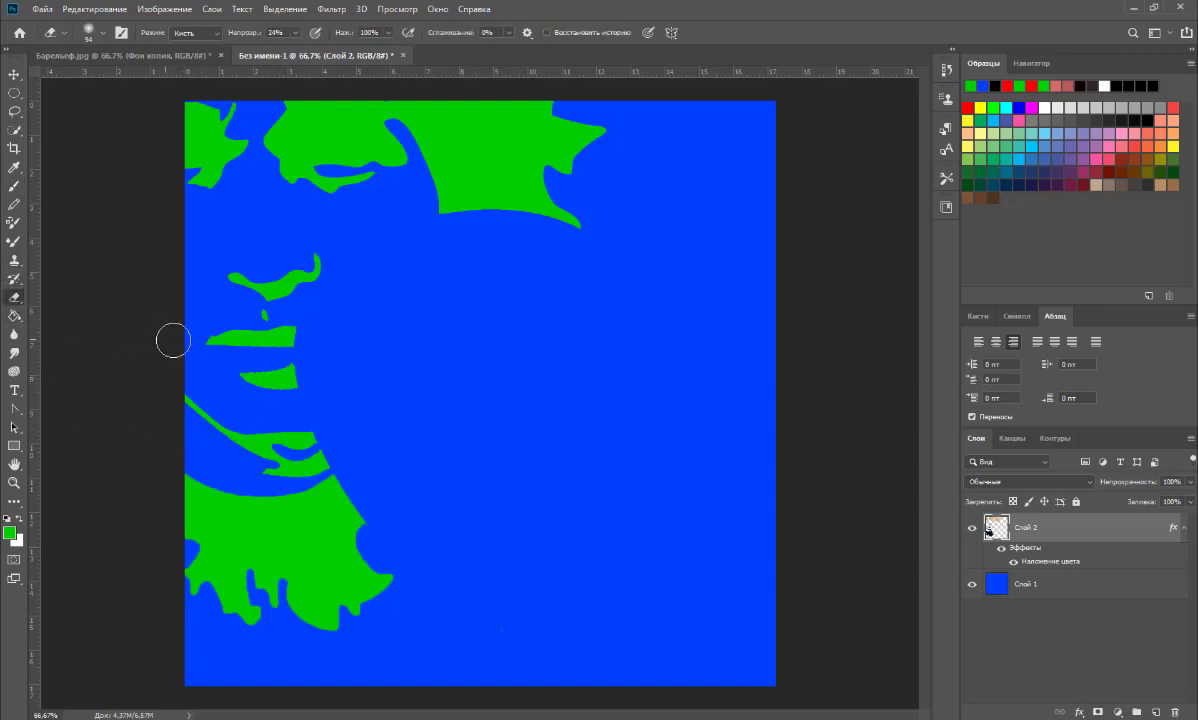
{"action": "left_click", "coordinate": [101, 32]}
{"action": "left_click", "coordinate": [85, 78]}
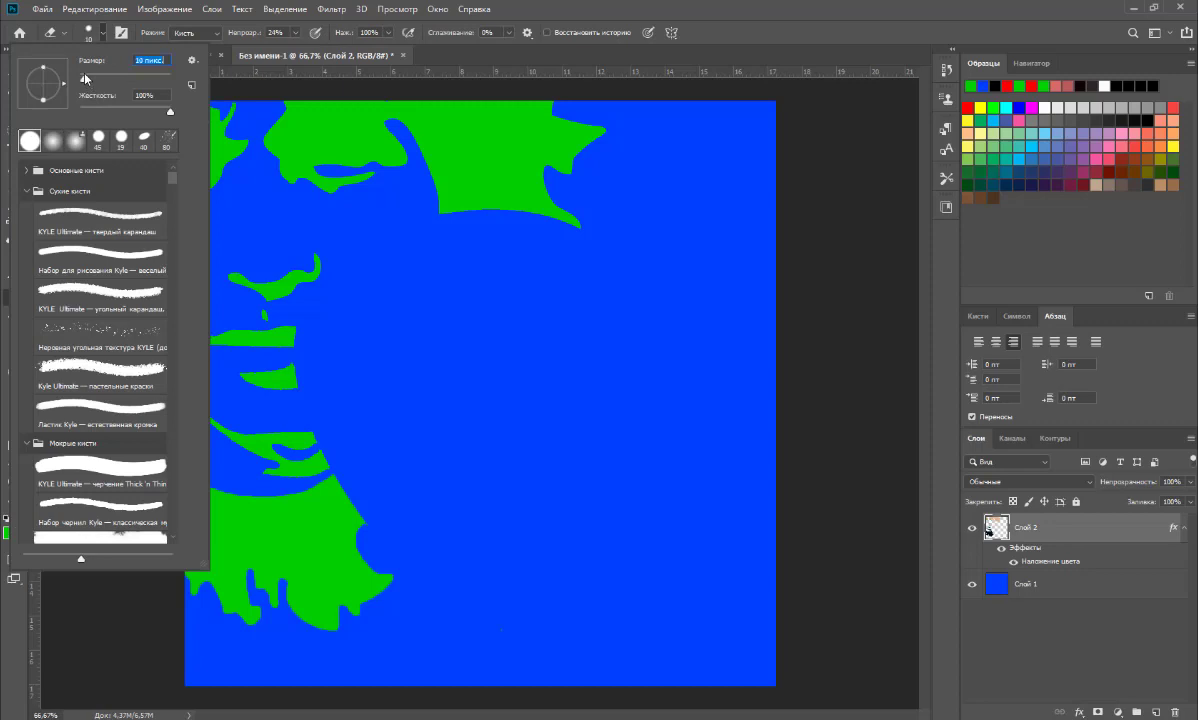
{"action": "key", "text": "Return"}
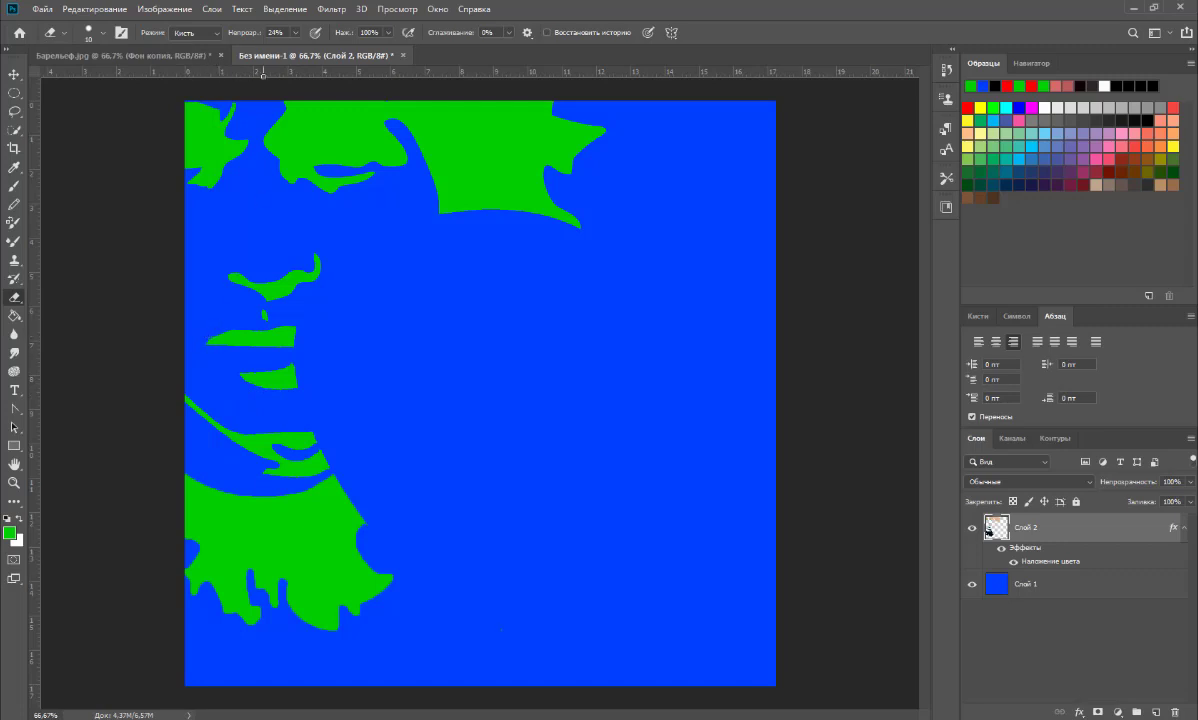
{"action": "left_click", "coordinate": [295, 32]}
{"action": "left_click_drag", "start_coordinate": [304, 50], "coordinate": [346, 48]}
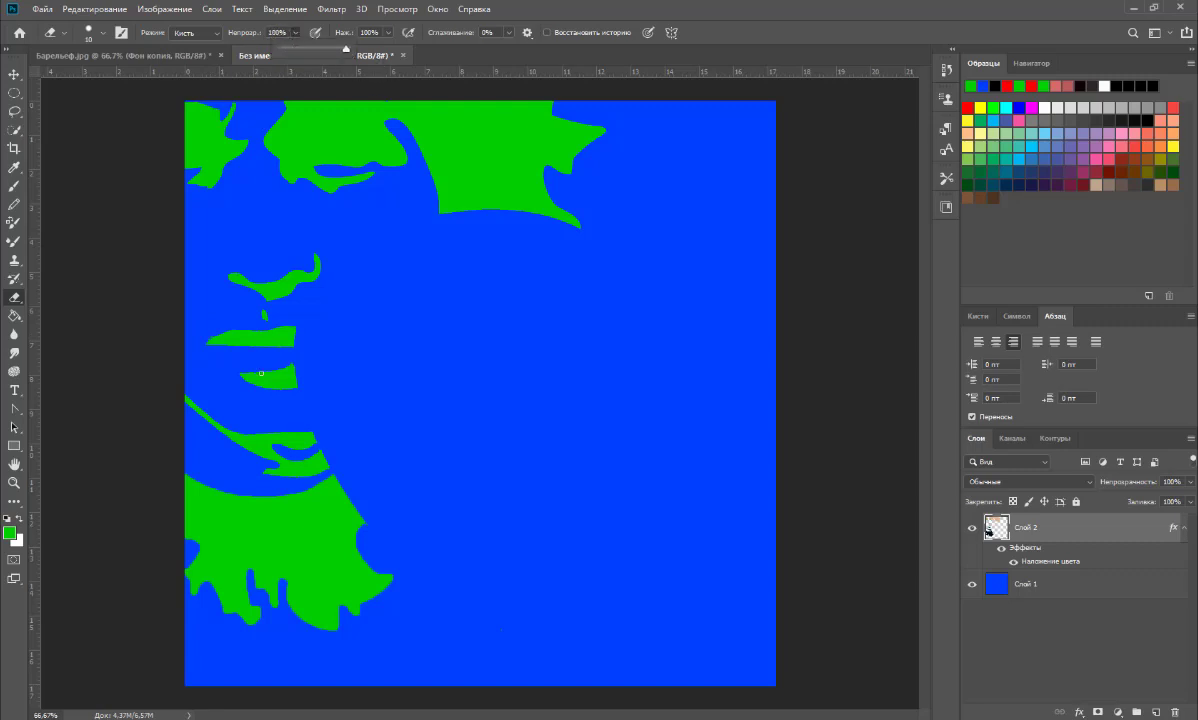
{"action": "left_click", "coordinate": [207, 338]}
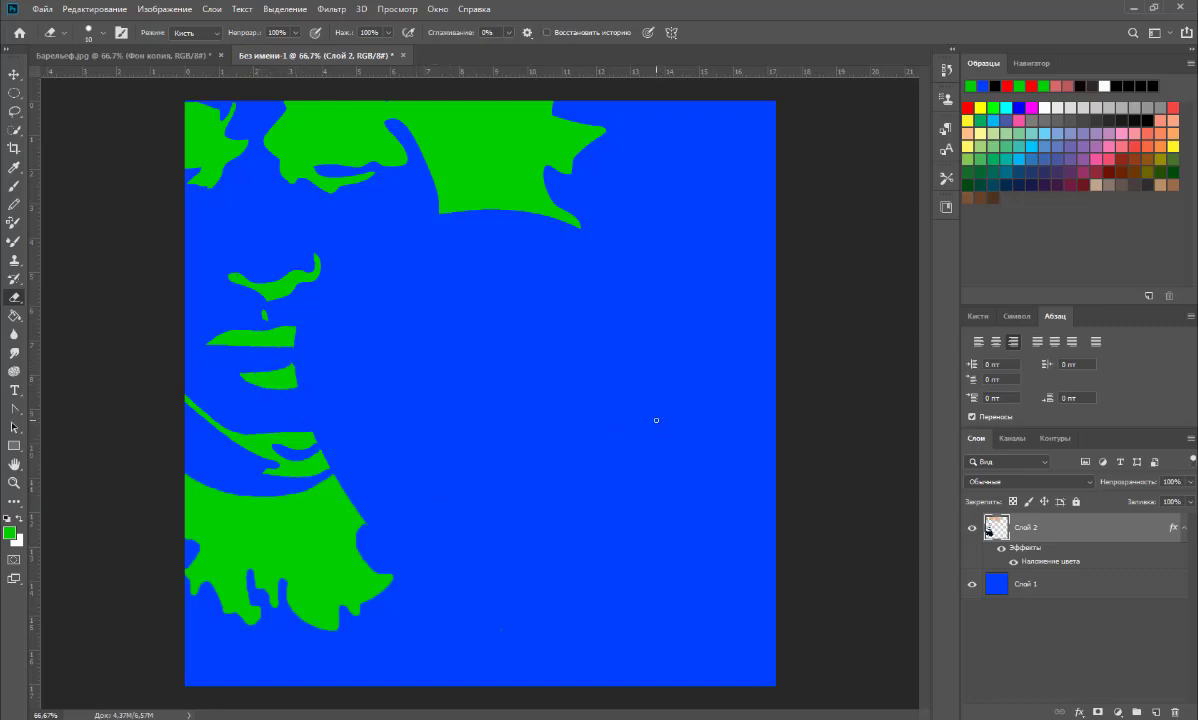
{"action": "left_click", "coordinate": [110, 54]}
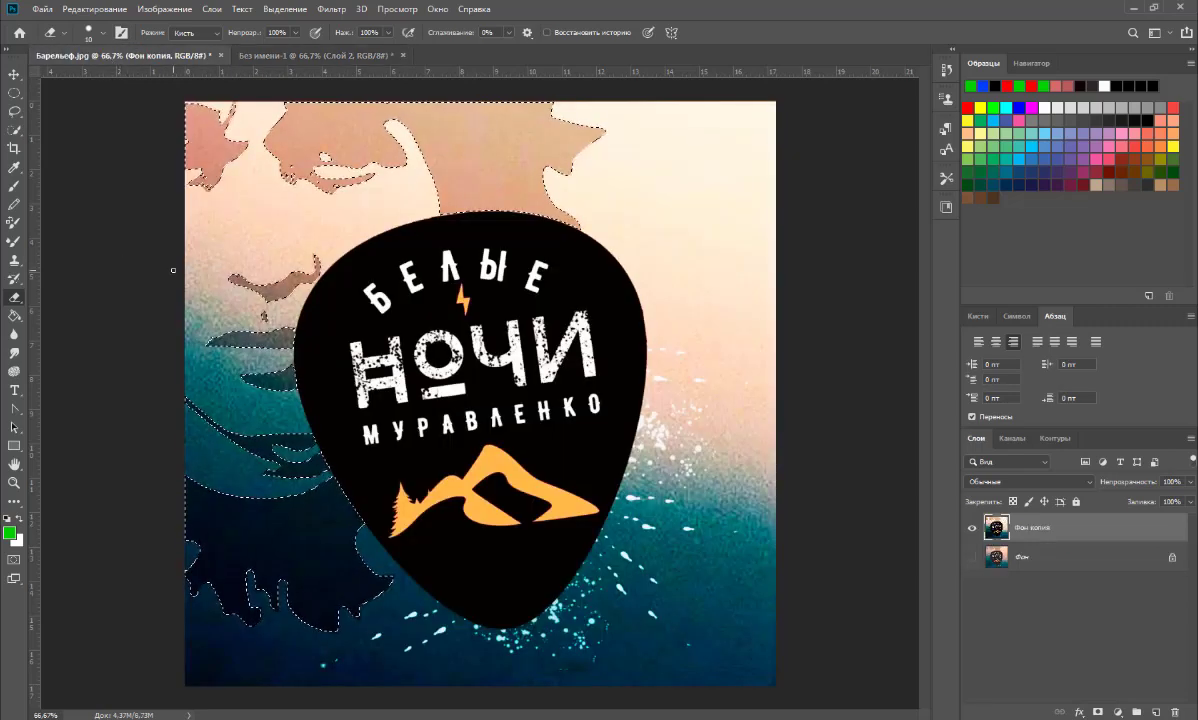
Deselect, Quick-Select the black guitar pick, copy it, and go back to Без имени-1
{"action": "left_click", "coordinate": [285, 9]}
{"action": "left_click", "coordinate": [300, 102]}
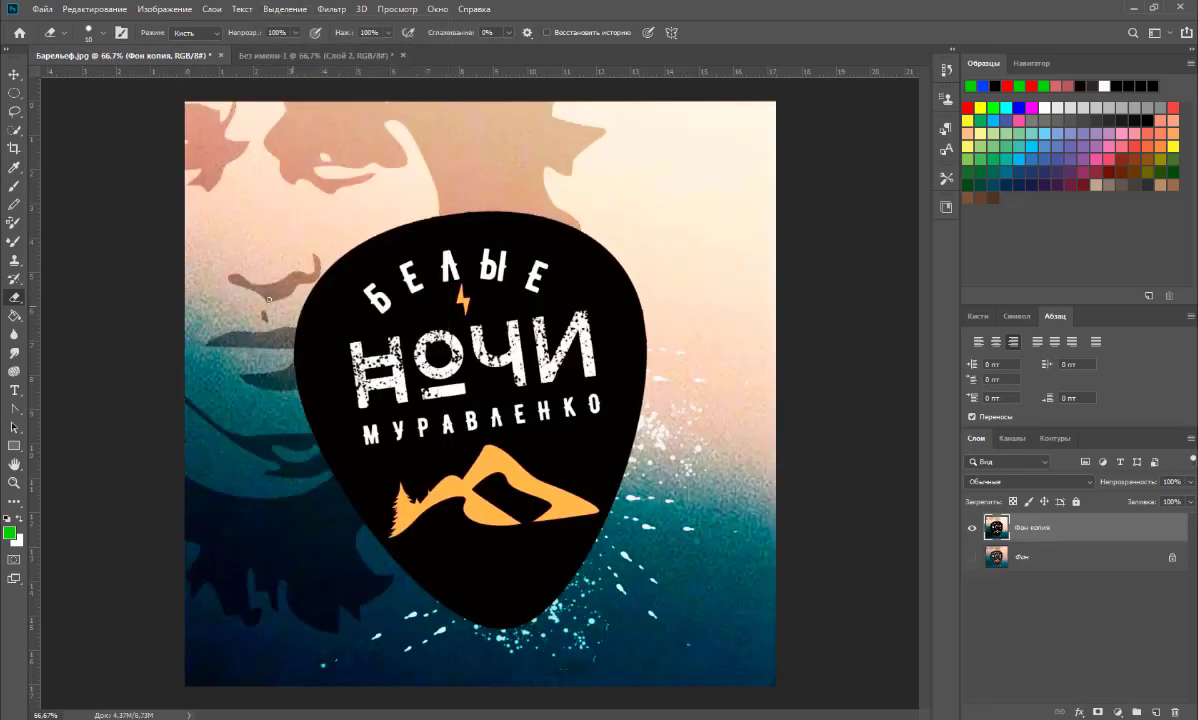
{"action": "left_click", "coordinate": [14, 130]}
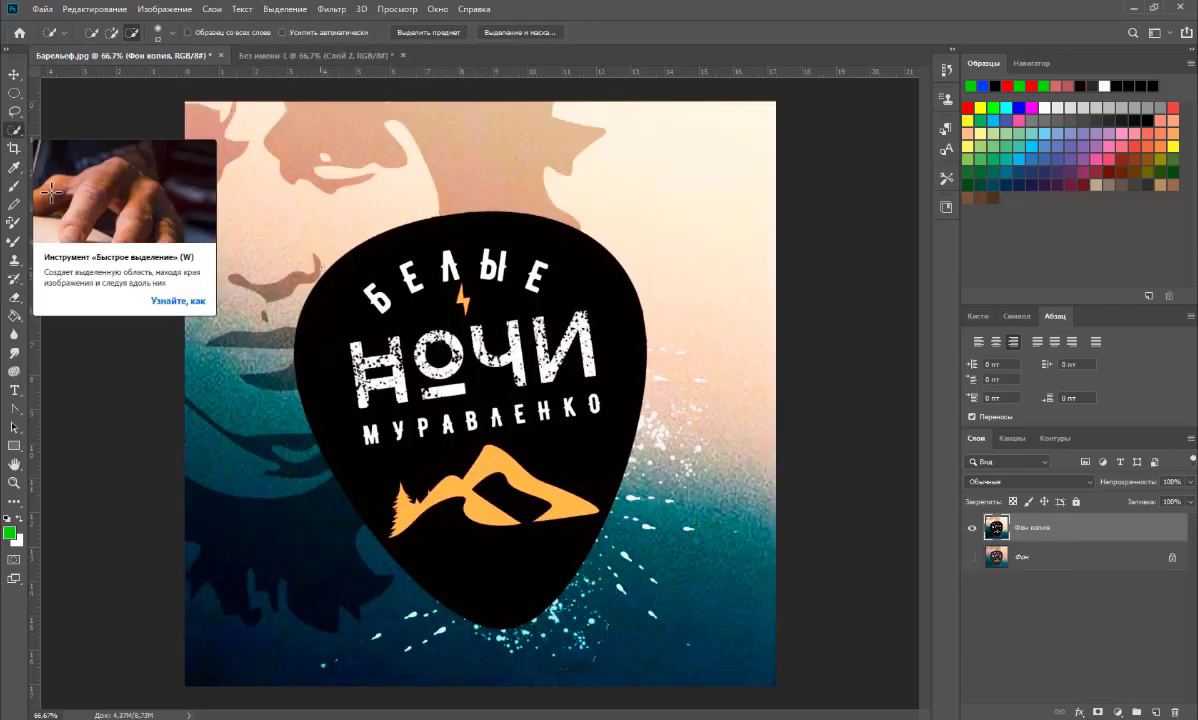
{"action": "left_click_drag", "start_coordinate": [376, 258], "coordinate": [500, 497]}
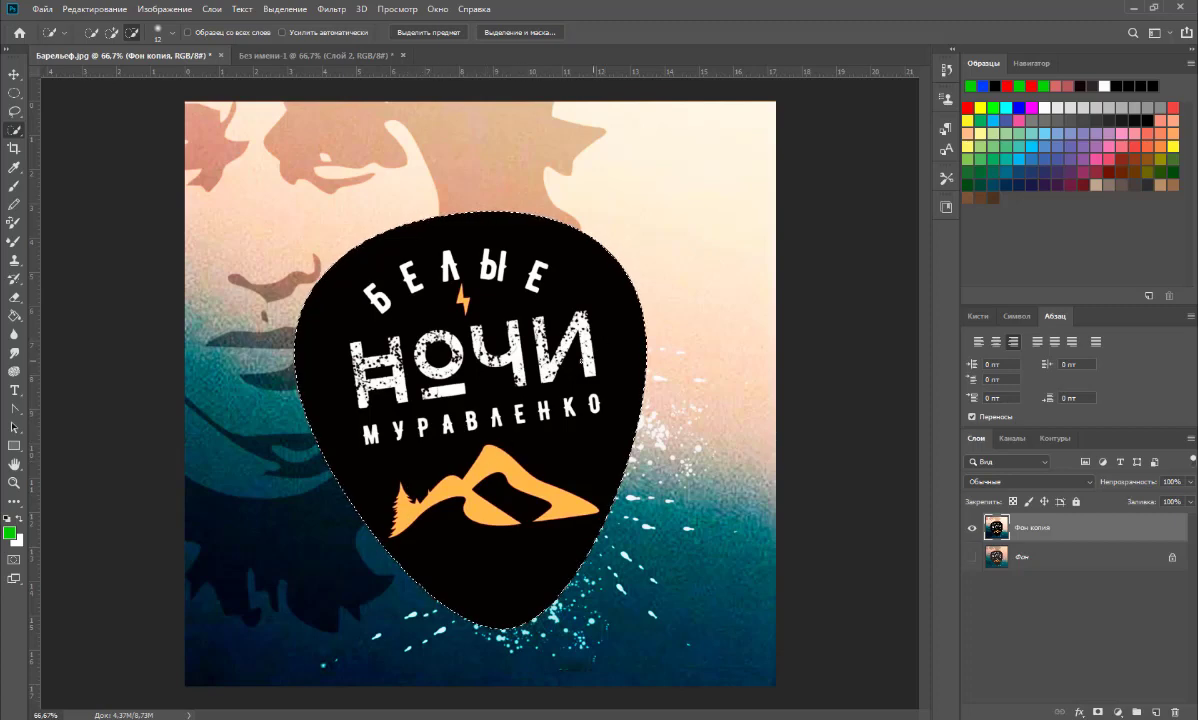
{"action": "left_click", "coordinate": [97, 13]}
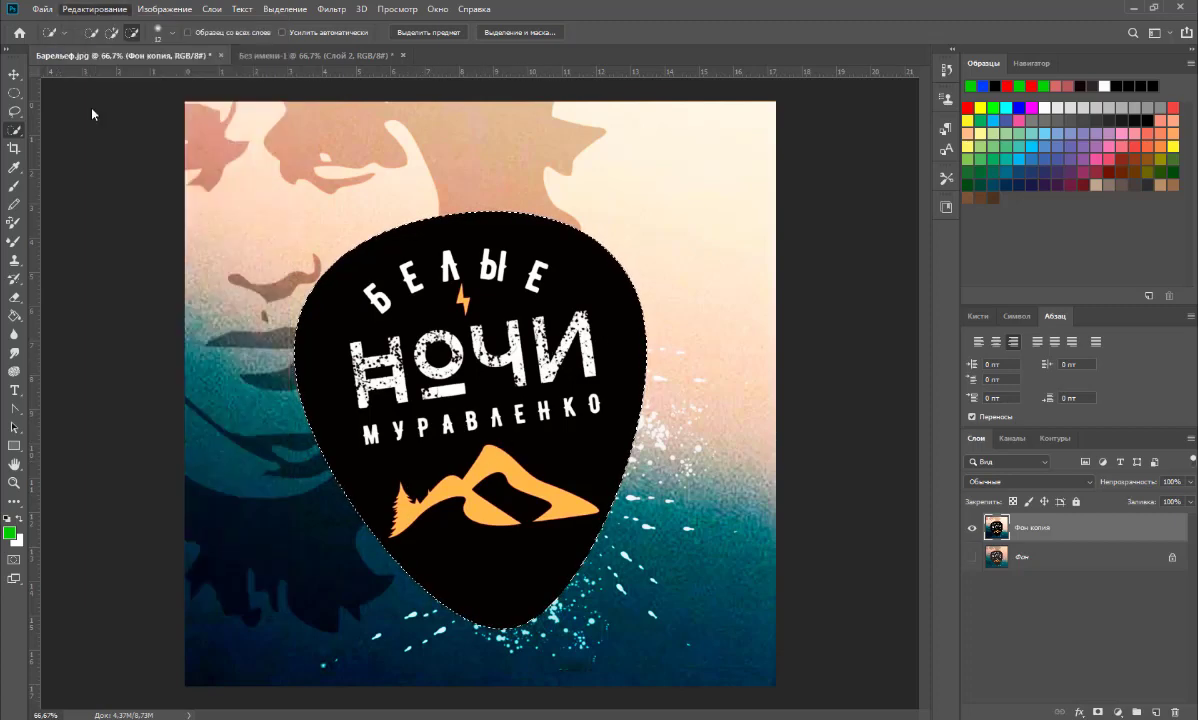
{"action": "left_click", "coordinate": [95, 108]}
{"action": "left_click", "coordinate": [330, 56]}
Paste the pick as Слой 3, shift it down-left, and rasterize Слой 2's layer style
{"action": "left_click", "coordinate": [95, 9]}
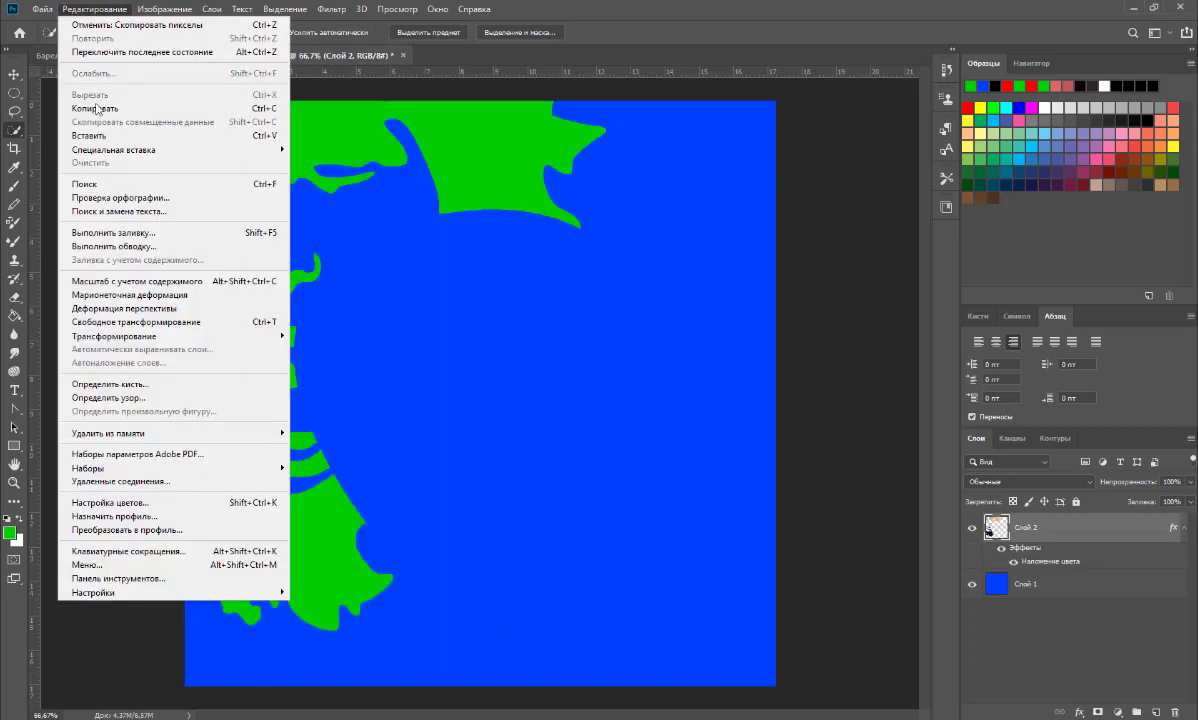
{"action": "left_click", "coordinate": [90, 127]}
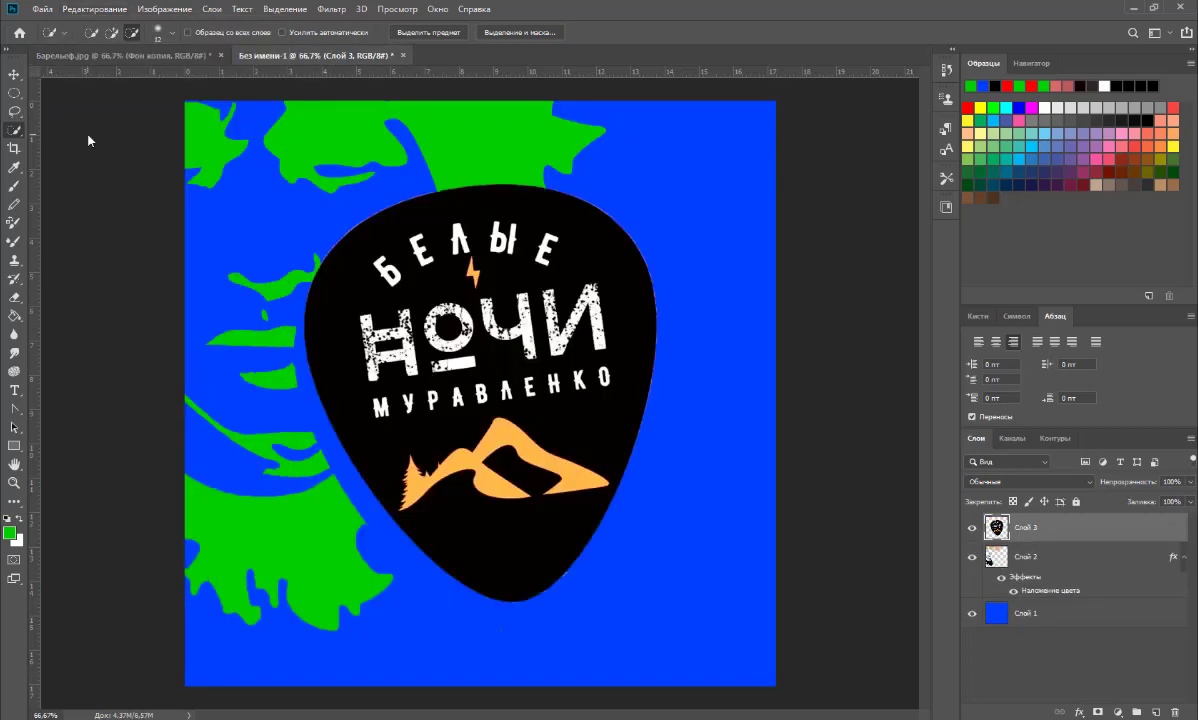
{"action": "left_click", "coordinate": [14, 75]}
{"action": "mouse_move", "coordinate": [464, 330]}
{"action": "left_mouse_down"}
{"action": "mouse_move", "coordinate": [456, 356]}
{"action": "mouse_move", "coordinate": [456, 305]}
{"action": "left_mouse_up"}
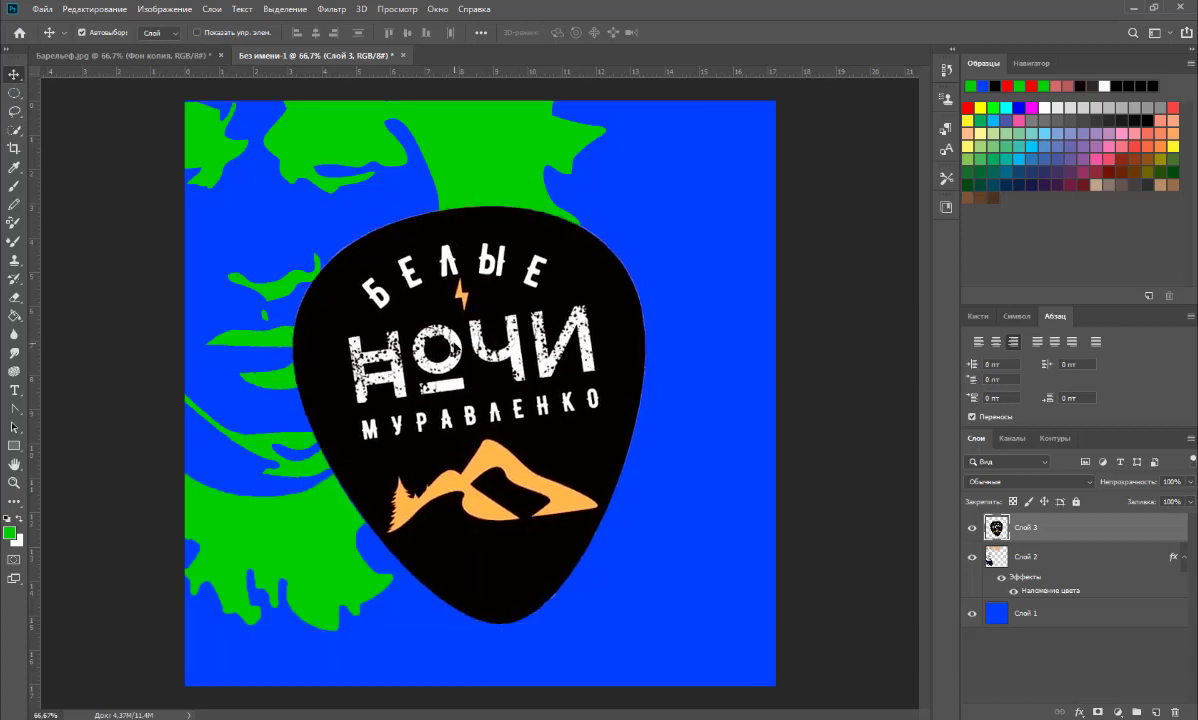
{"action": "right_click", "coordinate": [1045, 558]}
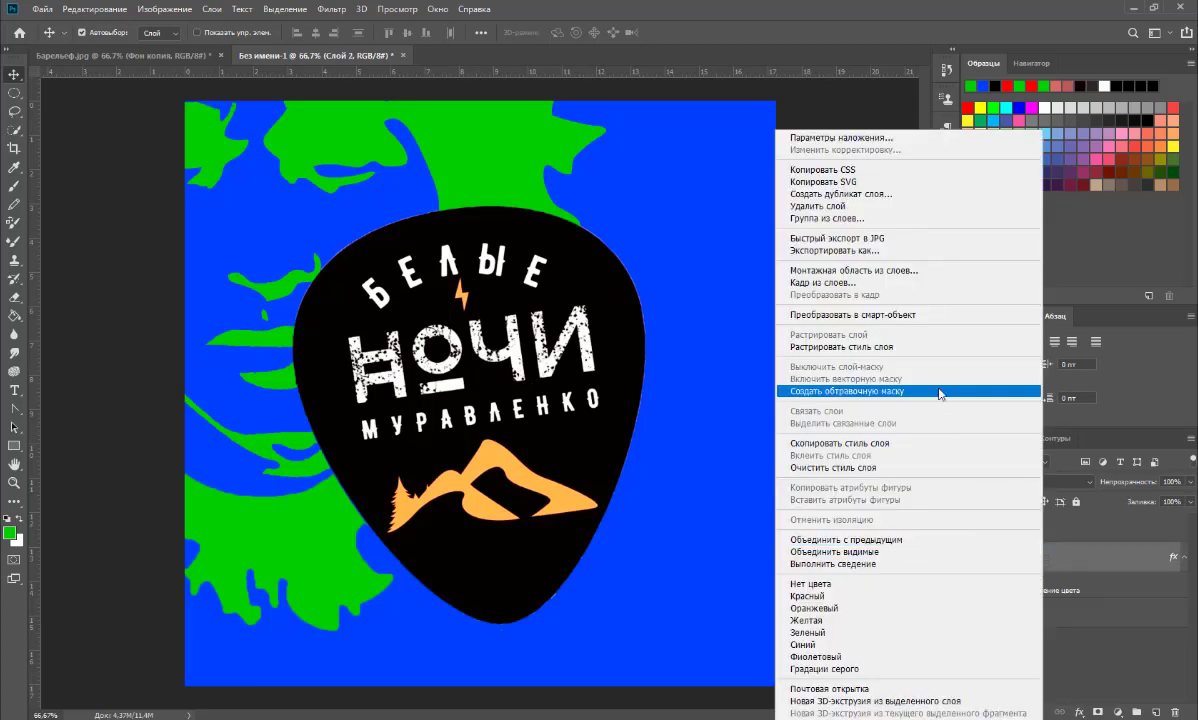
{"action": "left_click", "coordinate": [855, 349]}
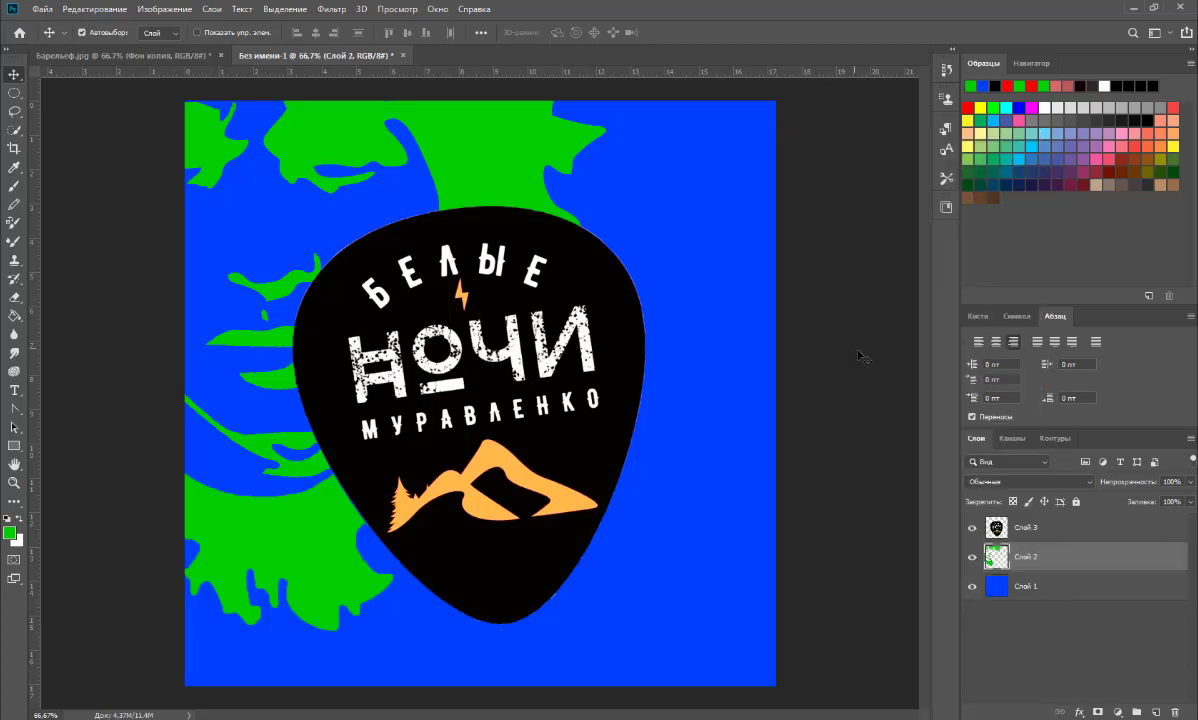
Give Слой 3 a dark red #8a0434 Color Overlay
{"action": "right_click", "coordinate": [1048, 530]}
{"action": "left_click", "coordinate": [845, 138]}
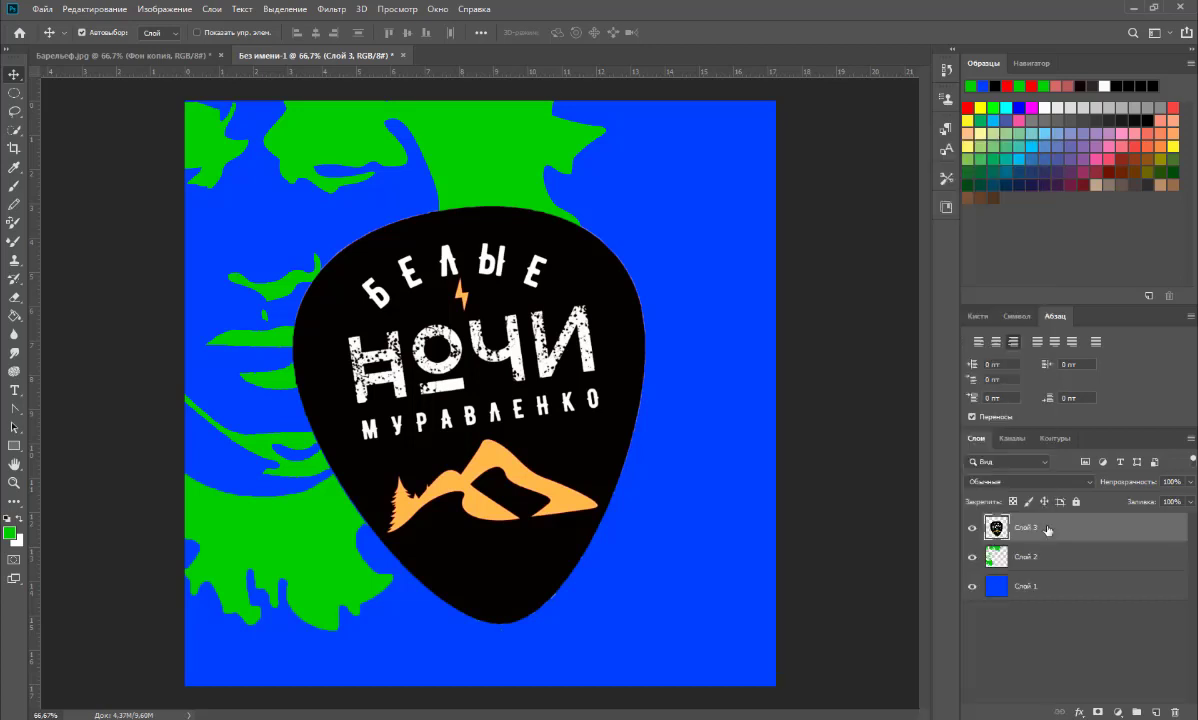
{"action": "left_click", "coordinate": [410, 430]}
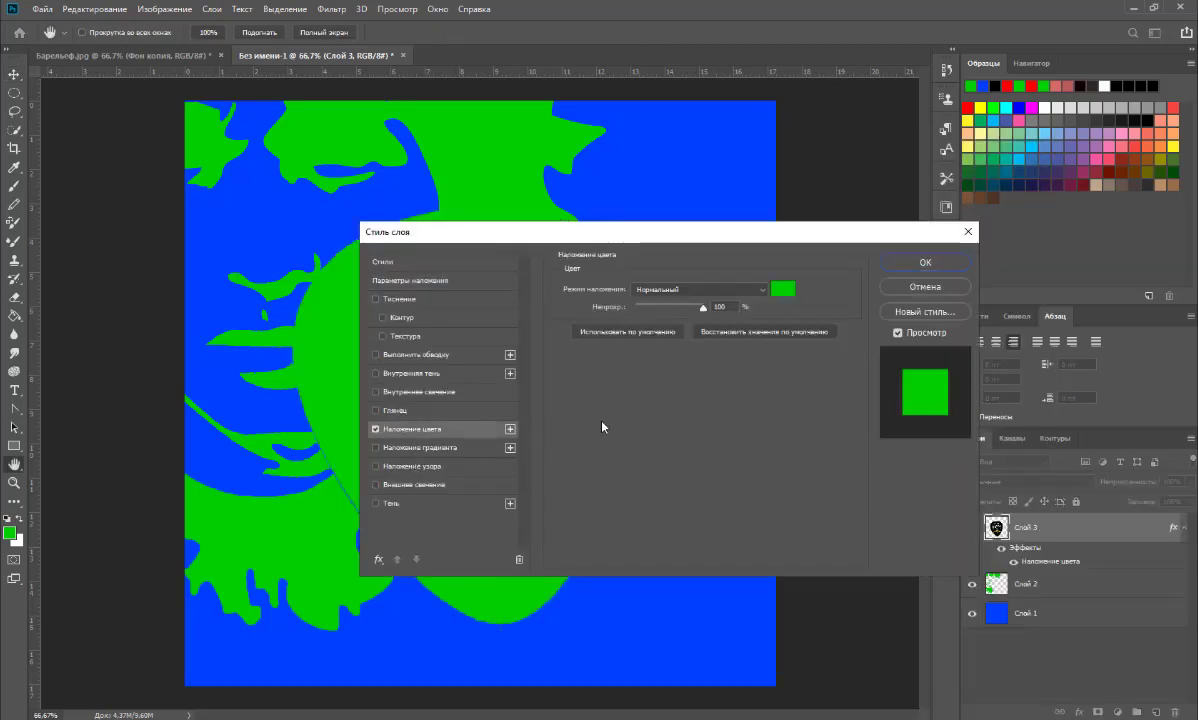
{"action": "left_click_drag", "start_coordinate": [901, 232], "coordinate": [1097, 235]}
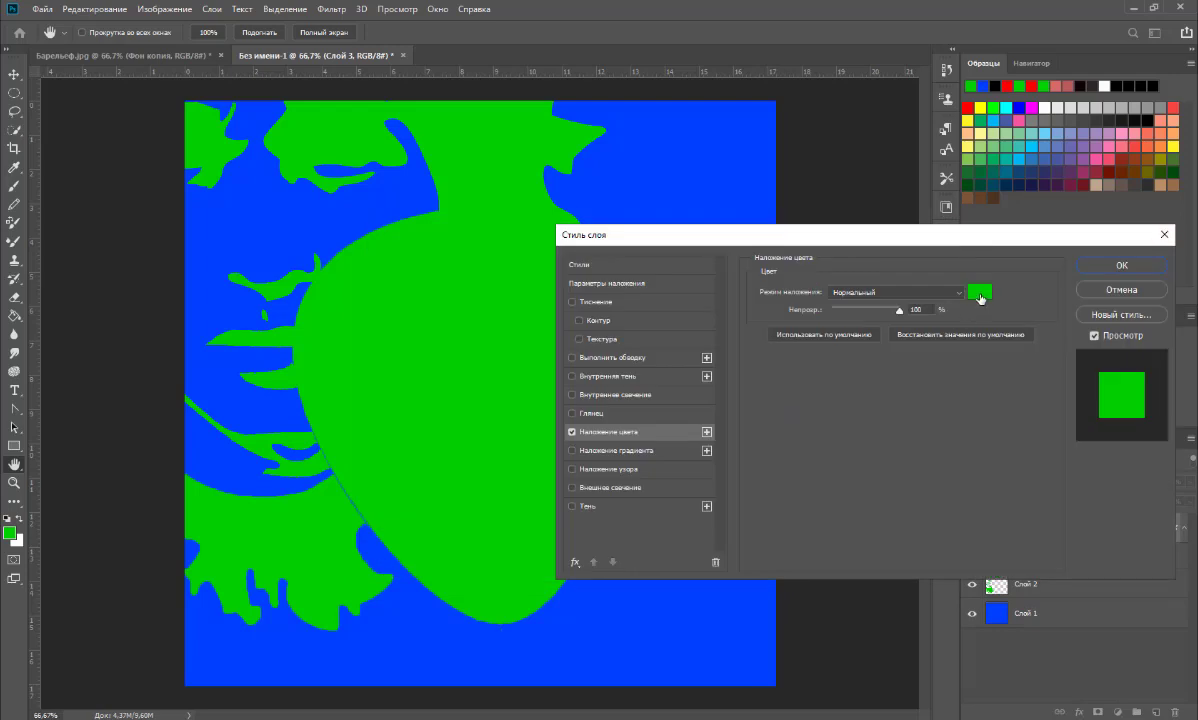
{"action": "left_click", "coordinate": [979, 291]}
{"action": "left_click", "coordinate": [924, 268]}
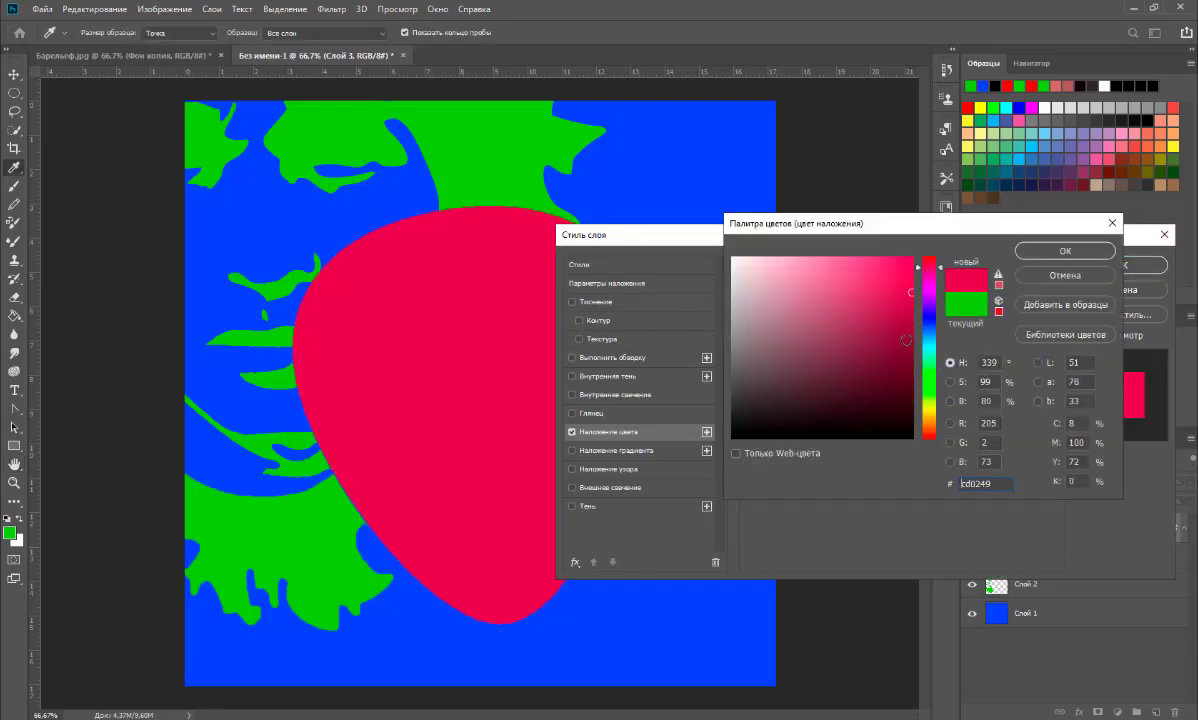
{"action": "left_click", "coordinate": [907, 340]}
{"action": "left_click", "coordinate": [1051, 255]}
{"action": "left_click", "coordinate": [1051, 260]}
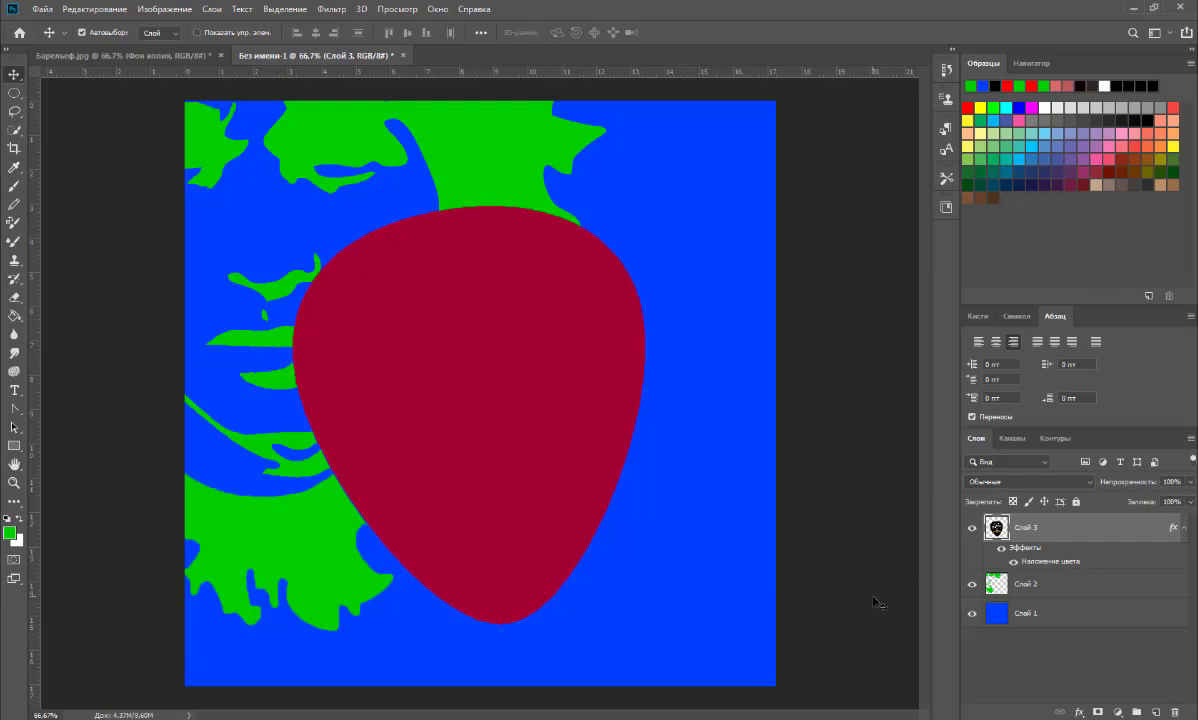
In Барельеф.jpg, deselect and Magic Wand the orange shapes at tolerance 50
{"action": "left_click", "coordinate": [110, 55]}
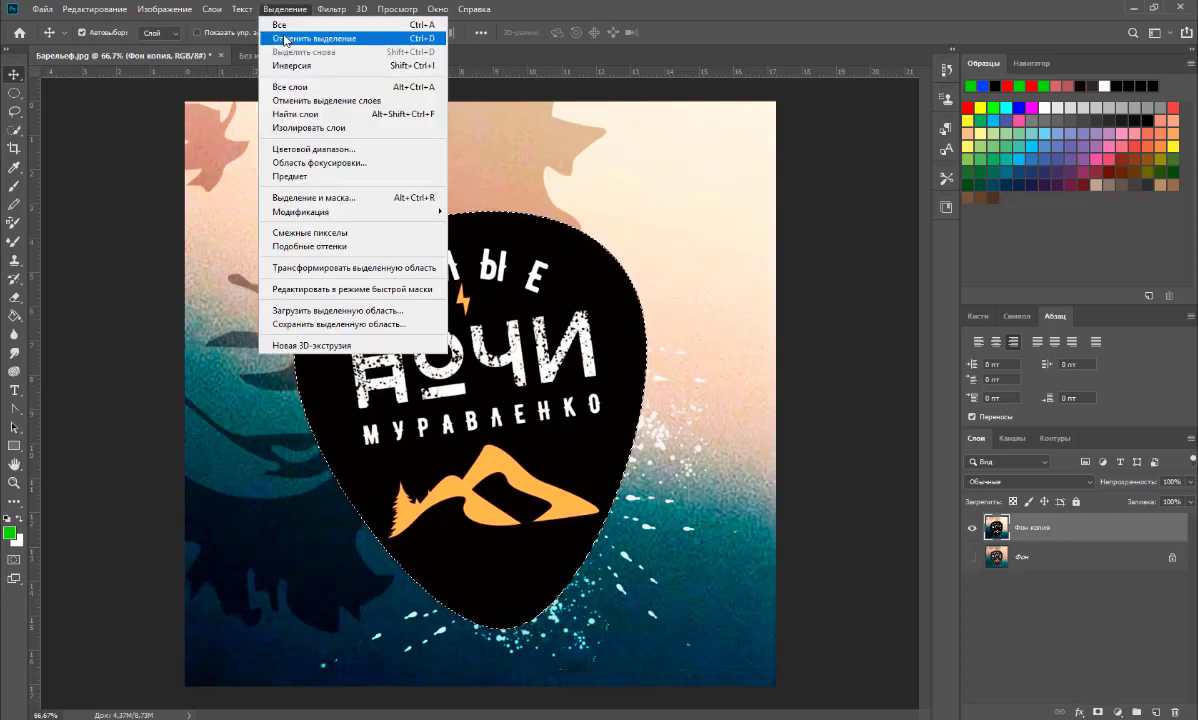
{"action": "left_click", "coordinate": [300, 33]}
{"action": "left_click", "coordinate": [20, 132]}
{"action": "left_click", "coordinate": [105, 144]}
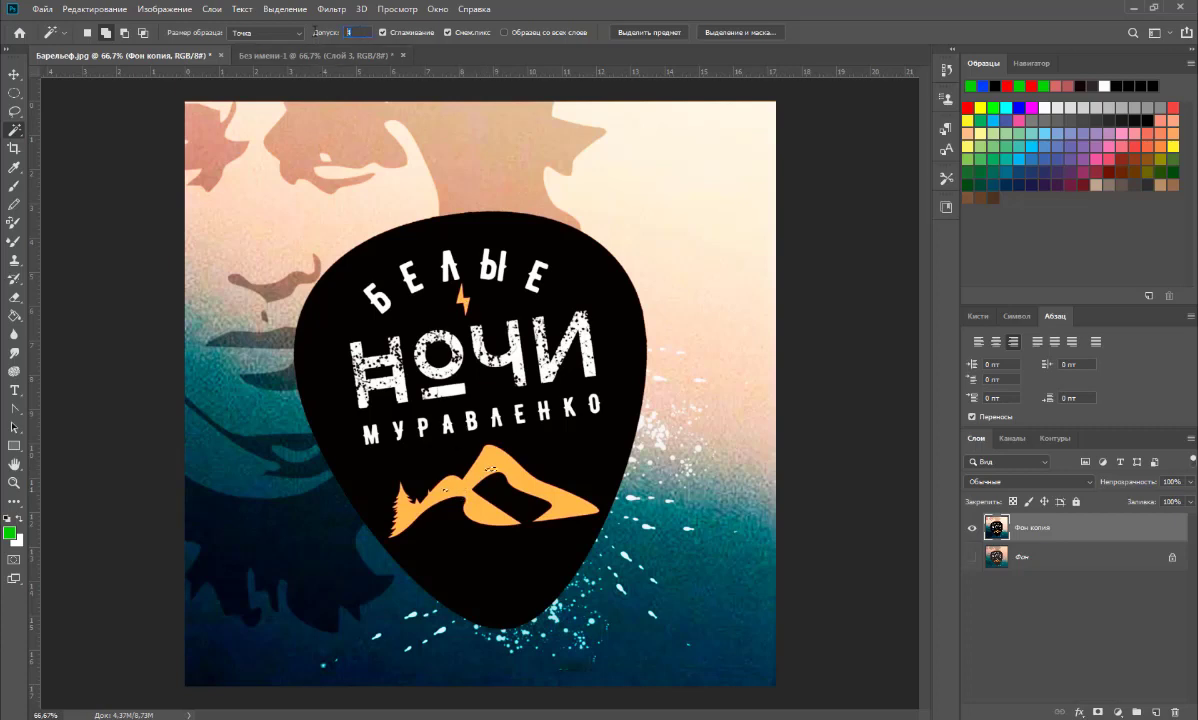
{"action": "type", "text": "5"}
{"action": "left_click", "coordinate": [480, 478]}
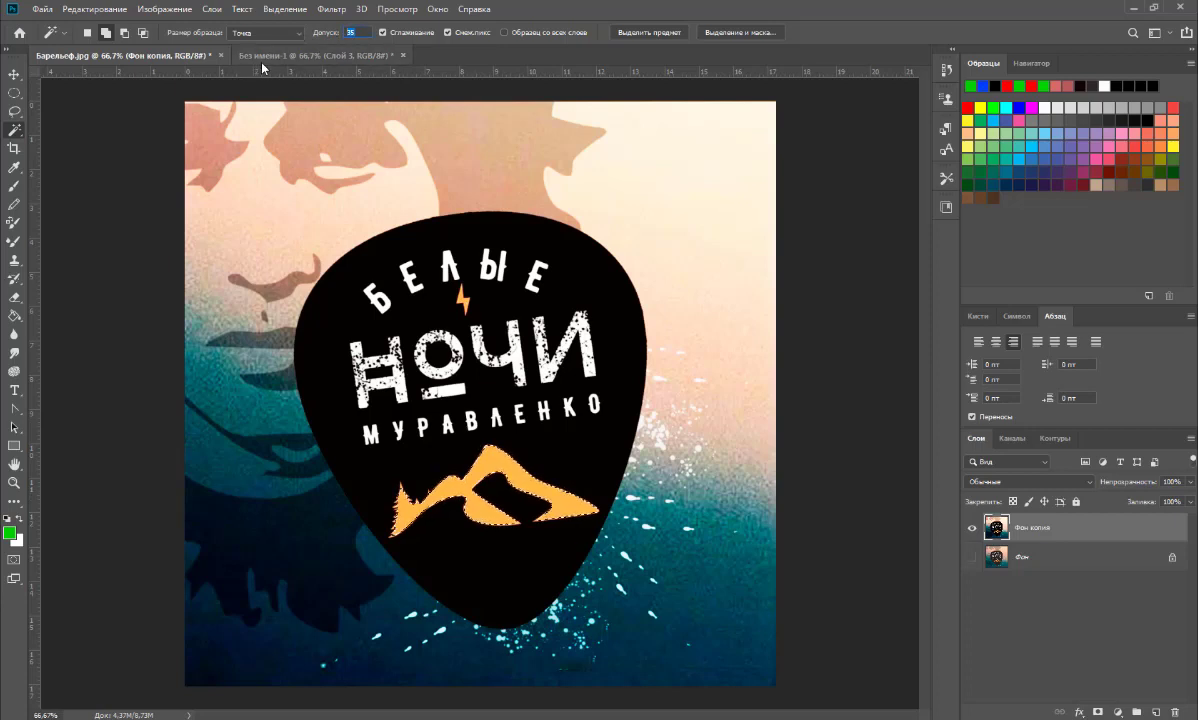
{"action": "type", "text": "50"}
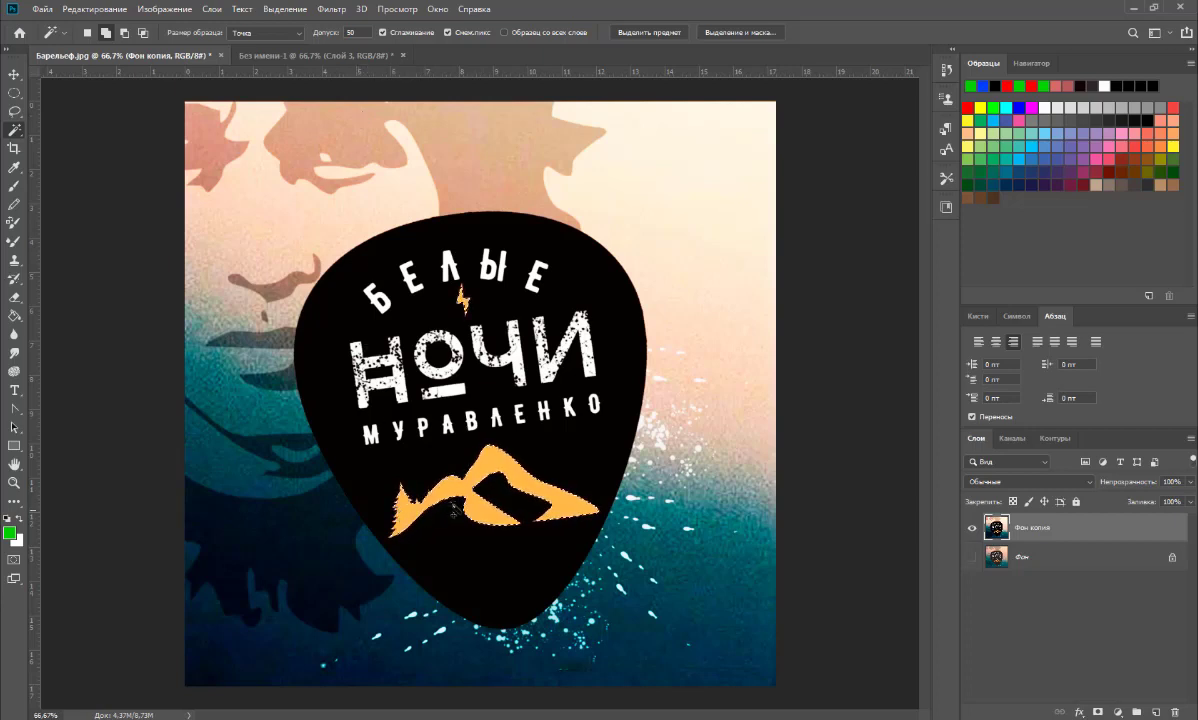
Copy the orange mountain and bolt and paste them into Без имени-1 as Слой 4
{"action": "left_click", "coordinate": [119, 9]}
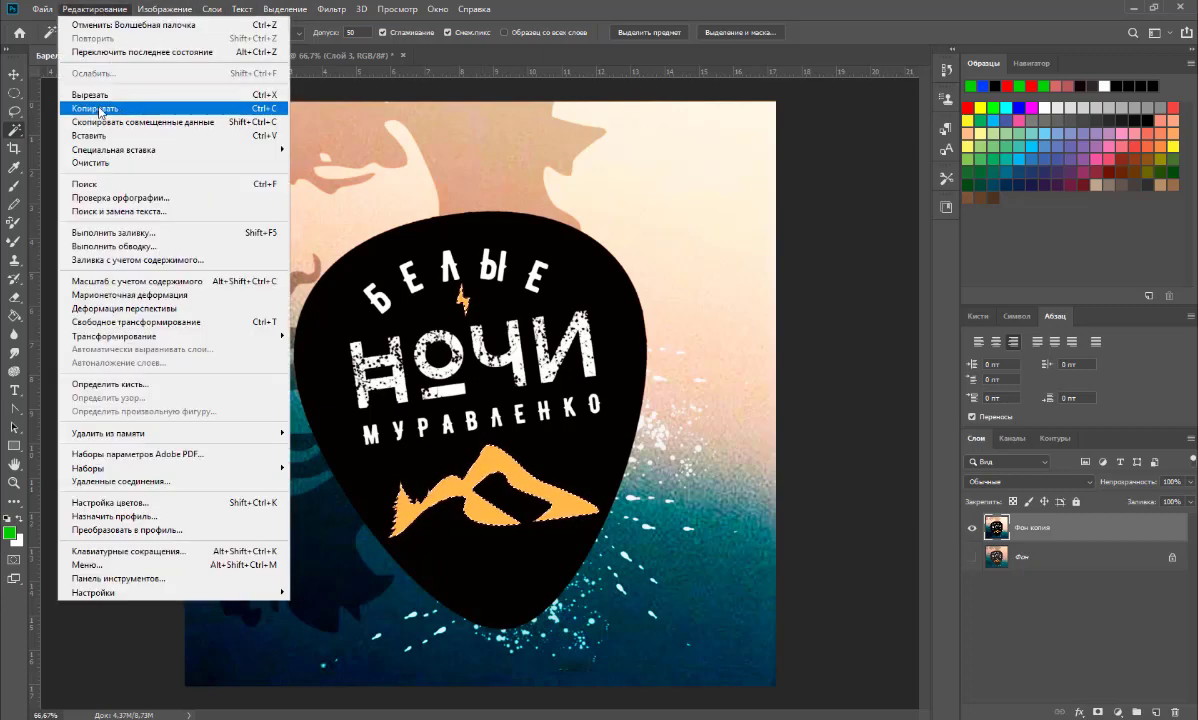
{"action": "left_click", "coordinate": [95, 104]}
{"action": "left_click", "coordinate": [270, 55]}
{"action": "left_click", "coordinate": [95, 9]}
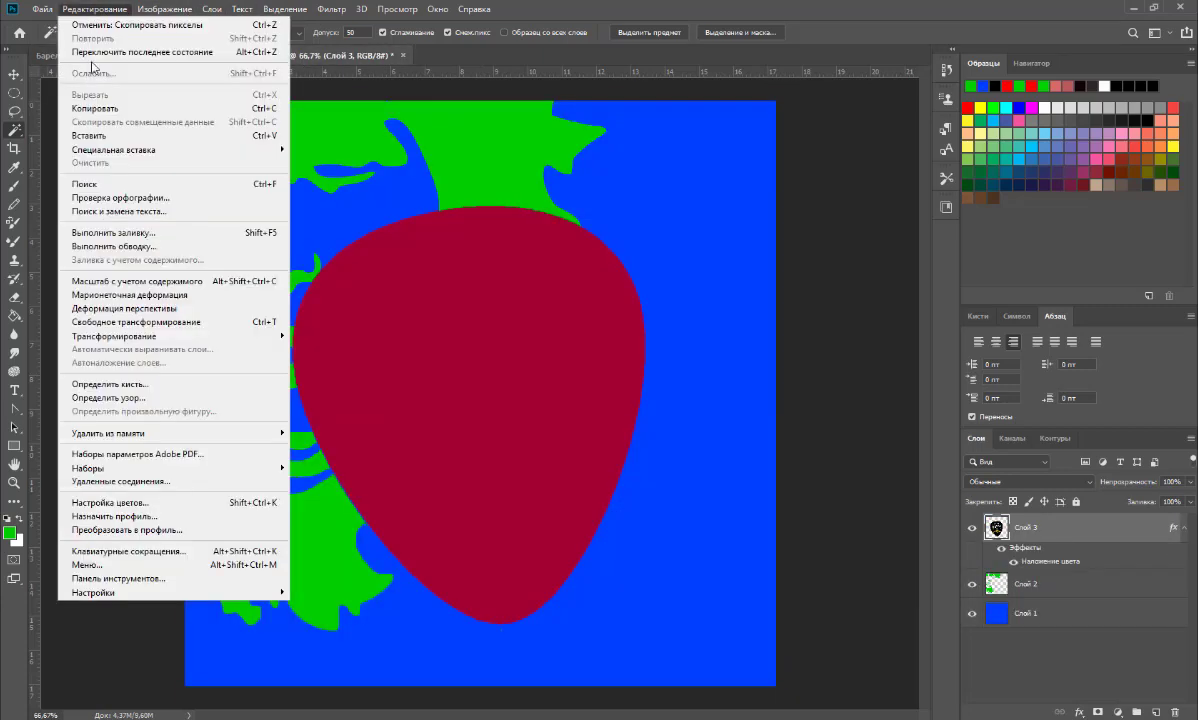
{"action": "left_click", "coordinate": [86, 129]}
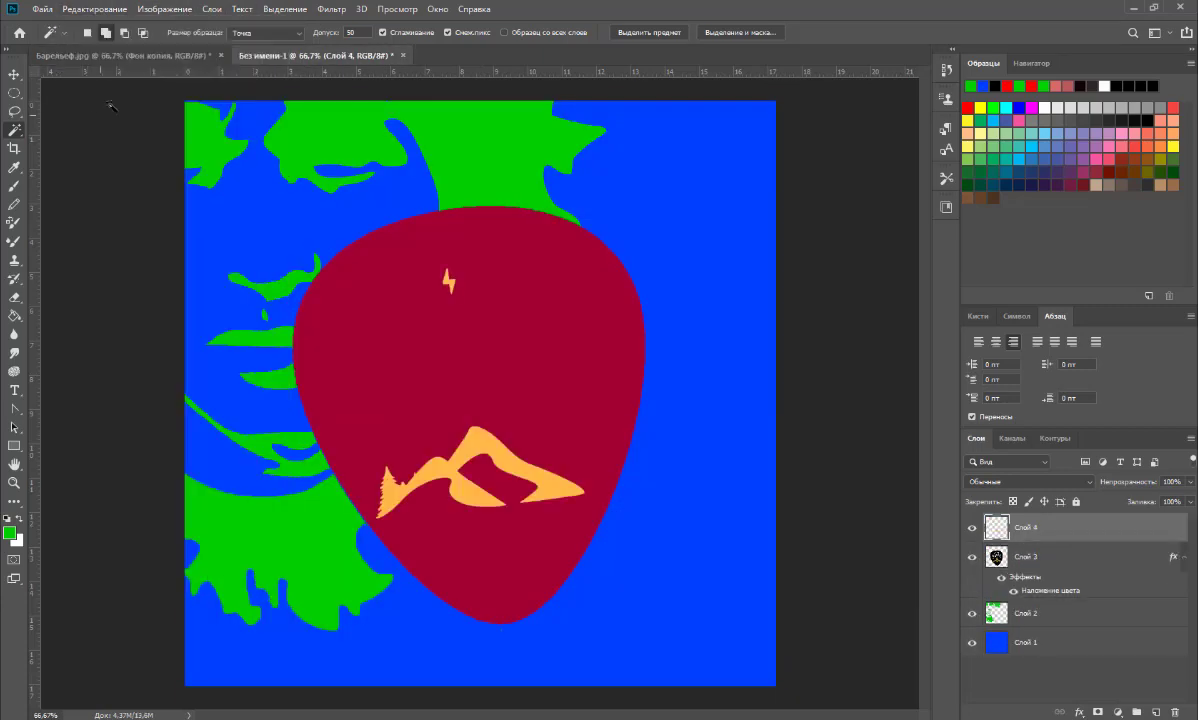
{"action": "left_click", "coordinate": [110, 55]}
{"action": "left_click", "coordinate": [268, 56]}
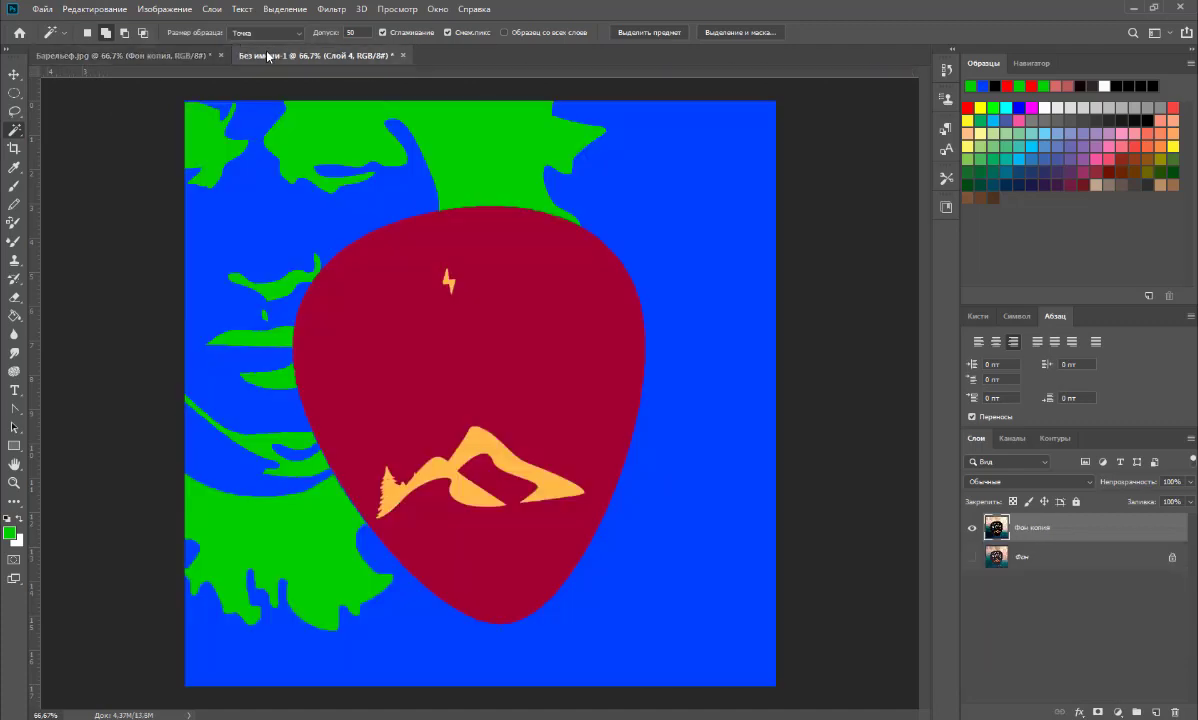
Select the white lettering in Барельеф.jpg via Color Range, removing the textured right area
{"action": "left_click", "coordinate": [160, 52]}
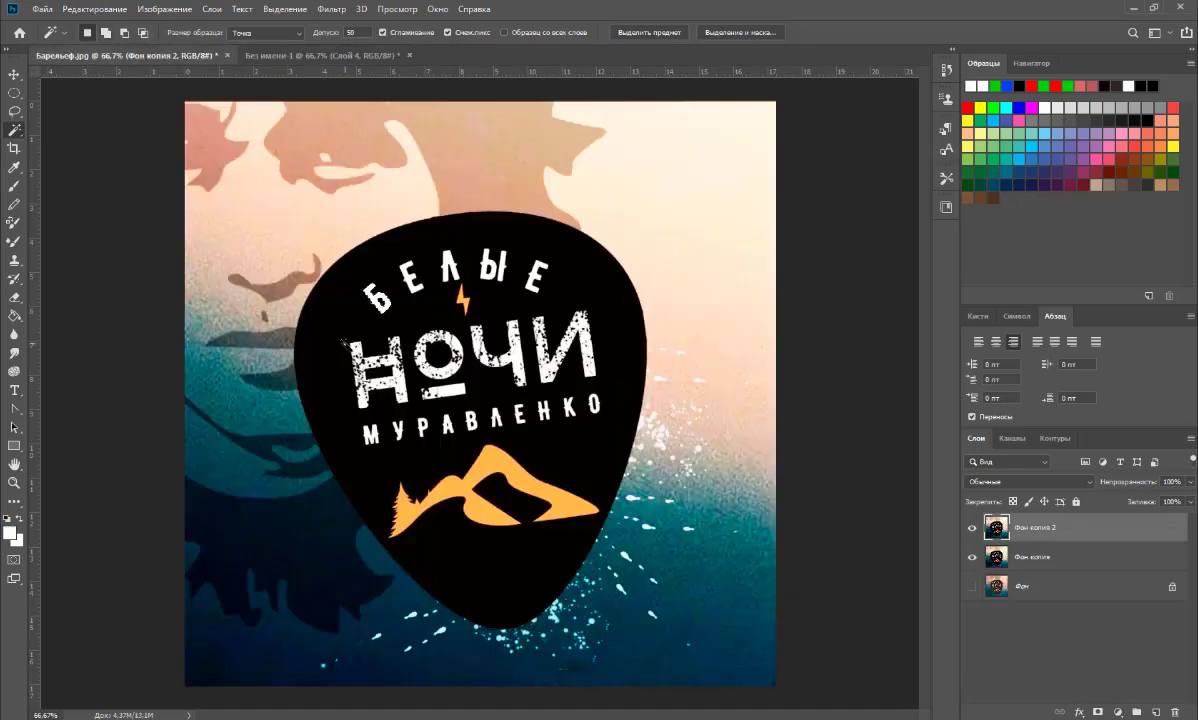
{"action": "left_click", "coordinate": [284, 9]}
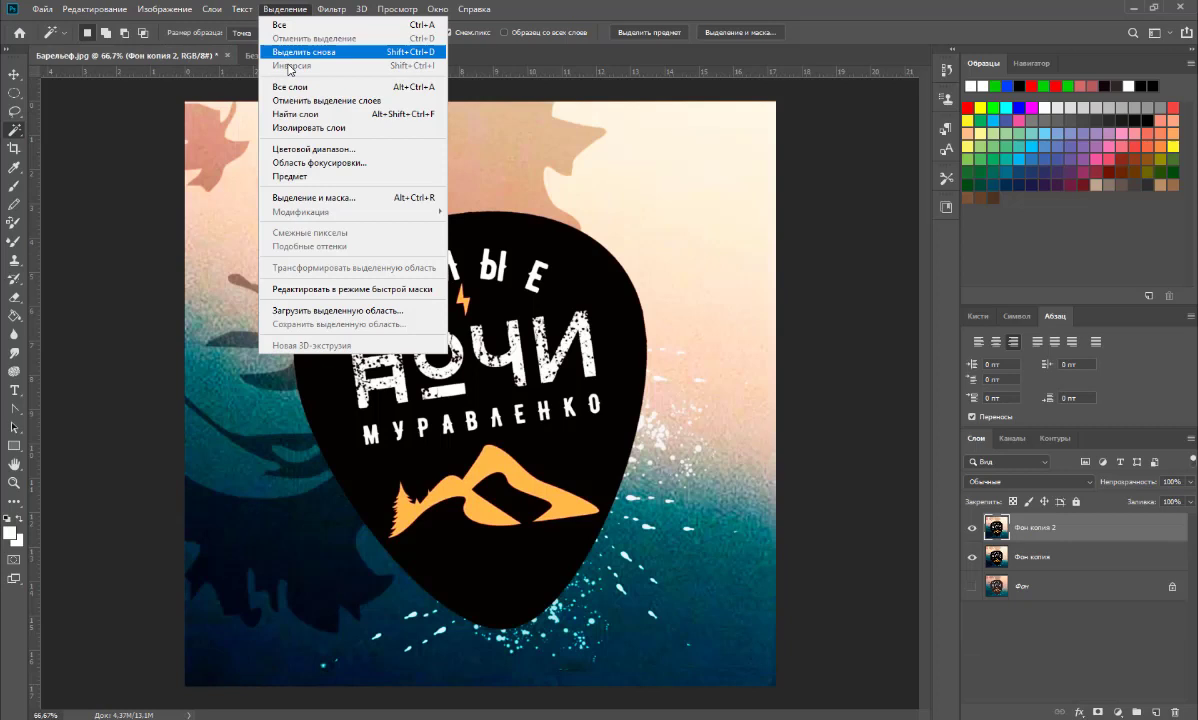
{"action": "left_click", "coordinate": [306, 150]}
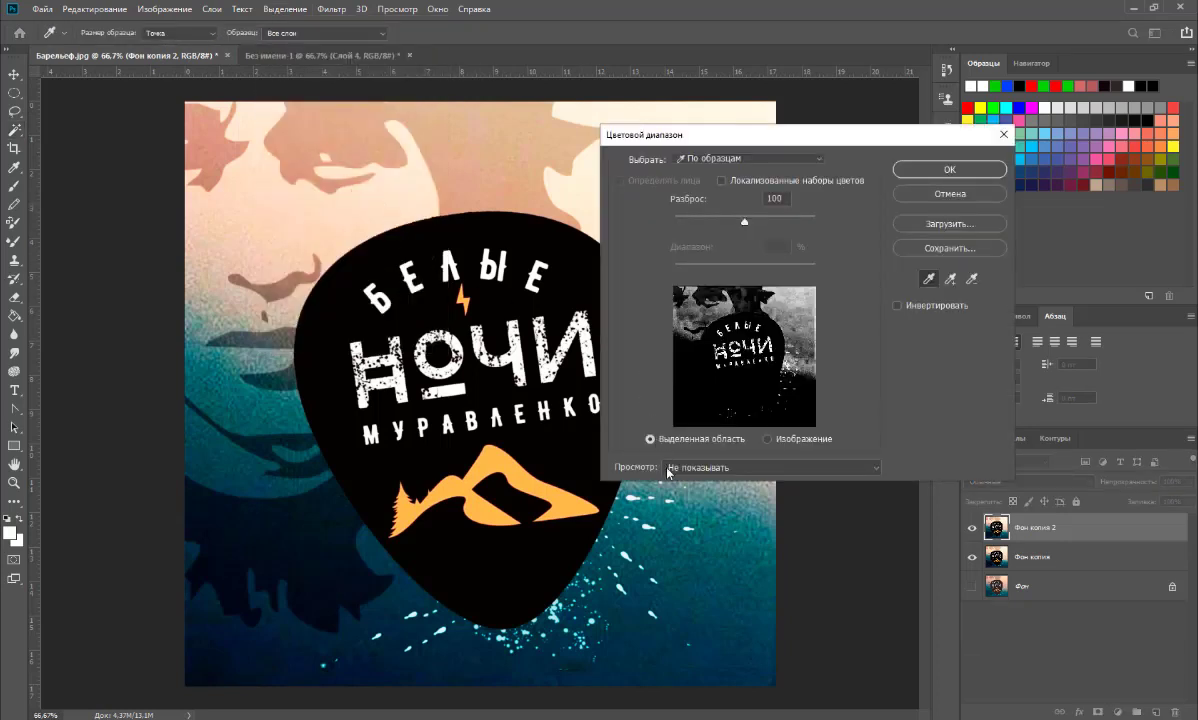
{"action": "left_click", "coordinate": [767, 439]}
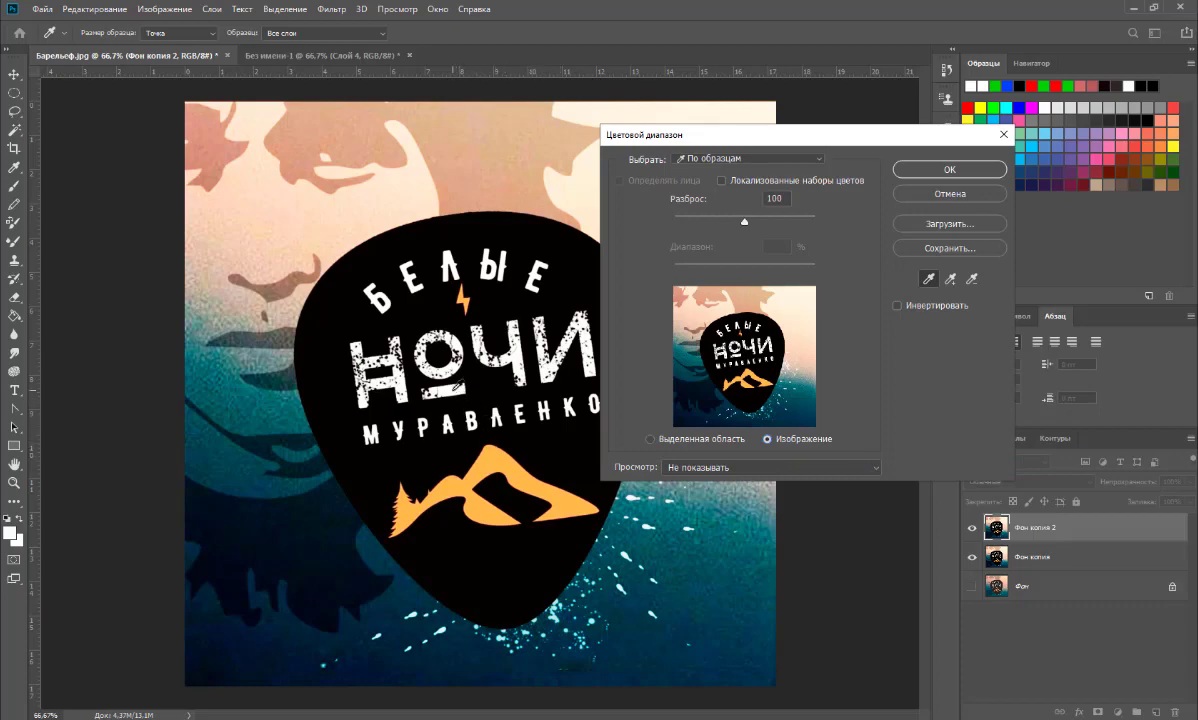
{"action": "left_click", "coordinate": [929, 171]}
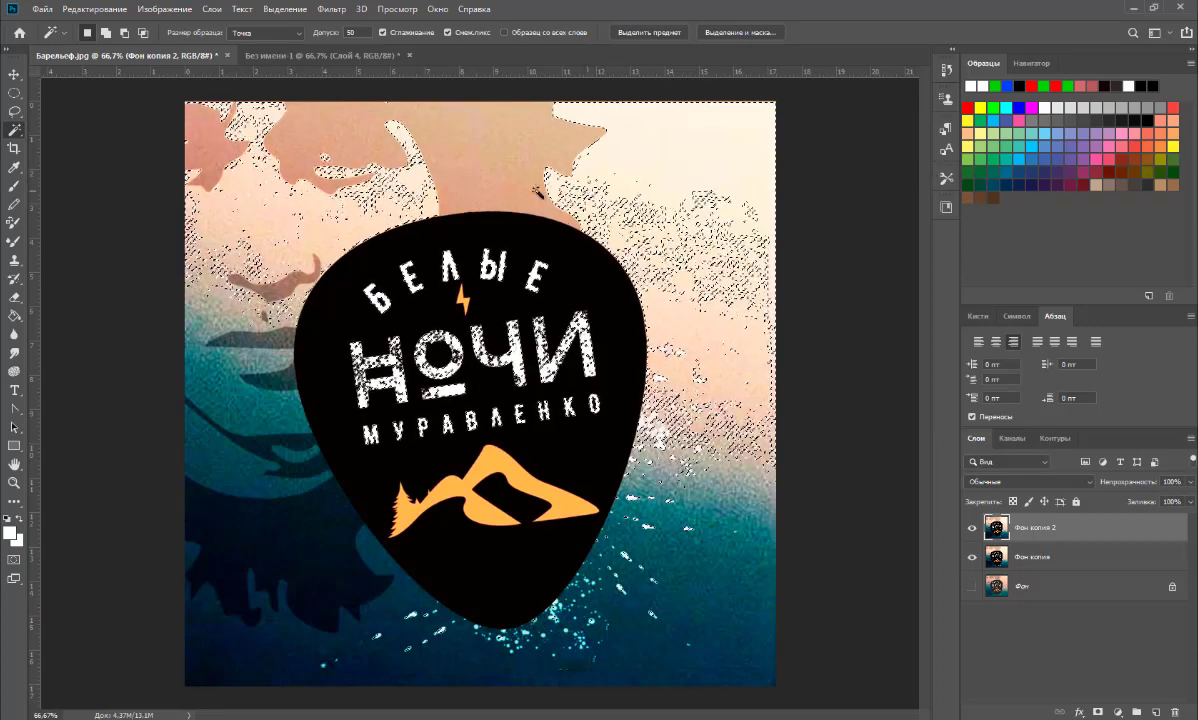
{"action": "right_click", "coordinate": [14, 132]}
{"action": "left_click", "coordinate": [70, 121]}
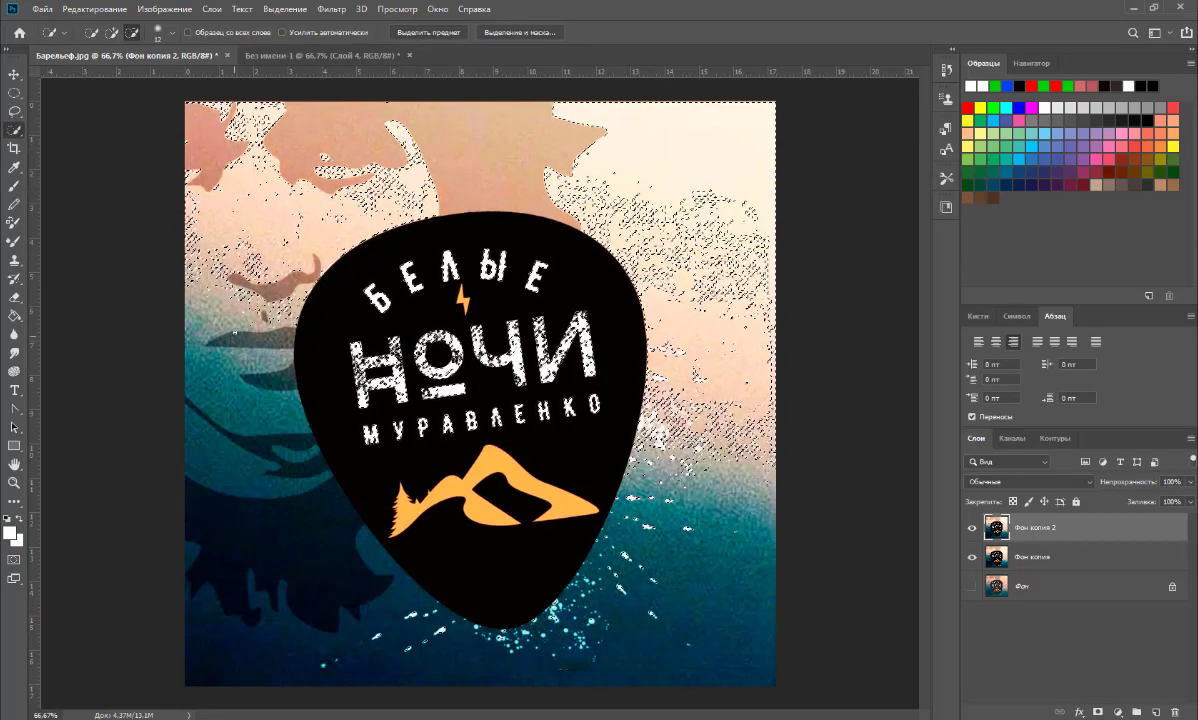
{"action": "mouse_move", "coordinate": [650, 400]}
{"action": "left_mouse_down"}
{"action": "mouse_move", "coordinate": [714, 394]}
{"action": "mouse_move", "coordinate": [686, 470]}
{"action": "left_mouse_up"}
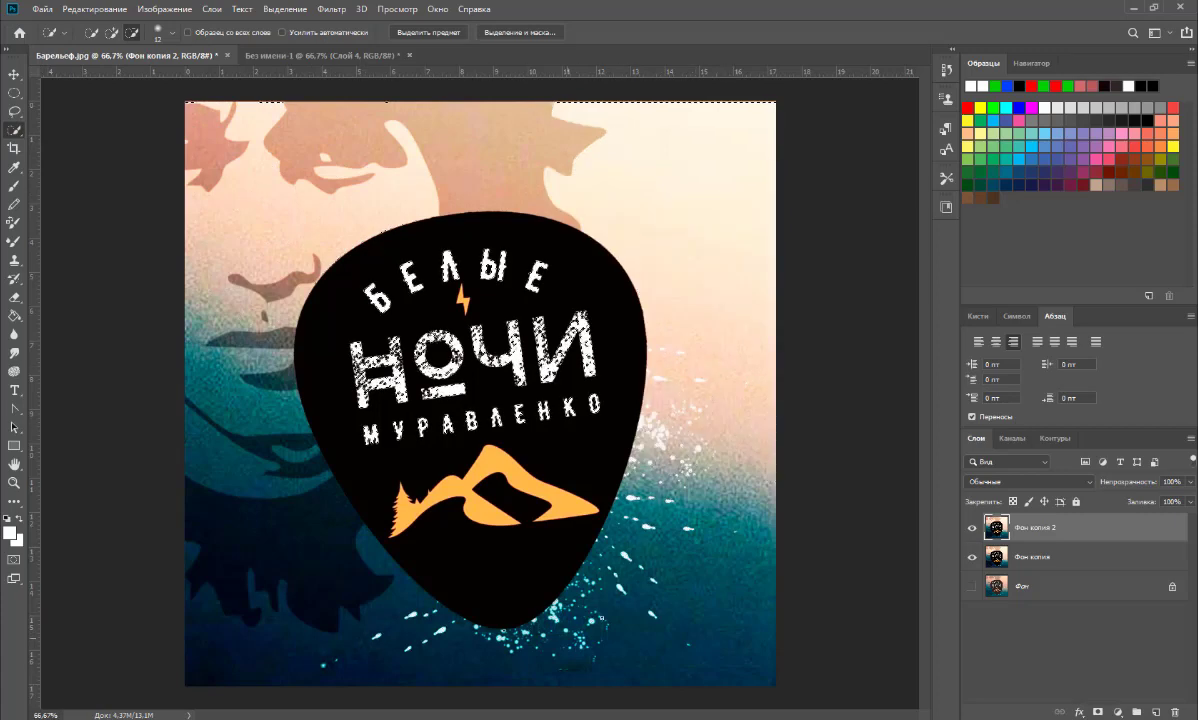
Copy the lettering and paste it into Без имени-1 as Слой 5
{"action": "left_click", "coordinate": [110, 12]}
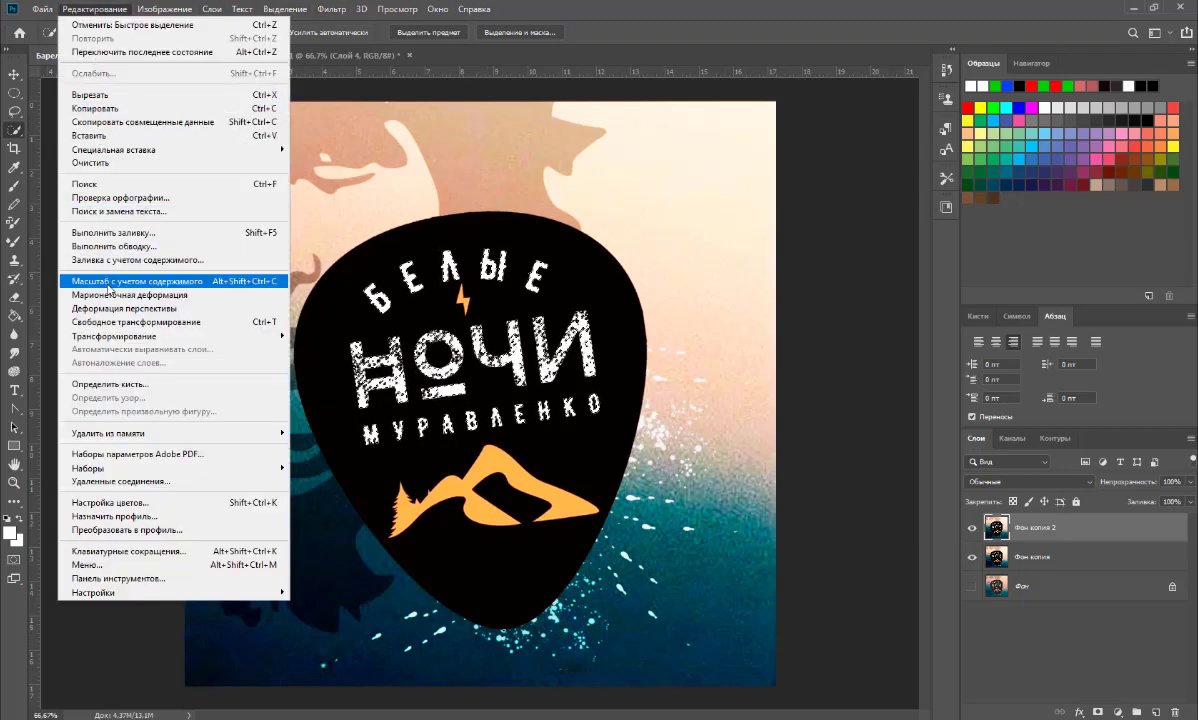
{"action": "left_click", "coordinate": [100, 108]}
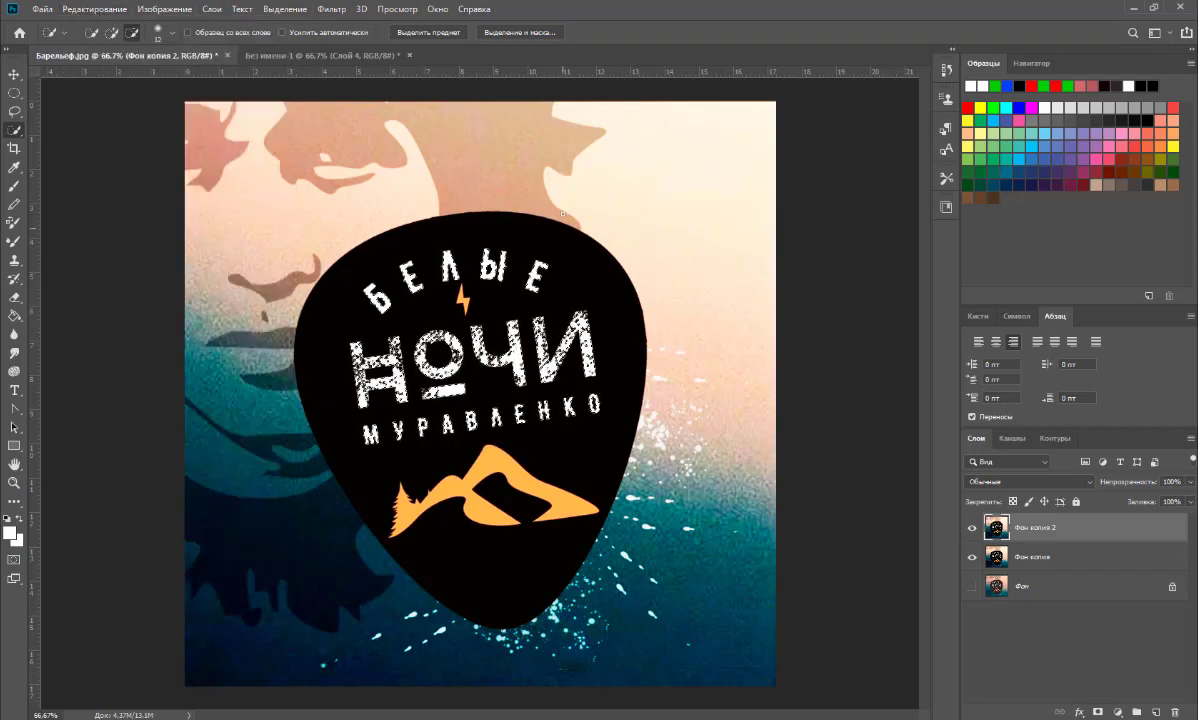
{"action": "left_click", "coordinate": [340, 55]}
{"action": "left_click", "coordinate": [78, 10]}
{"action": "left_click", "coordinate": [86, 134]}
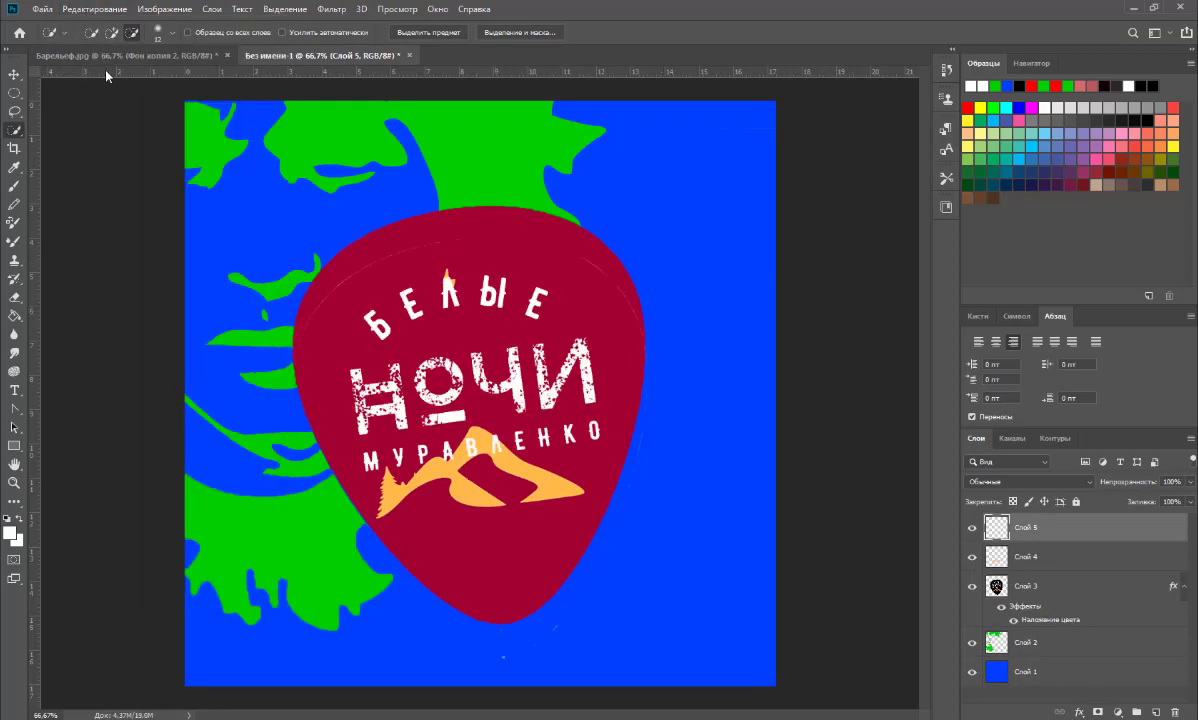
With the Move tool, pick Слой 4's mountain and bolt to reposition them under the lettering
{"action": "left_click", "coordinate": [14, 75]}
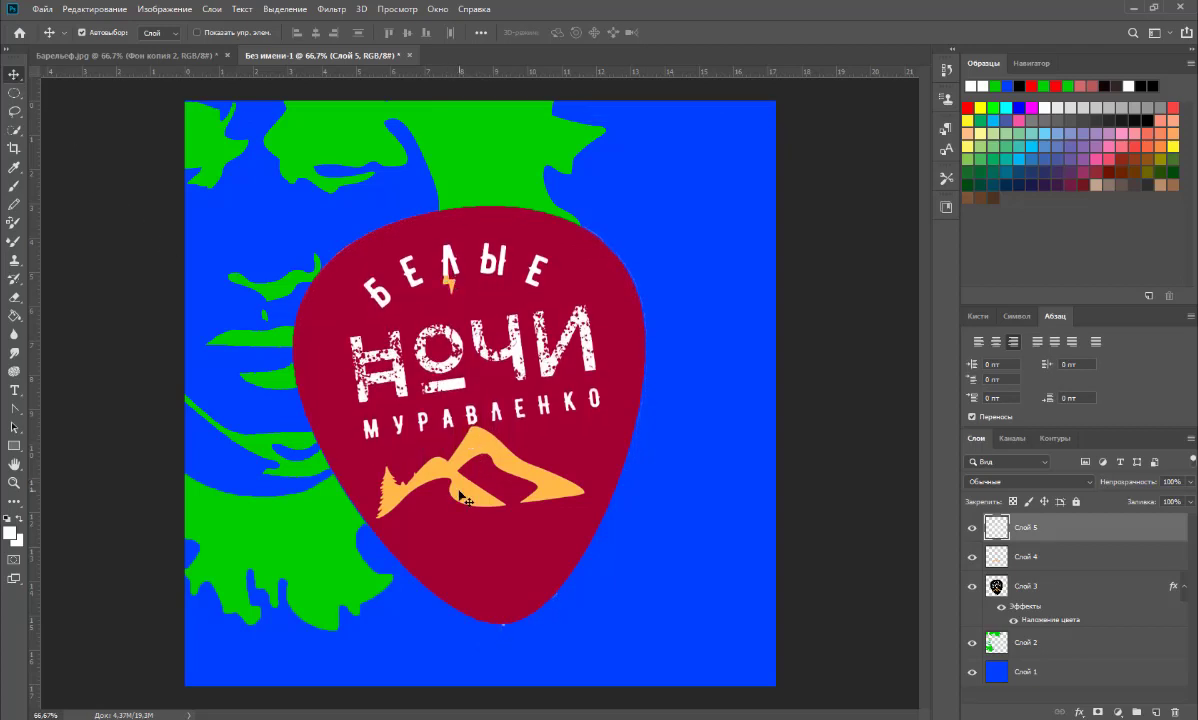
{"action": "left_click", "coordinate": [1086, 566]}
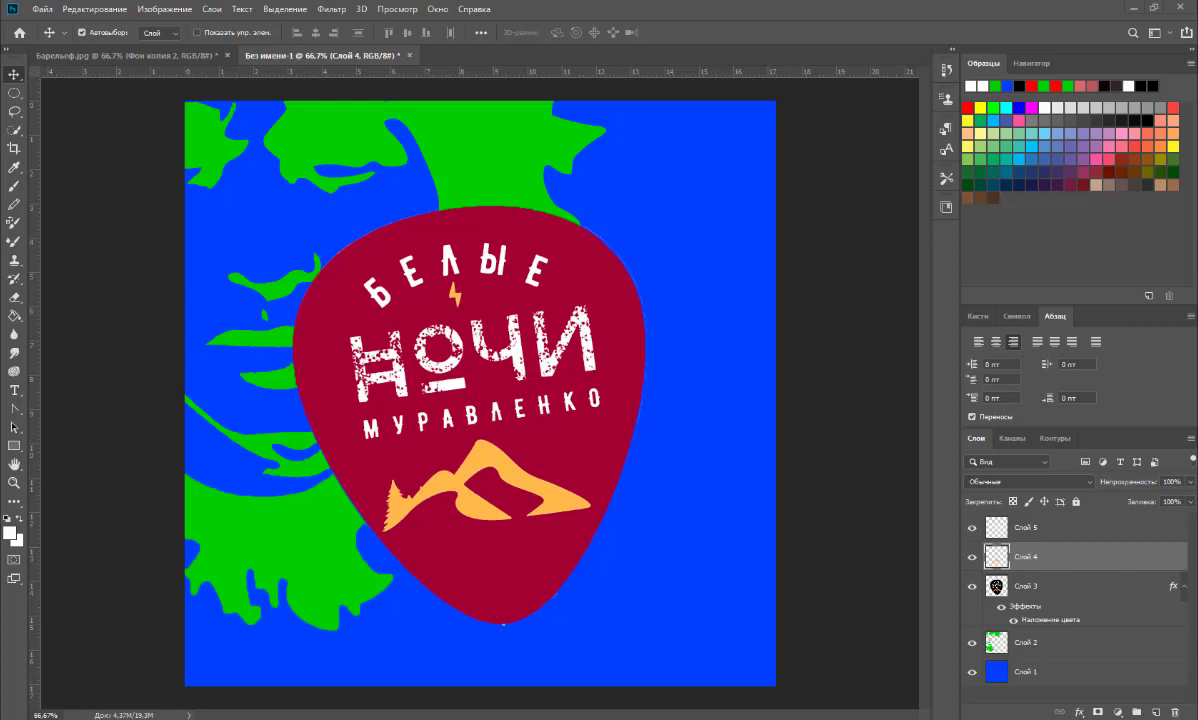
{"action": "key", "text": "alt+Tab"}
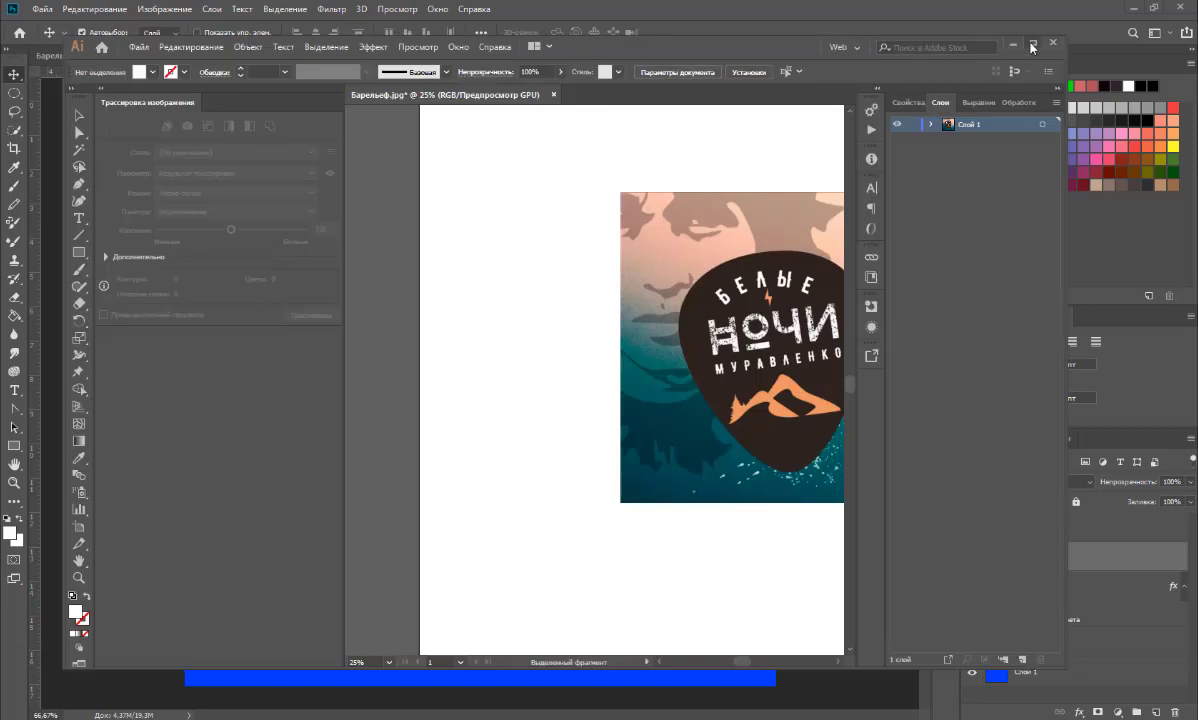
Set up the Rectangle tool with a pure blue fill from the Color Picker
{"action": "left_click", "coordinate": [1032, 46]}
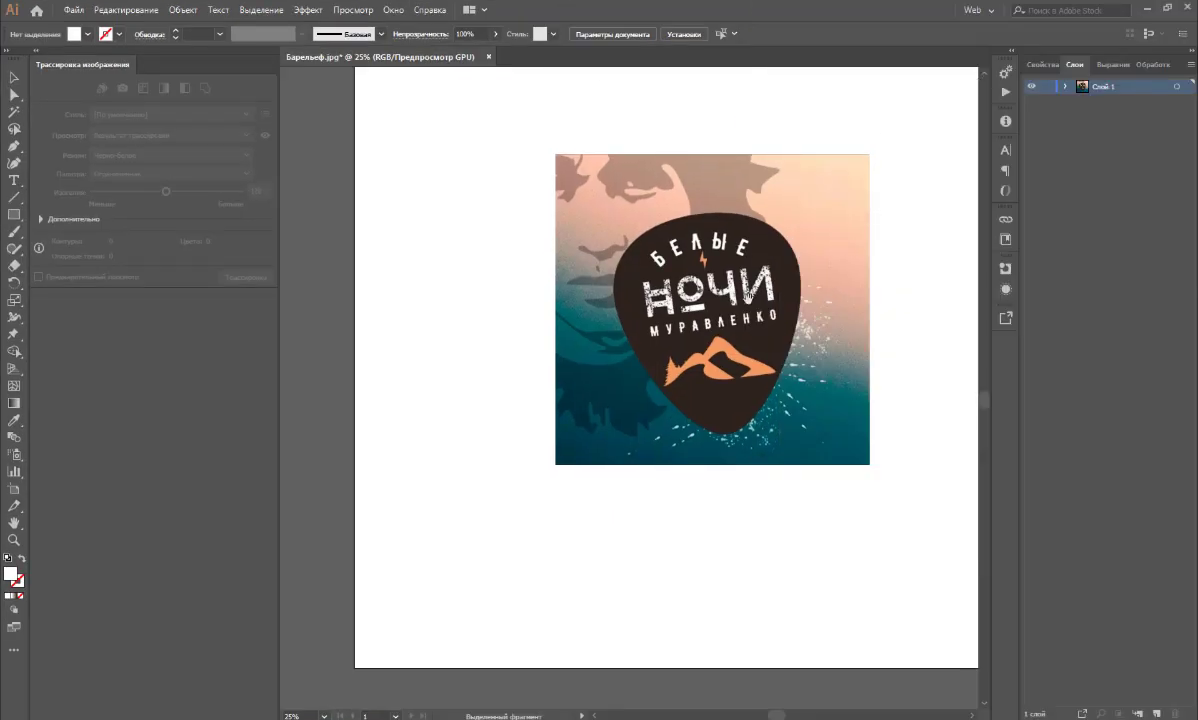
{"action": "left_click_drag", "start_coordinate": [766, 318], "coordinate": [673, 381]}
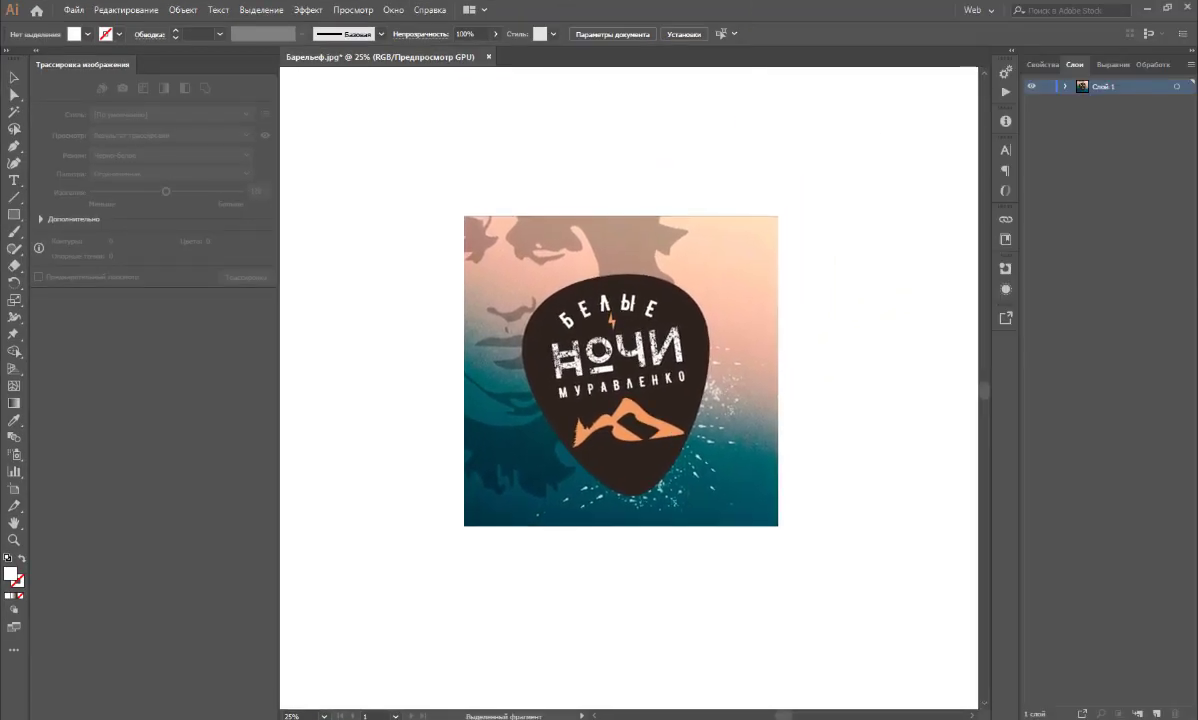
{"action": "left_click", "coordinate": [31, 52]}
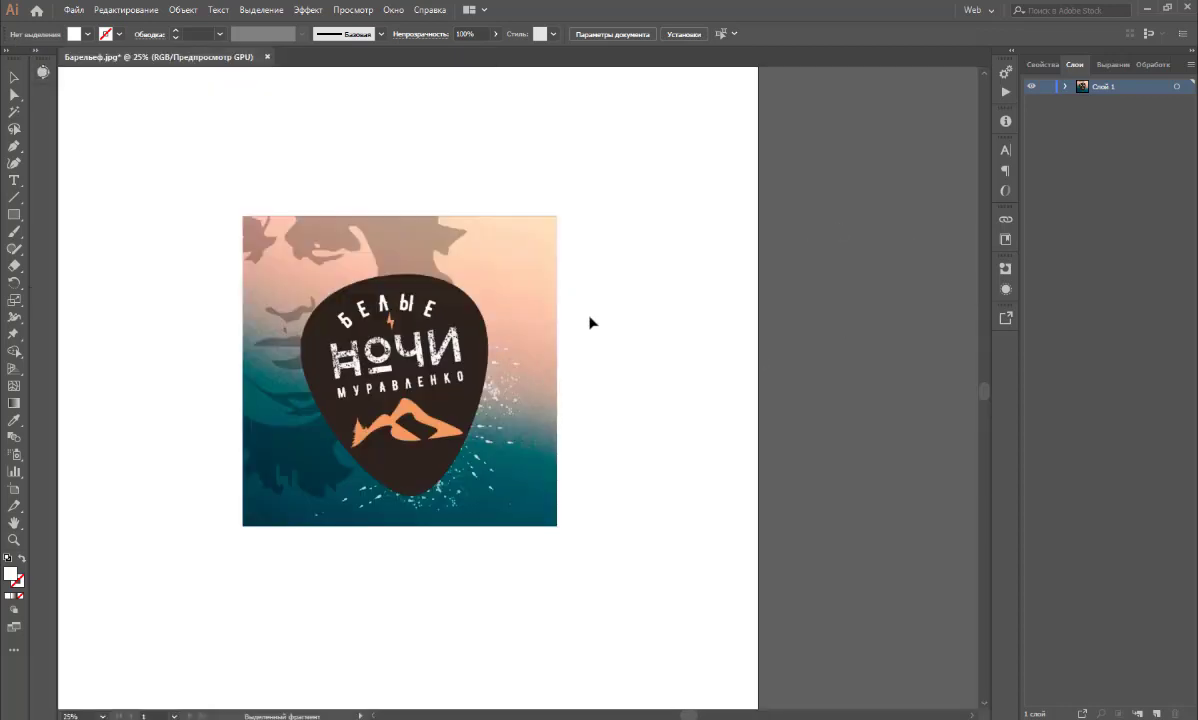
{"action": "left_click_drag", "start_coordinate": [502, 322], "coordinate": [637, 340]}
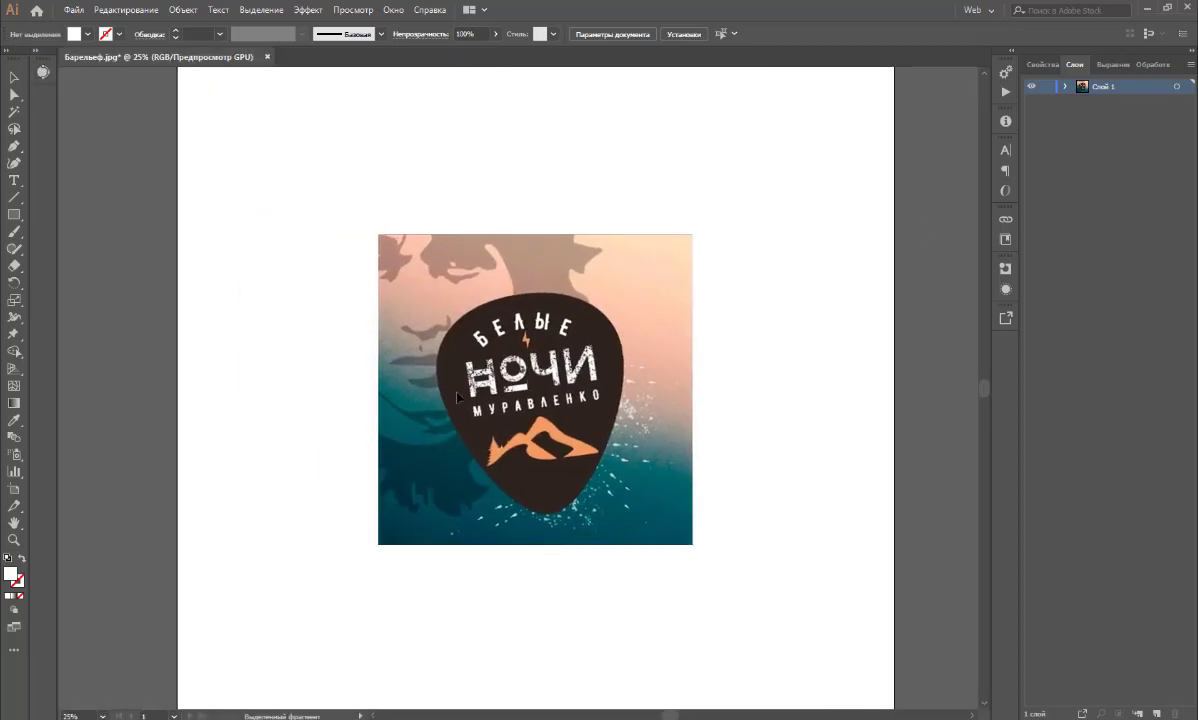
{"action": "scroll", "coordinate": [457, 397], "scroll_direction": "up", "scroll_amount": 2, "text": "alt"}
{"action": "scroll", "coordinate": [457, 397], "scroll_direction": "down", "scroll_amount": 1, "text": "alt"}
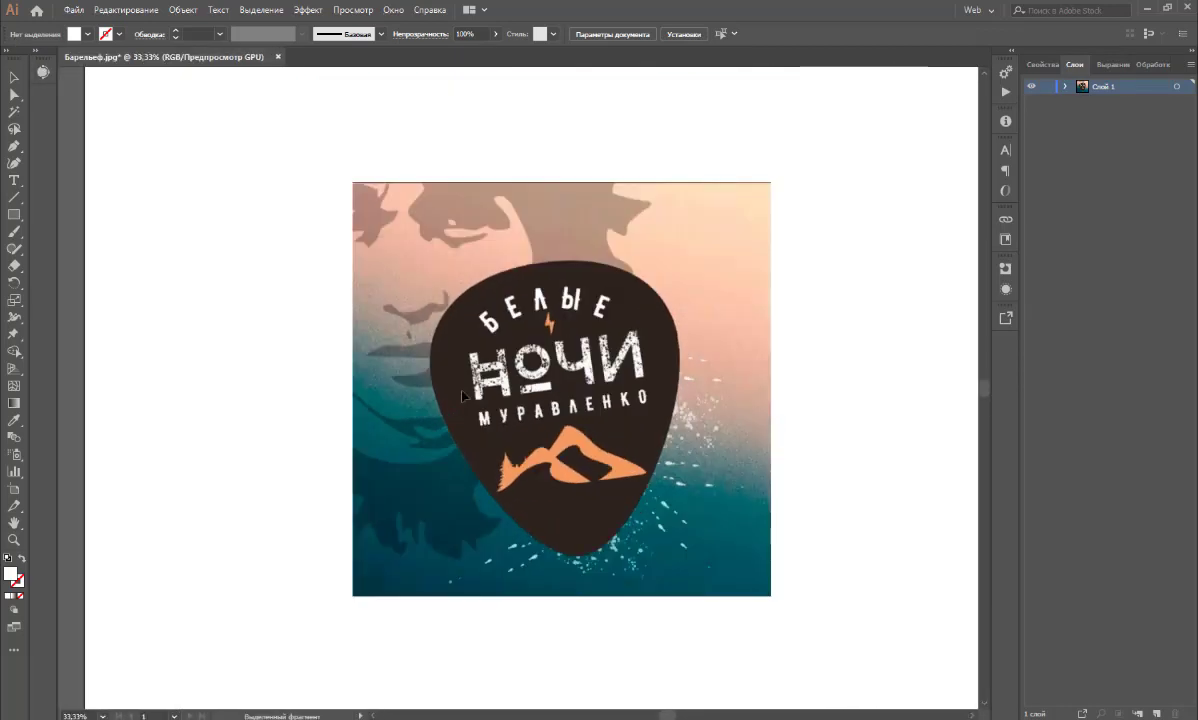
{"action": "left_click", "coordinate": [14, 214]}
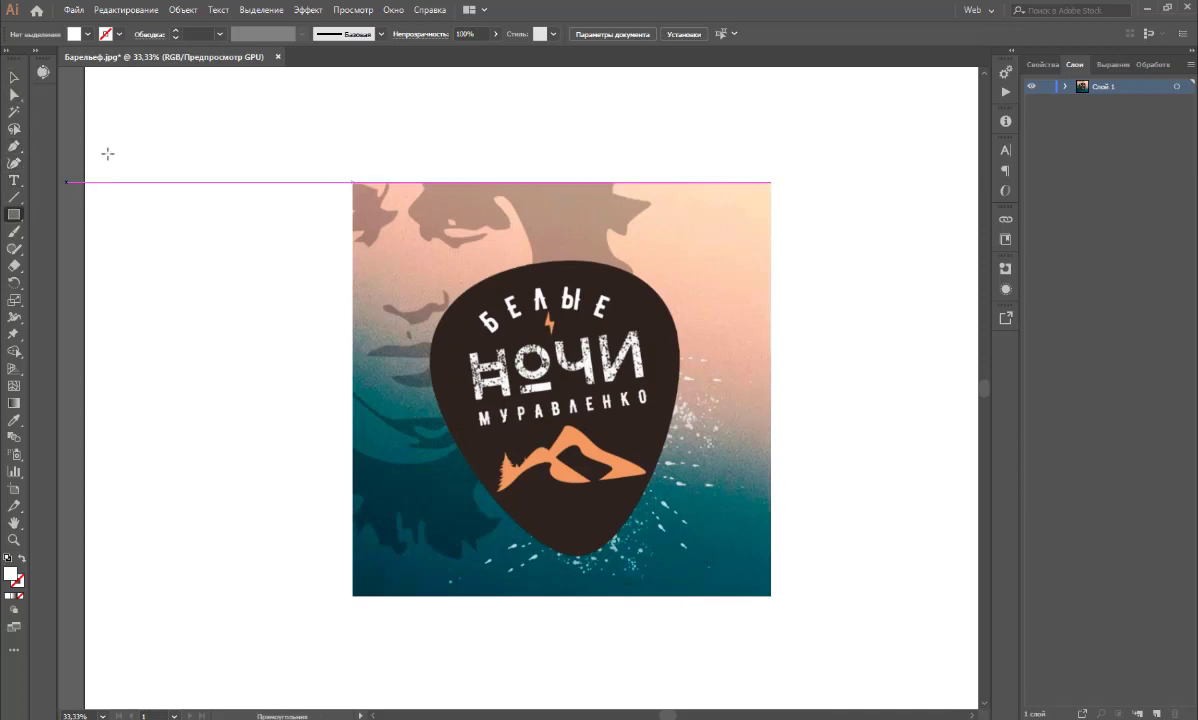
{"action": "left_click", "coordinate": [75, 37]}
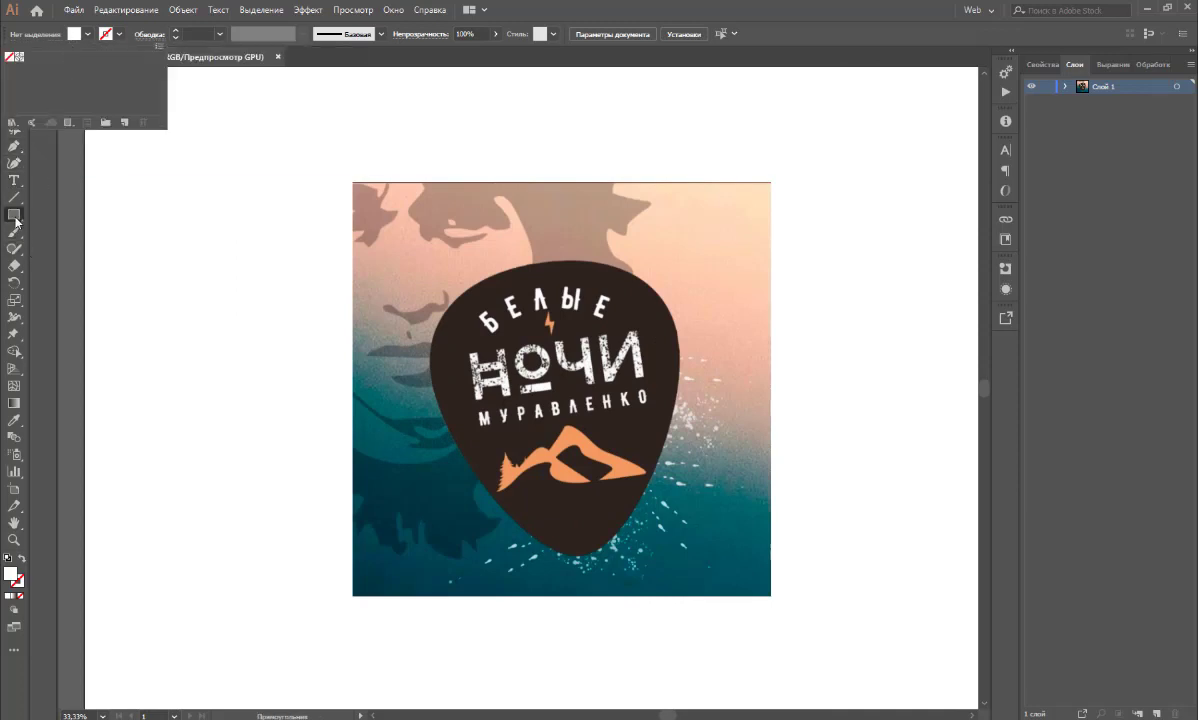
{"action": "double_click", "coordinate": [11, 573]}
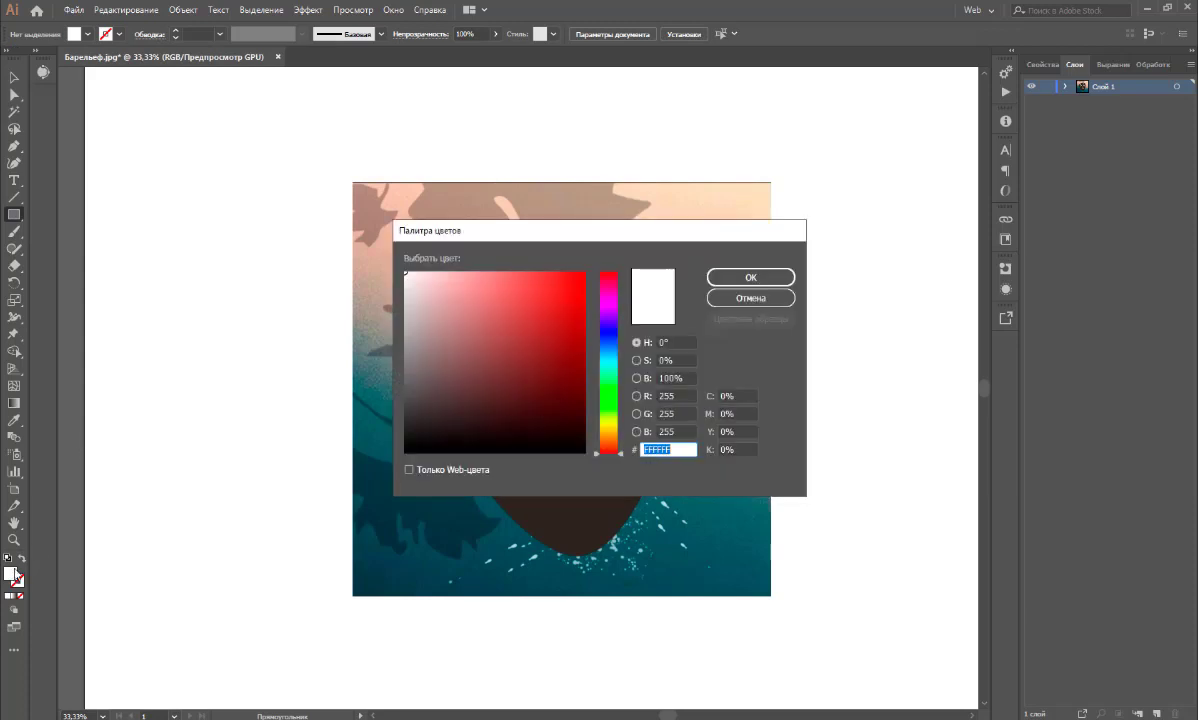
{"action": "left_click", "coordinate": [605, 331]}
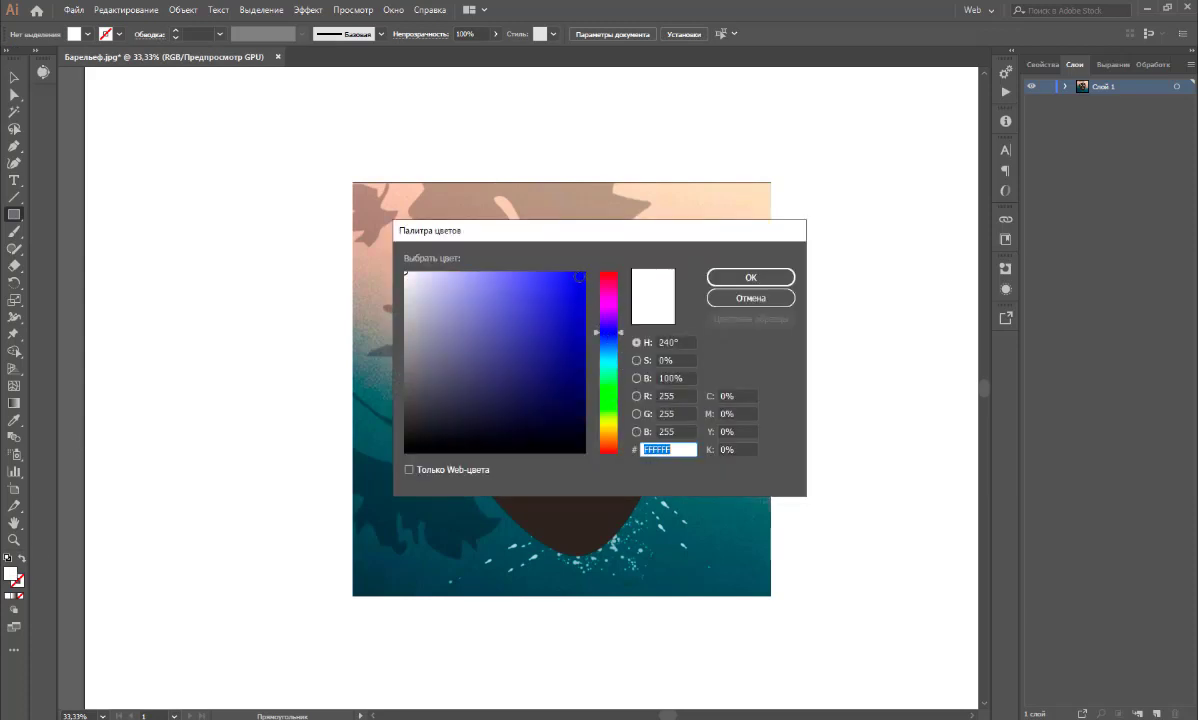
{"action": "left_click", "coordinate": [580, 276]}
{"action": "left_click", "coordinate": [750, 278]}
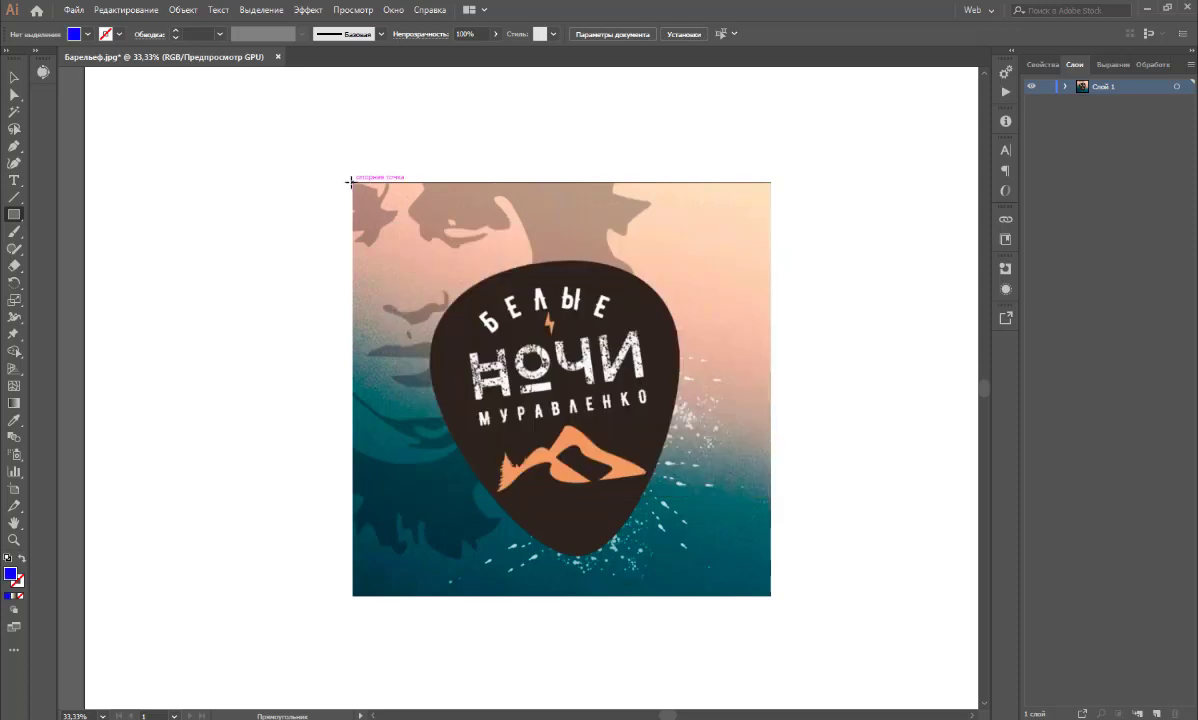
Draw a blue rectangle over the whole poster image and set its opacity to 58%
{"action": "left_click_drag", "start_coordinate": [351, 182], "coordinate": [771, 596]}
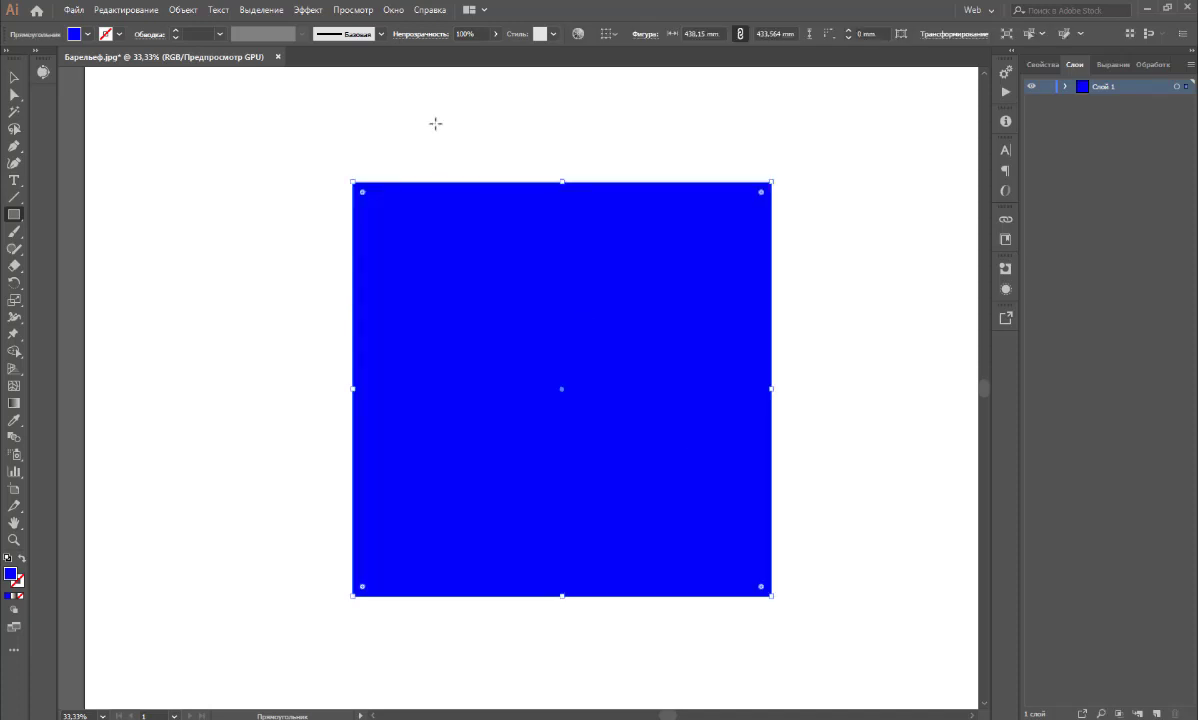
{"action": "left_click", "coordinate": [497, 35]}
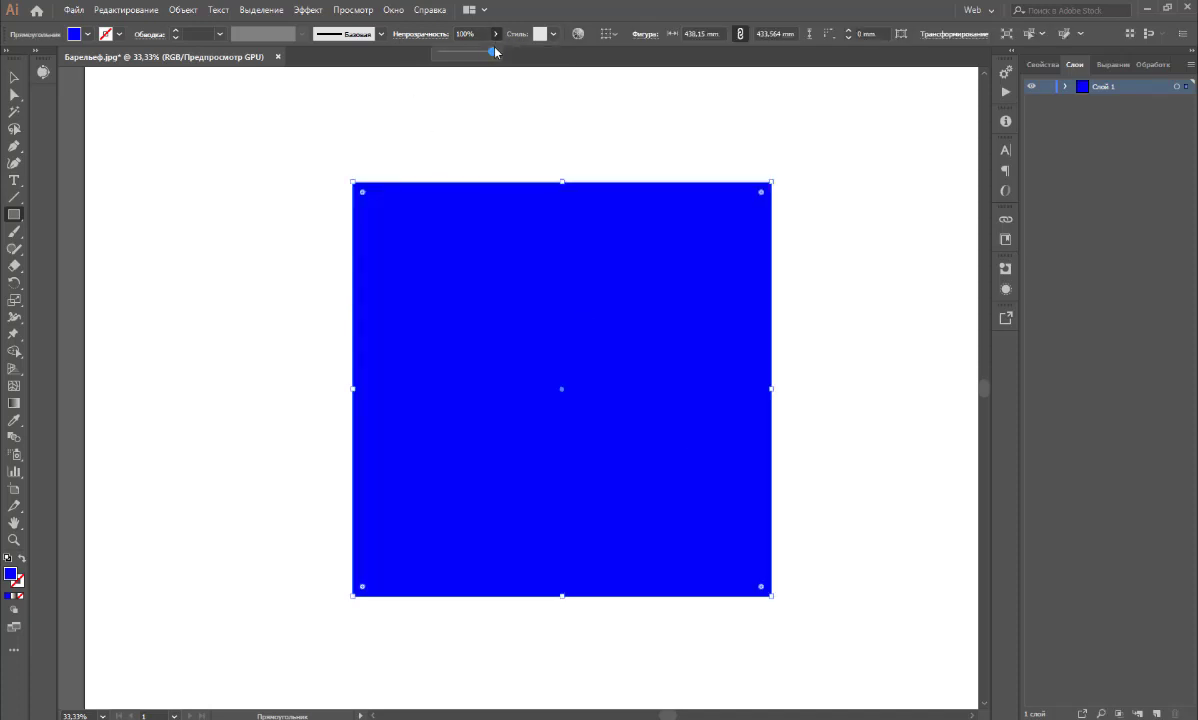
{"action": "left_click_drag", "start_coordinate": [492, 51], "coordinate": [469, 52]}
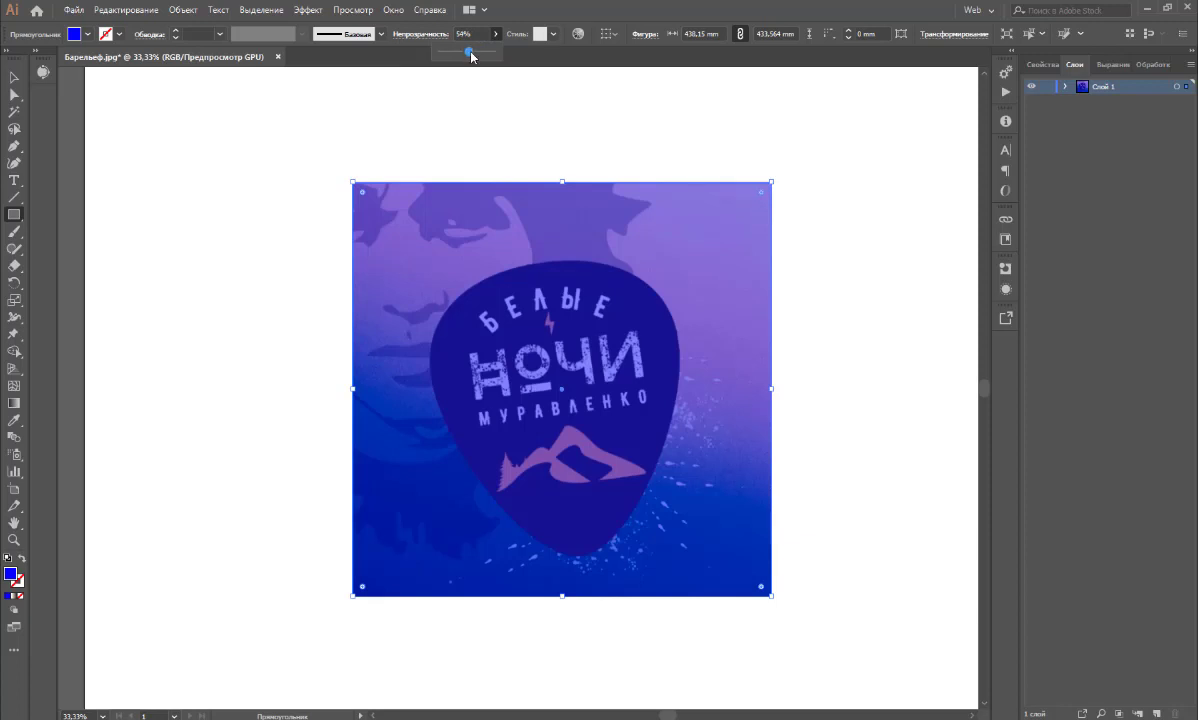
{"action": "left_click_drag", "start_coordinate": [471, 53], "coordinate": [475, 57]}
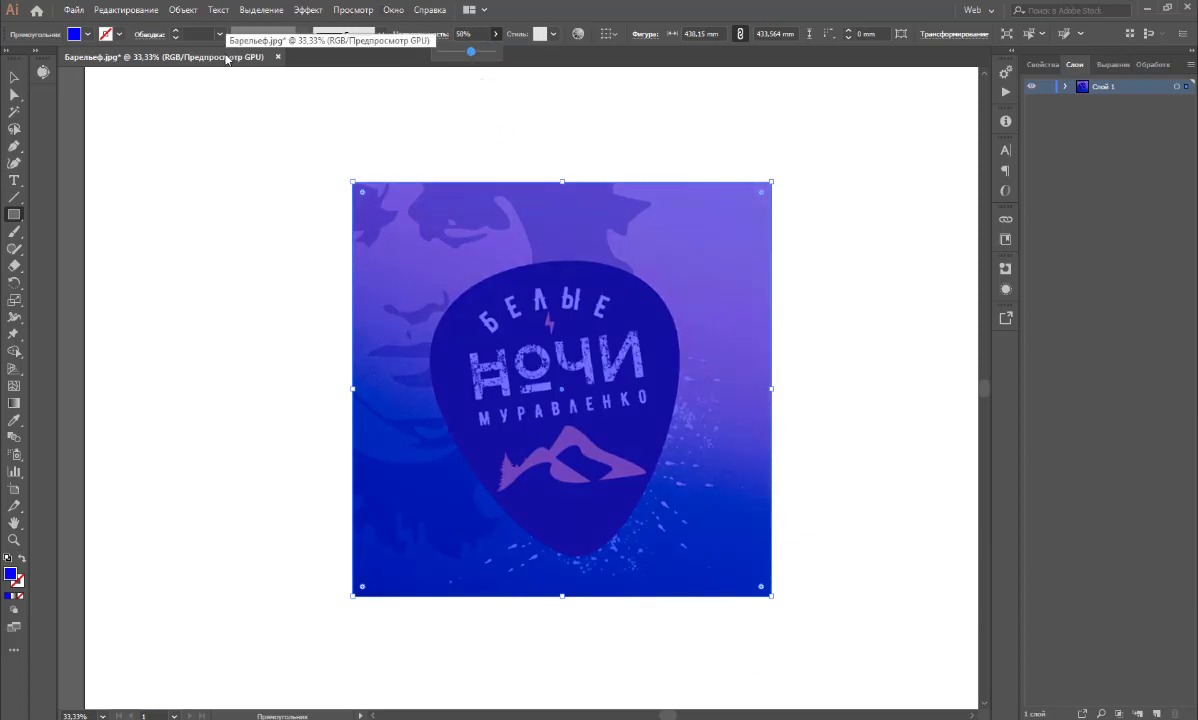
Load Слой 2's transparency as a selection and copy the green face shapes
{"action": "left_click", "coordinate": [1147, 10]}
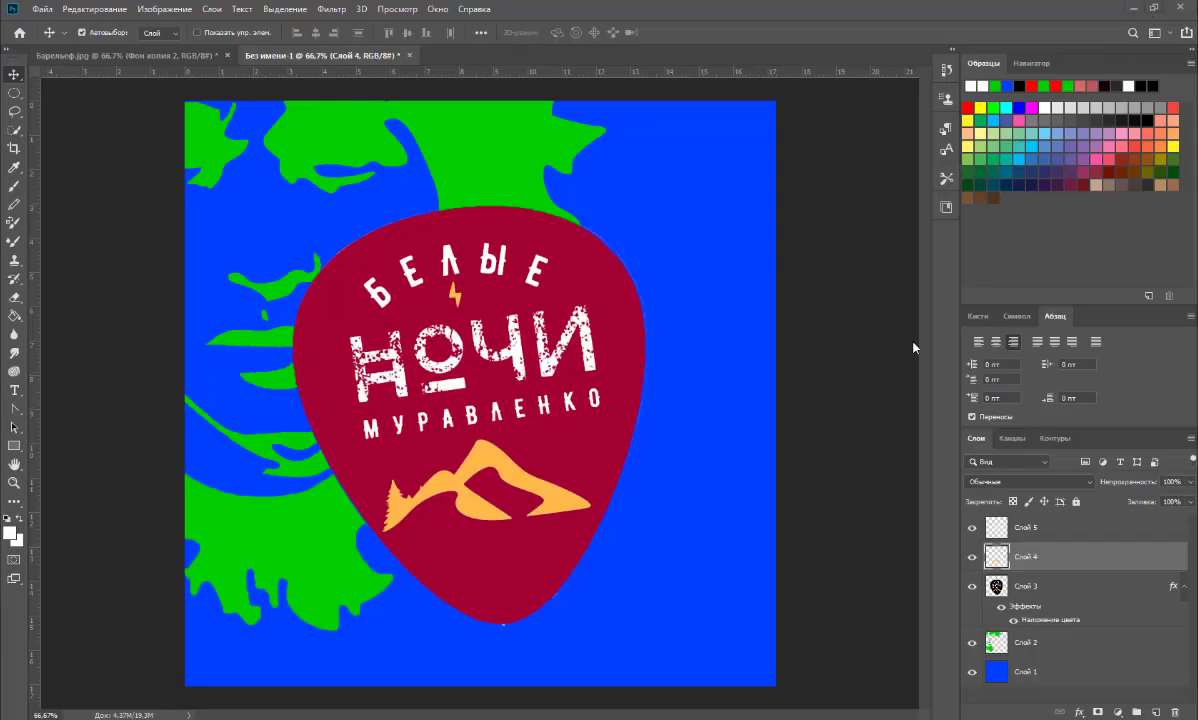
{"action": "left_click", "coordinate": [1089, 650]}
{"action": "left_click", "coordinate": [273, 10]}
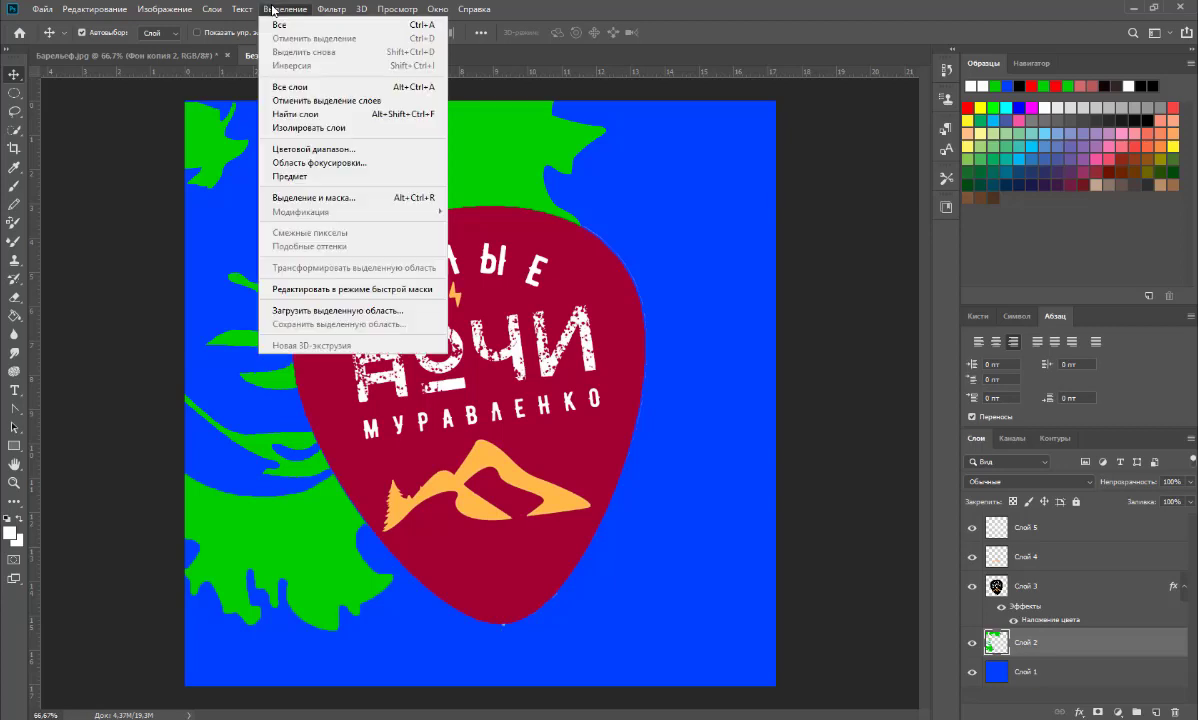
{"action": "left_click", "coordinate": [303, 310]}
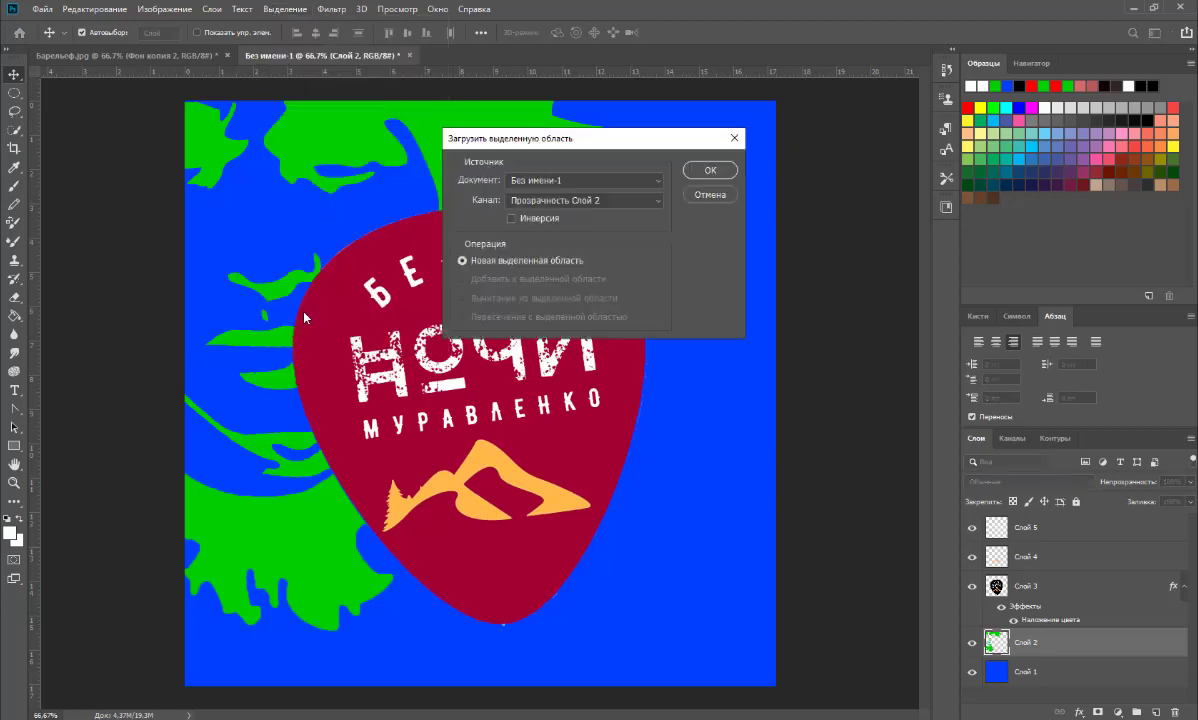
{"action": "left_click", "coordinate": [693, 175]}
{"action": "left_click", "coordinate": [94, 9]}
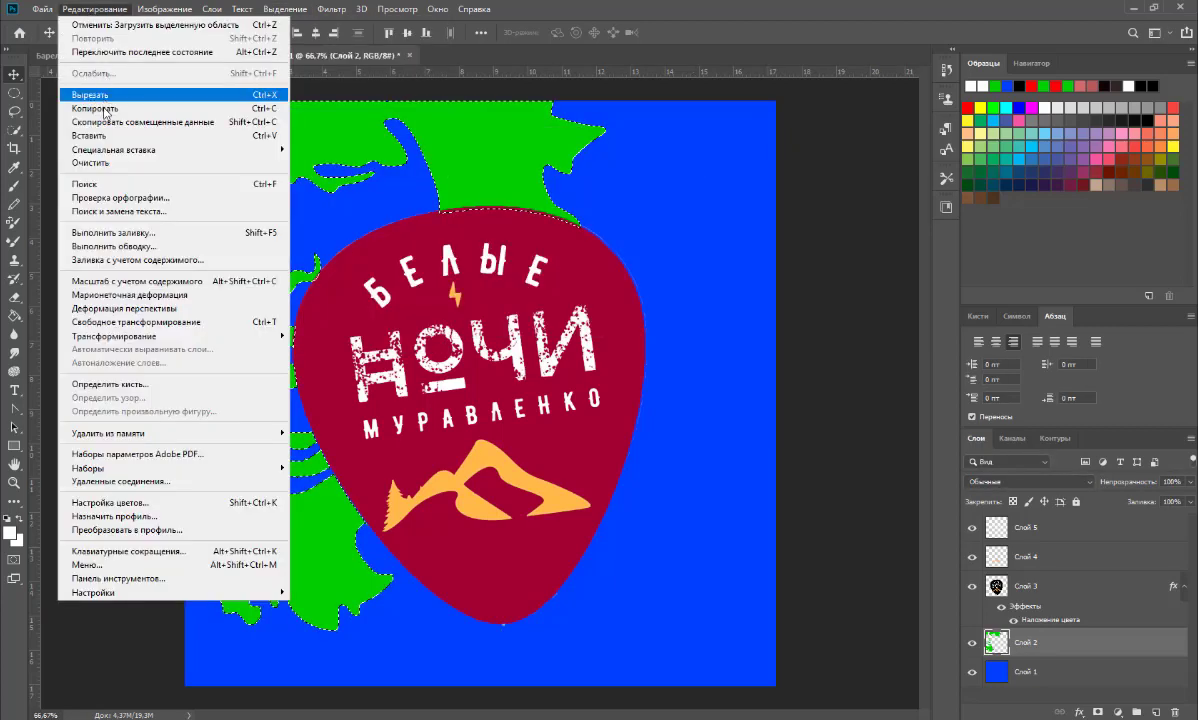
{"action": "left_click", "coordinate": [100, 108]}
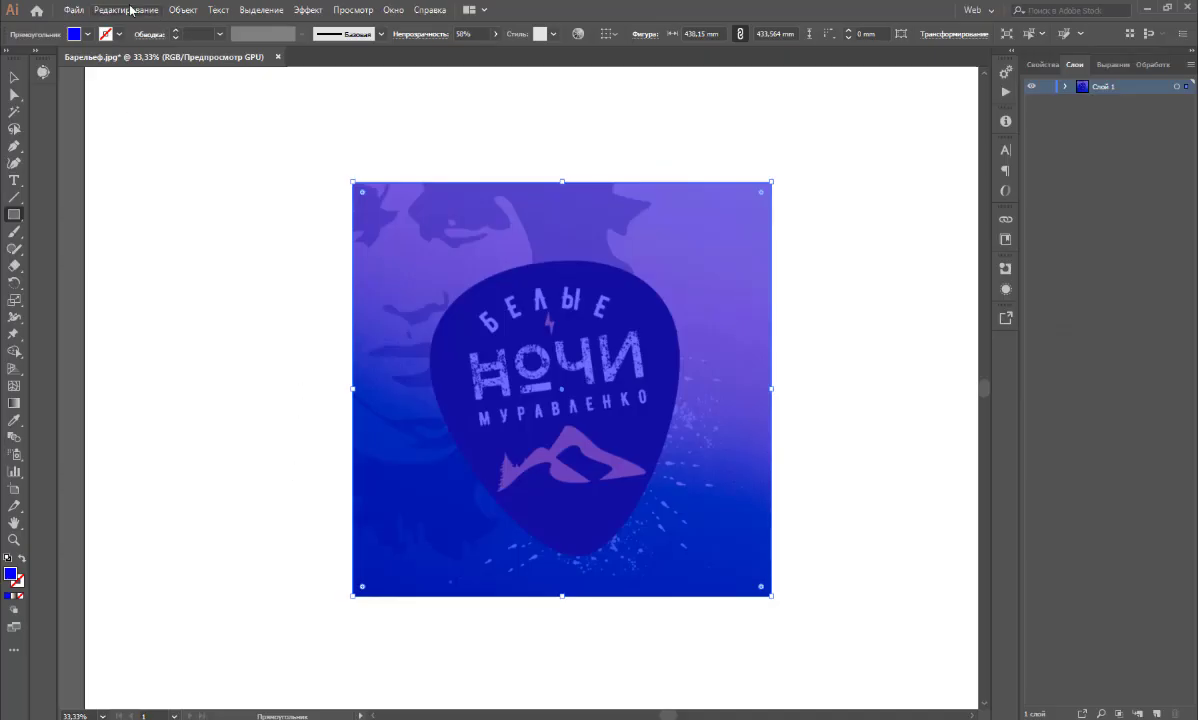
Paste the green face image at the poster's top-left and trace it with the Силуэты preset (threshold 230)
{"action": "left_click", "coordinate": [112, 12]}
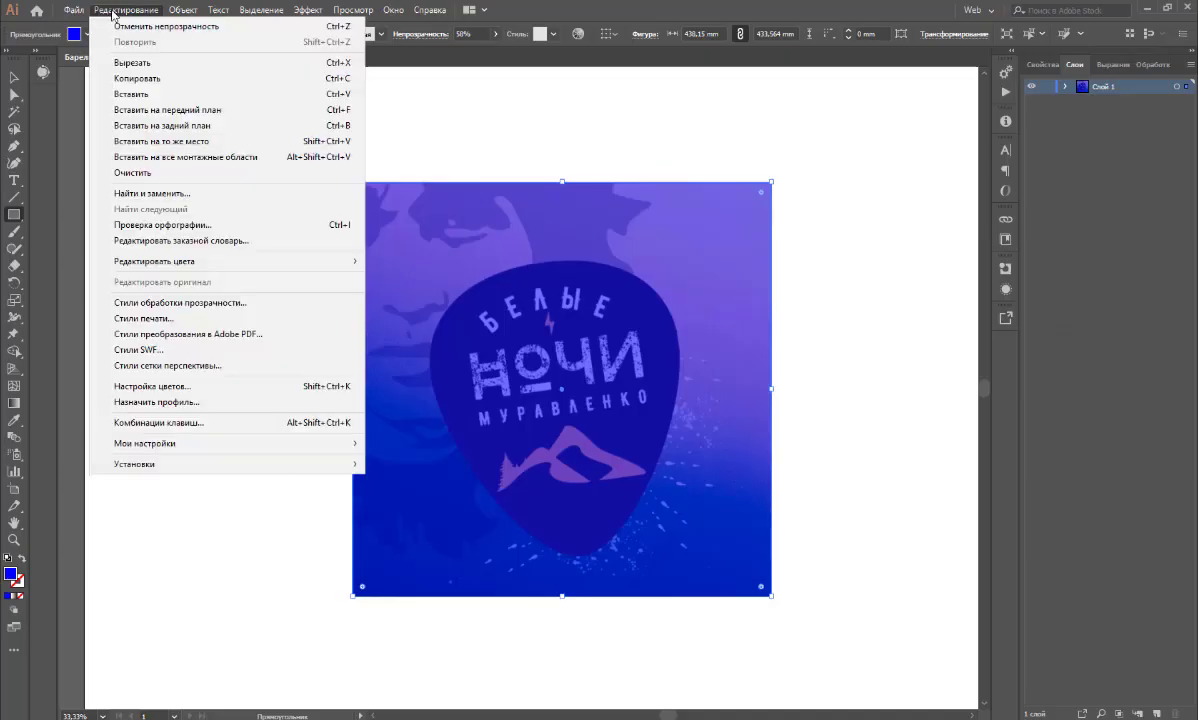
{"action": "left_click", "coordinate": [127, 94]}
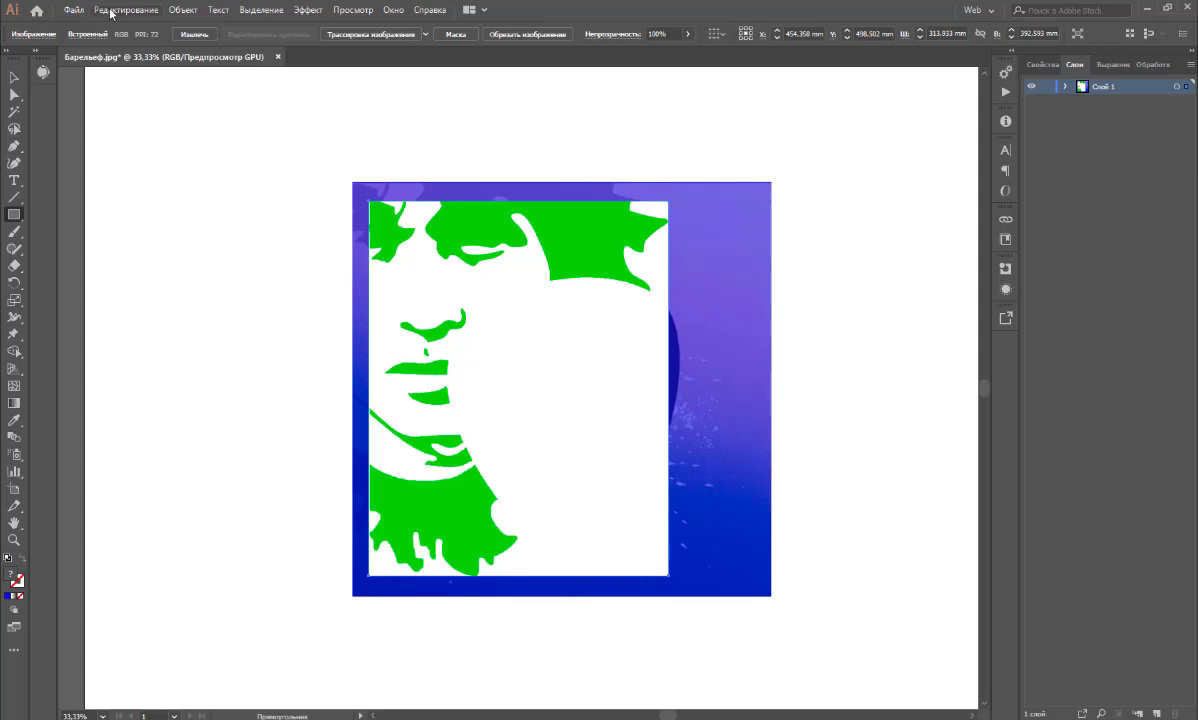
{"action": "left_click", "coordinate": [35, 56]}
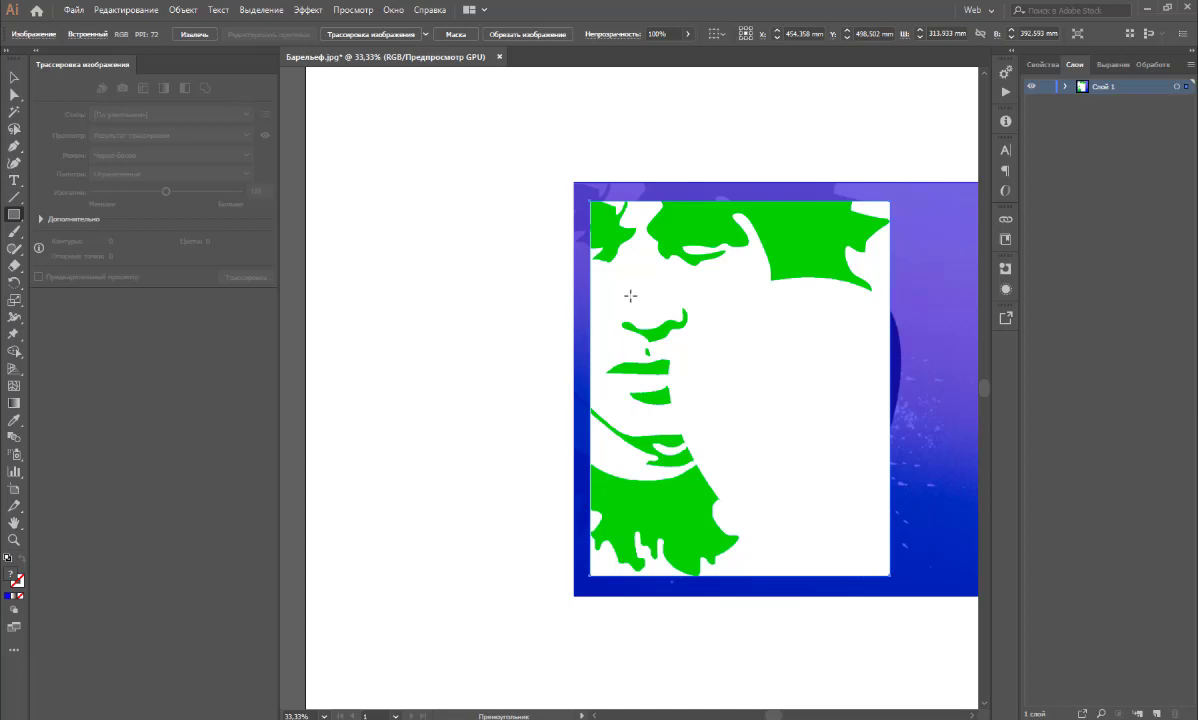
{"action": "left_click", "coordinate": [14, 77]}
{"action": "left_click", "coordinate": [650, 295]}
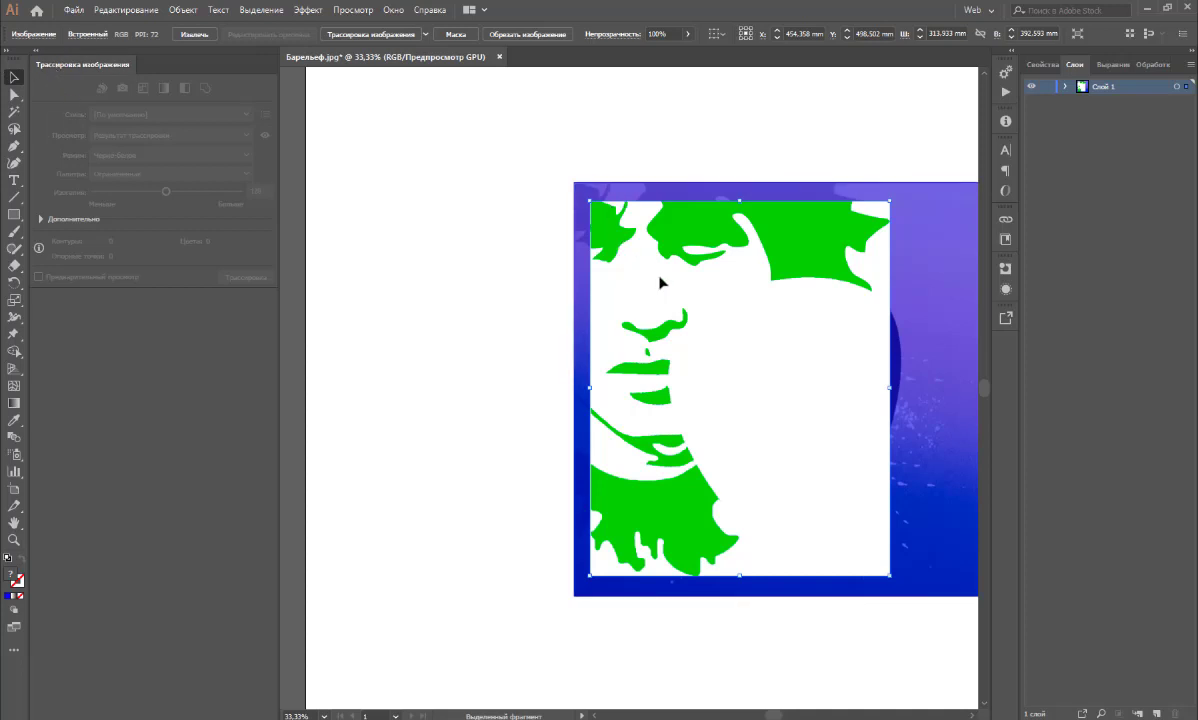
{"action": "left_click_drag", "start_coordinate": [660, 283], "coordinate": [652, 271]}
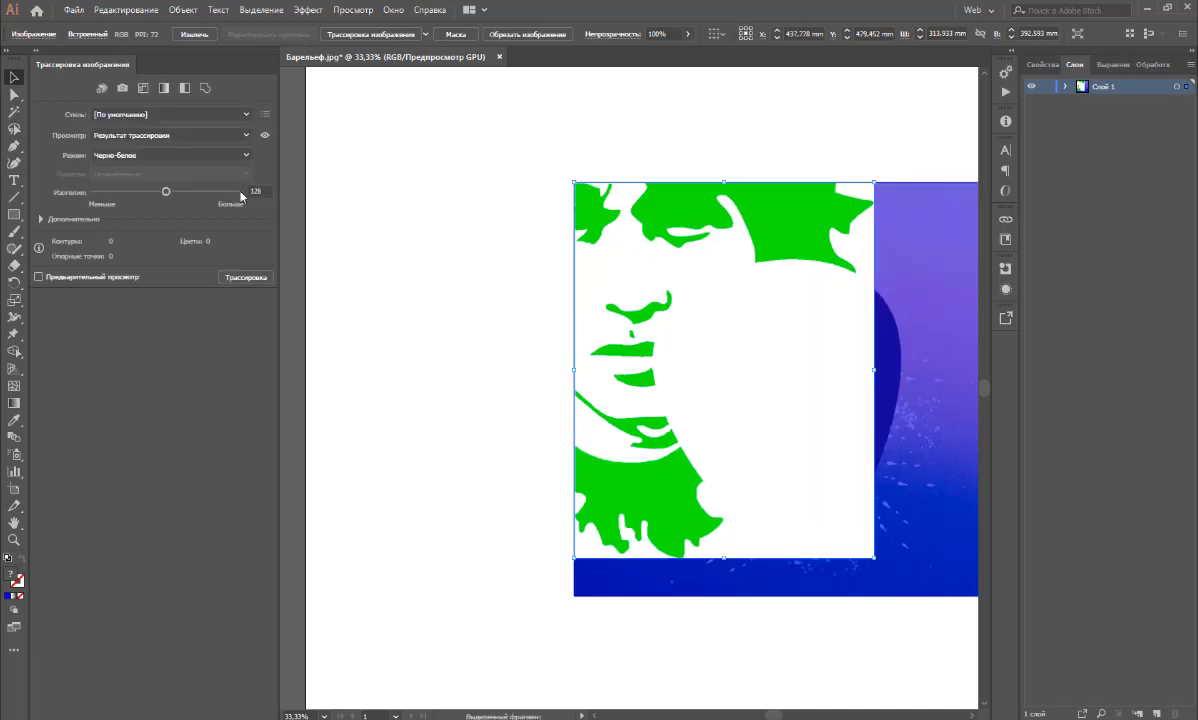
{"action": "left_click", "coordinate": [246, 114]}
{"action": "left_click", "coordinate": [160, 280]}
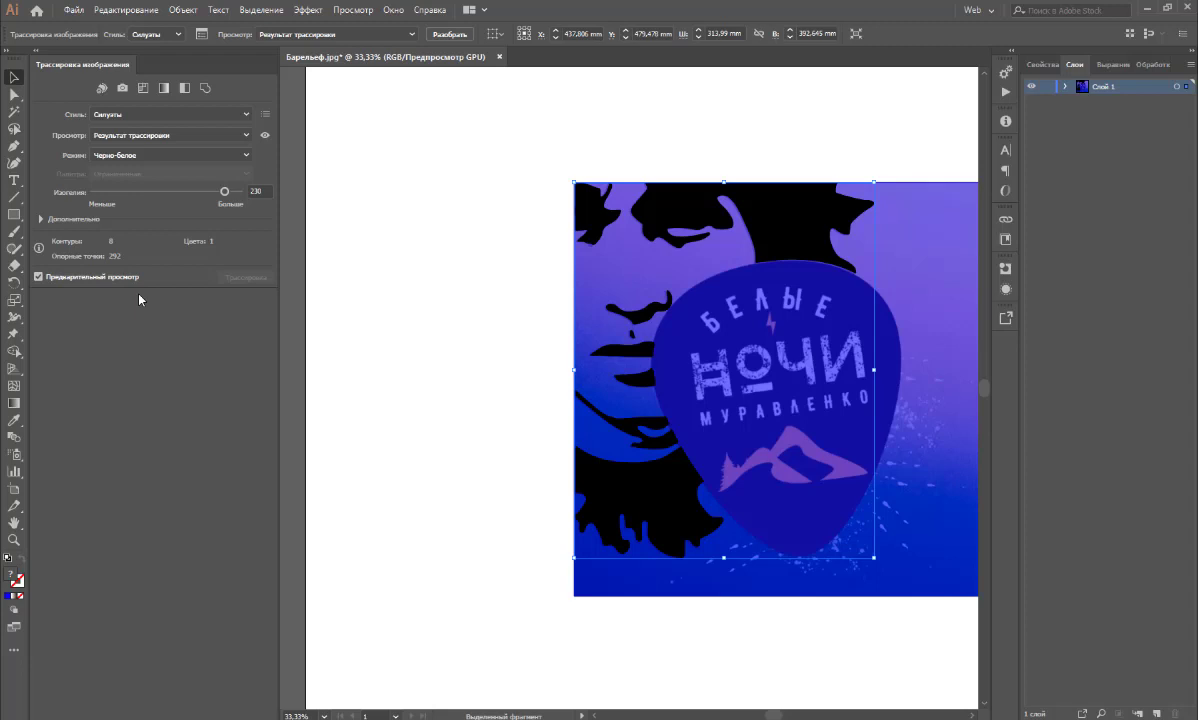
Select the face trace in Слой 1 and expand it, with Object and Fill, into grouped paths
{"action": "left_click", "coordinate": [1066, 87]}
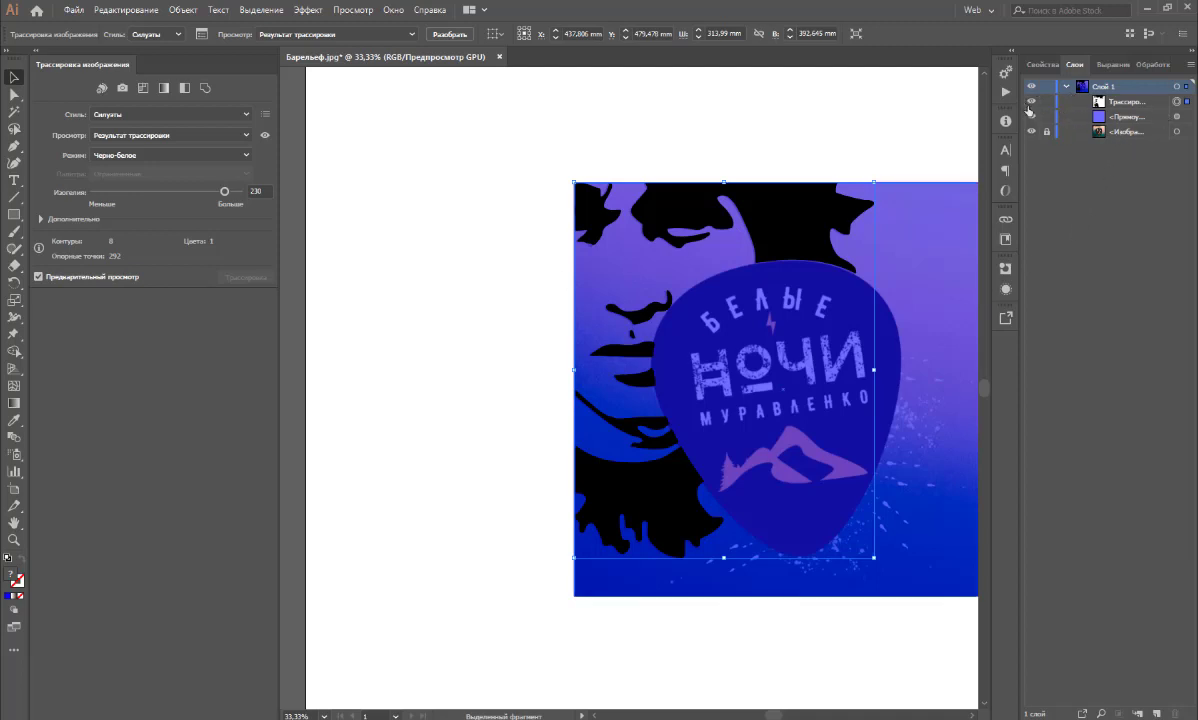
{"action": "left_click", "coordinate": [1031, 103]}
{"action": "left_click", "coordinate": [1031, 103]}
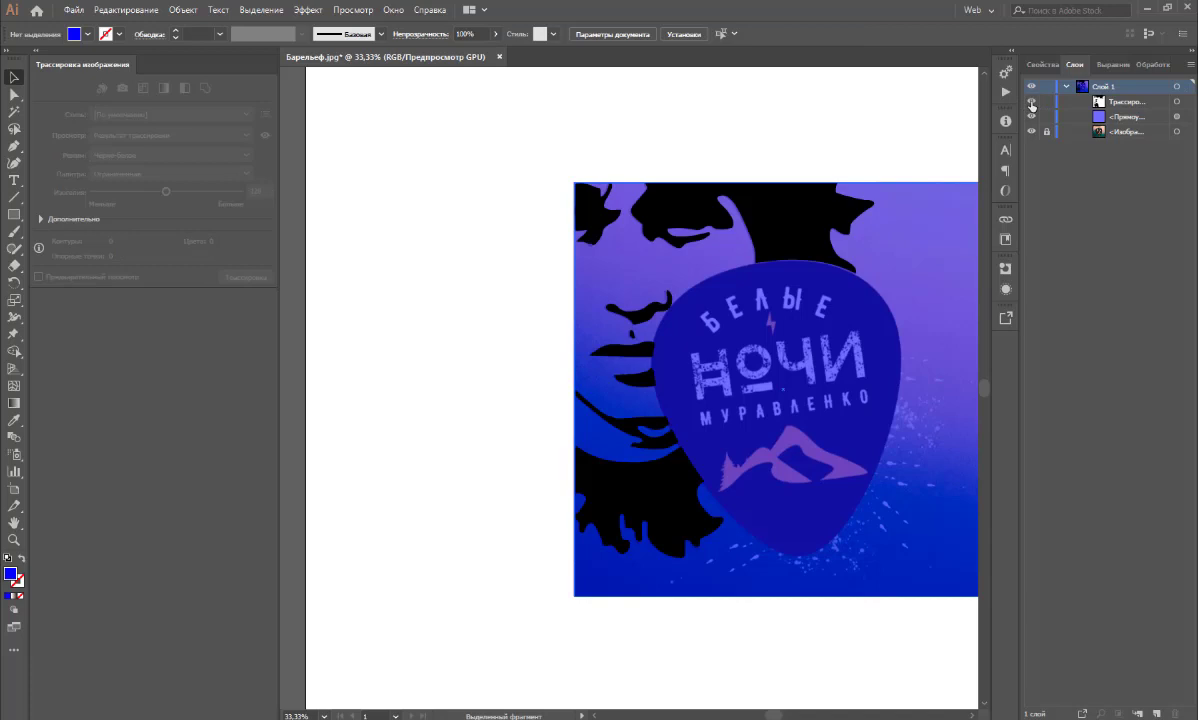
{"action": "left_click", "coordinate": [183, 10]}
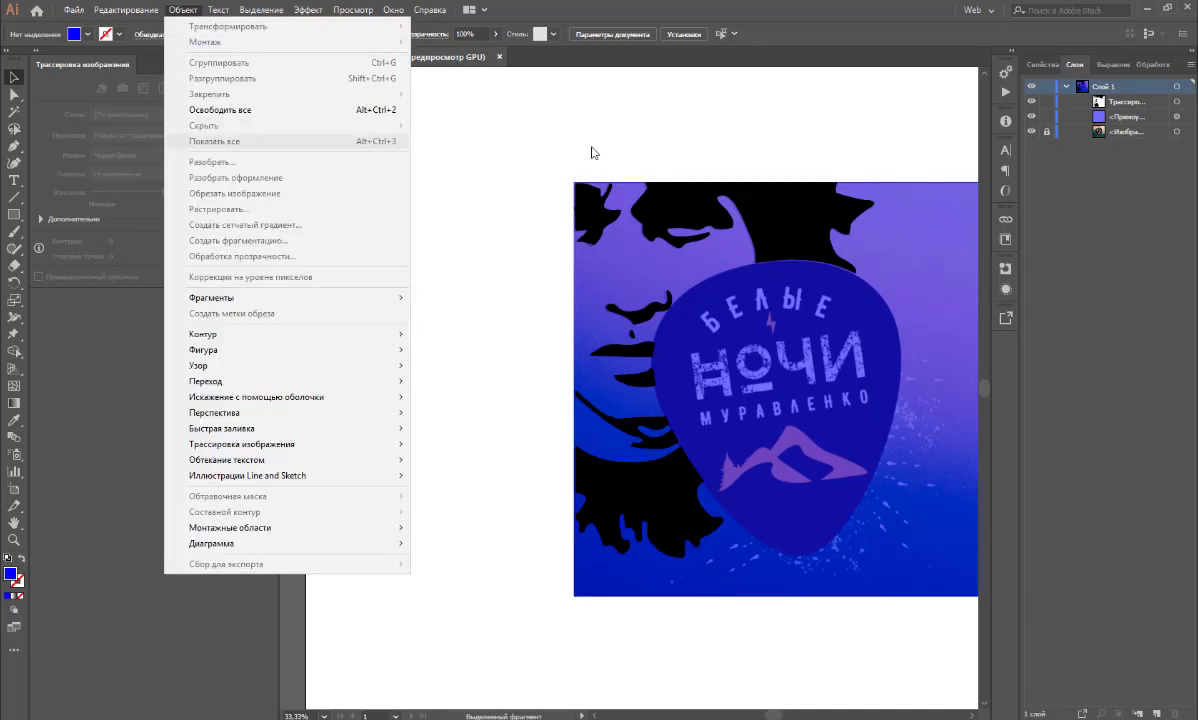
{"action": "left_click", "coordinate": [693, 193]}
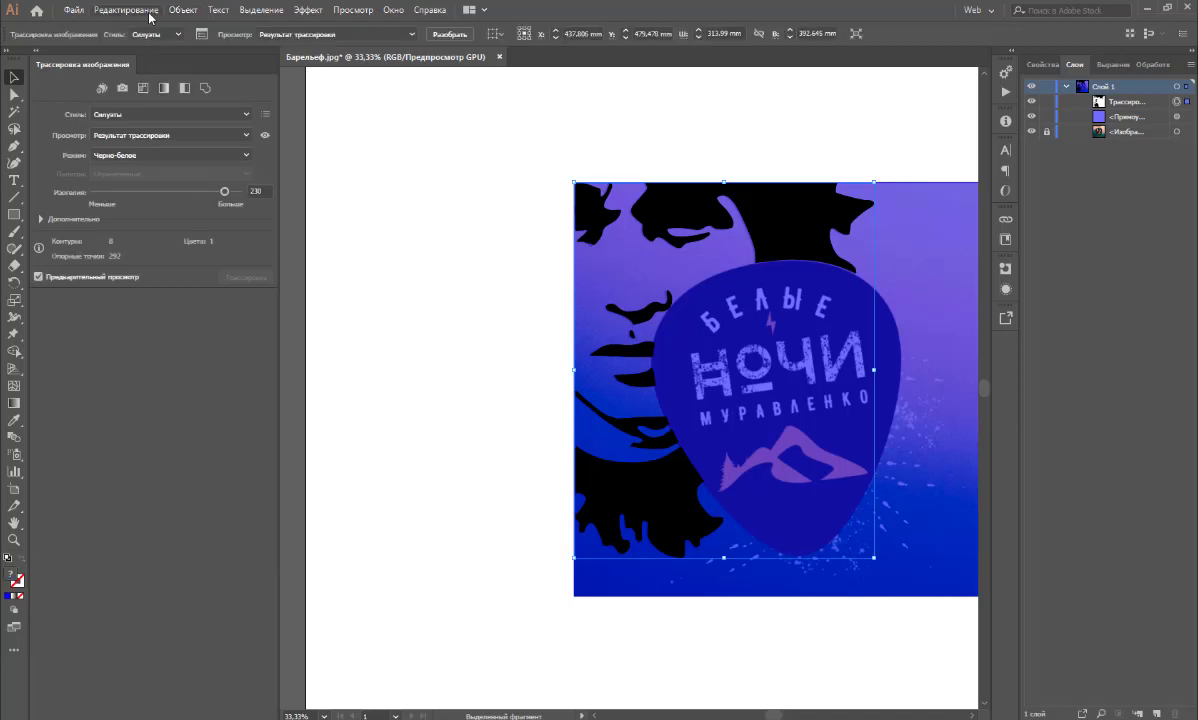
{"action": "left_click", "coordinate": [183, 10]}
{"action": "left_click", "coordinate": [197, 162]}
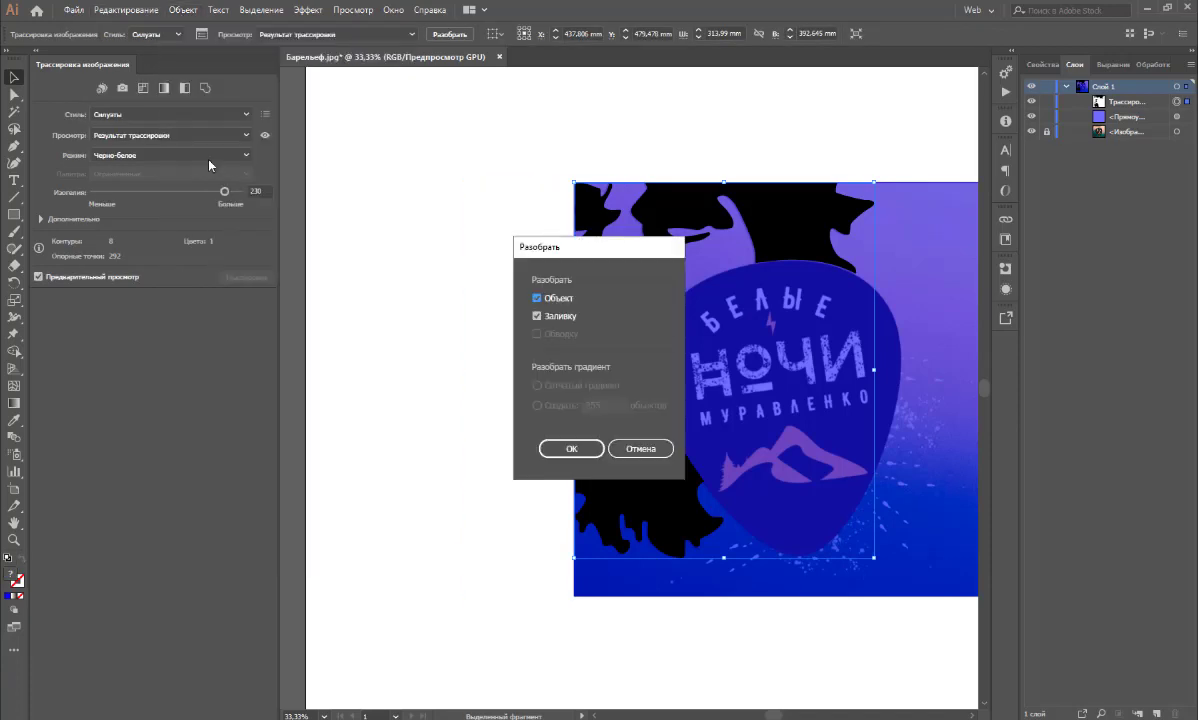
{"action": "left_click", "coordinate": [548, 449]}
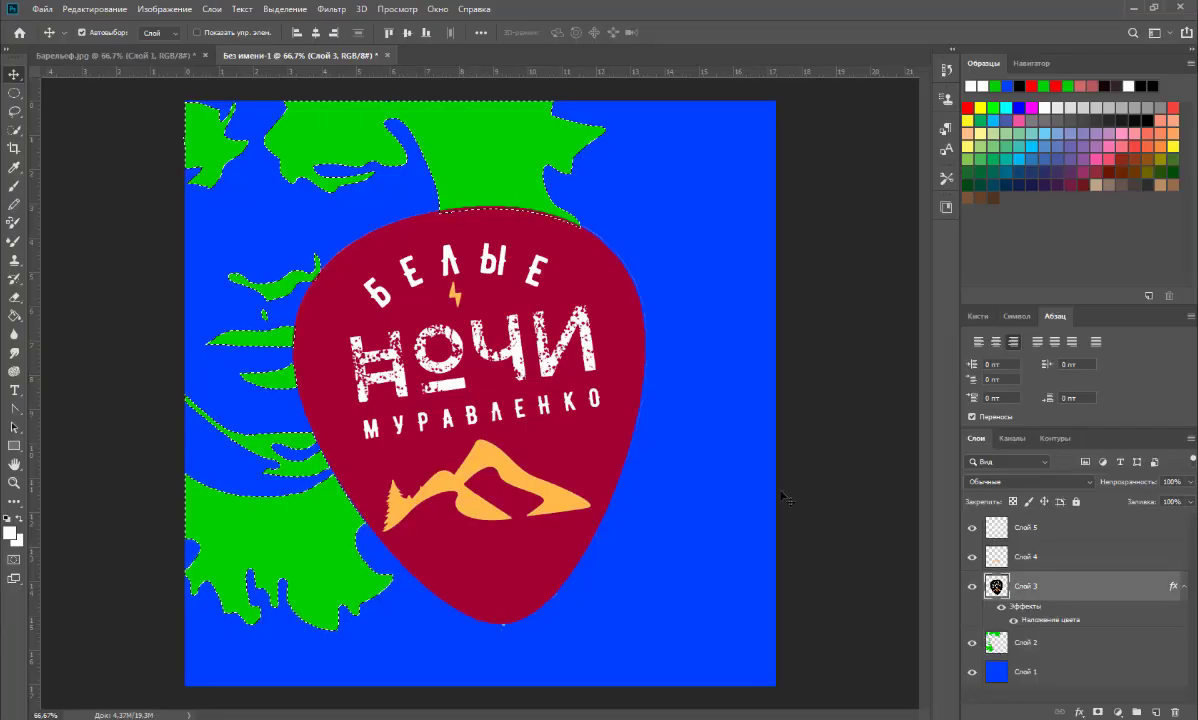
Rasterize Слой 3's layer style so its crimson colour is baked into the pixels
{"action": "left_click", "coordinate": [972, 587]}
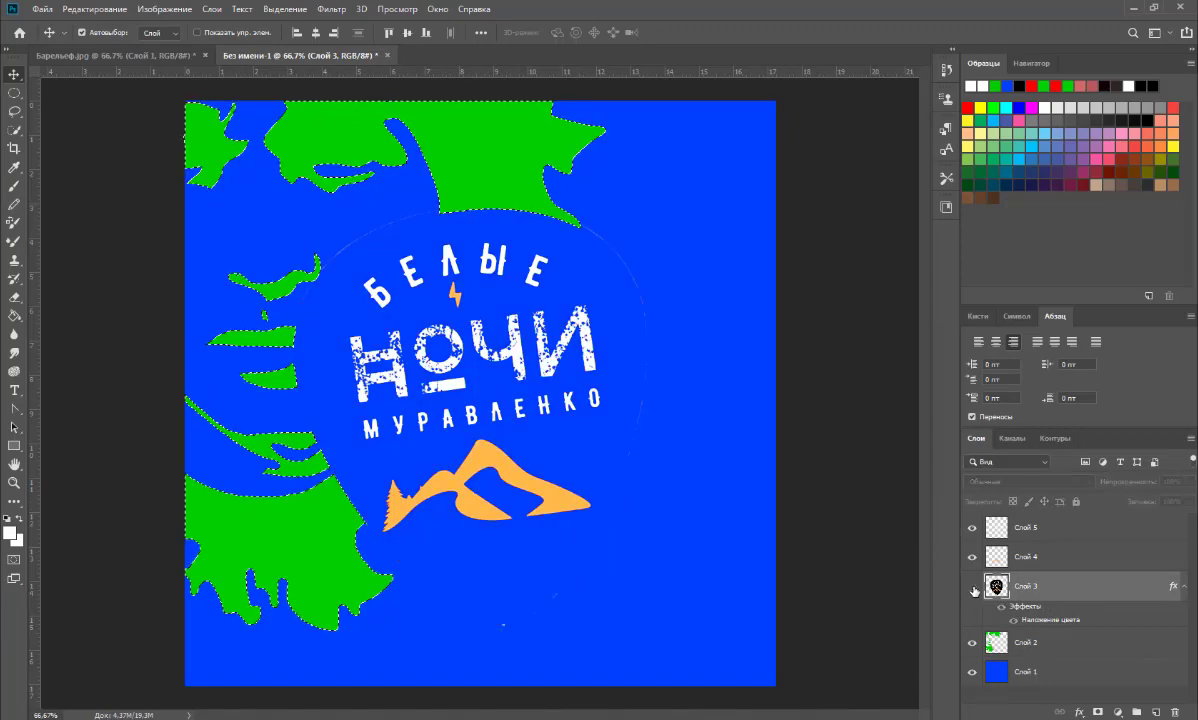
{"action": "left_click", "coordinate": [972, 587]}
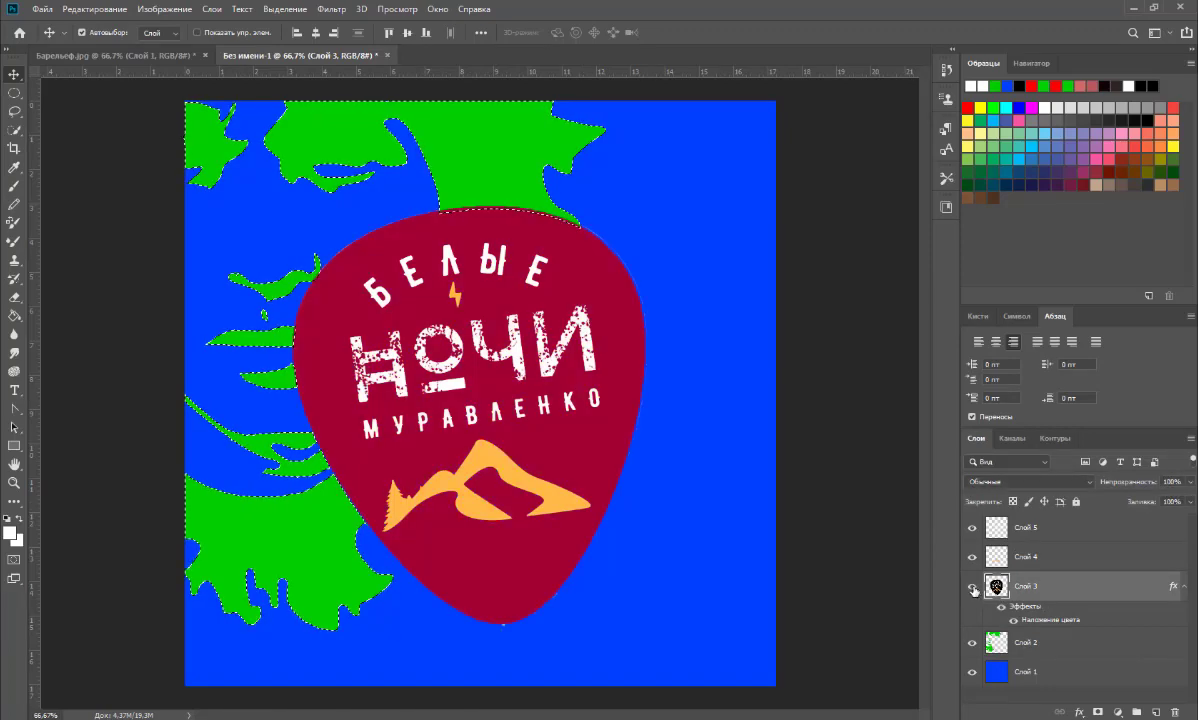
{"action": "right_click", "coordinate": [1084, 591]}
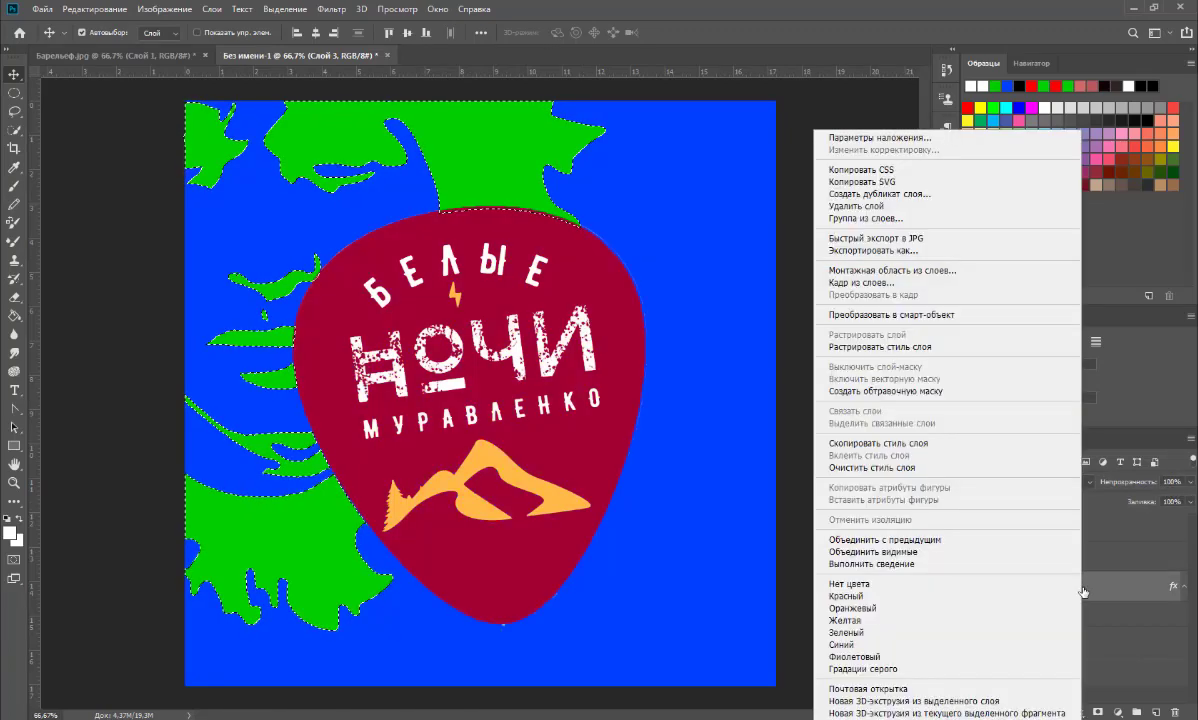
{"action": "left_click", "coordinate": [934, 349]}
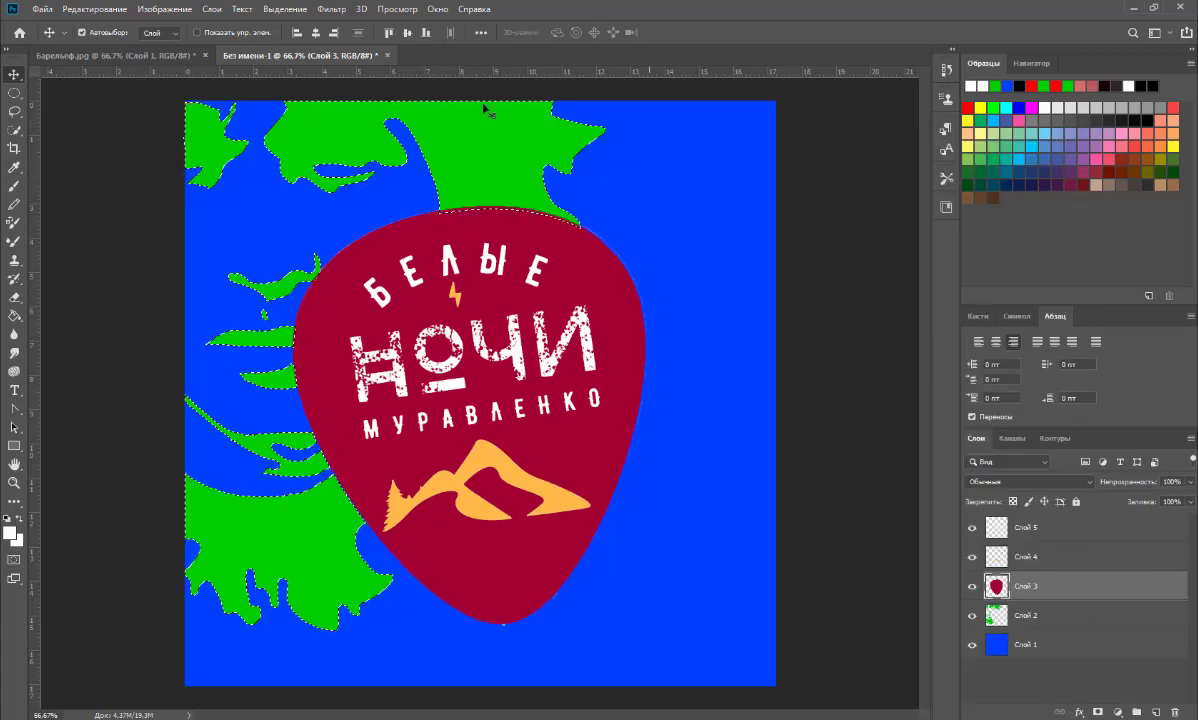
Load Слой 3's transparency as a selection and copy the red pick shape
{"action": "left_click", "coordinate": [285, 9]}
{"action": "left_click", "coordinate": [320, 305]}
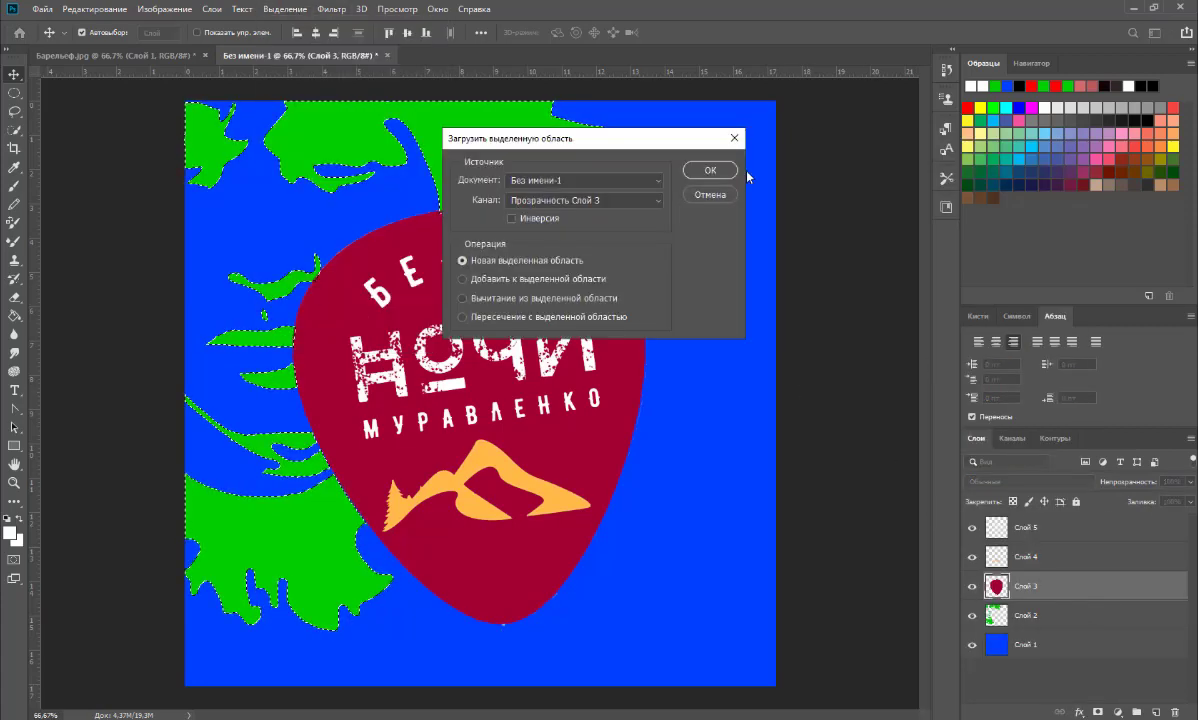
{"action": "left_click", "coordinate": [710, 170]}
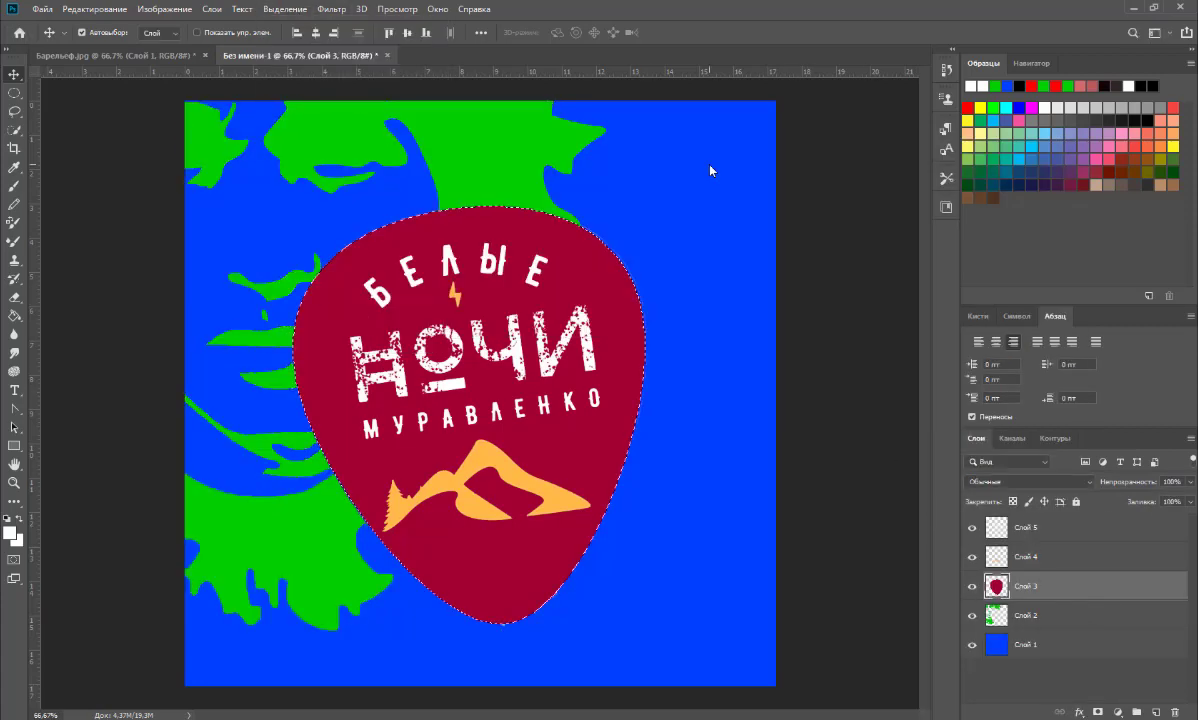
{"action": "left_click", "coordinate": [110, 17]}
{"action": "left_click", "coordinate": [90, 101]}
{"action": "left_click", "coordinate": [150, 56]}
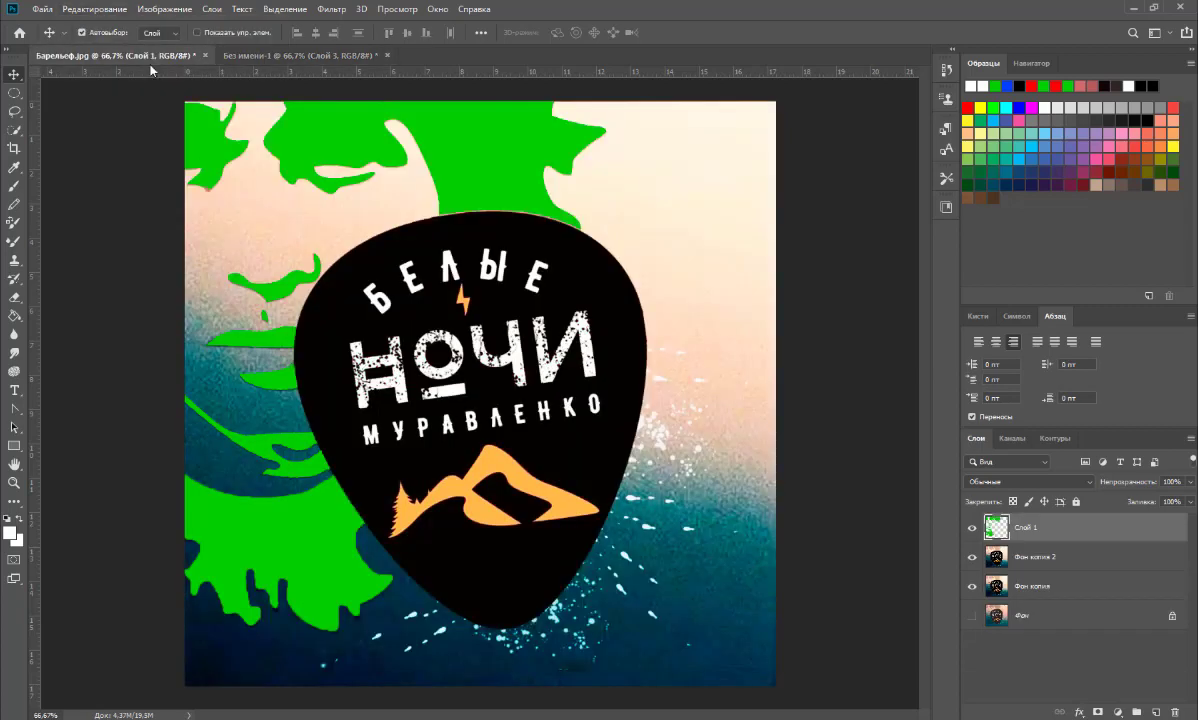
{"action": "left_click", "coordinate": [300, 55]}
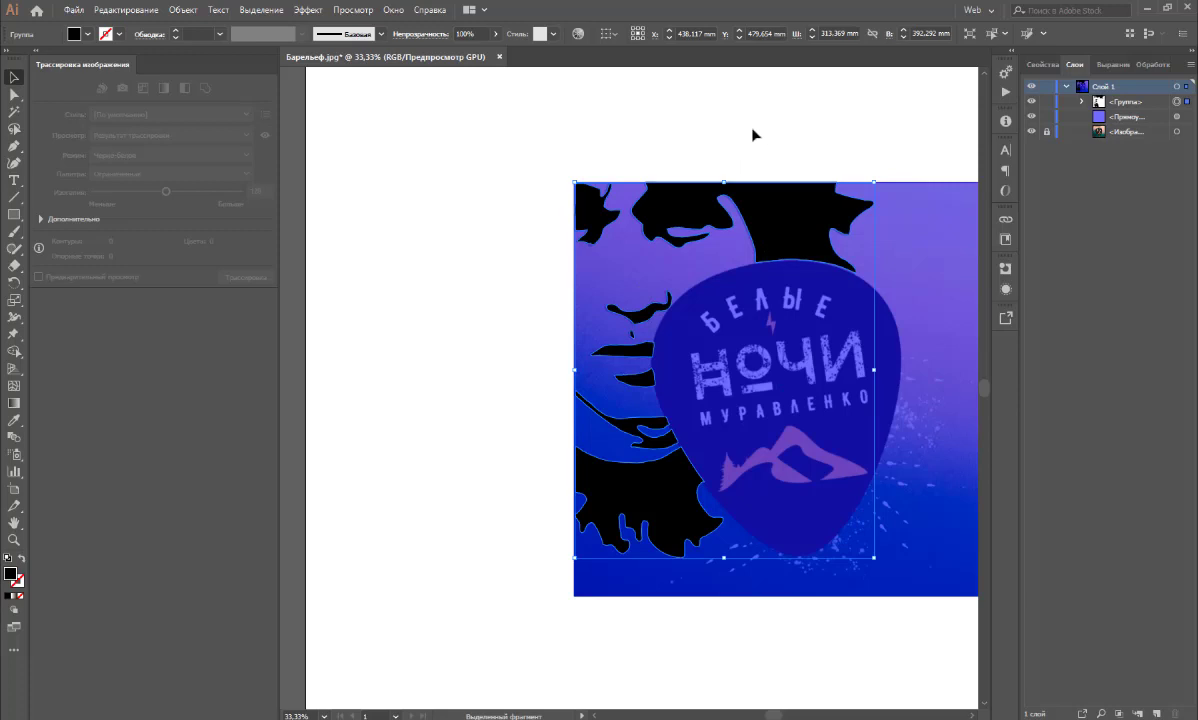
Lock the existing poster group in Illustrator
{"action": "left_click_drag", "start_coordinate": [745, 120], "coordinate": [591, 120]}
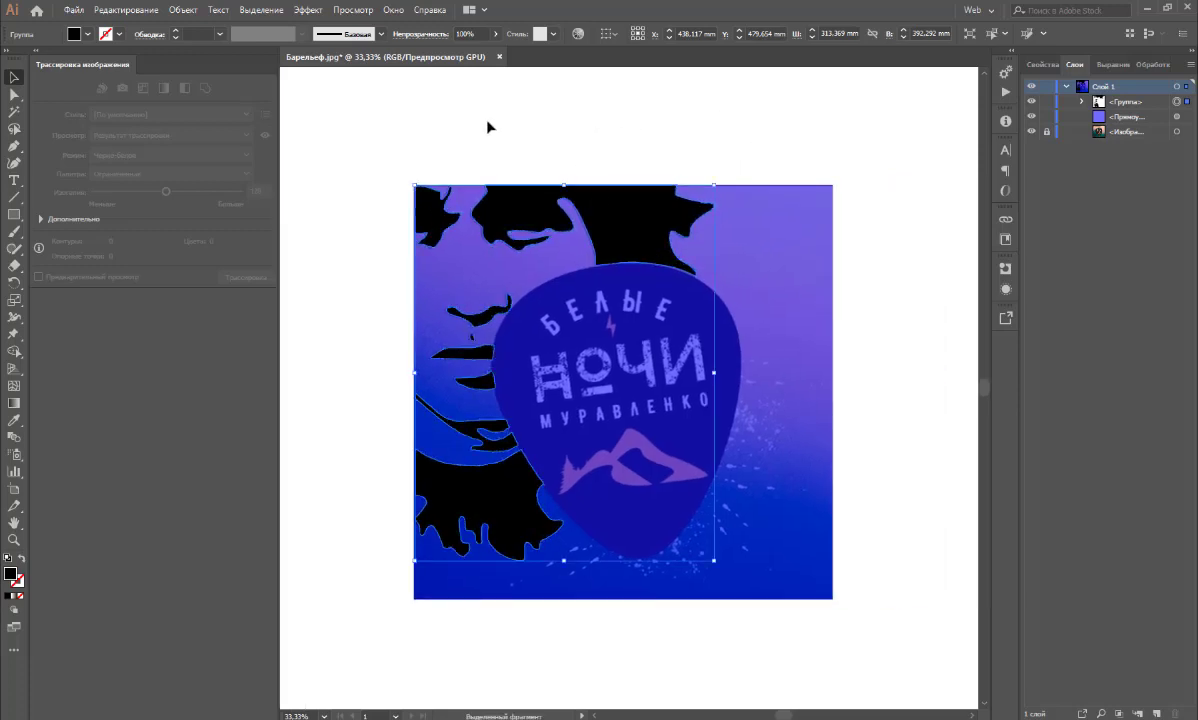
{"action": "left_click", "coordinate": [176, 12]}
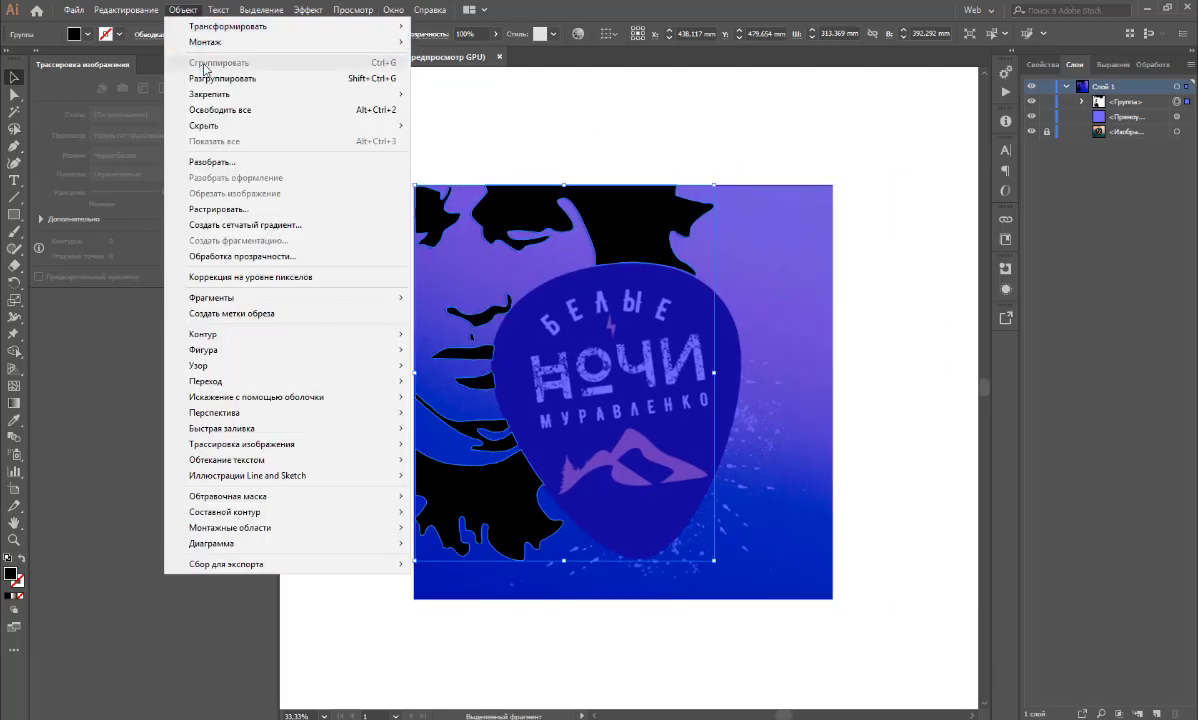
{"action": "left_click", "coordinate": [420, 94]}
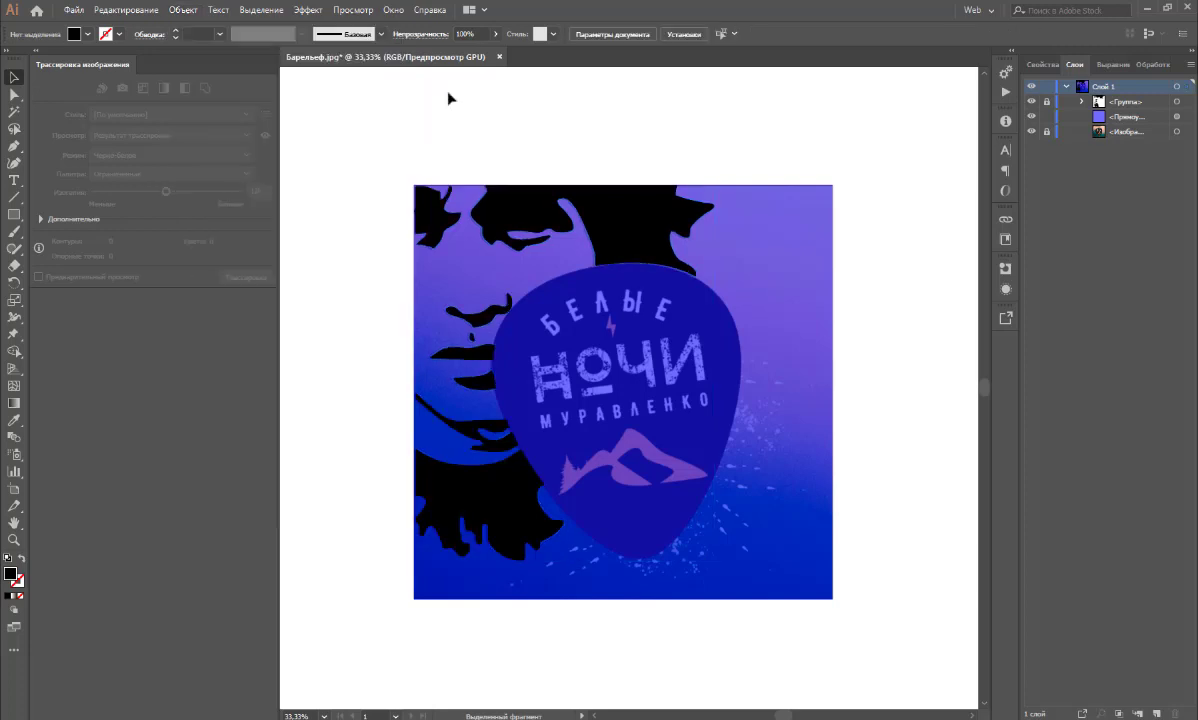
Paste the red pick, trace it with the Силуэты preset and expand it into shapes
{"action": "left_click", "coordinate": [126, 10]}
{"action": "left_click", "coordinate": [180, 93]}
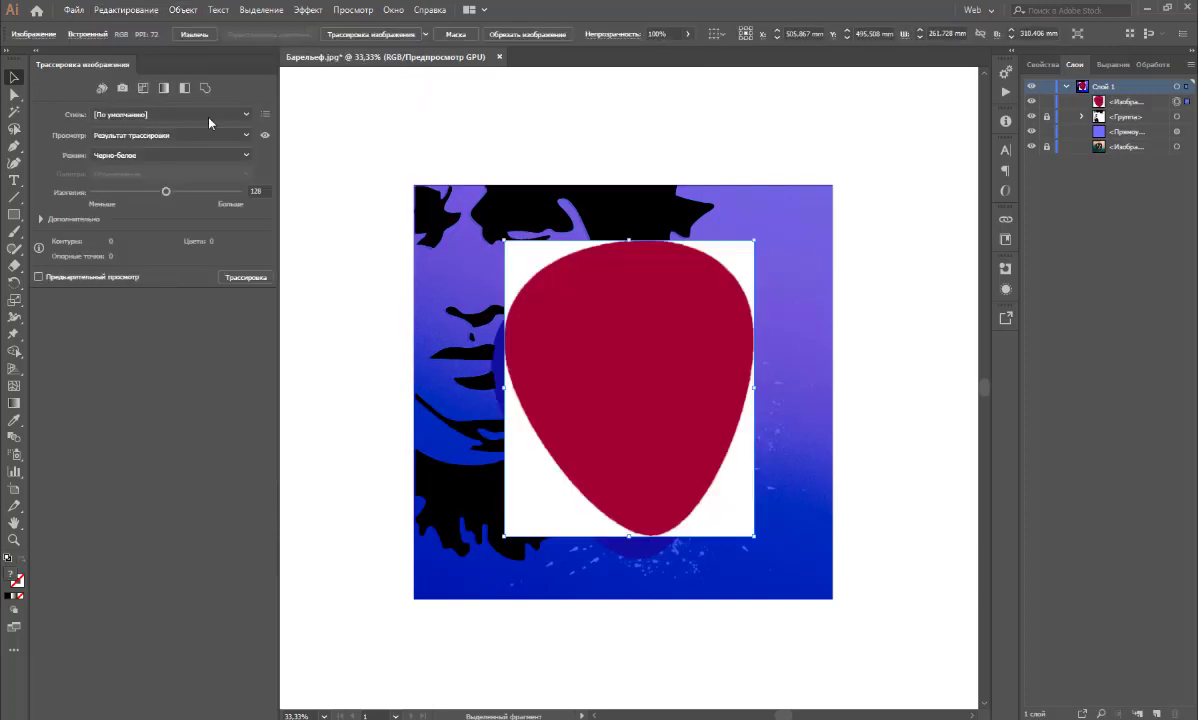
{"action": "left_click", "coordinate": [240, 114]}
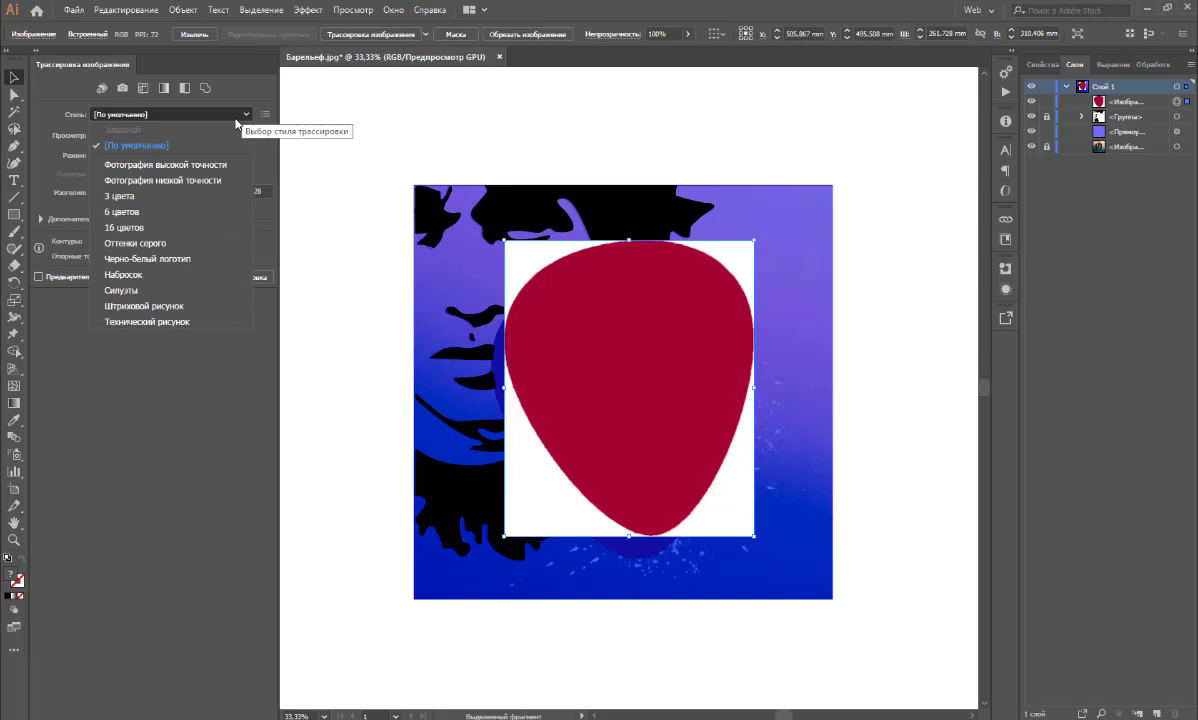
{"action": "left_click", "coordinate": [138, 289]}
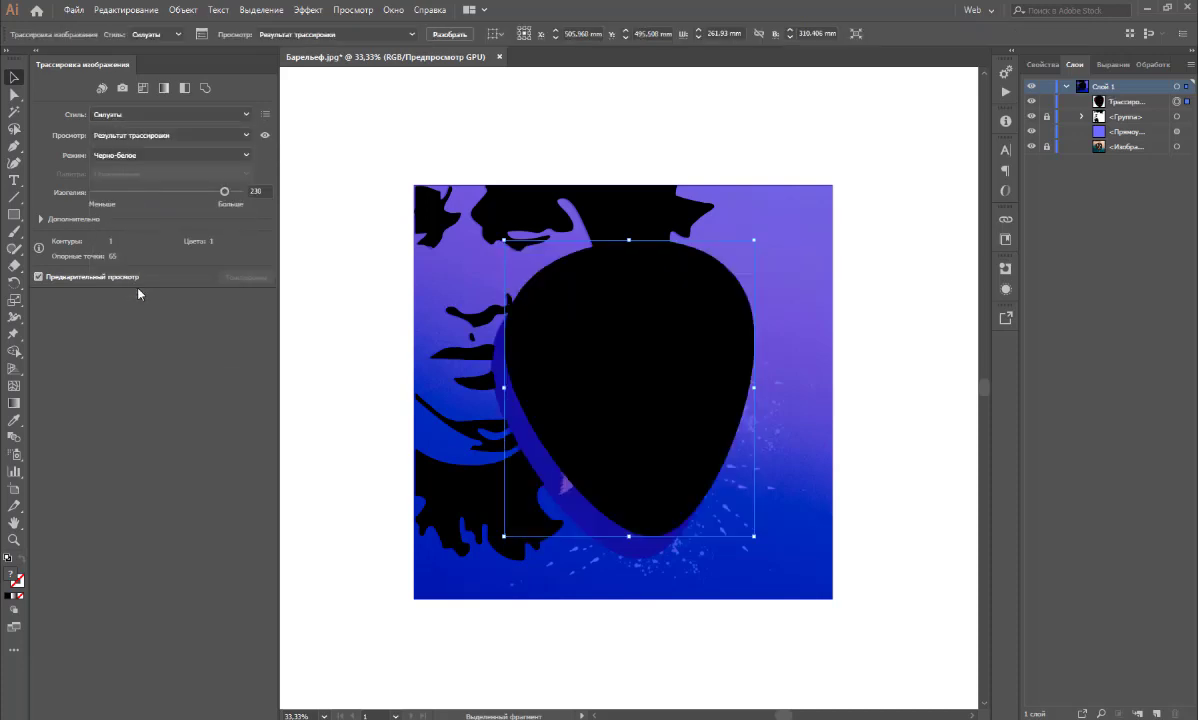
{"action": "left_click", "coordinate": [184, 10]}
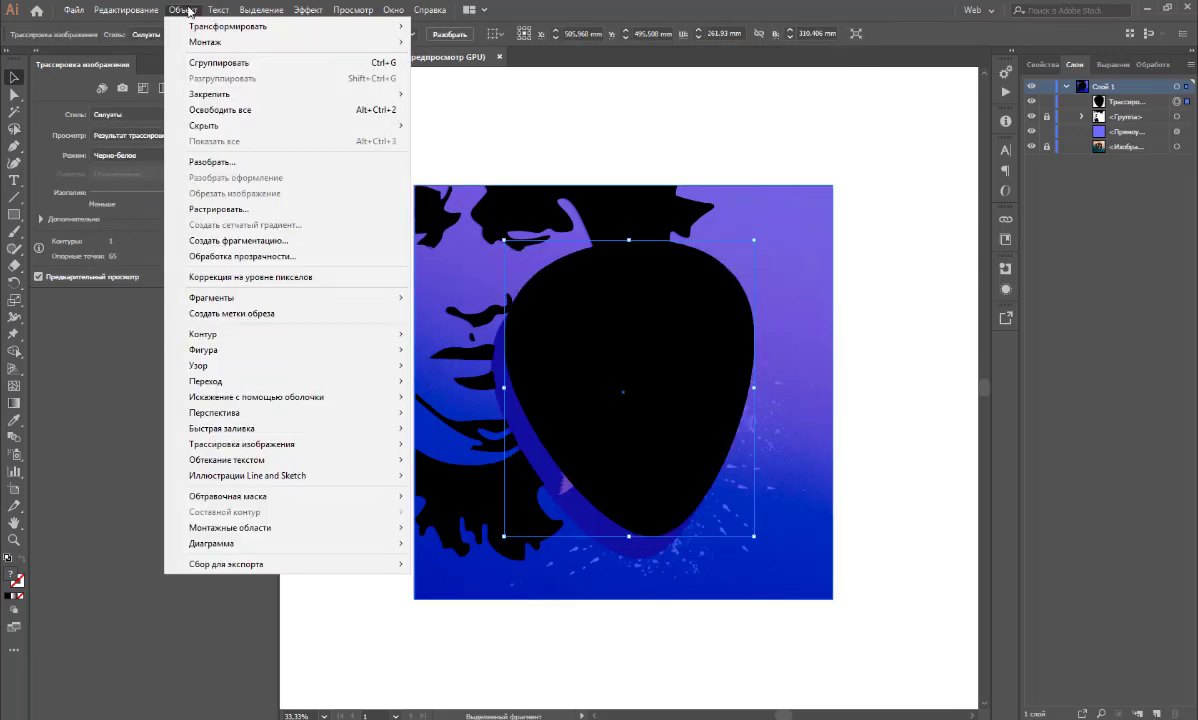
{"action": "left_click", "coordinate": [212, 161]}
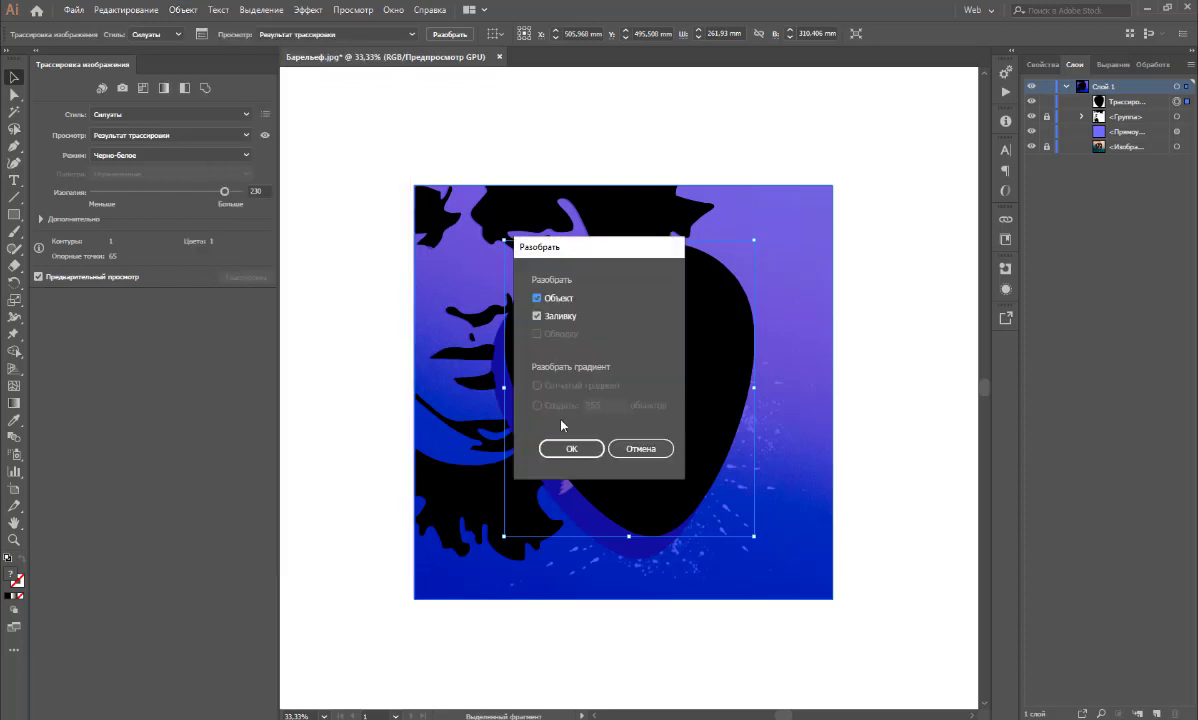
{"action": "left_click", "coordinate": [569, 448]}
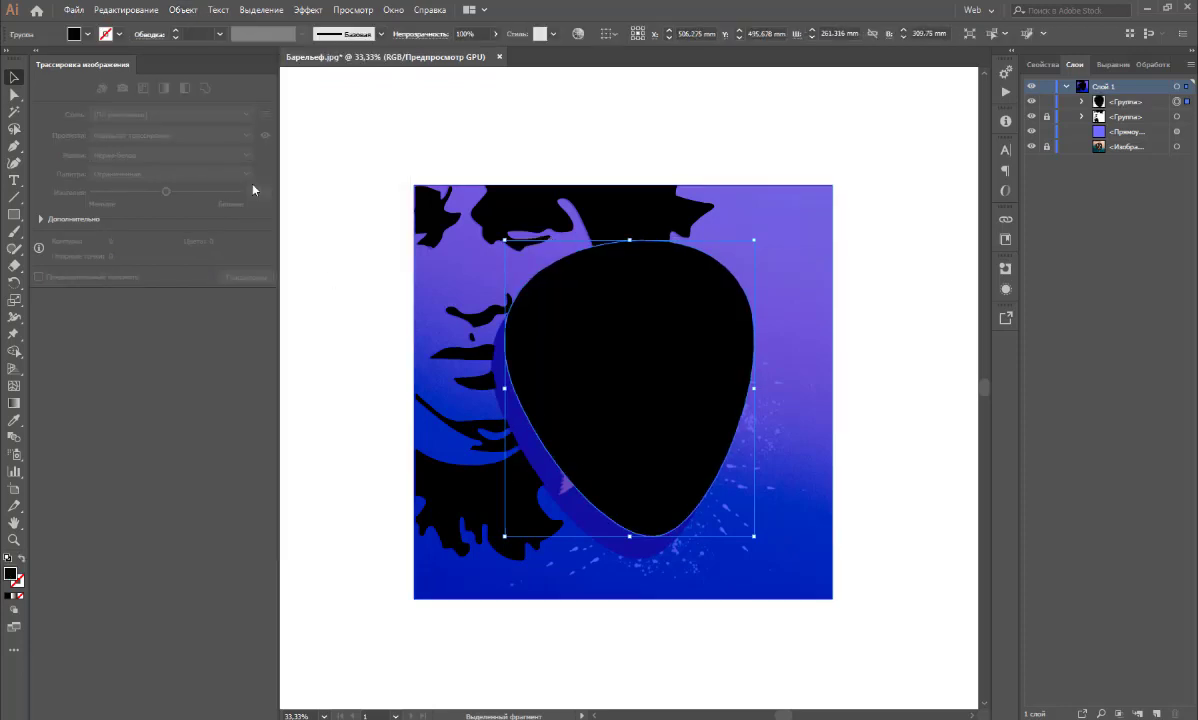
Fill the pick silhouette with red from the Web swatch library
{"action": "left_click", "coordinate": [87, 34]}
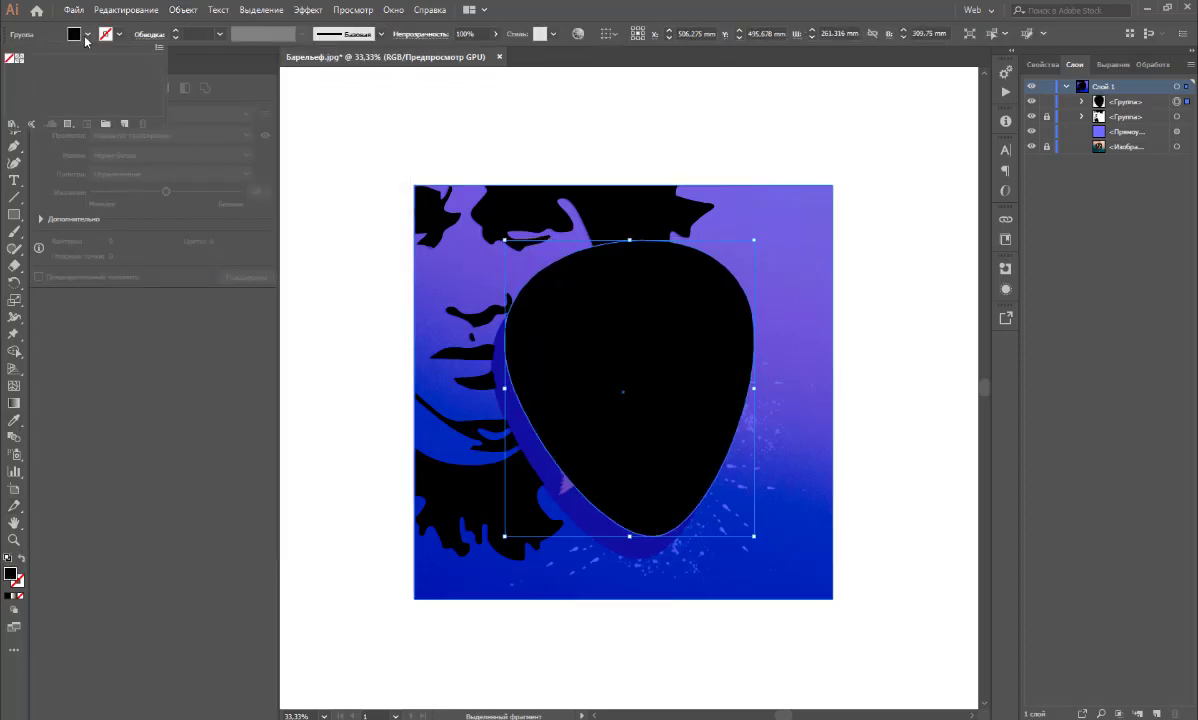
{"action": "left_click", "coordinate": [88, 36]}
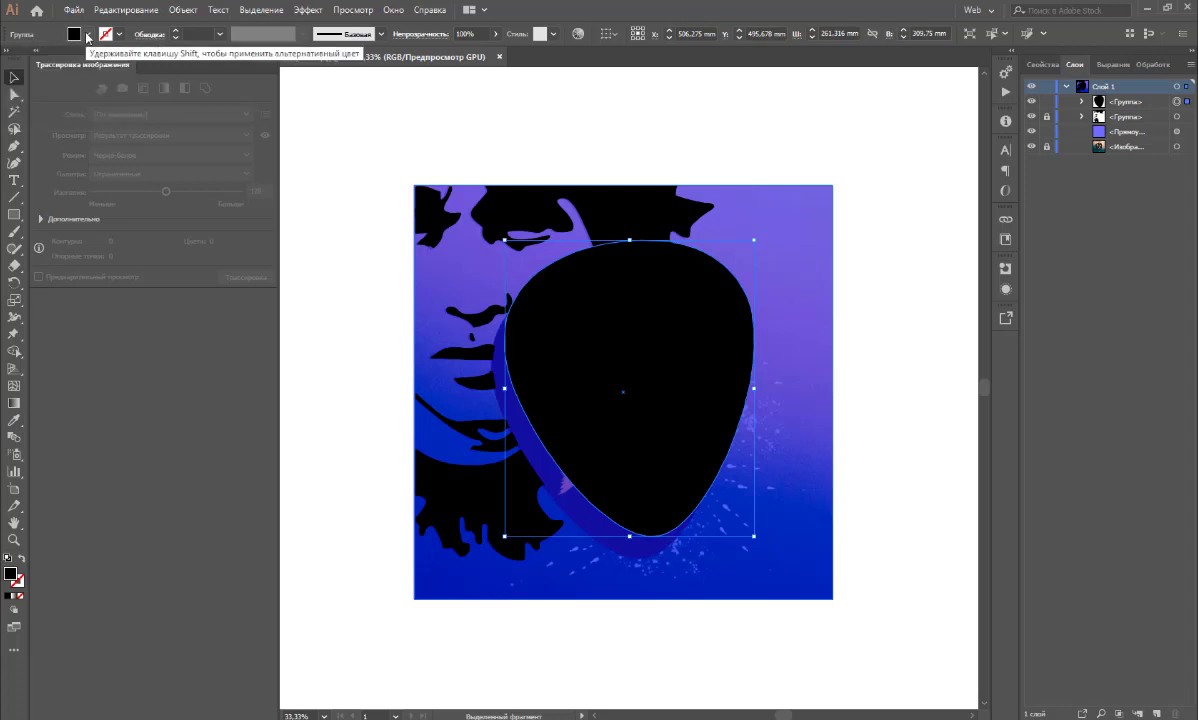
{"action": "left_click", "coordinate": [88, 37]}
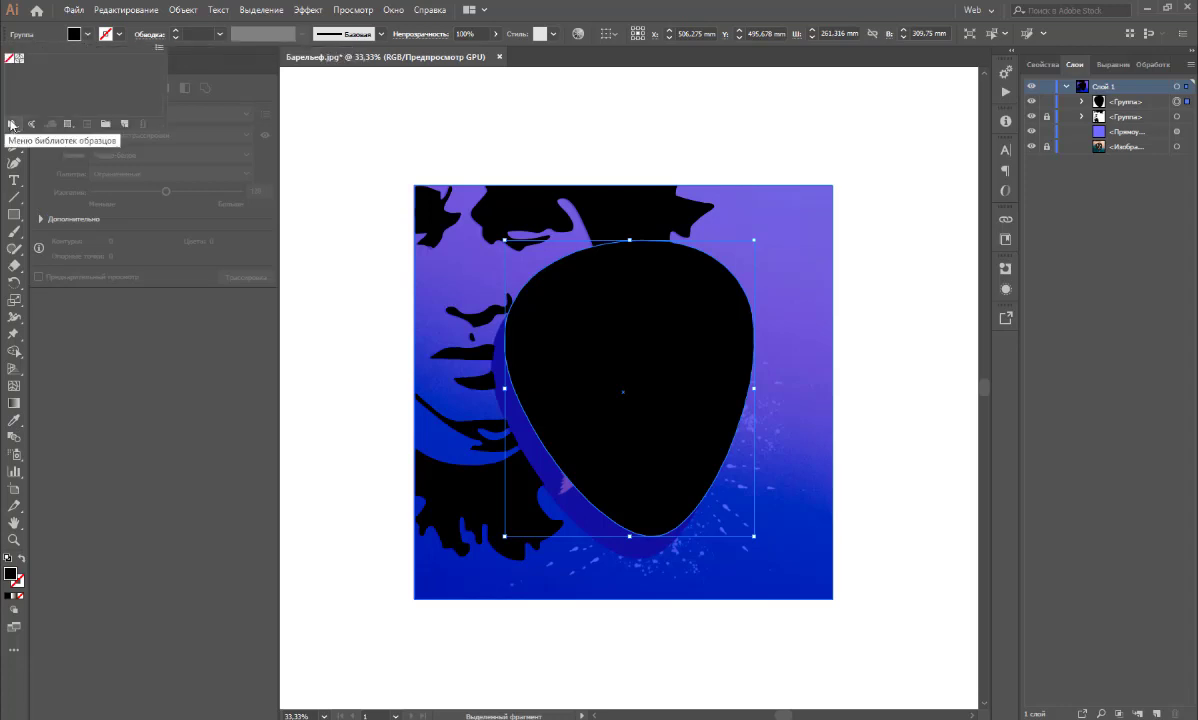
{"action": "left_click", "coordinate": [12, 124]}
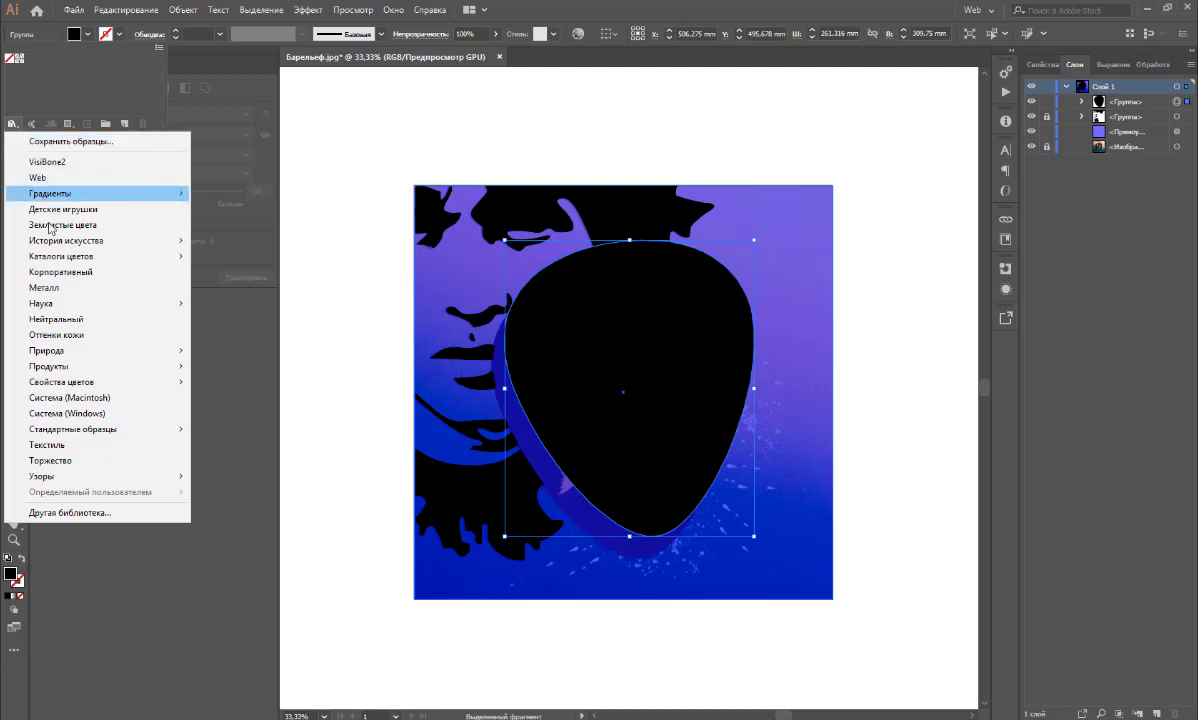
{"action": "mouse_move", "coordinate": [73, 429]}
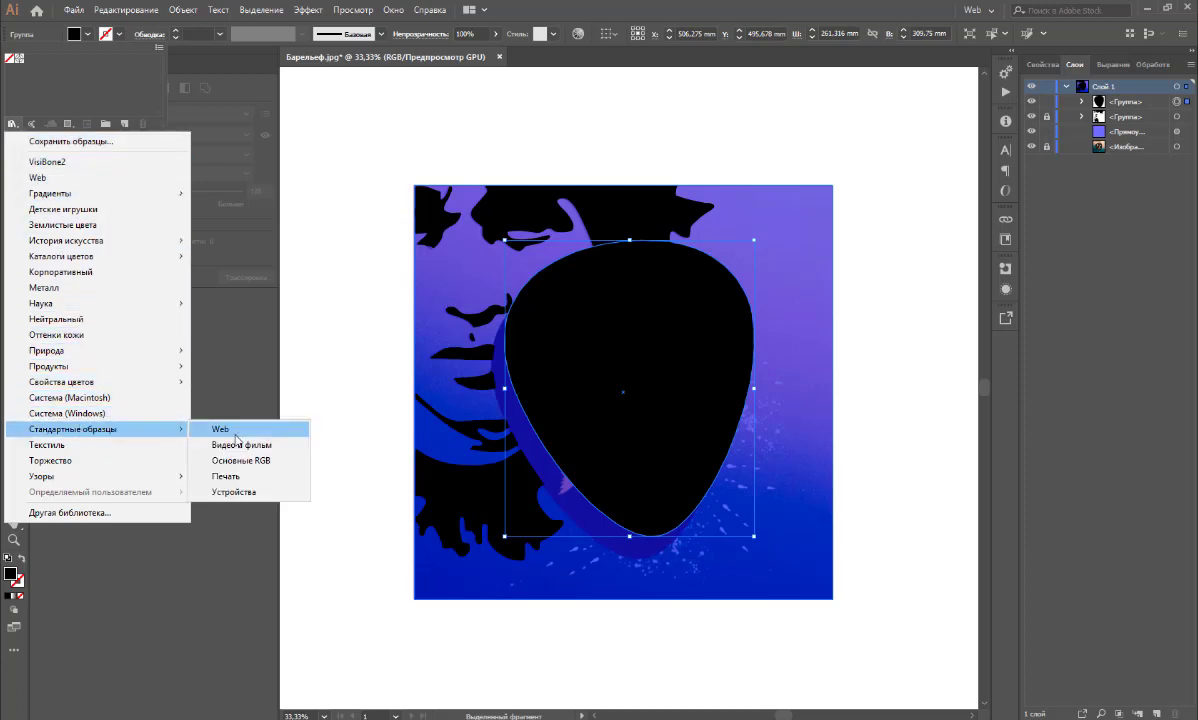
{"action": "left_click", "coordinate": [218, 429]}
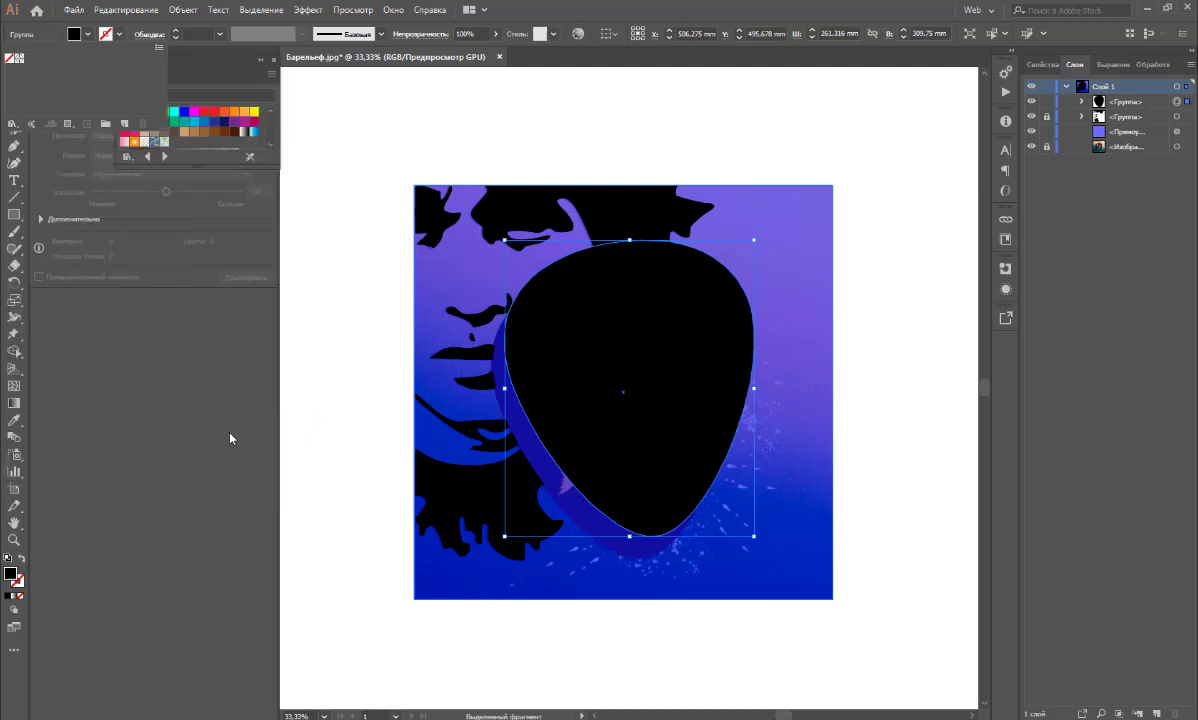
{"action": "left_click", "coordinate": [206, 112]}
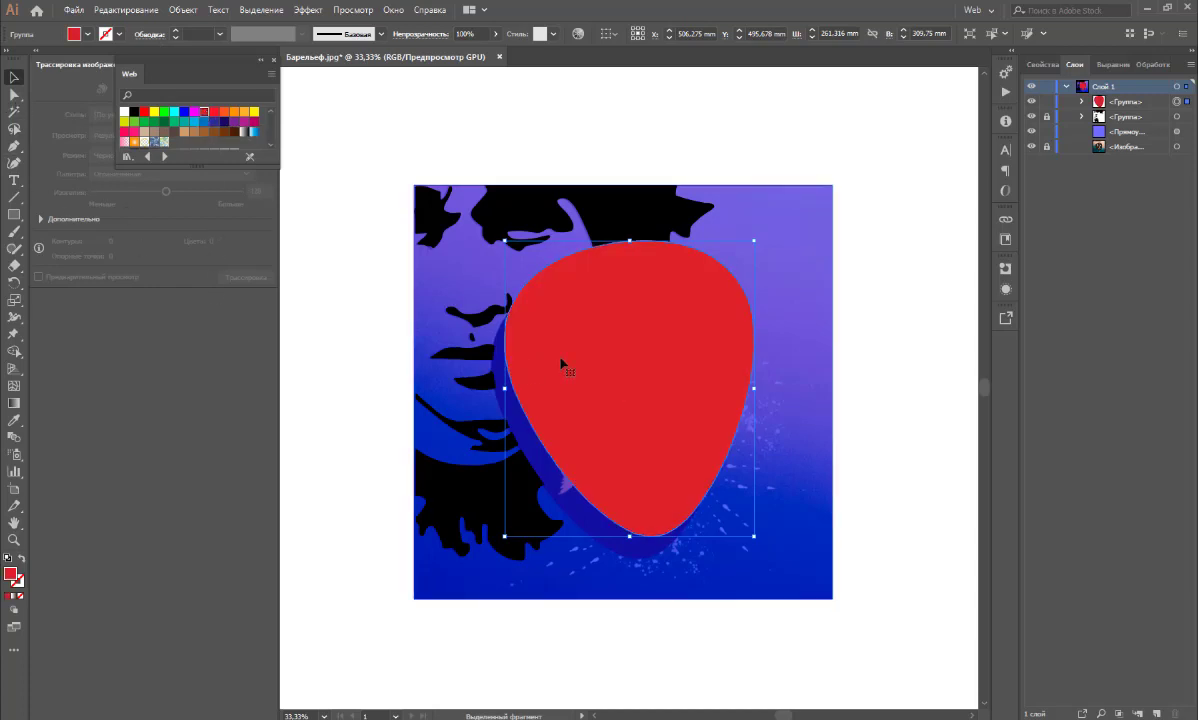
Nudge the red pick slightly lower on the poster
{"action": "left_click_drag", "start_coordinate": [561, 365], "coordinate": [561, 368]}
{"action": "key", "text": "Down"}
{"action": "key", "text": "Down"}
{"action": "key", "text": "Down"}
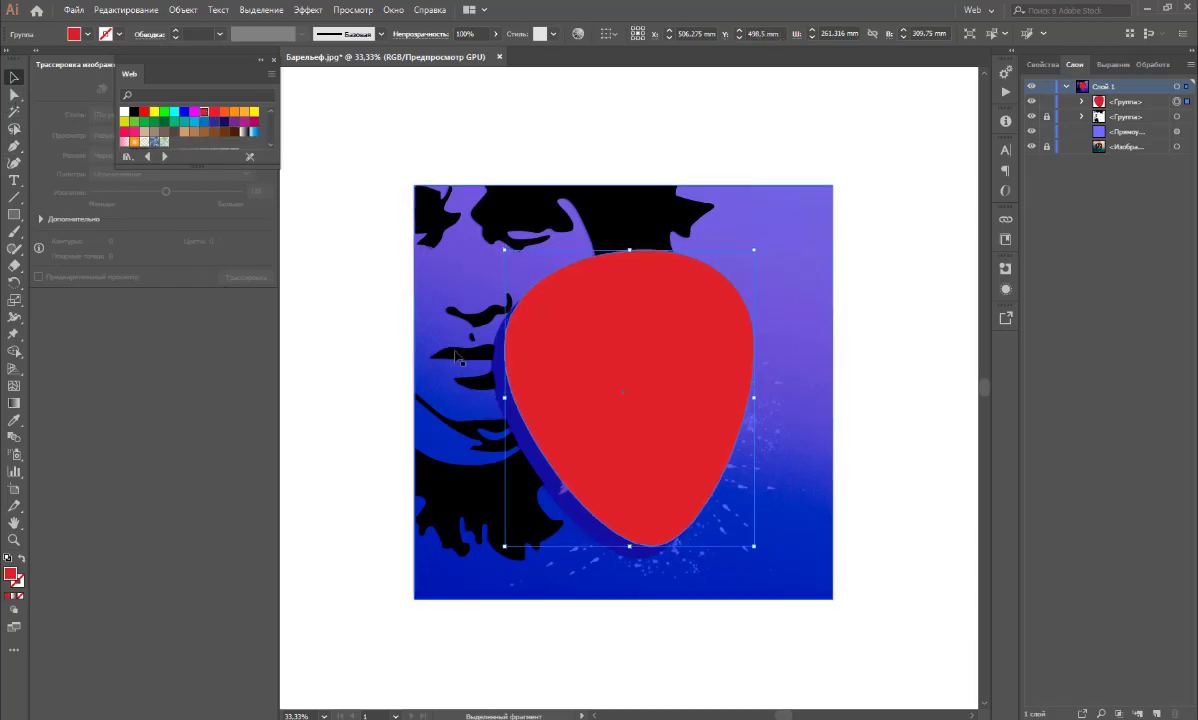
{"action": "key", "text": "Down"}
{"action": "key", "text": "Down"}
{"action": "key", "text": "Down"}
{"action": "key", "text": "Down"}
{"action": "key", "text": "Down"}
{"action": "key", "text": "Down"}
{"action": "key", "text": "Left"}
{"action": "key", "text": "Left"}
{"action": "key", "text": "Left"}
{"action": "key", "text": "Left"}
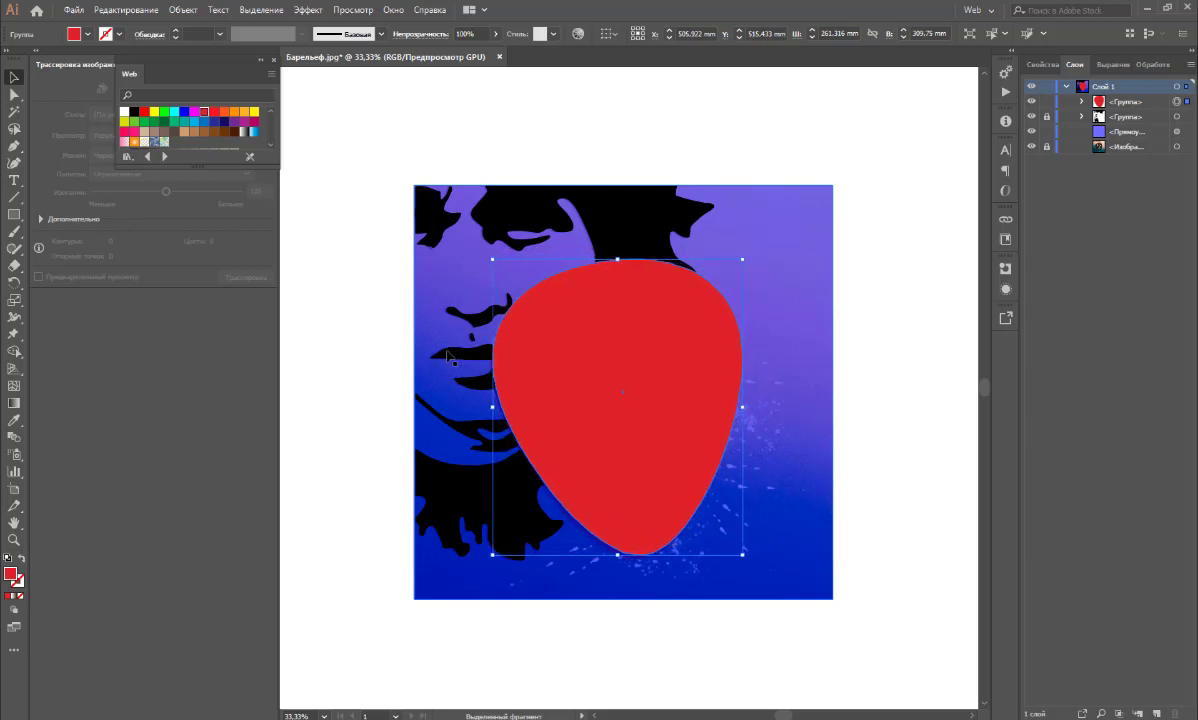
{"action": "key", "text": "Down"}
{"action": "key", "text": "Down"}
{"action": "key", "text": "Down"}
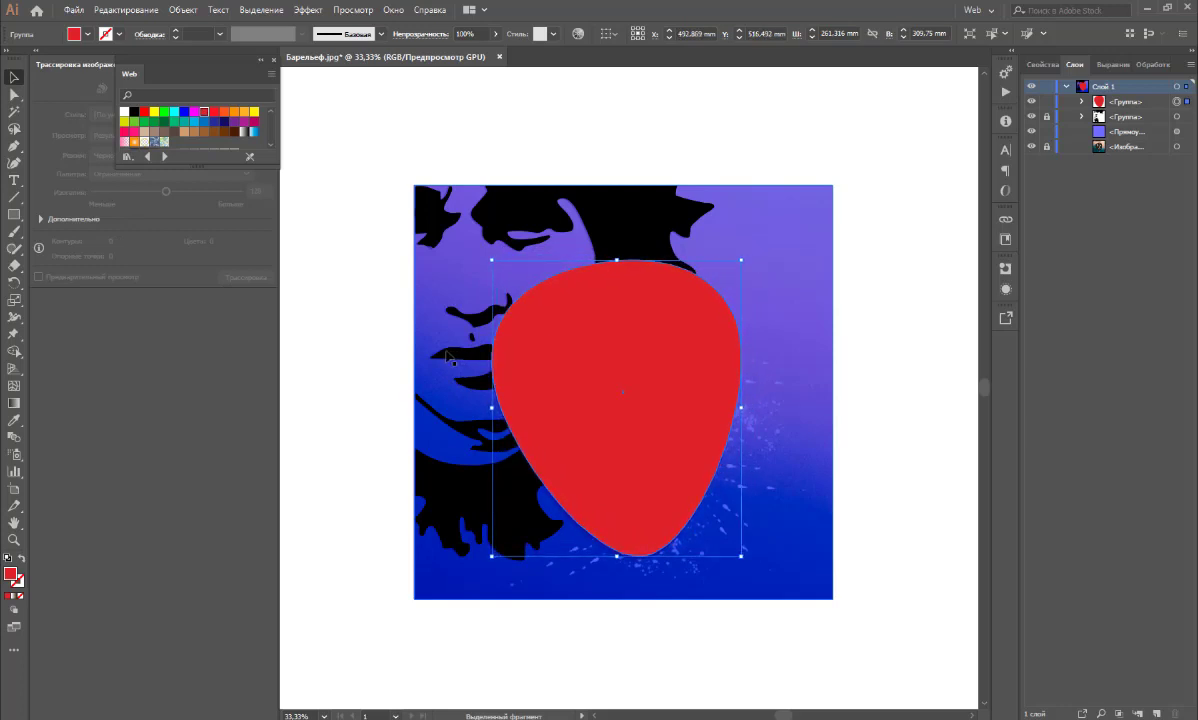
{"action": "key", "text": "Down"}
{"action": "key", "text": "Down"}
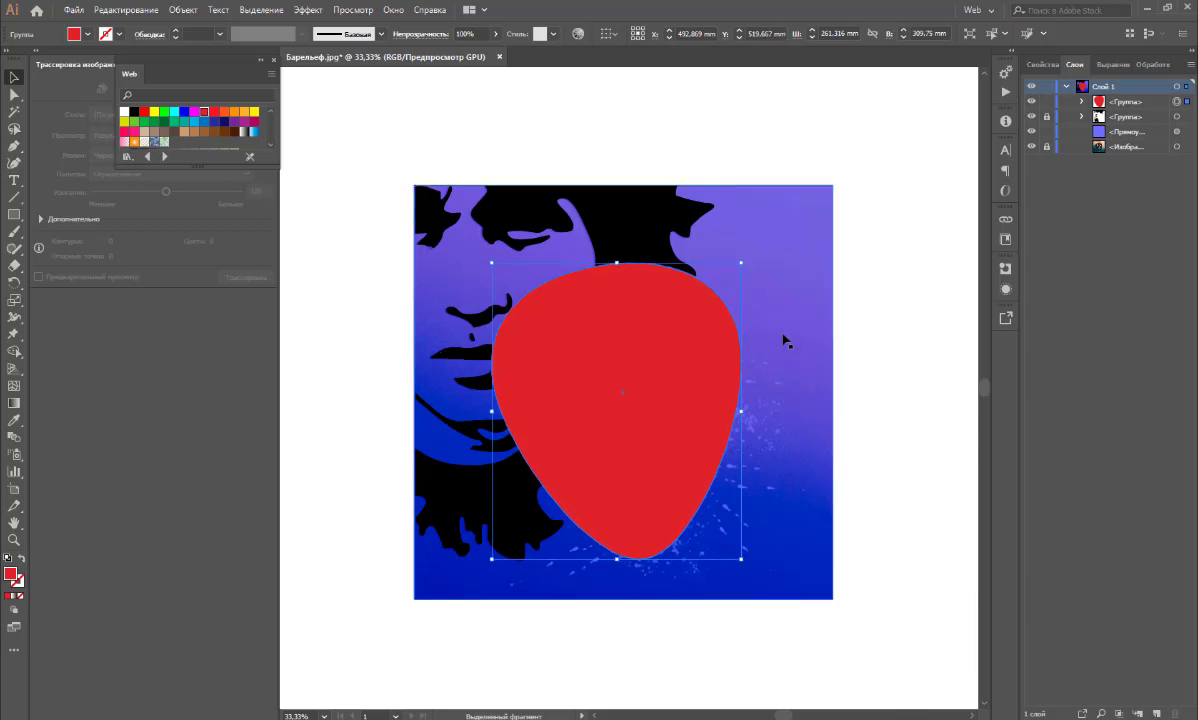
{"action": "right_click", "coordinate": [649, 363]}
{"action": "left_click", "coordinate": [176, 12]}
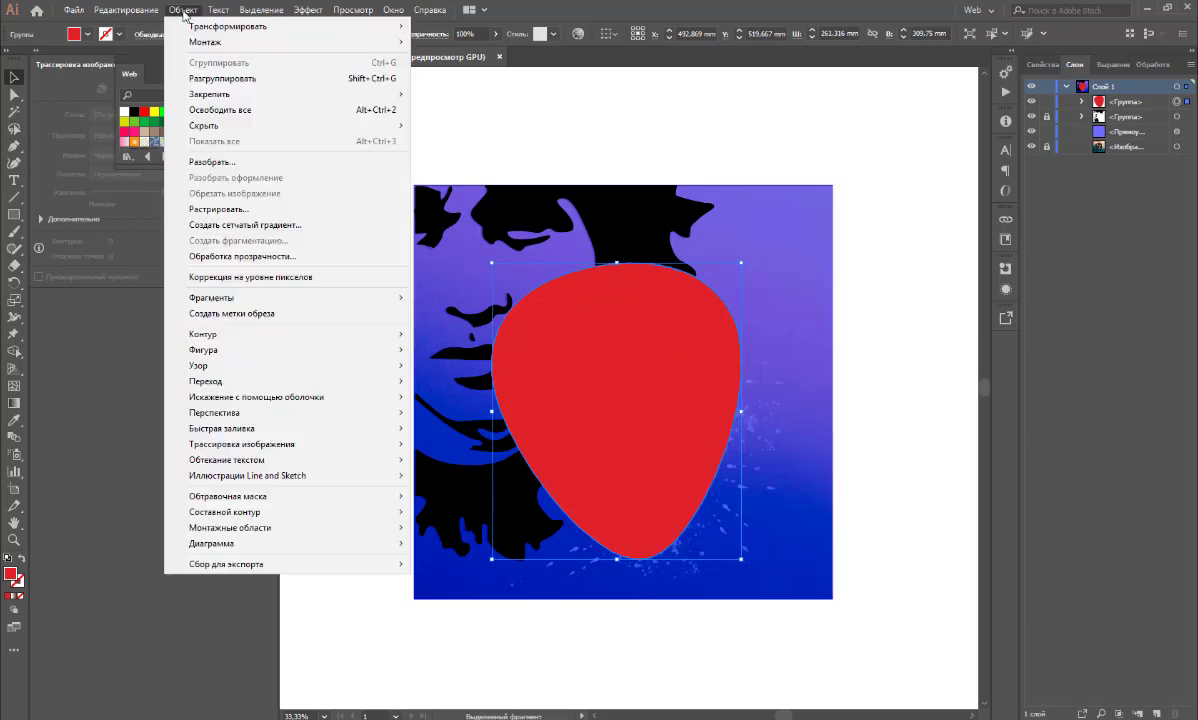
{"action": "left_click", "coordinate": [222, 165]}
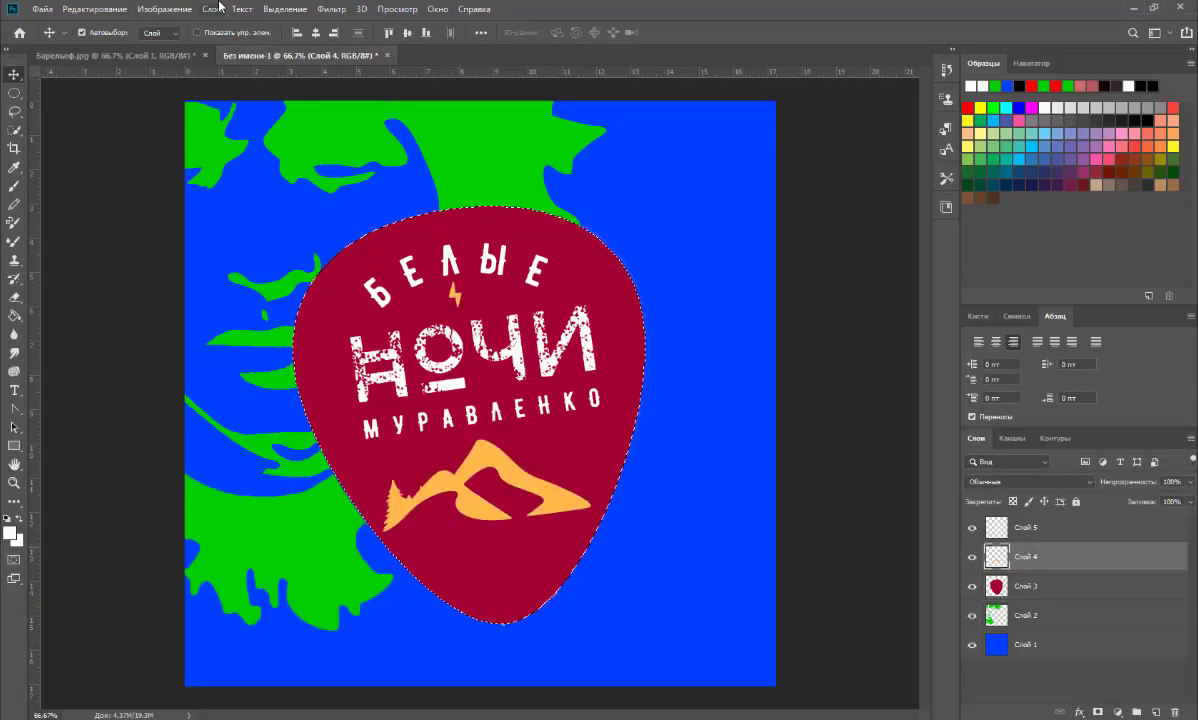
Load Слой 4's transparency as a selection and copy the mountain and bolt artwork
{"action": "left_click", "coordinate": [283, 9]}
{"action": "left_click", "coordinate": [338, 310]}
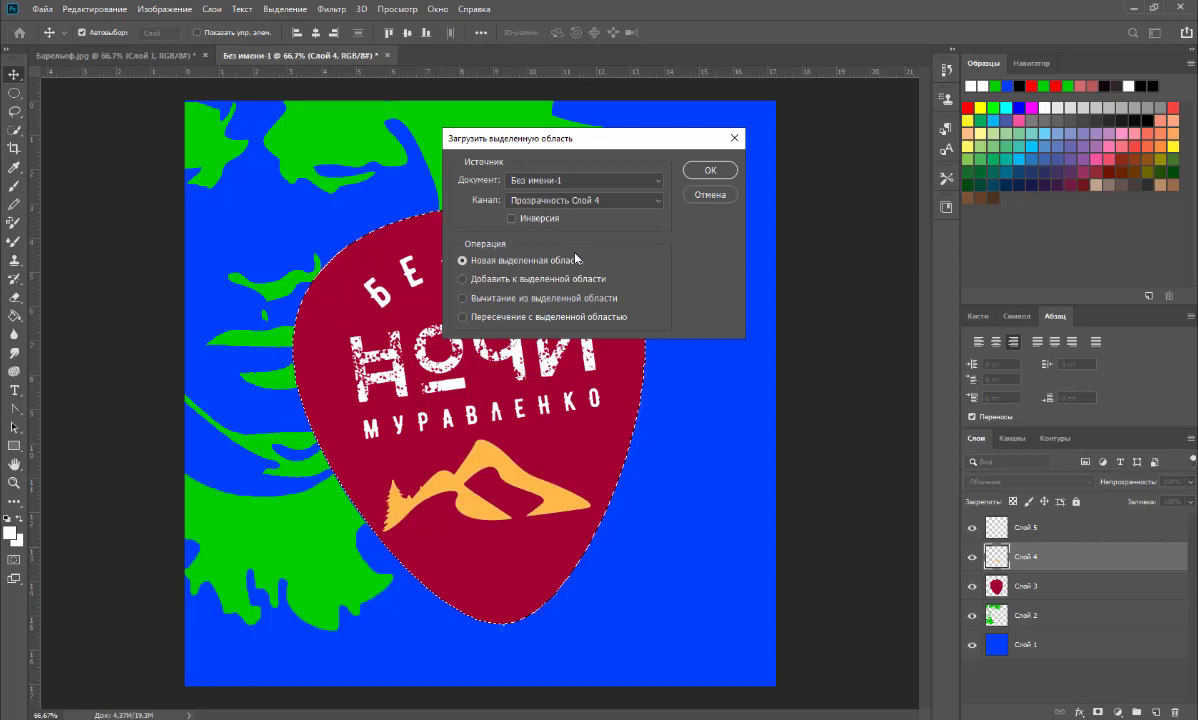
{"action": "left_click", "coordinate": [705, 166]}
{"action": "left_click", "coordinate": [94, 9]}
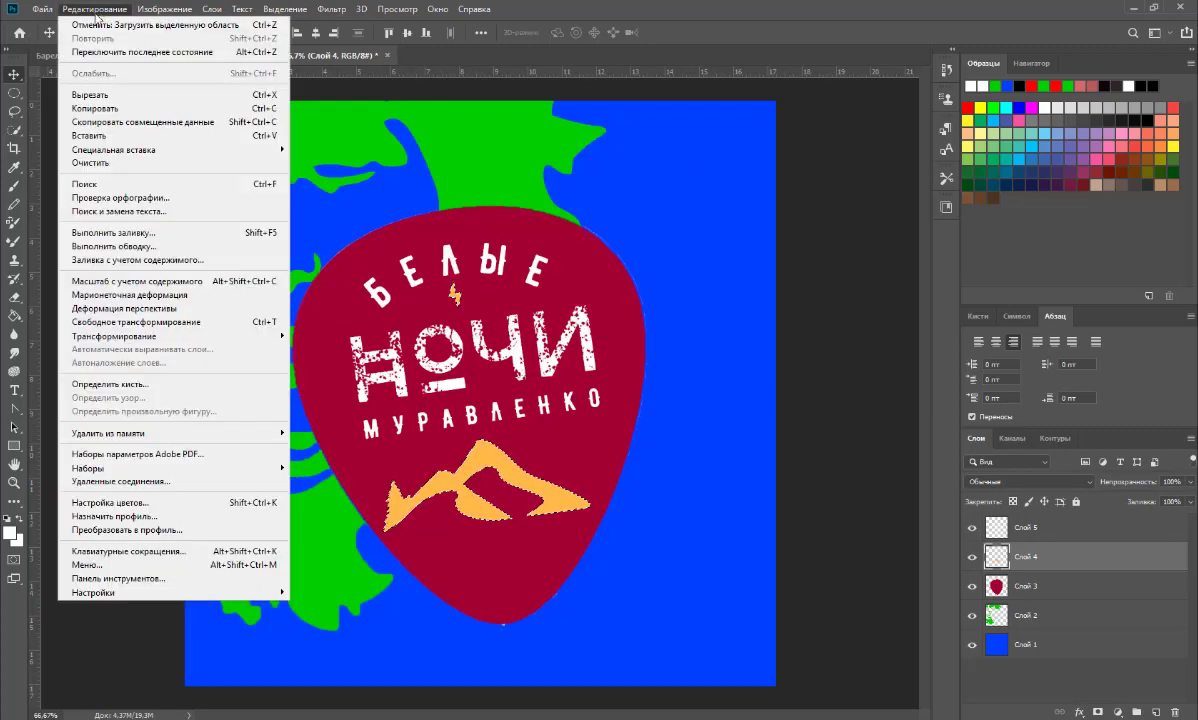
{"action": "left_click", "coordinate": [80, 99]}
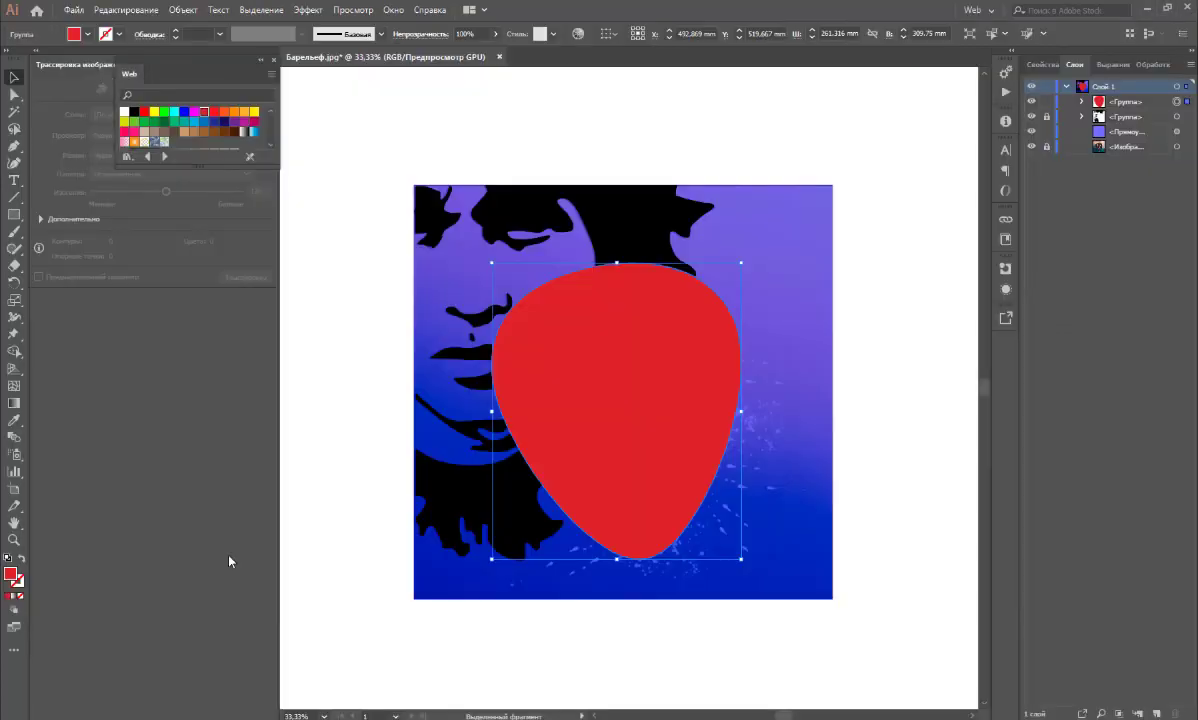
Paste the copied mountain and lightning artwork into the Illustrator poster
{"action": "left_click", "coordinate": [128, 10]}
{"action": "left_click", "coordinate": [130, 93]}
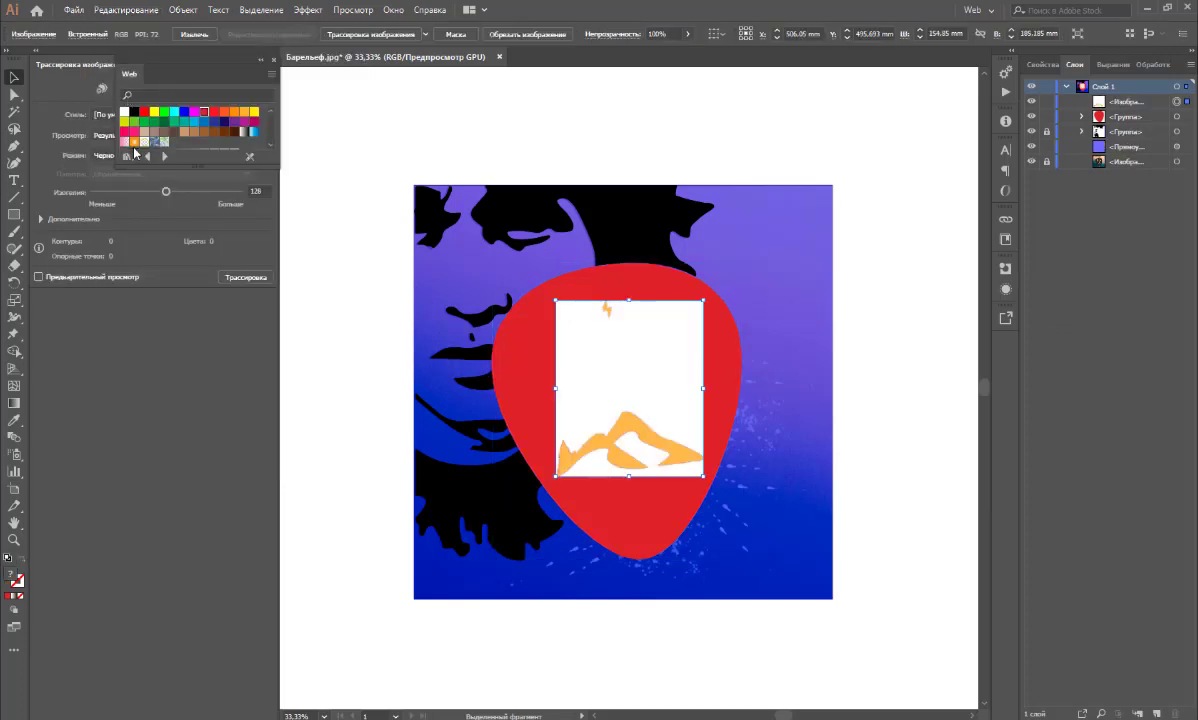
{"action": "mouse_move", "coordinate": [203, 69]}
{"action": "left_mouse_down"}
{"action": "mouse_move", "coordinate": [1104, 202]}
{"action": "mouse_move", "coordinate": [1107, 187]}
{"action": "mouse_move", "coordinate": [1103, 275]}
{"action": "left_mouse_up"}
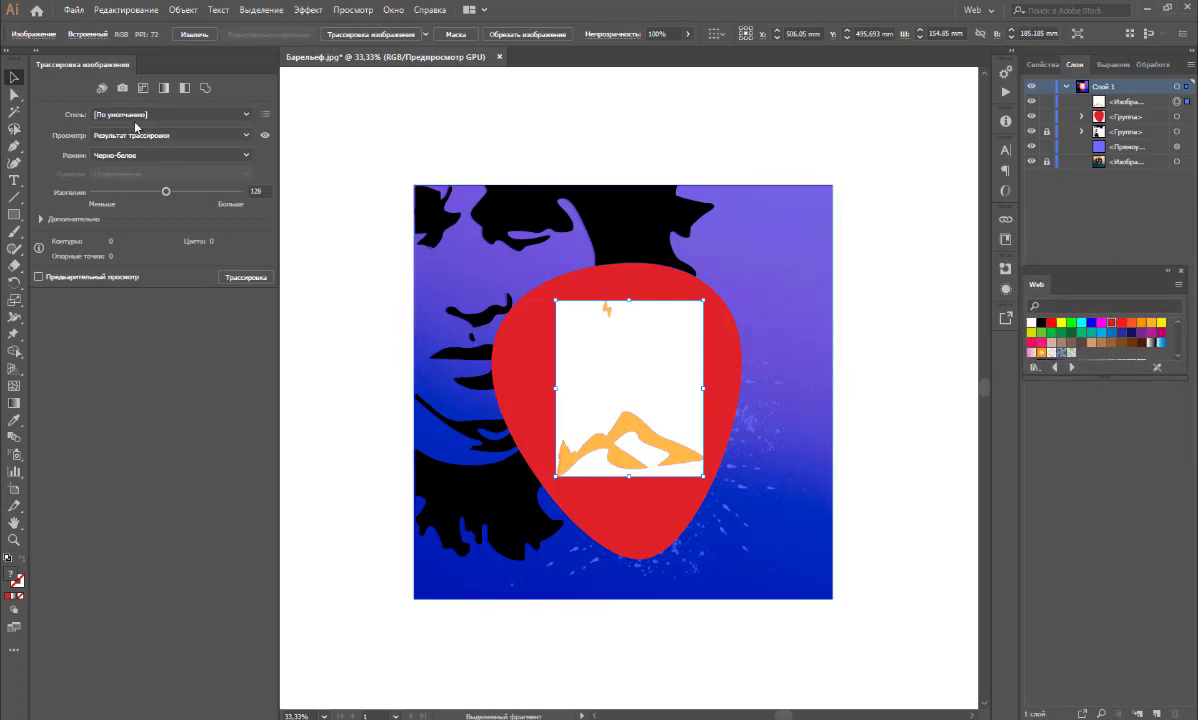
Trace the pasted artwork with the Силуэты preset and expand it into vector paths
{"action": "left_click", "coordinate": [240, 155]}
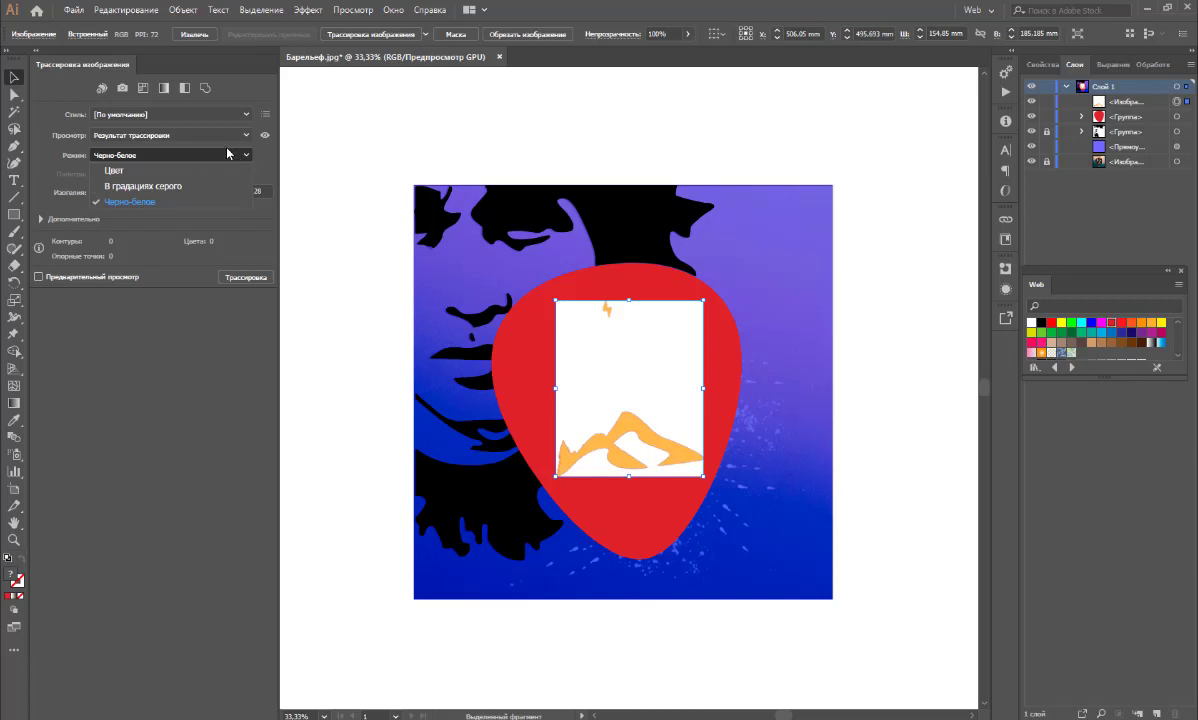
{"action": "left_click", "coordinate": [238, 117]}
{"action": "left_click", "coordinate": [238, 117]}
{"action": "left_click", "coordinate": [136, 289]}
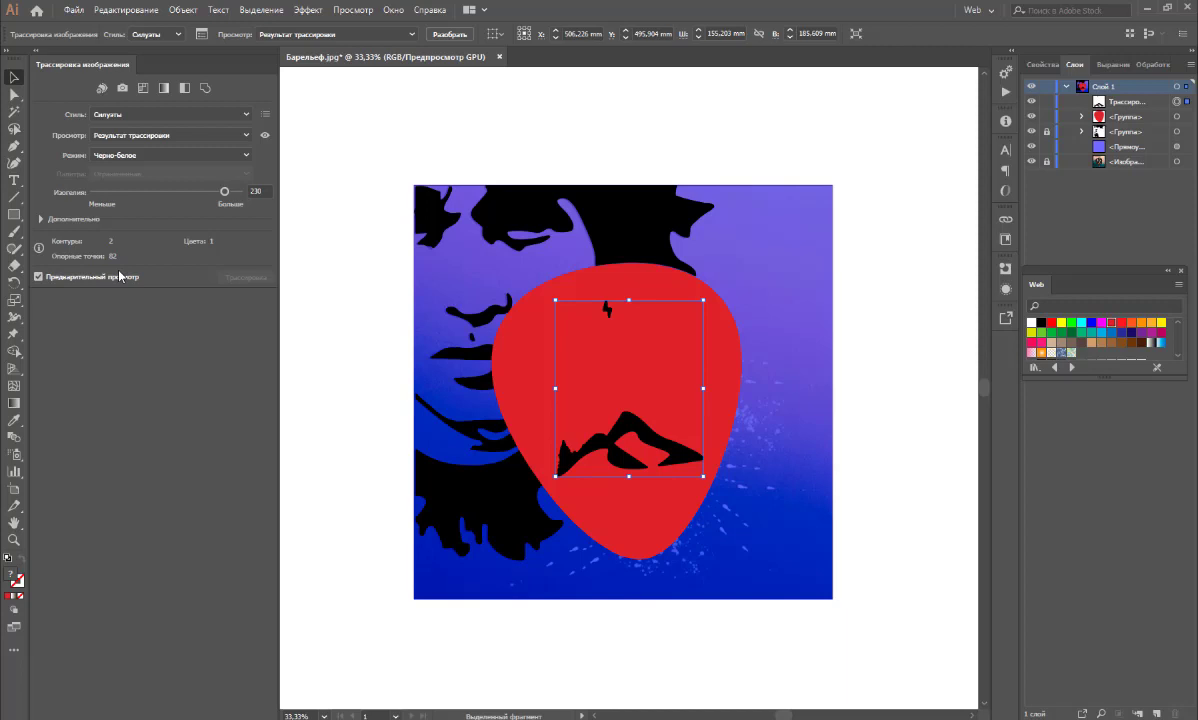
{"action": "left_click", "coordinate": [183, 9]}
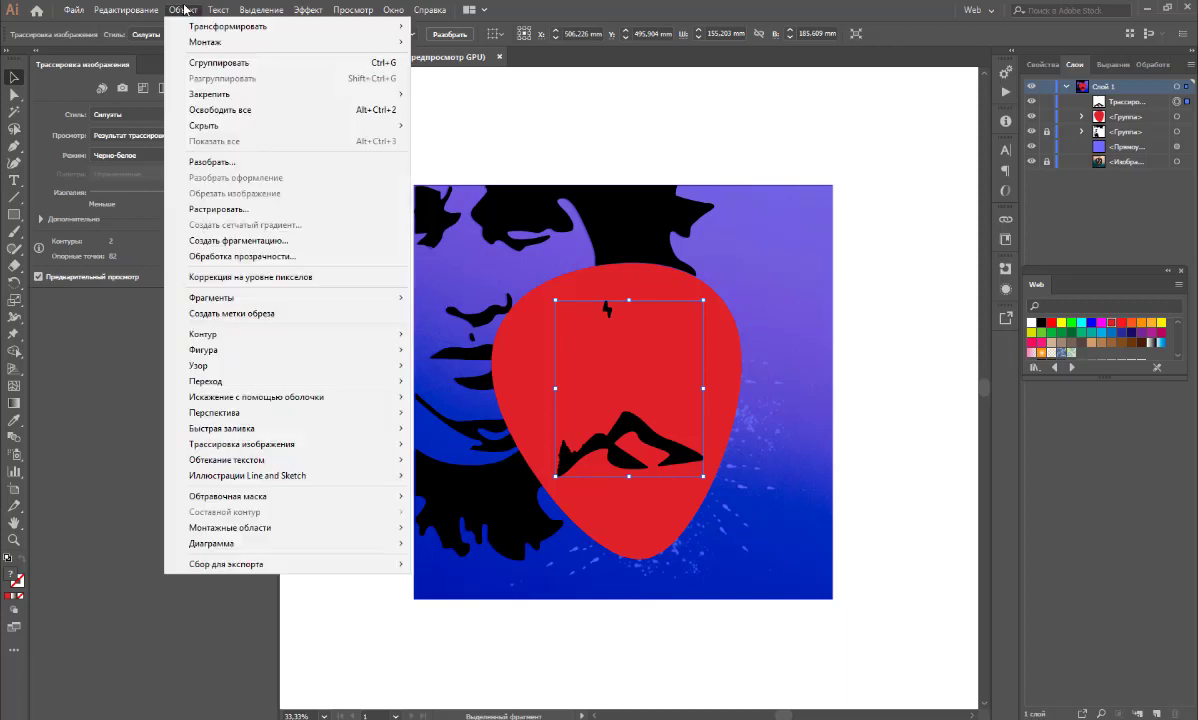
{"action": "left_click", "coordinate": [190, 155]}
{"action": "left_click", "coordinate": [569, 450]}
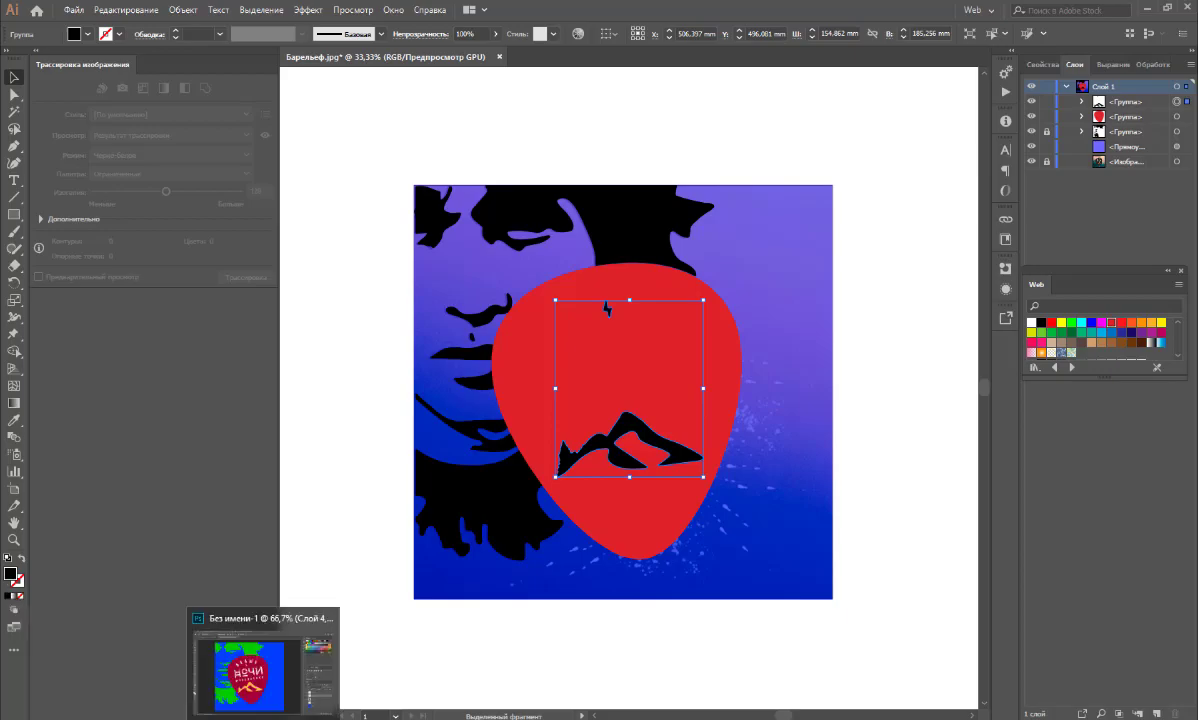
{"action": "left_click", "coordinate": [265, 655]}
Load Слой 5's lettering outline as a selection and copy it
{"action": "left_click", "coordinate": [1089, 530]}
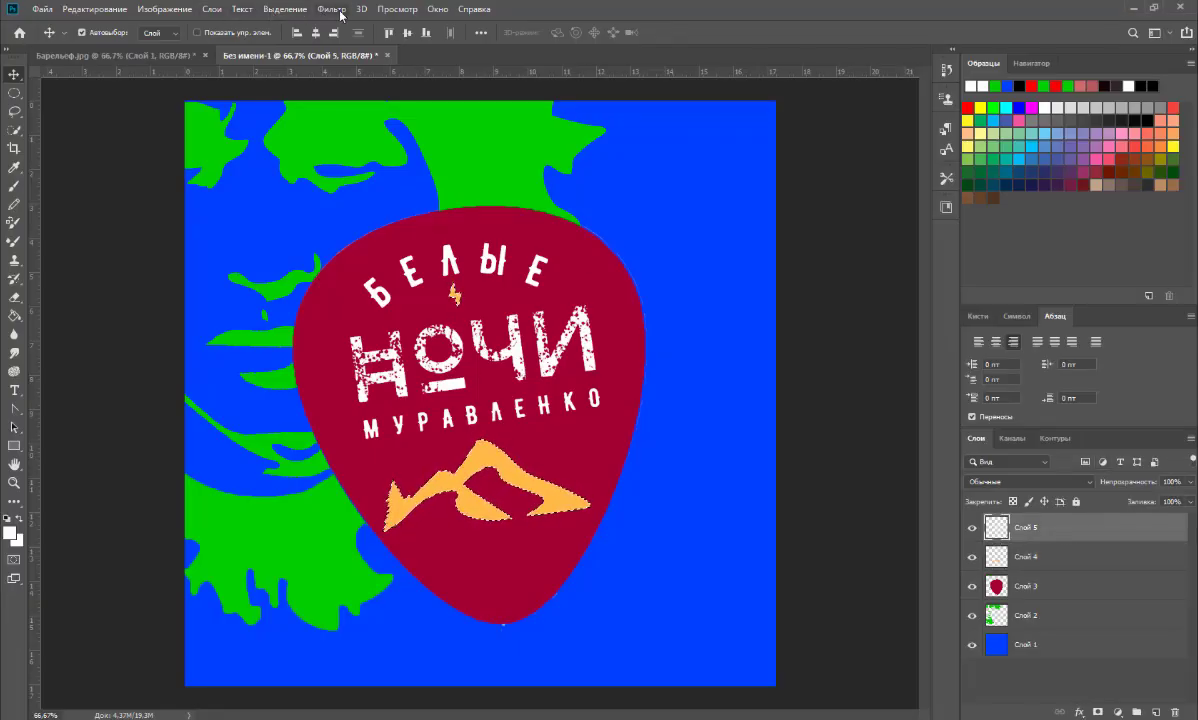
{"action": "left_click", "coordinate": [290, 10]}
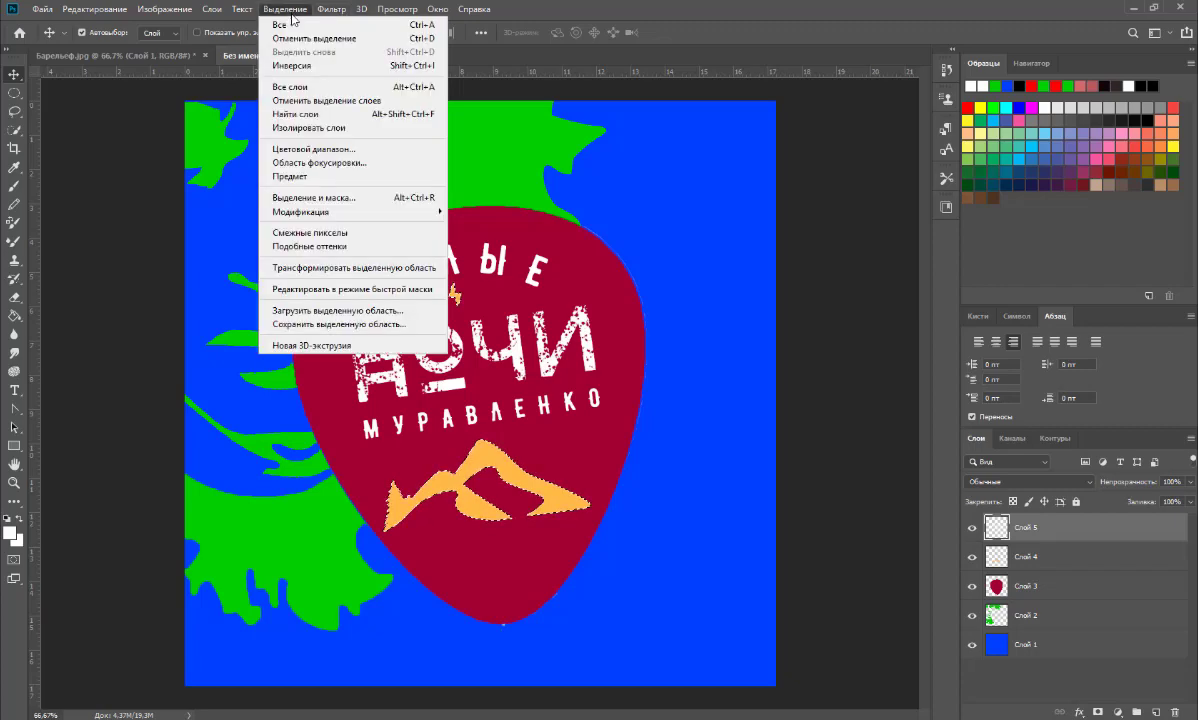
{"action": "left_click", "coordinate": [320, 310]}
{"action": "left_click", "coordinate": [698, 167]}
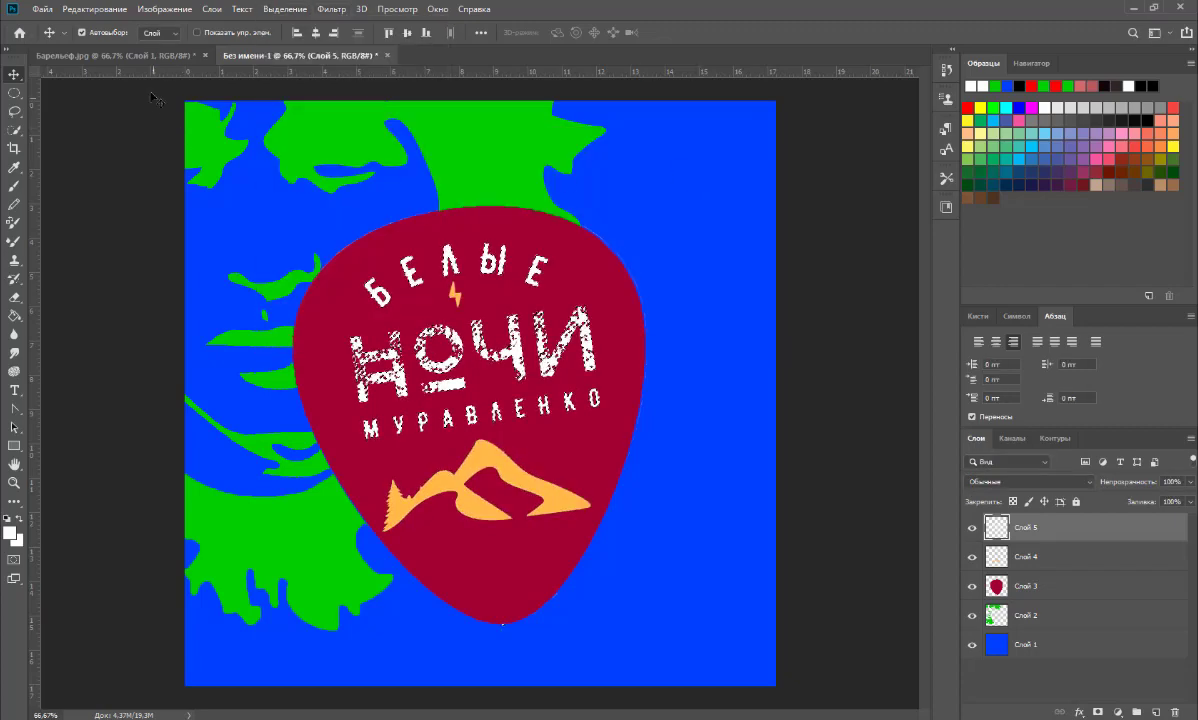
{"action": "left_click", "coordinate": [85, 9]}
{"action": "left_click", "coordinate": [92, 110]}
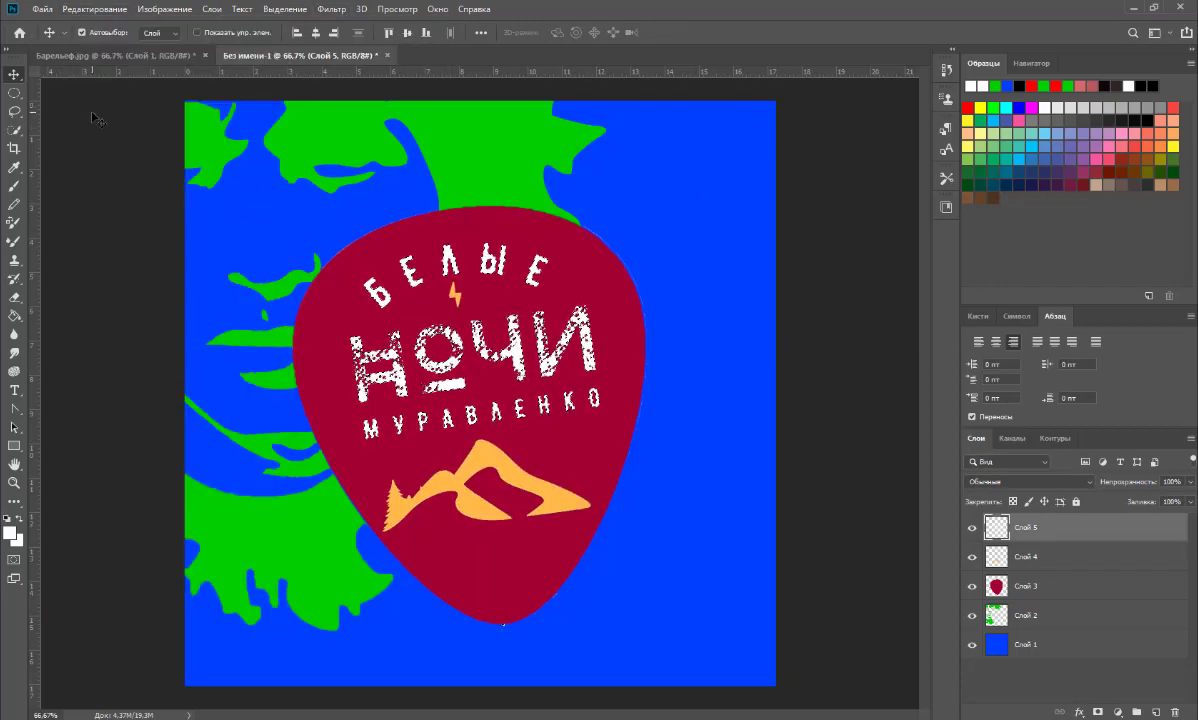
Rasterize Слой 5's layer style, copy the yellow lettering and paste it into Illustrator
{"action": "right_click", "coordinate": [1054, 510]}
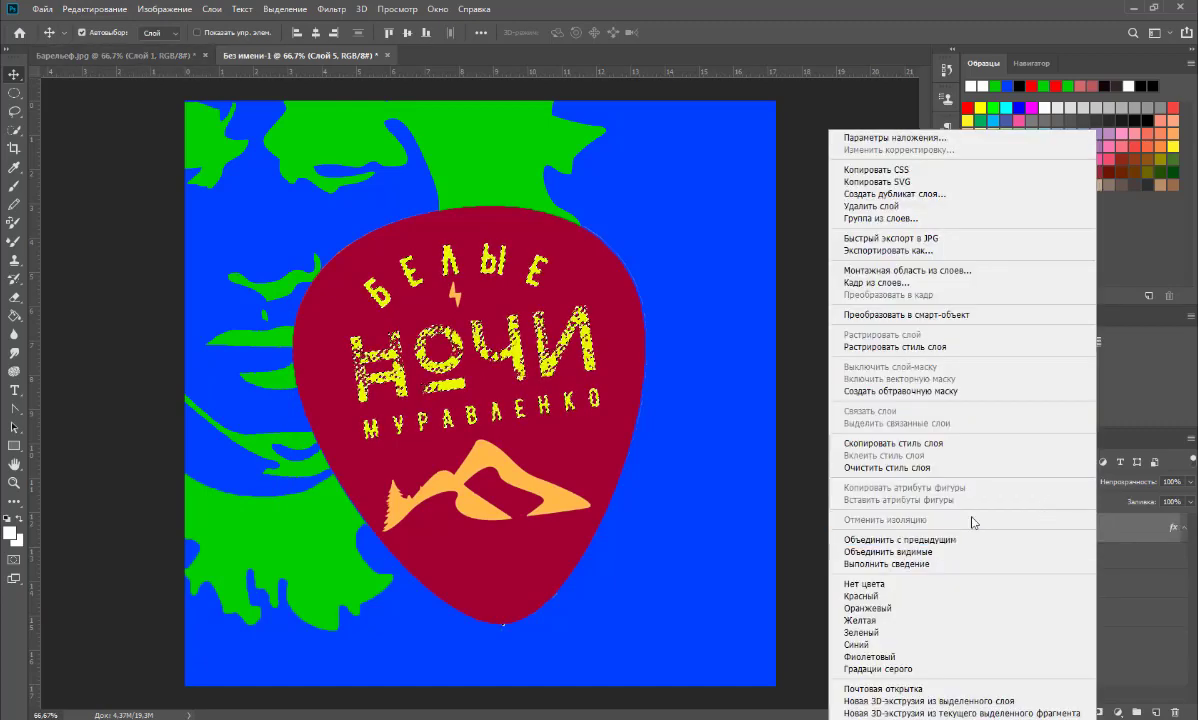
{"action": "left_click", "coordinate": [880, 347]}
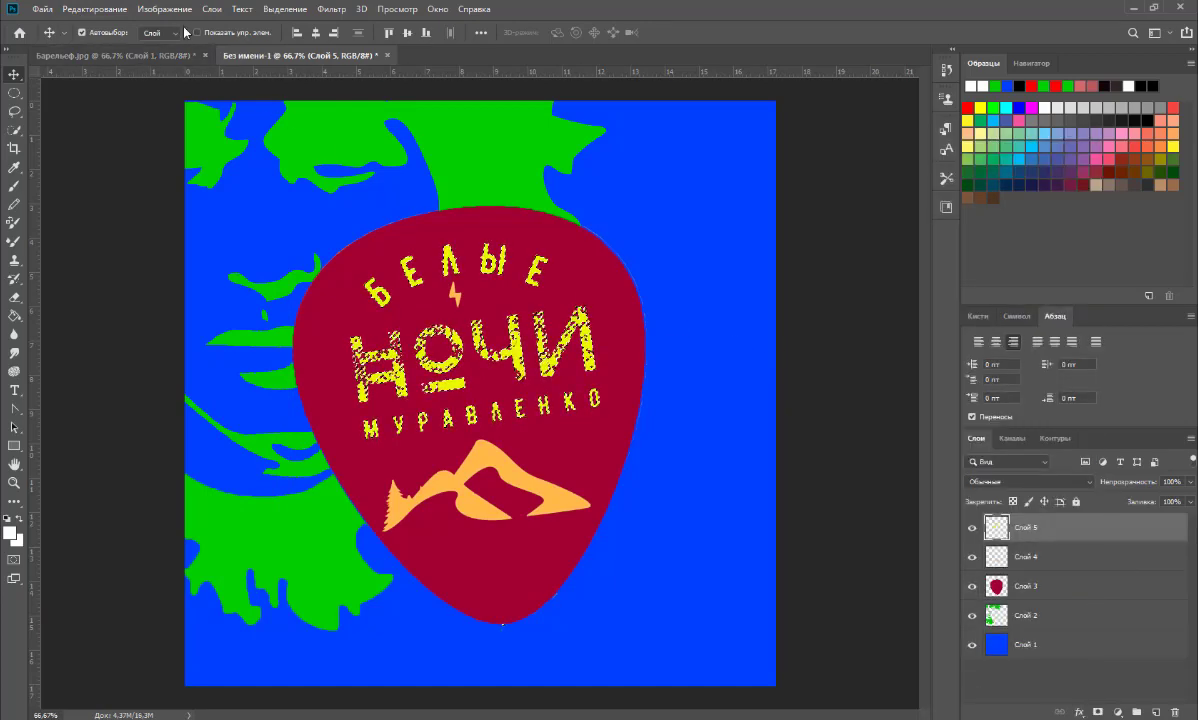
{"action": "left_click", "coordinate": [94, 9]}
{"action": "left_click", "coordinate": [95, 108]}
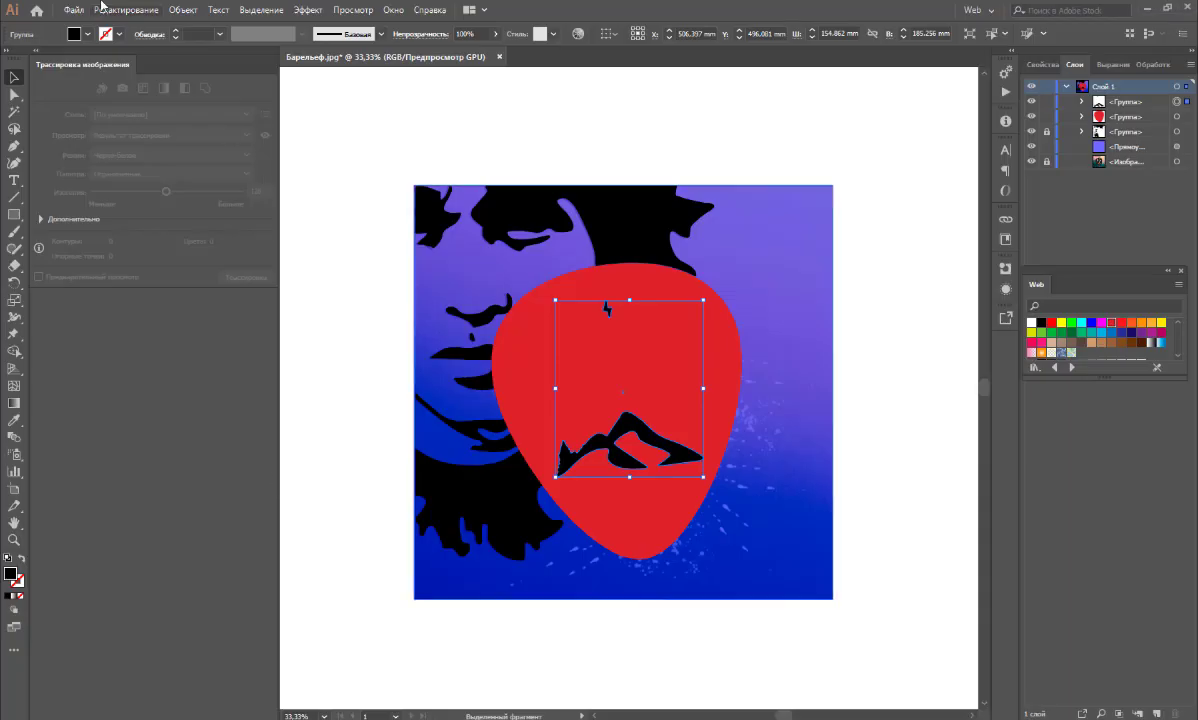
{"action": "left_click", "coordinate": [102, 9]}
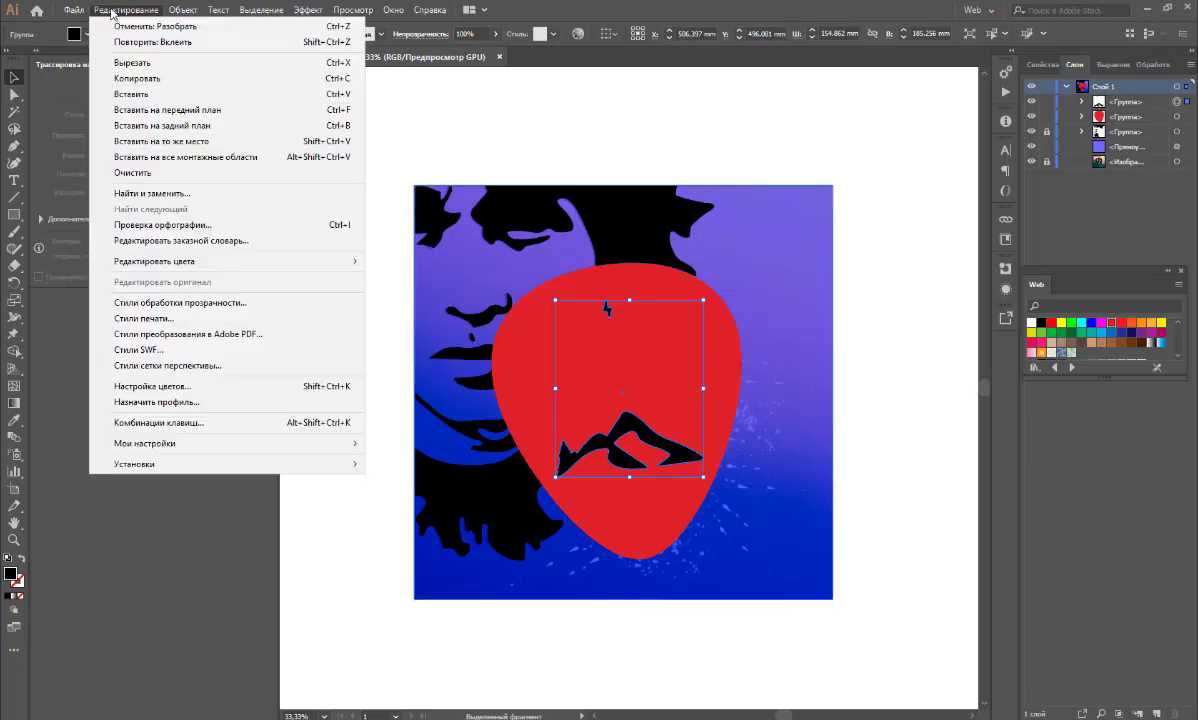
{"action": "left_click", "coordinate": [110, 92]}
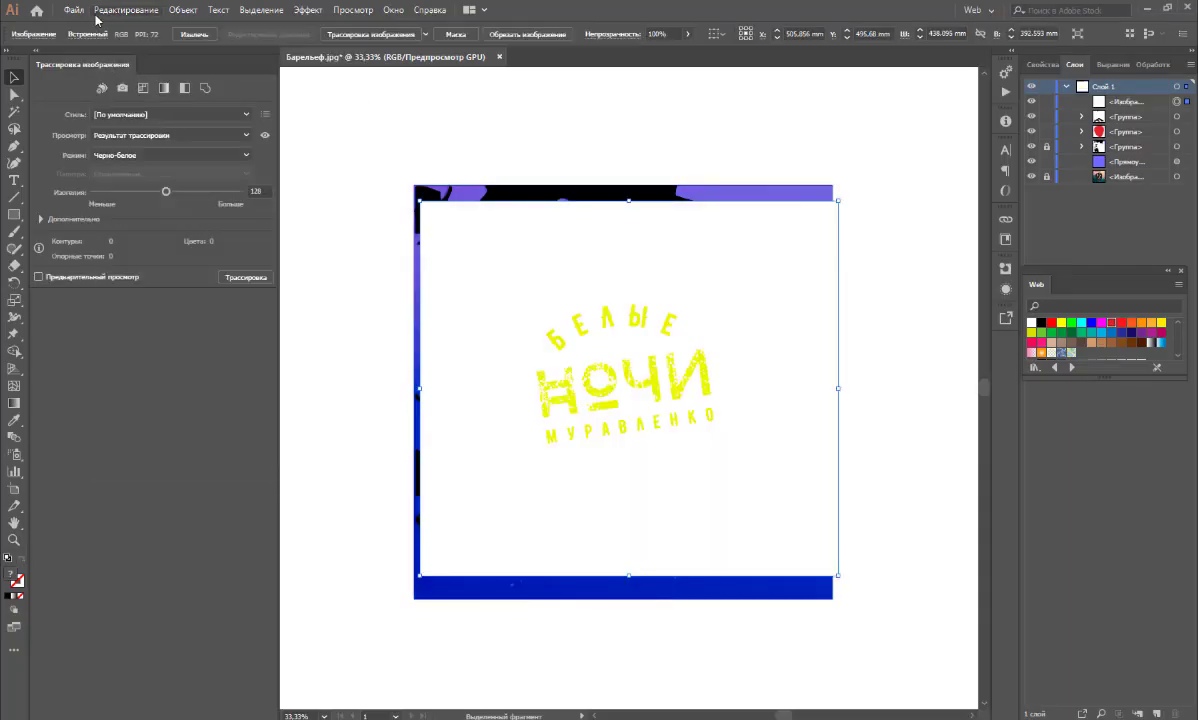
{"action": "left_click", "coordinate": [170, 114]}
Trace the lettering as Silhouettes, expand it, fill it bright green, and hide the red pick
{"action": "left_click", "coordinate": [128, 238]}
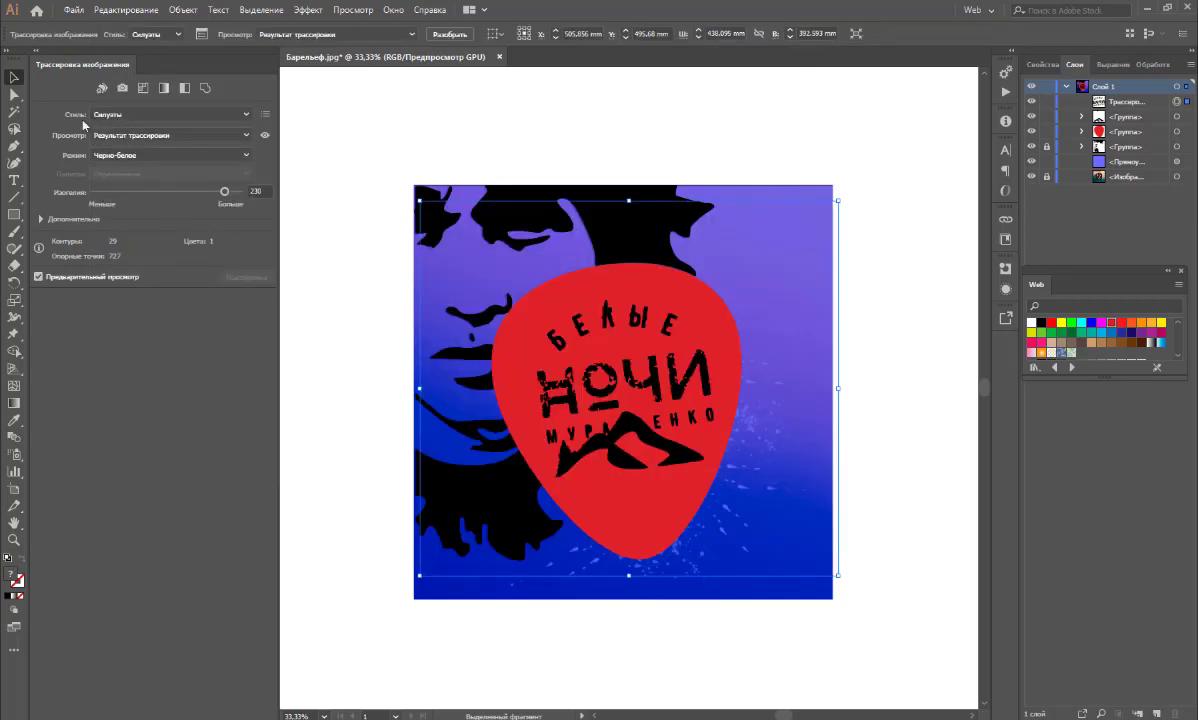
{"action": "left_click", "coordinate": [181, 10]}
{"action": "left_click", "coordinate": [175, 161]}
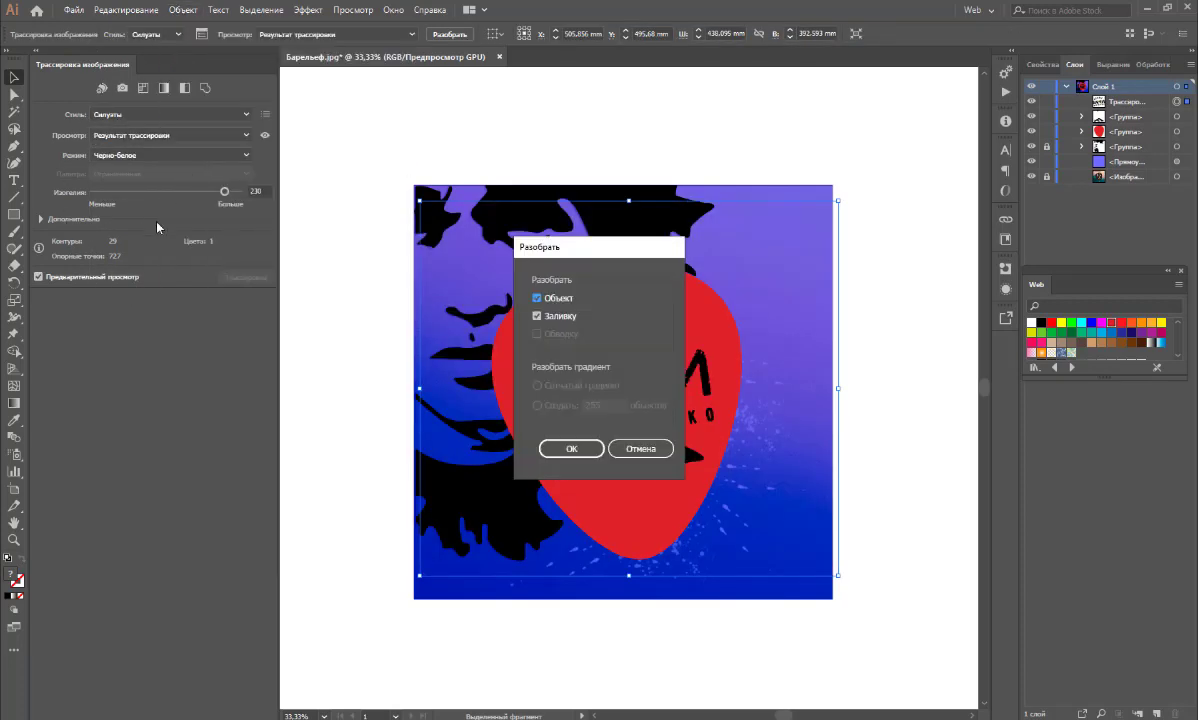
{"action": "left_click", "coordinate": [558, 448]}
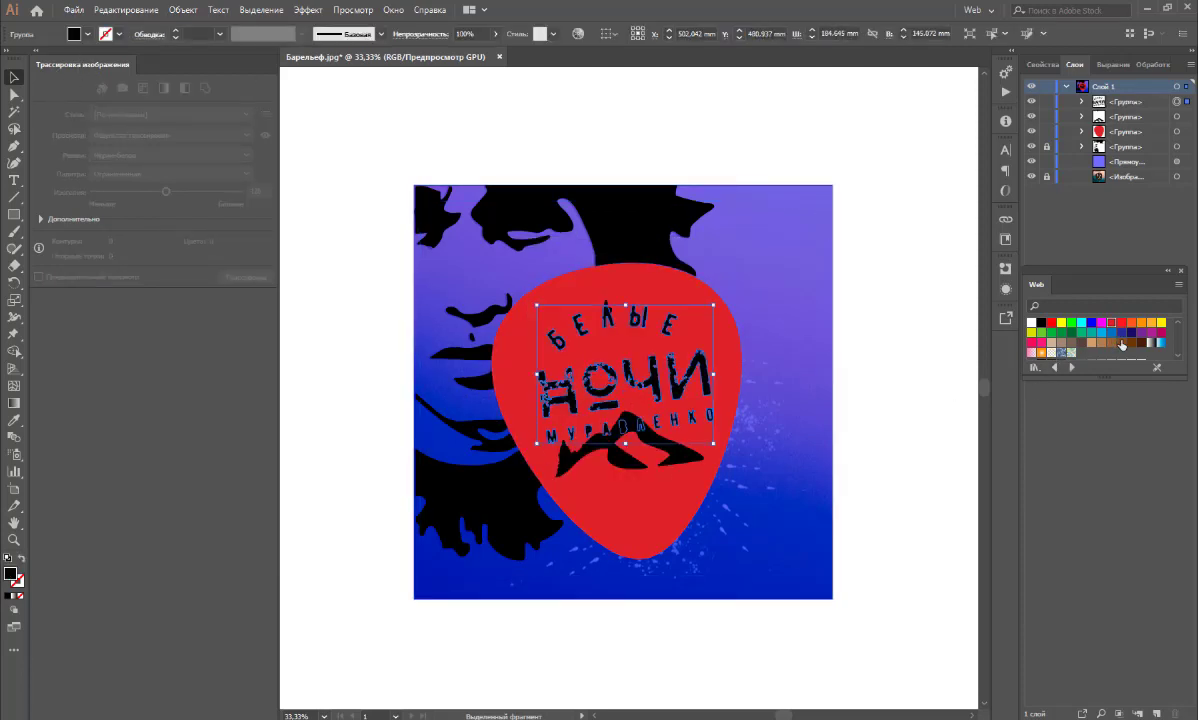
{"action": "left_click", "coordinate": [1072, 323]}
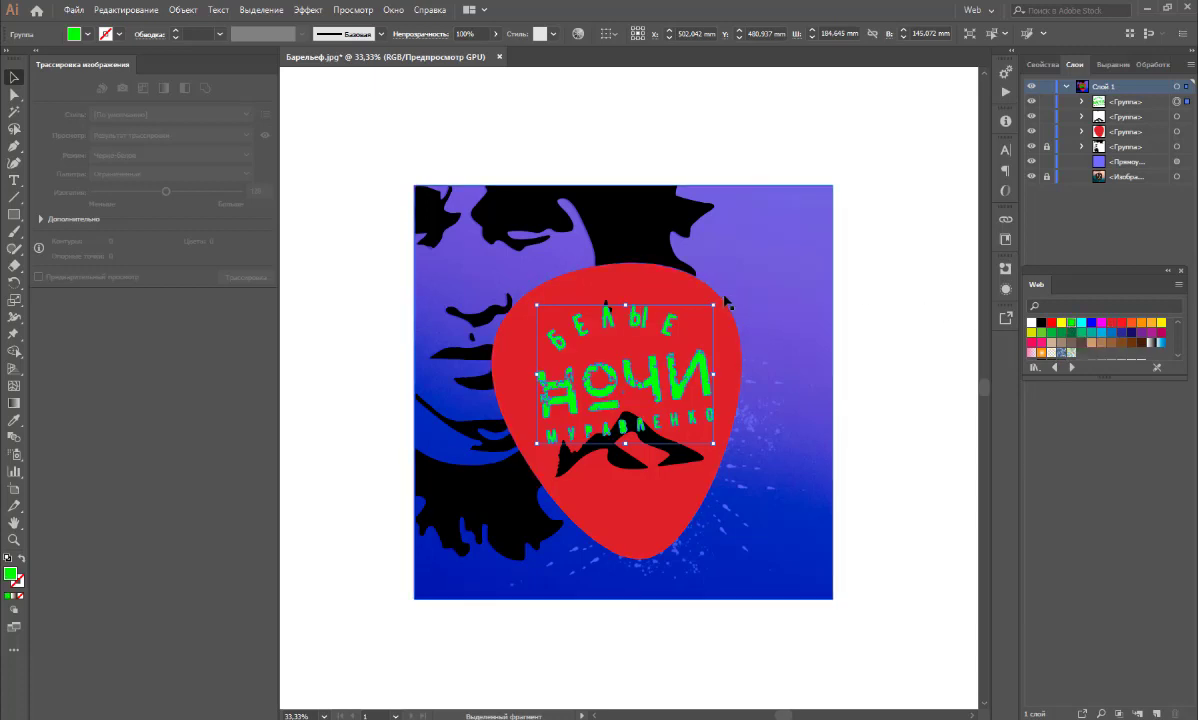
{"action": "left_click", "coordinate": [652, 288]}
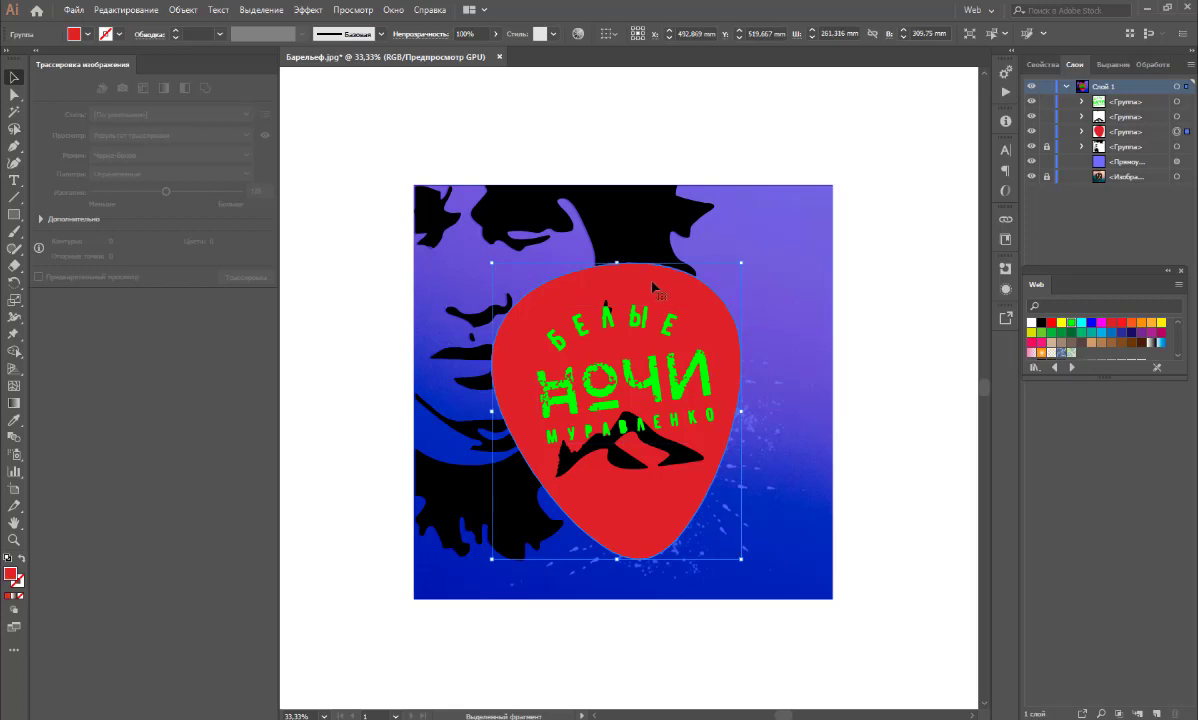
{"action": "left_click", "coordinate": [1032, 132]}
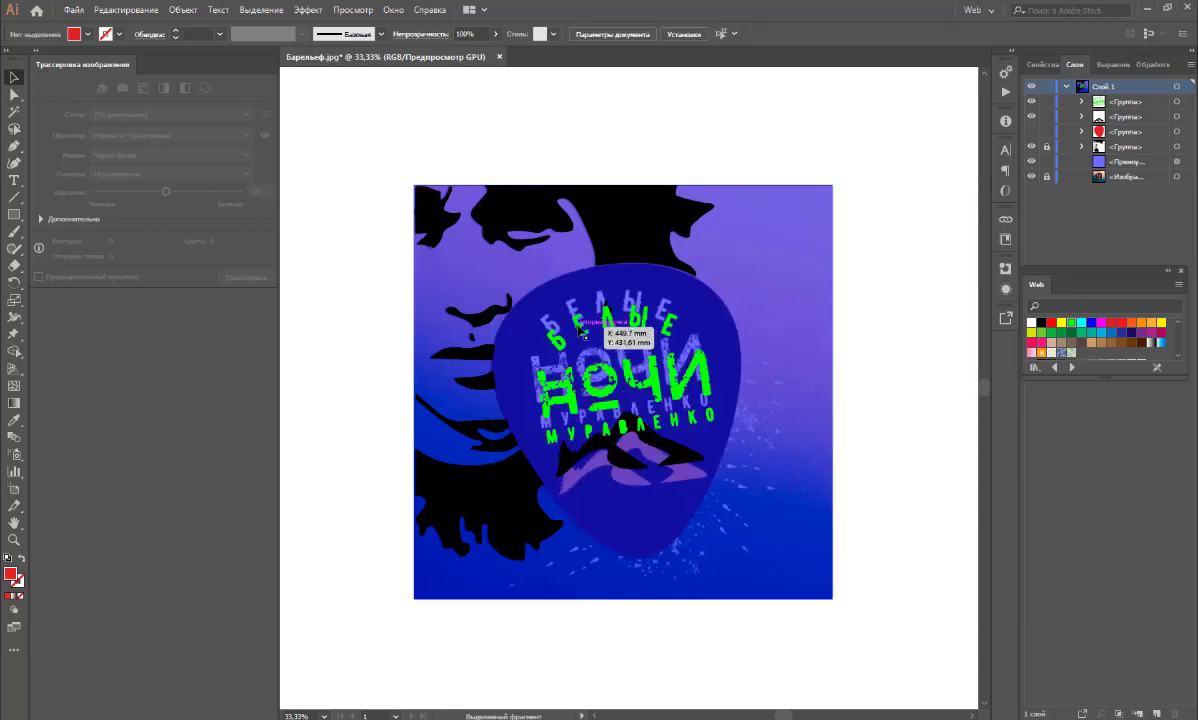
Nudge the green lettering group up and slightly left
{"action": "left_click", "coordinate": [1177, 102]}
{"action": "key", "text": "Up"}
{"action": "key", "text": "Up"}
{"action": "key", "text": "Up"}
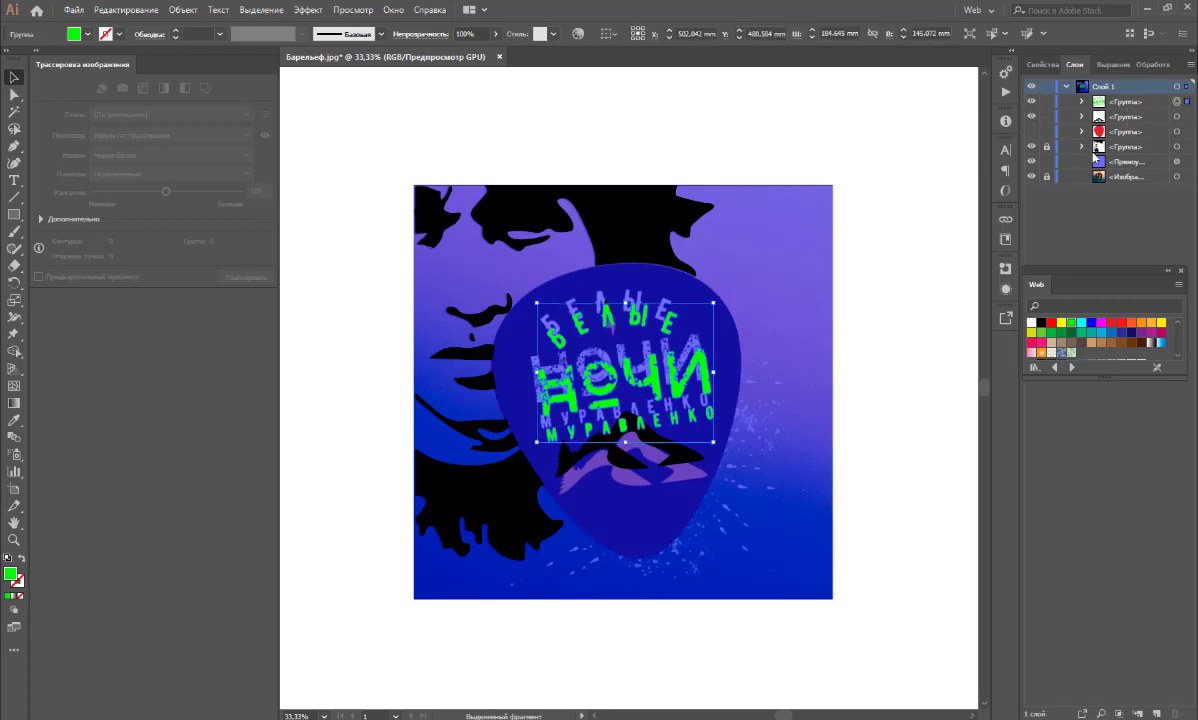
{"action": "key", "text": "Up"}
{"action": "key", "text": "Up"}
{"action": "key", "text": "Up"}
{"action": "key", "text": "Up"}
{"action": "key", "text": "Up"}
{"action": "key", "text": "Up"}
{"action": "key", "text": "Up"}
{"action": "key", "text": "Up"}
{"action": "key", "text": "Up"}
{"action": "key", "text": "Up"}
{"action": "key", "text": "Up"}
{"action": "key", "text": "Up"}
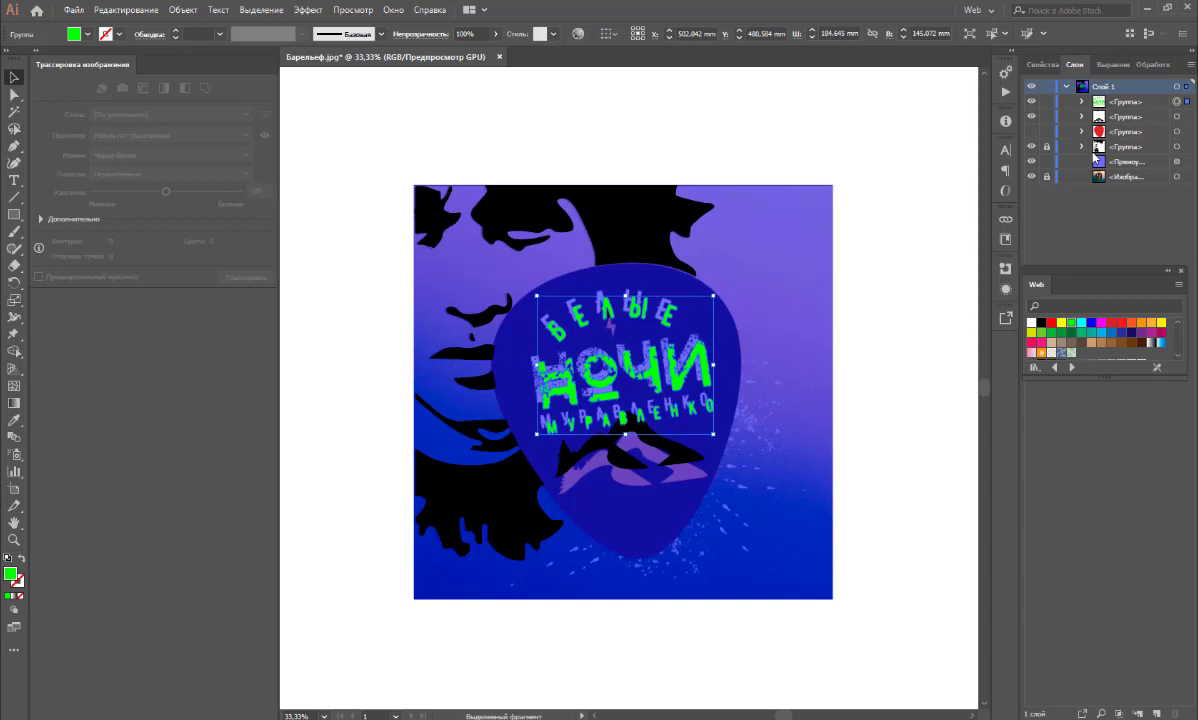
{"action": "key", "text": "Up"}
{"action": "key", "text": "Up"}
{"action": "key", "text": "Up"}
{"action": "key", "text": "Up"}
{"action": "key", "text": "Up"}
{"action": "key", "text": "Up"}
{"action": "key", "text": "Up"}
{"action": "key", "text": "Up"}
{"action": "key", "text": "Up"}
{"action": "key", "text": "Left"}
{"action": "key", "text": "Left"}
{"action": "key", "text": "Left"}
{"action": "key", "text": "Up"}
{"action": "key", "text": "Up"}
{"action": "key", "text": "Up"}
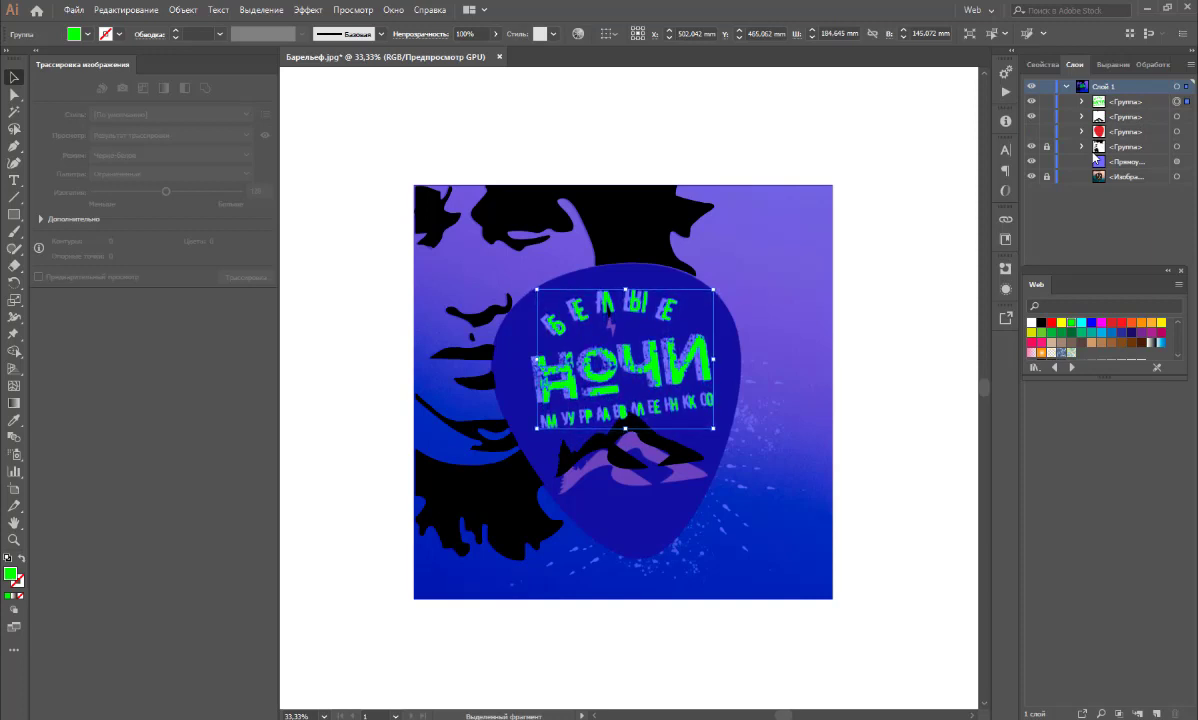
{"action": "key", "text": "Up"}
{"action": "key", "text": "Up"}
{"action": "key", "text": "Up"}
{"action": "key", "text": "Up"}
{"action": "key", "text": "Up"}
{"action": "key", "text": "Up"}
{"action": "key", "text": "Up"}
{"action": "key", "text": "Up"}
{"action": "key", "text": "Up"}
{"action": "key", "text": "Left"}
{"action": "key", "text": "Left"}
{"action": "key", "text": "Left"}
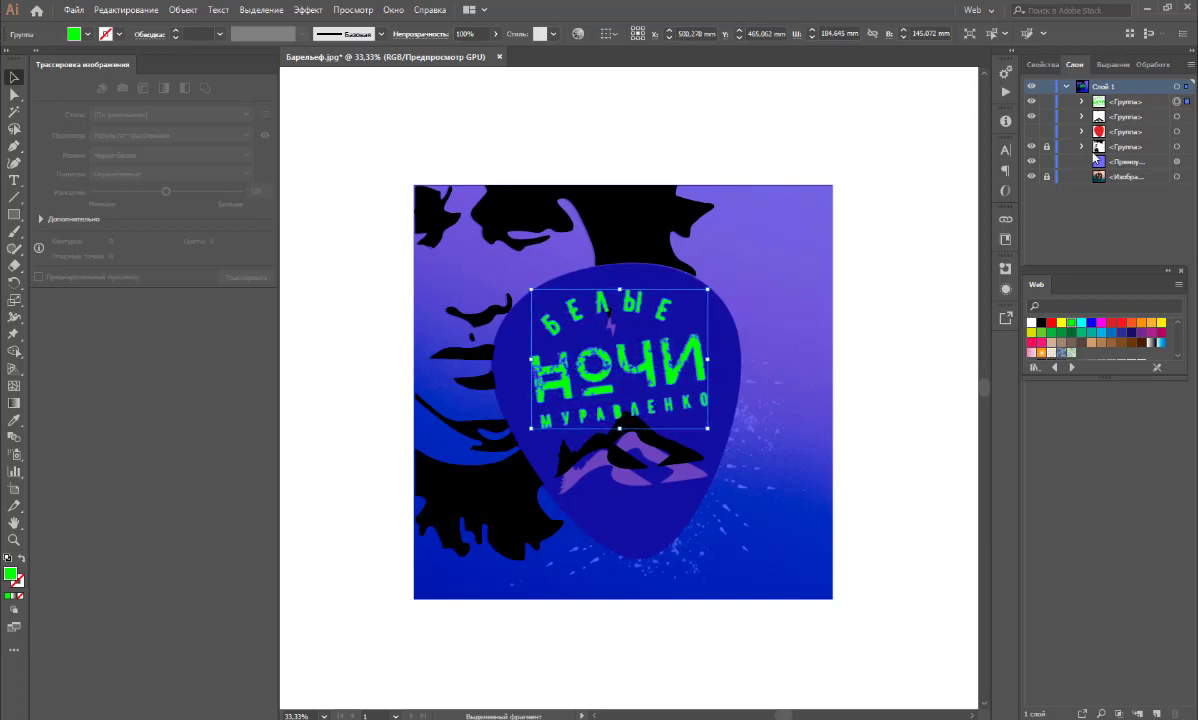
{"action": "key", "text": "Left"}
{"action": "key", "text": "Left"}
{"action": "key", "text": "Left"}
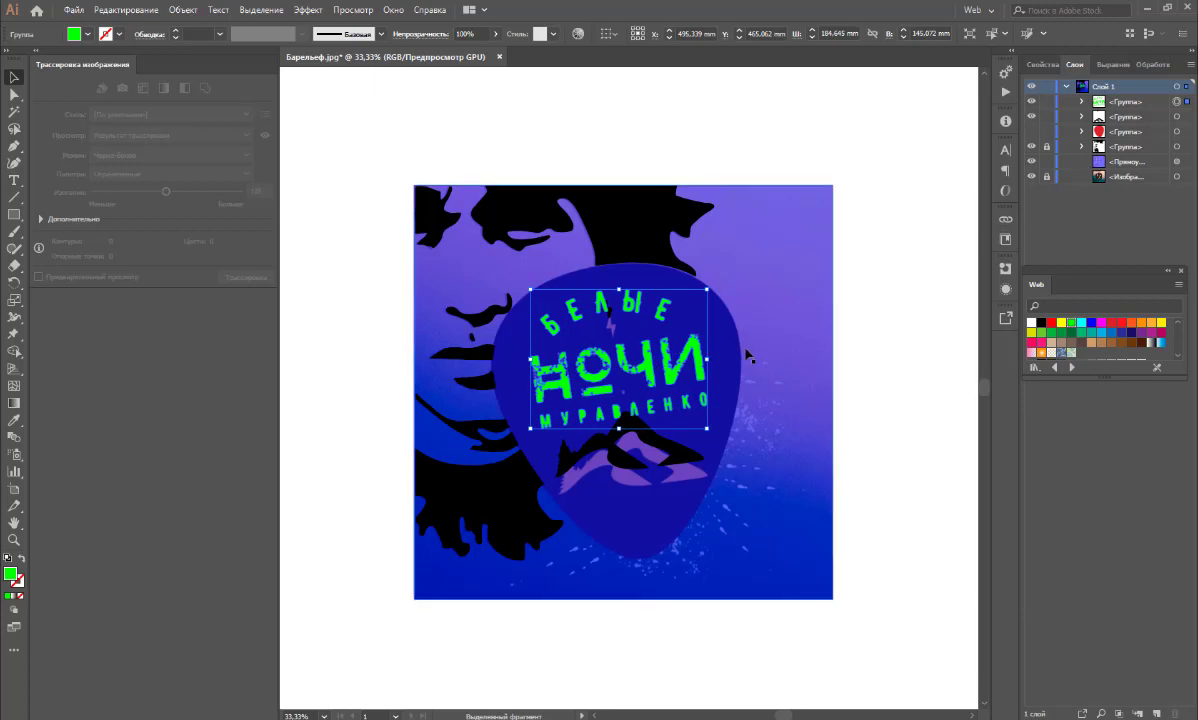
Move the black mountain shape down and slightly right beneath НОЧИ
{"action": "left_click_drag", "start_coordinate": [625, 458], "coordinate": [621, 440]}
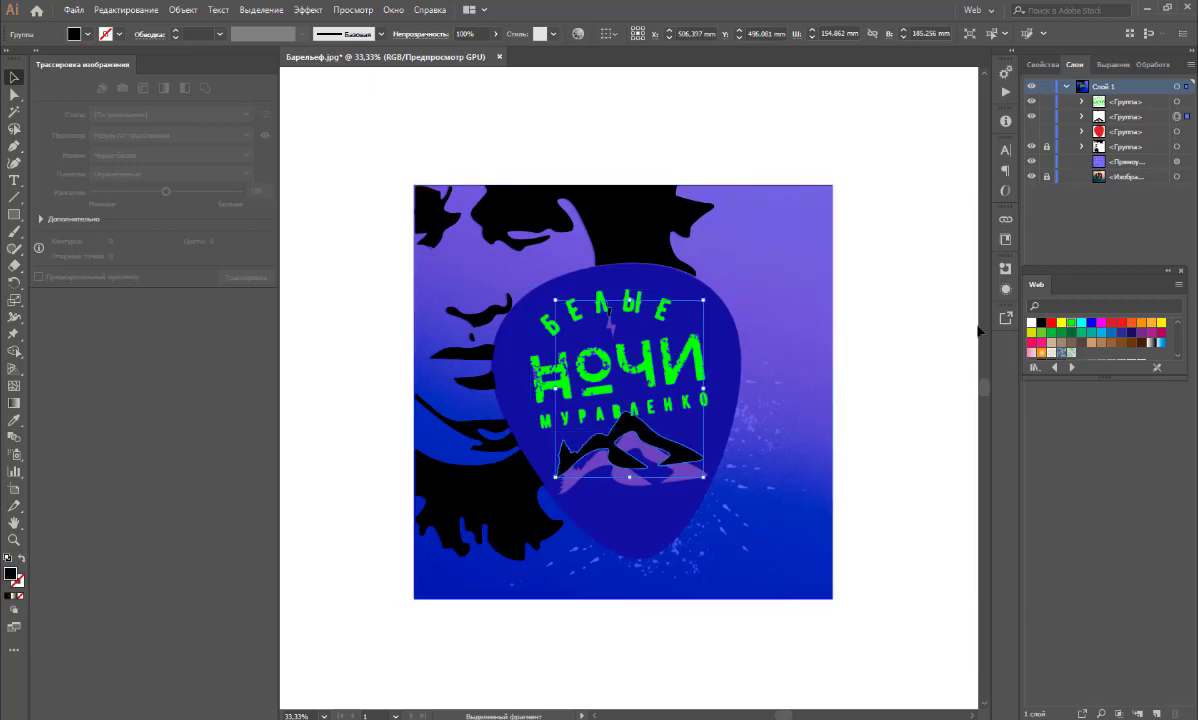
{"action": "key", "text": "Down"}
{"action": "key", "text": "Down"}
{"action": "key", "text": "Down"}
{"action": "key", "text": "Down"}
{"action": "key", "text": "Down"}
{"action": "key", "text": "Down"}
{"action": "key", "text": "Down"}
{"action": "key", "text": "Down"}
{"action": "key", "text": "Down"}
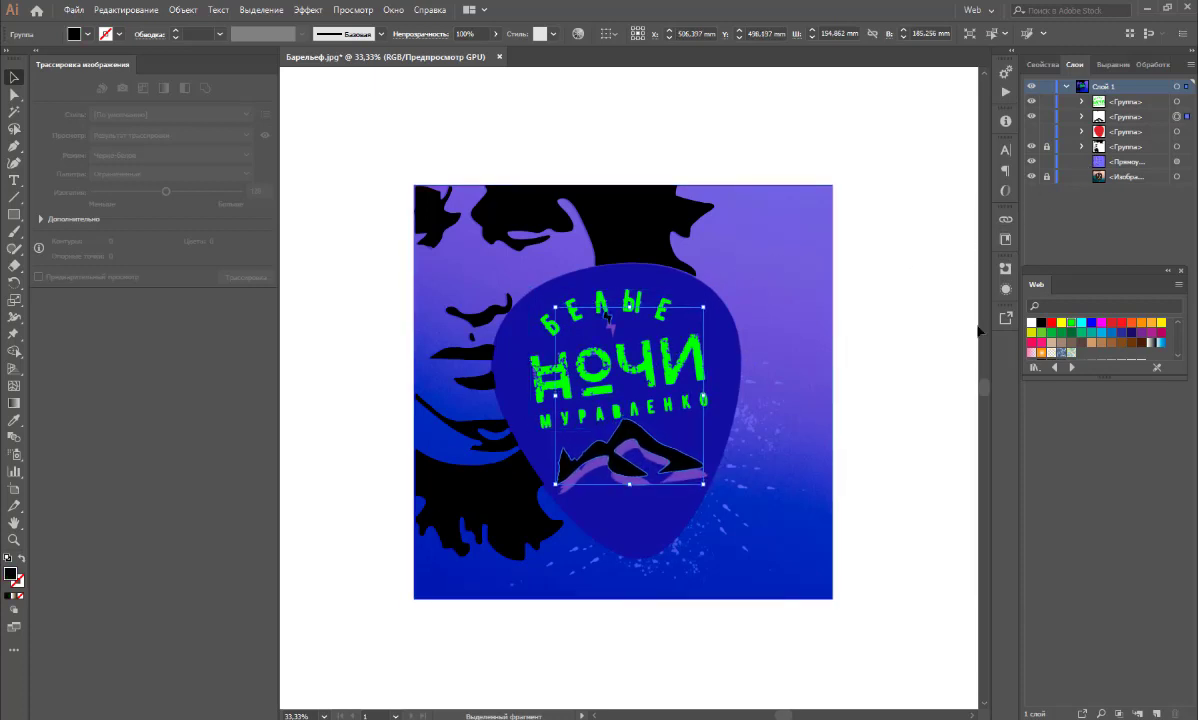
{"action": "key", "text": "Down"}
{"action": "key", "text": "Down"}
{"action": "key", "text": "Down"}
{"action": "key", "text": "Right"}
{"action": "key", "text": "Right"}
{"action": "key", "text": "Right"}
{"action": "key", "text": "Right"}
{"action": "key", "text": "Right"}
{"action": "key", "text": "Right"}
{"action": "key", "text": "Down"}
{"action": "key", "text": "Down"}
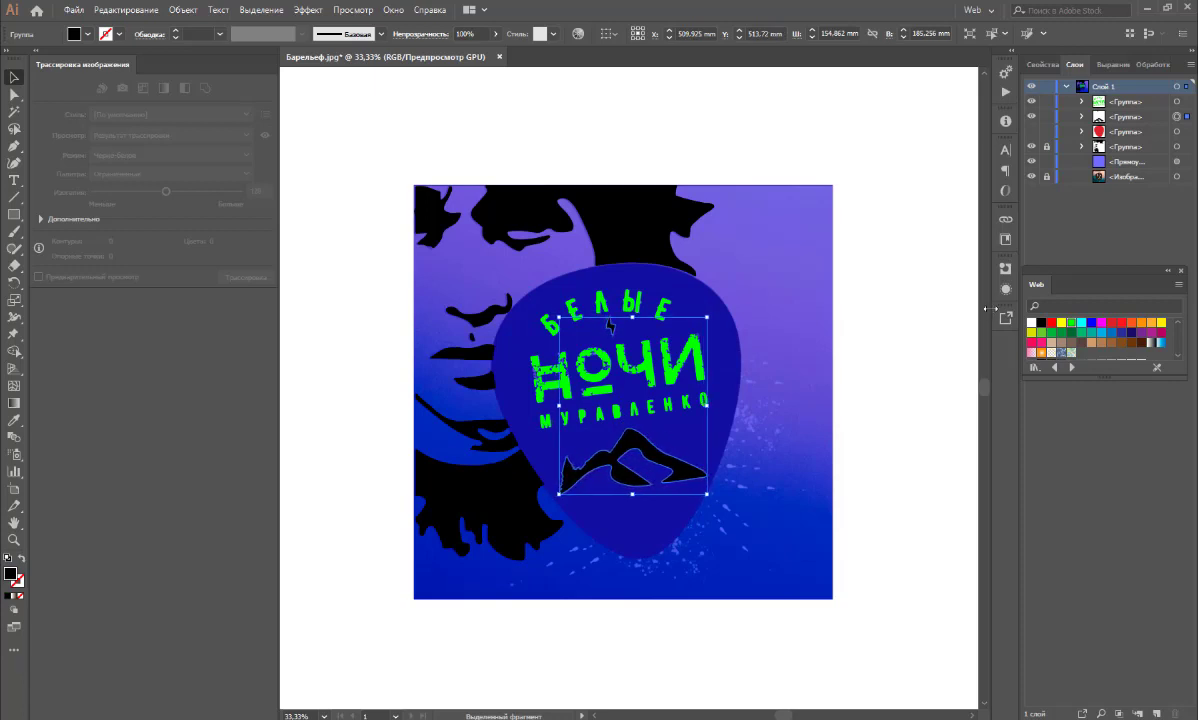
Show the red pick again and save the poster as Барельеф.ai
{"action": "left_click", "coordinate": [940, 310]}
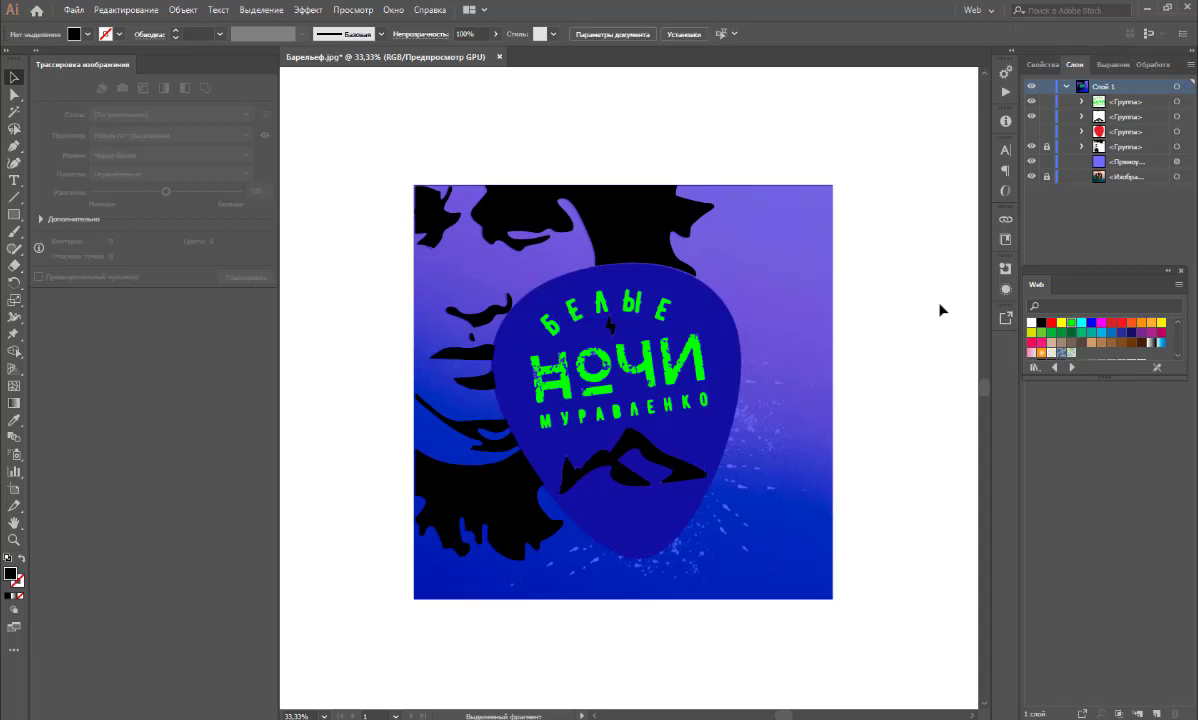
{"action": "left_click", "coordinate": [1032, 131]}
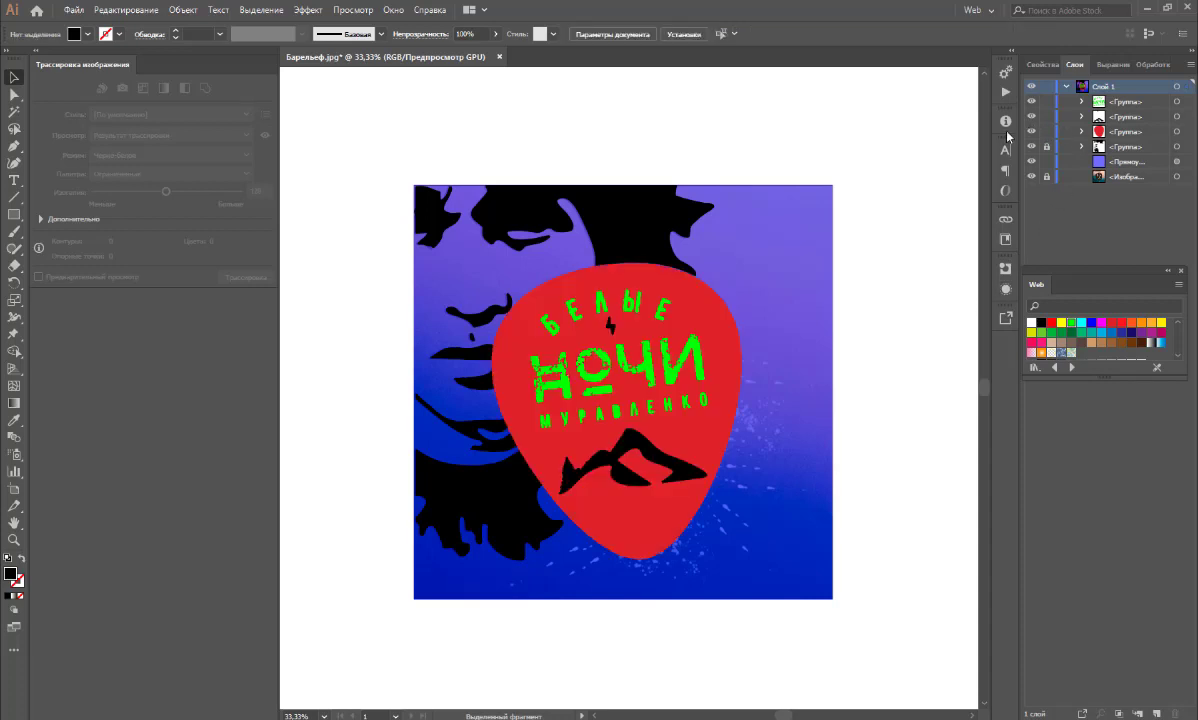
{"action": "left_click", "coordinate": [76, 12]}
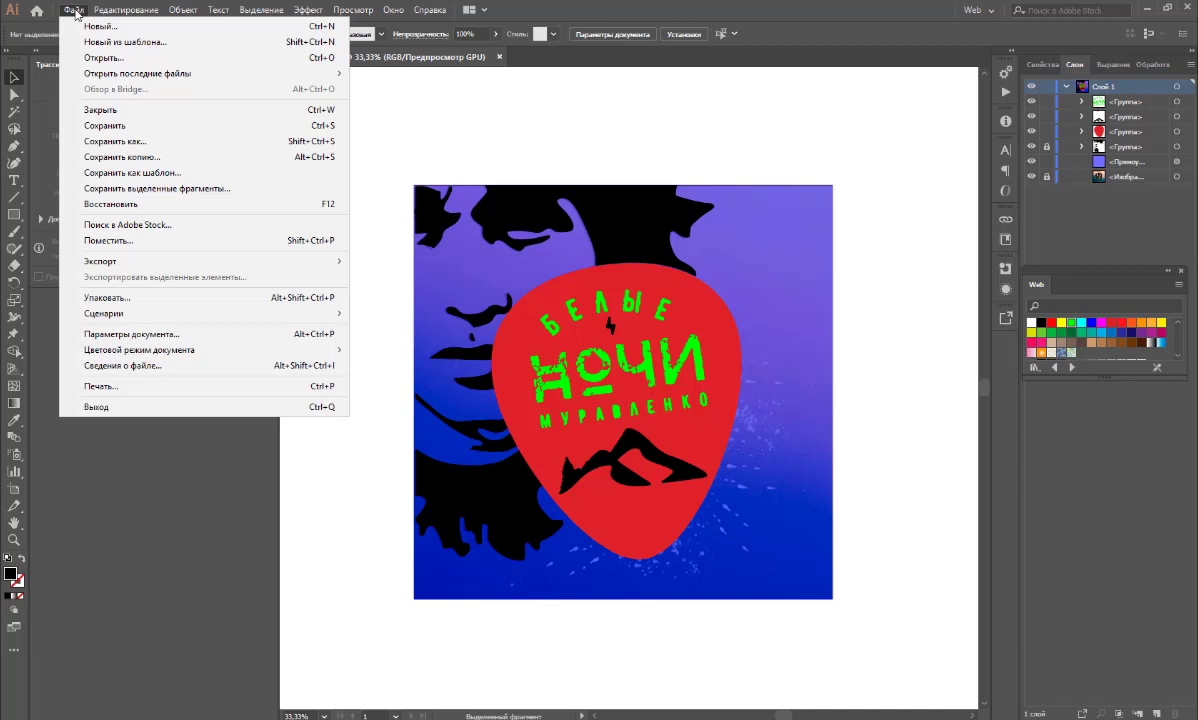
{"action": "left_click", "coordinate": [116, 142]}
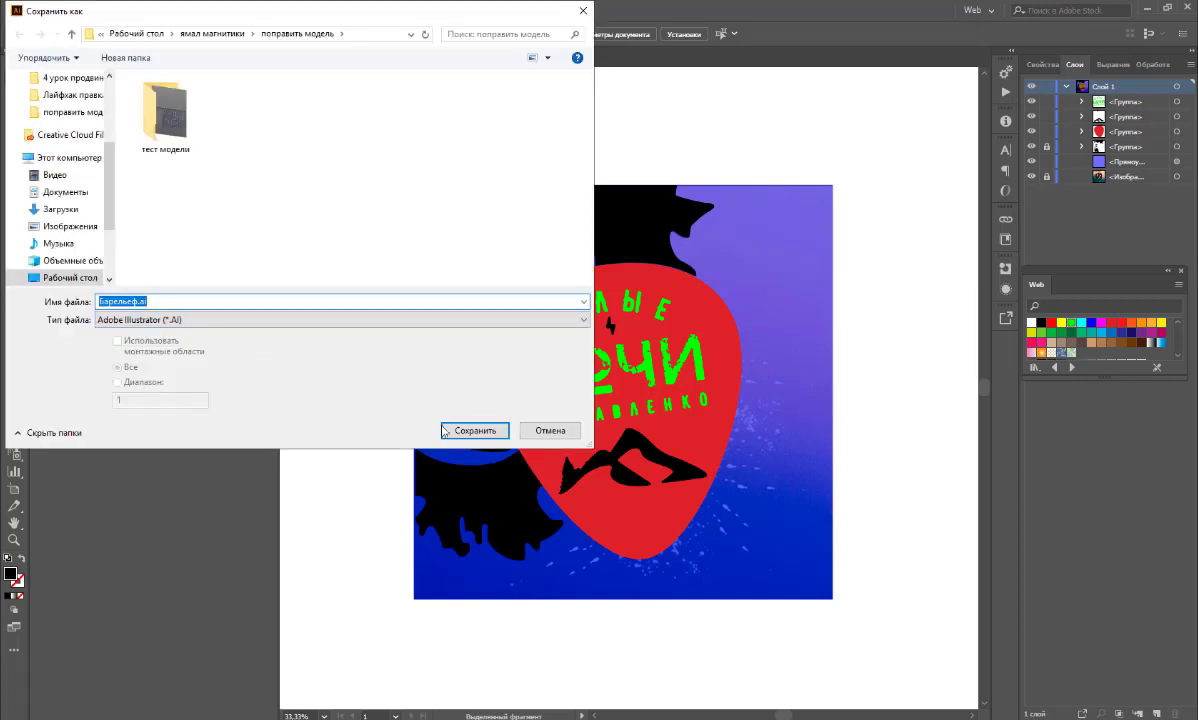
{"action": "left_click", "coordinate": [475, 430]}
Set the save version to Illustrator 8, accept the warning, and minimize Illustrator
{"action": "left_click", "coordinate": [560, 162]}
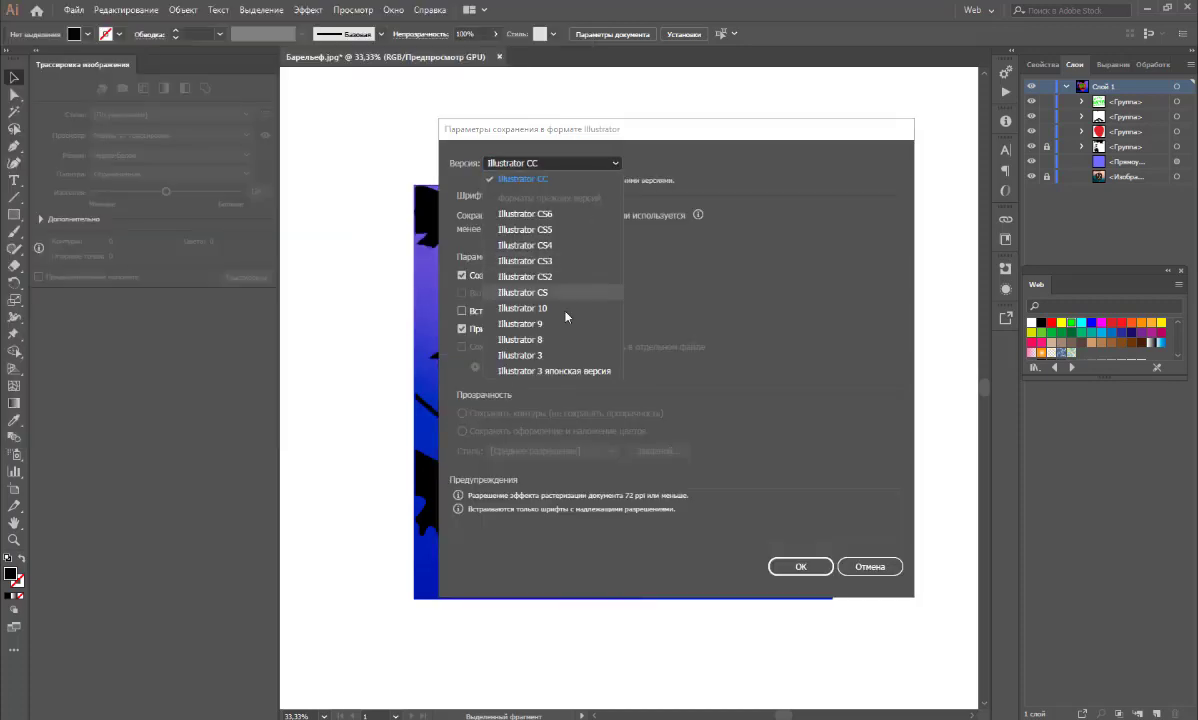
{"action": "left_click", "coordinate": [545, 339]}
{"action": "left_click", "coordinate": [800, 622]}
{"action": "key", "text": "Return"}
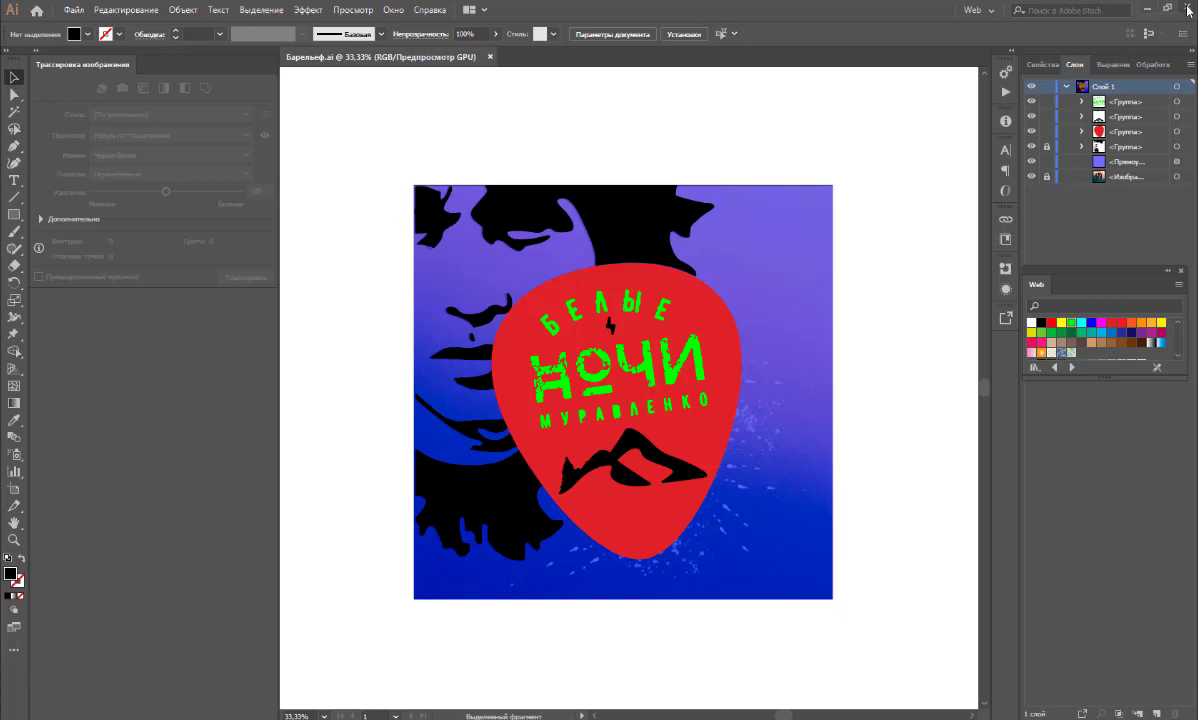
{"action": "left_click", "coordinate": [1148, 10]}
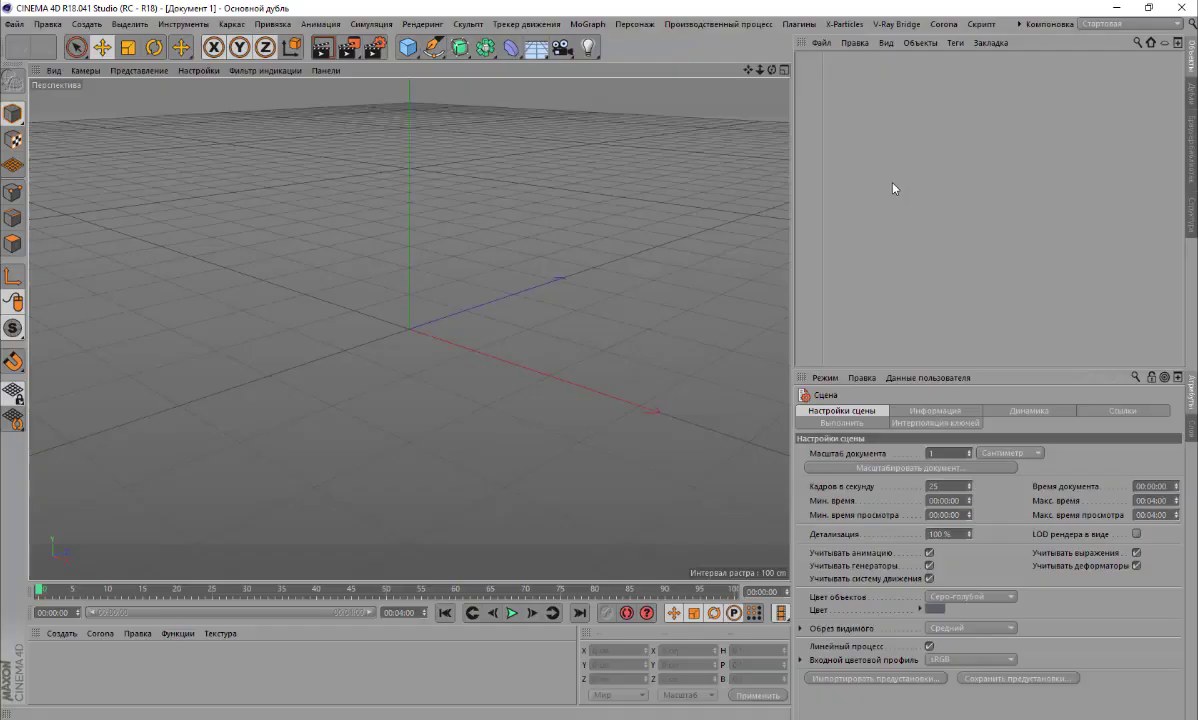
Open Барельеф.ai in Cinema 4D, accepting the Illustrator import settings
{"action": "left_click", "coordinate": [823, 44]}
{"action": "left_click", "coordinate": [835, 59]}
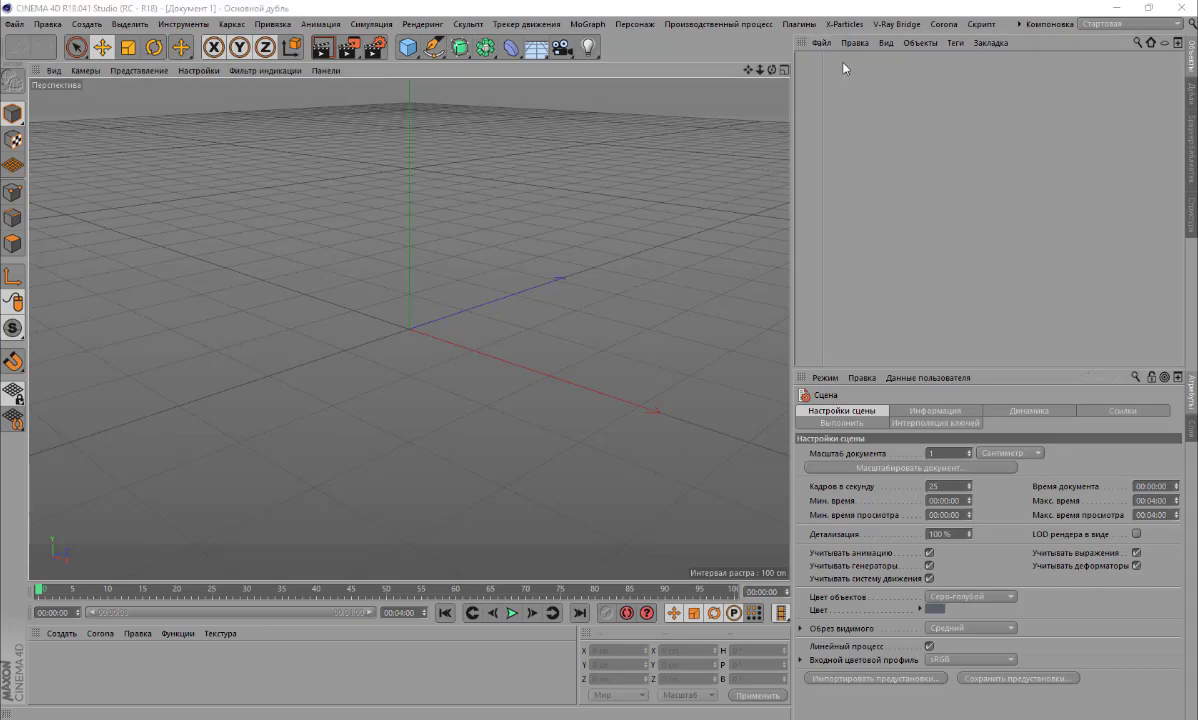
{"action": "left_click", "coordinate": [435, 140]}
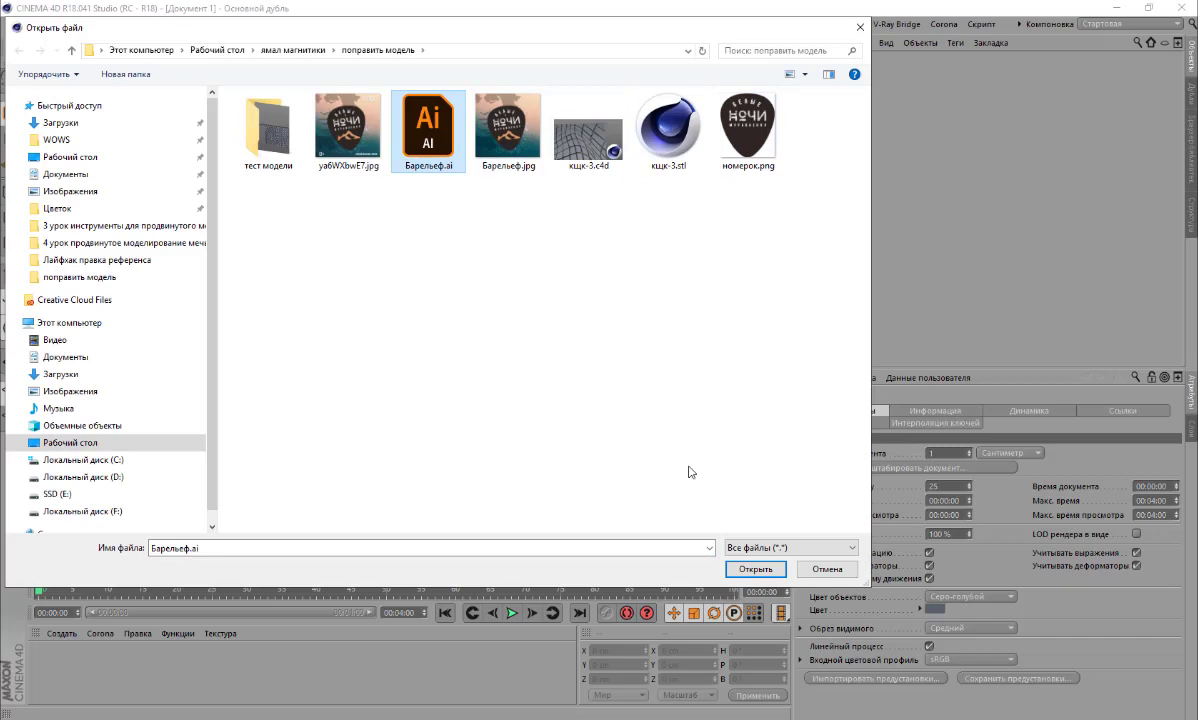
{"action": "left_click", "coordinate": [748, 568]}
{"action": "left_click", "coordinate": [709, 709]}
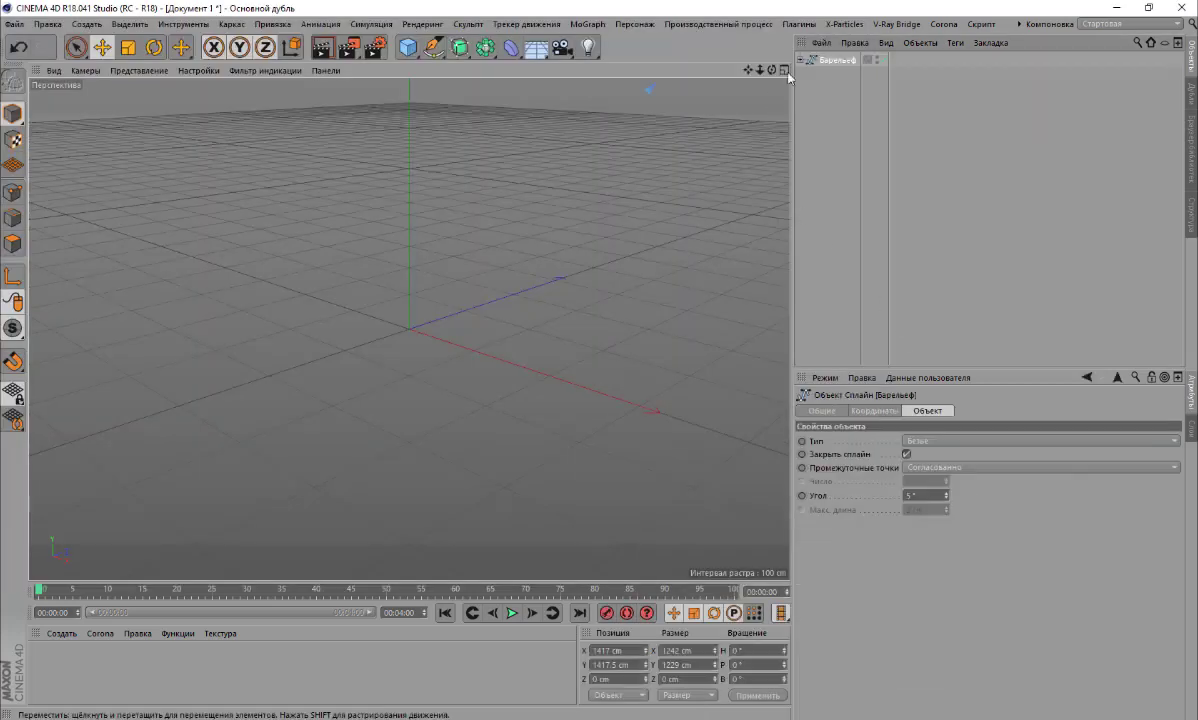
Zero the Барельеф spline's X and Y positions to centre it at the origin
{"action": "left_click", "coordinate": [872, 411]}
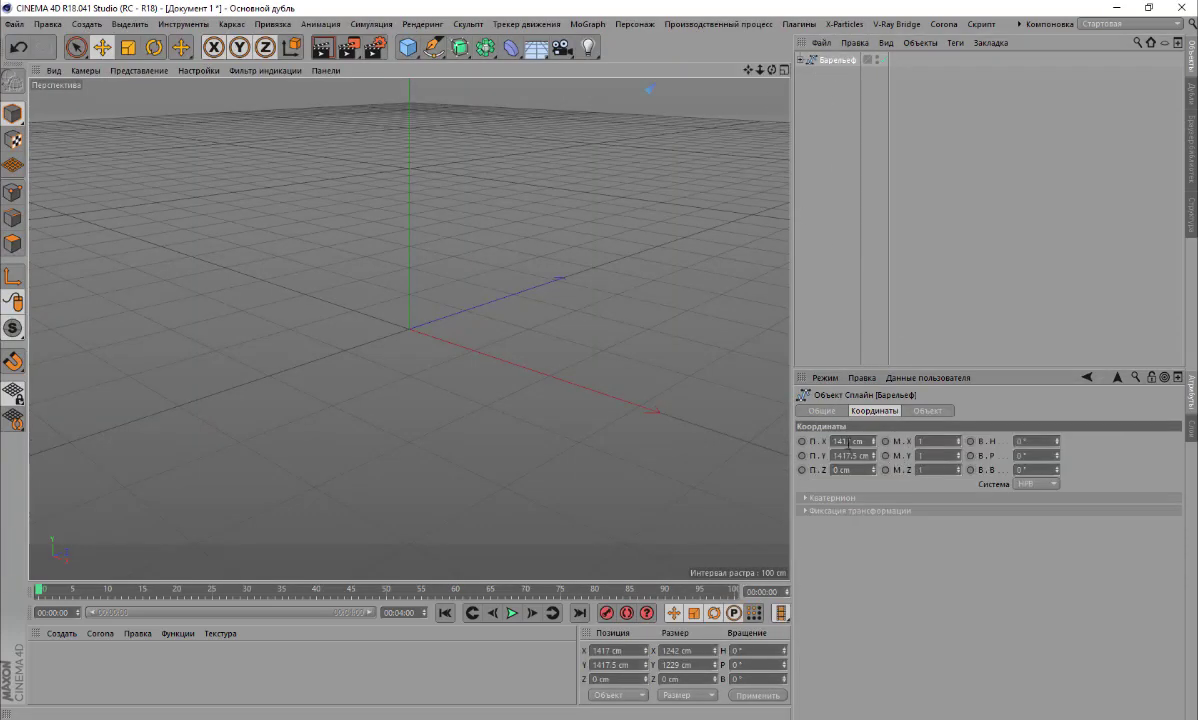
{"action": "double_click", "coordinate": [851, 441]}
{"action": "type", "text": "0"}
{"action": "type", "text": "0"}
{"action": "key", "text": "Return"}
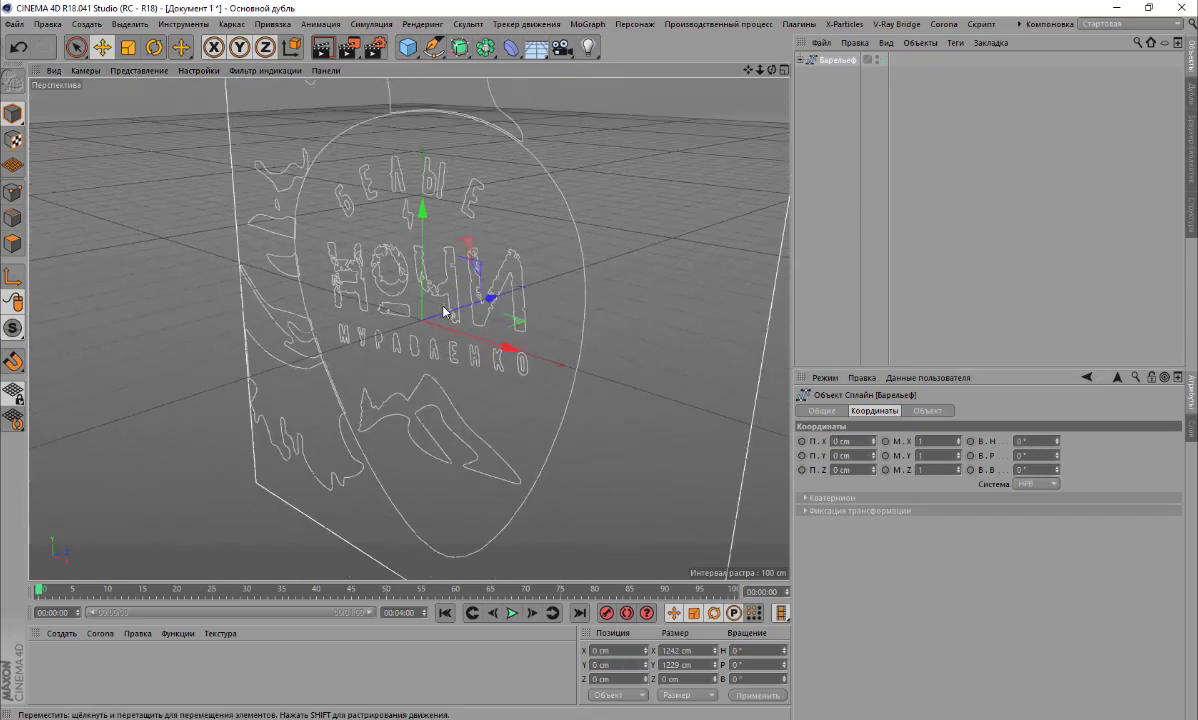
Expand Барельеф and Путь 10, inspecting Путь 41 and Путь 9 among the child paths
{"action": "scroll", "coordinate": [445, 312], "scroll_direction": "down", "scroll_amount": 5}
{"action": "left_click", "coordinate": [801, 60]}
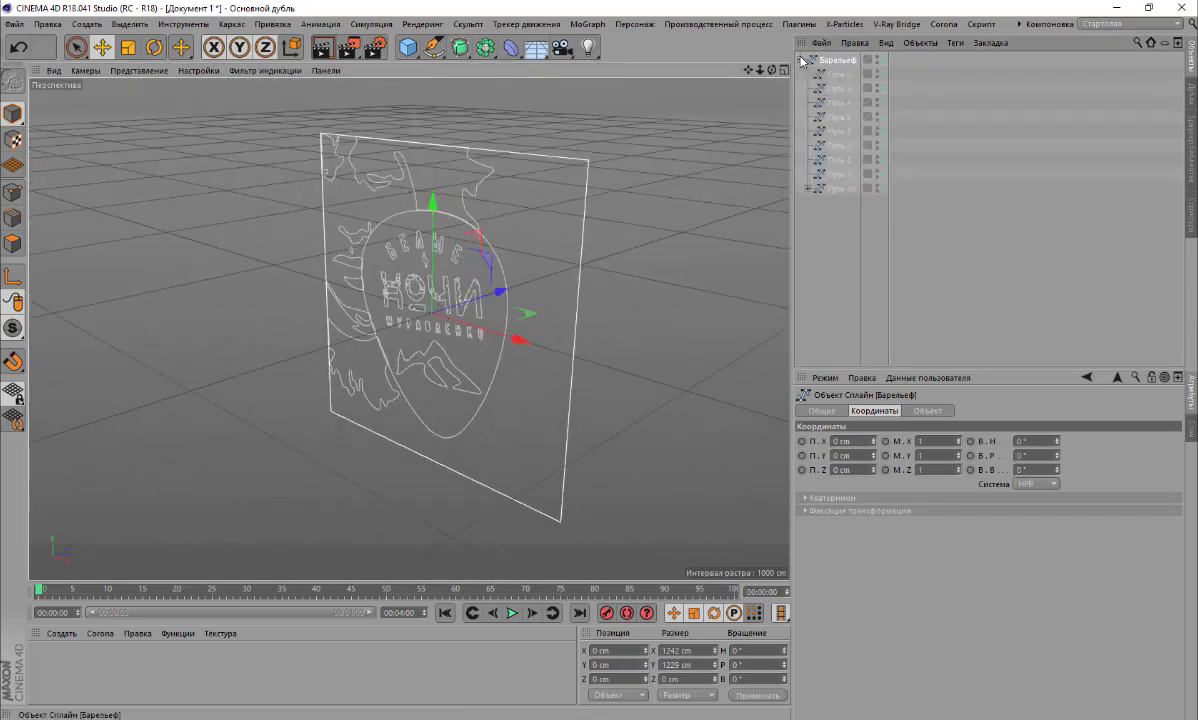
{"action": "left_click", "coordinate": [808, 188]}
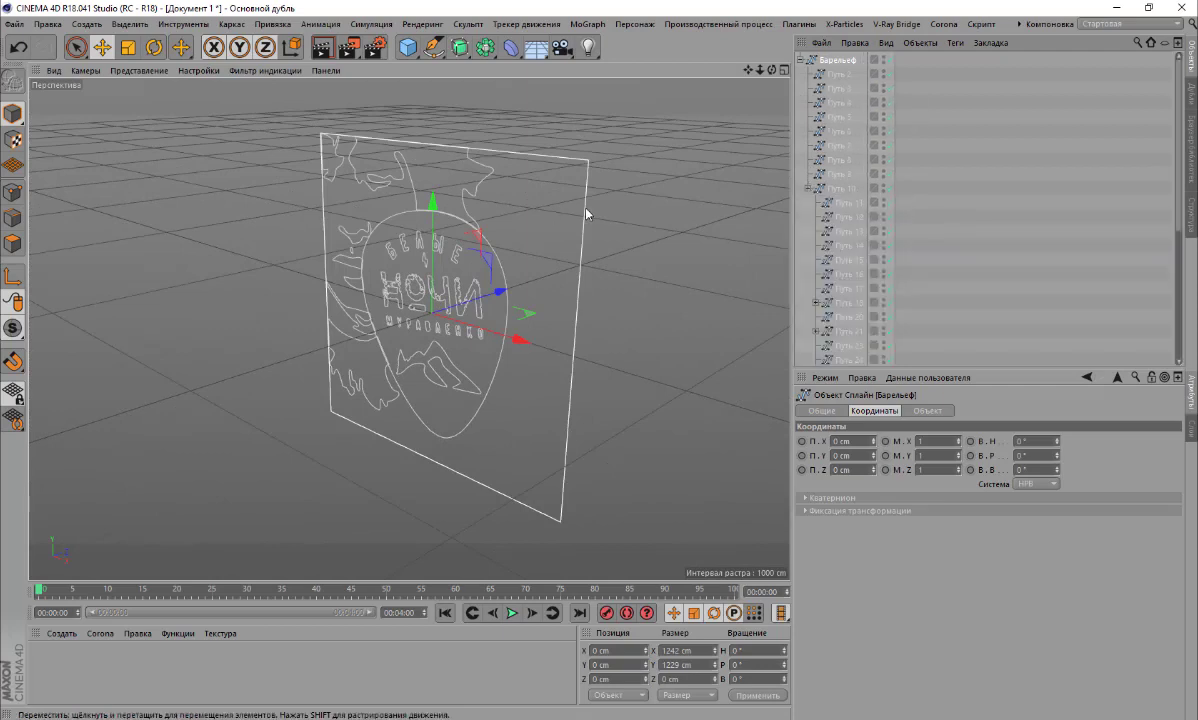
{"action": "scroll", "coordinate": [857, 258], "scroll_direction": "down", "scroll_amount": 5}
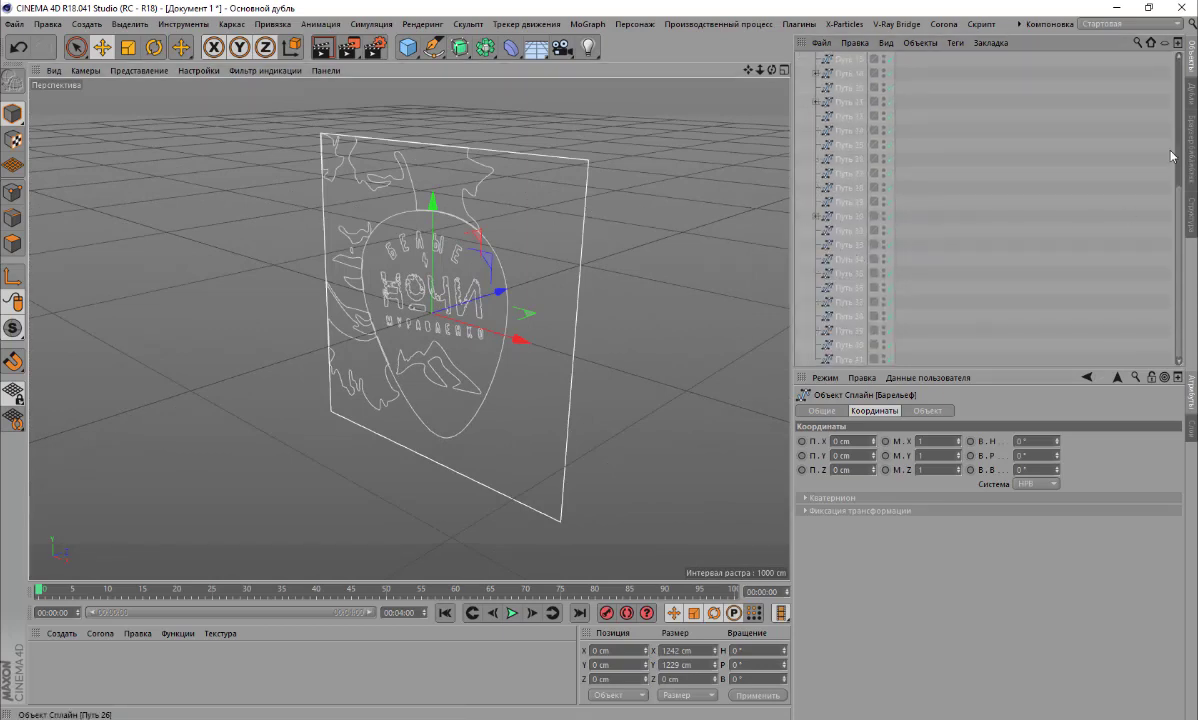
{"action": "left_click", "coordinate": [846, 360]}
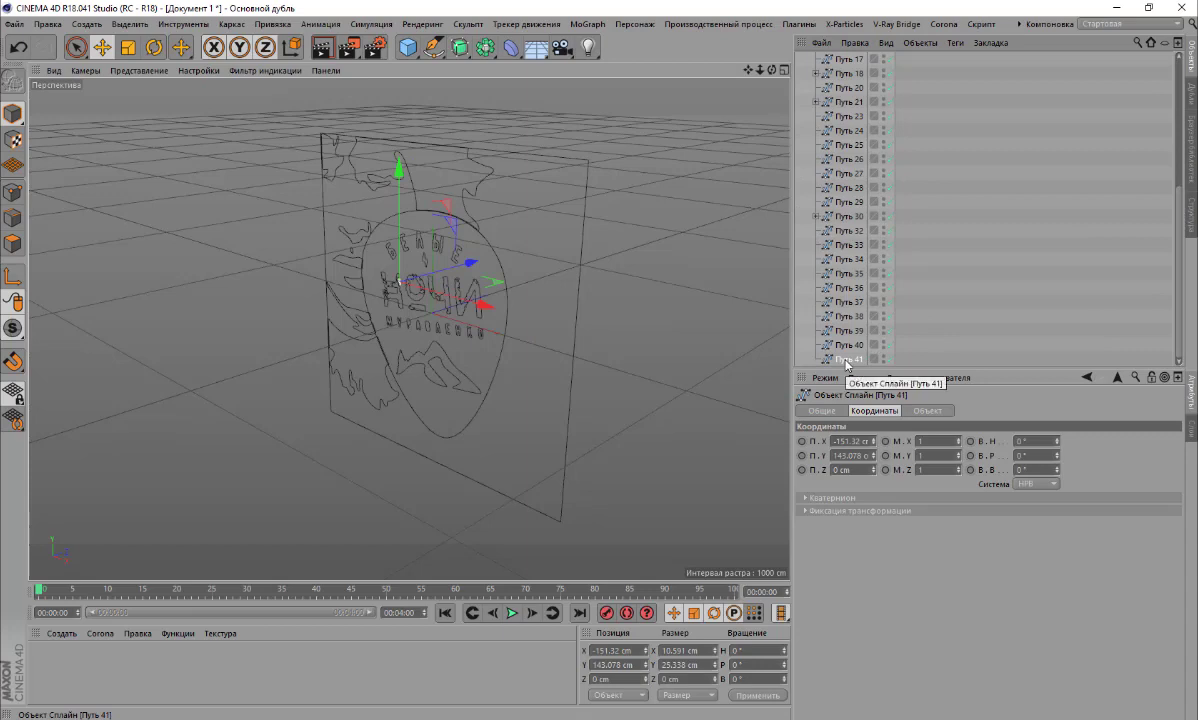
{"action": "scroll", "coordinate": [815, 299], "scroll_direction": "up", "scroll_amount": 5}
{"action": "left_click", "coordinate": [809, 188]}
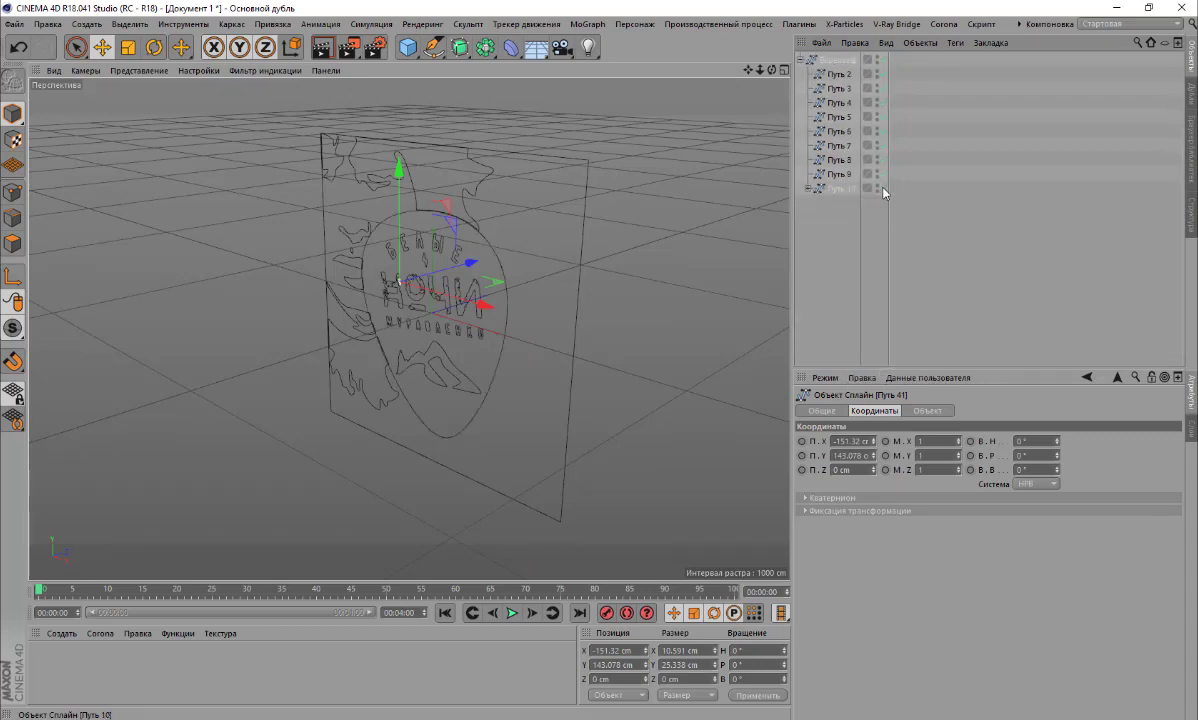
{"action": "left_click", "coordinate": [843, 174]}
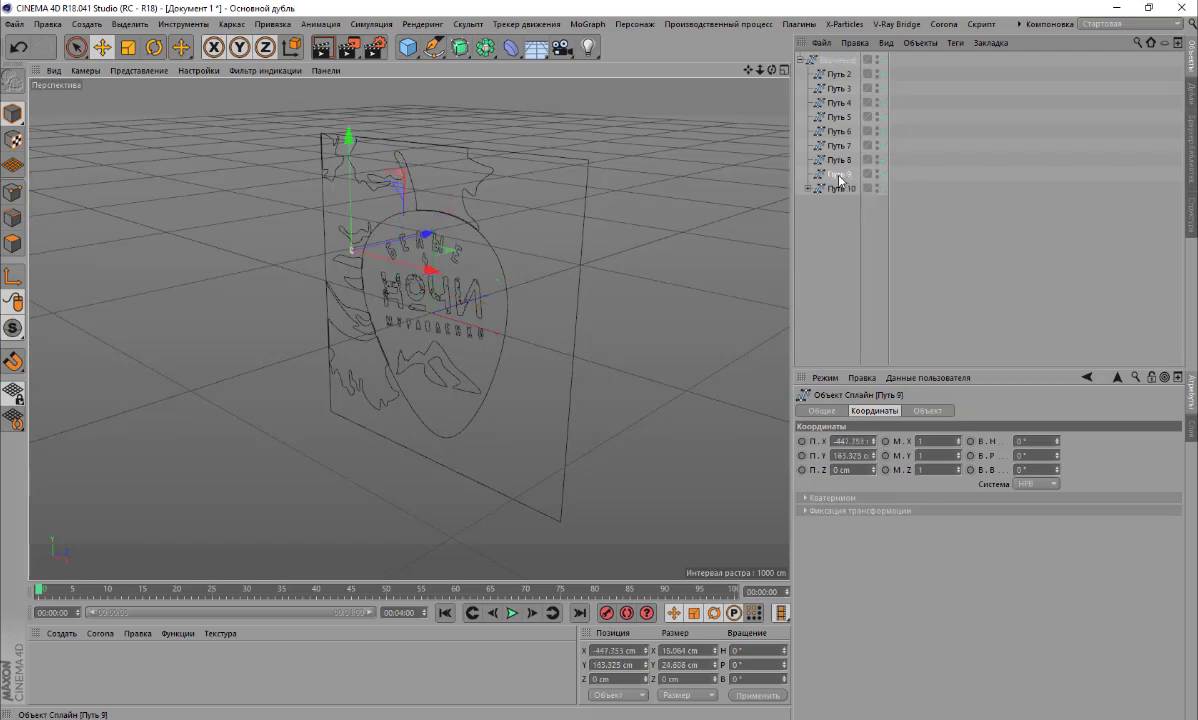
Step through Путь 3 to Путь 11 to identify each outline, including the pick Путь 10
{"action": "left_click", "coordinate": [840, 131]}
{"action": "left_click", "coordinate": [838, 88]}
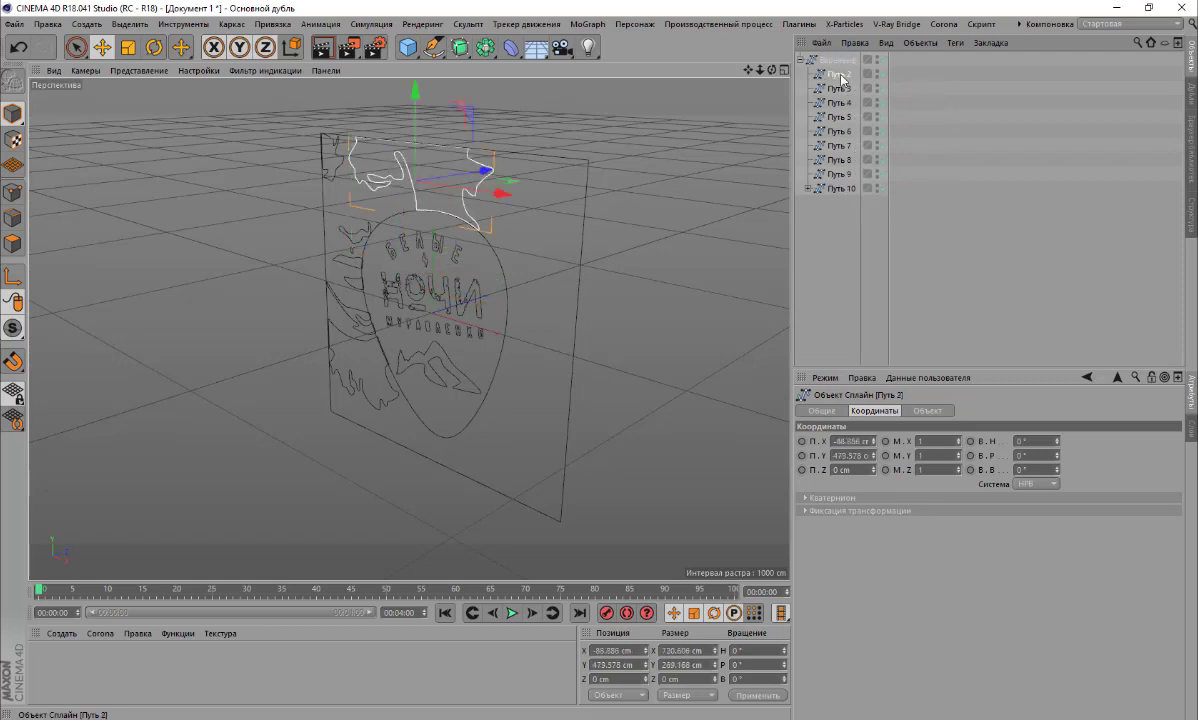
{"action": "left_click", "coordinate": [834, 103]}
{"action": "left_click", "coordinate": [836, 117]}
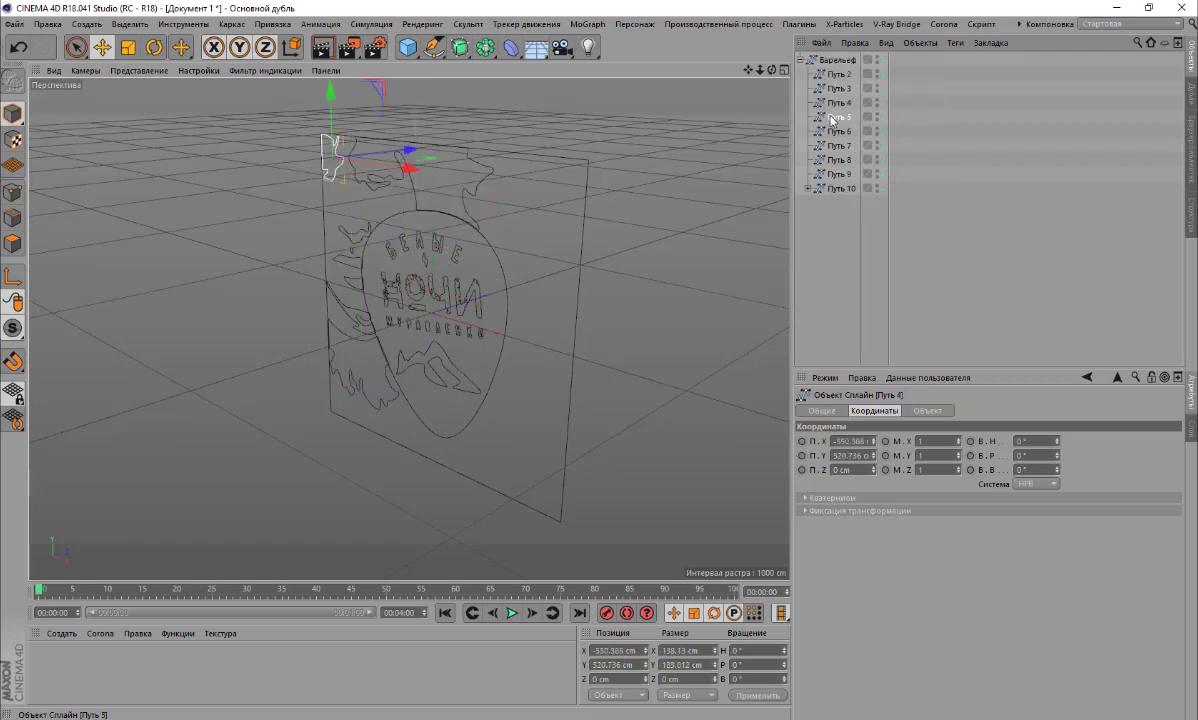
{"action": "left_click", "coordinate": [837, 131]}
{"action": "left_click", "coordinate": [838, 146]}
{"action": "left_click", "coordinate": [838, 160]}
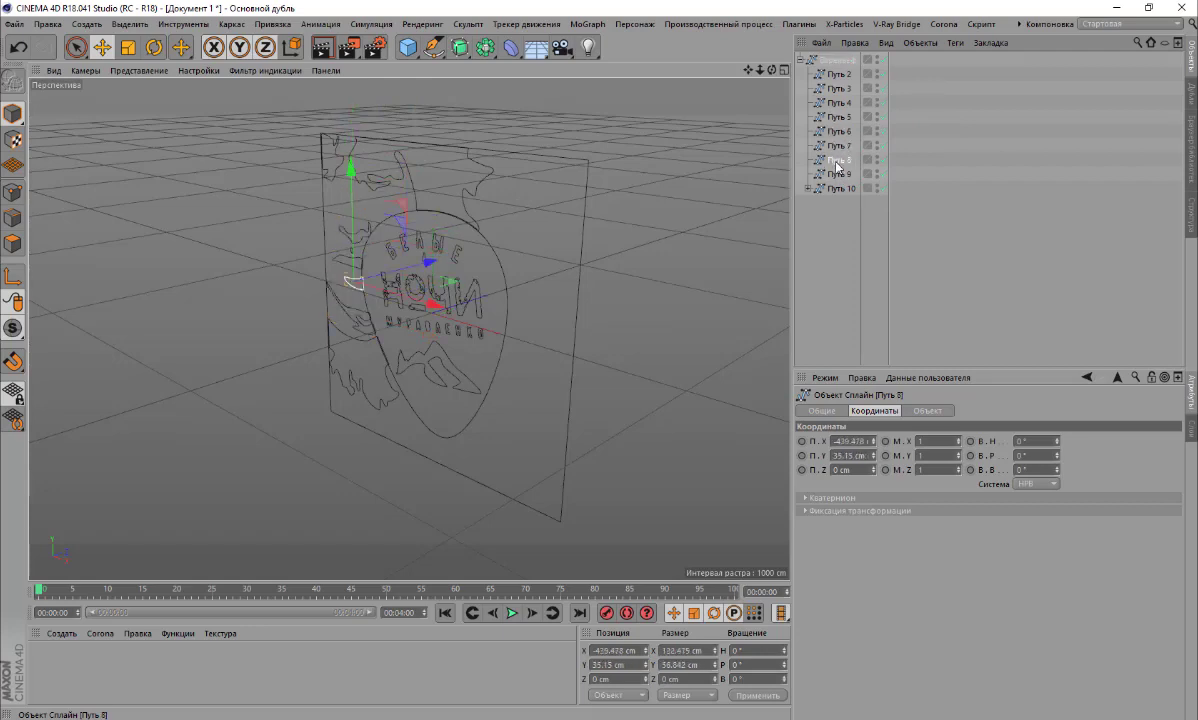
{"action": "left_click", "coordinate": [838, 188]}
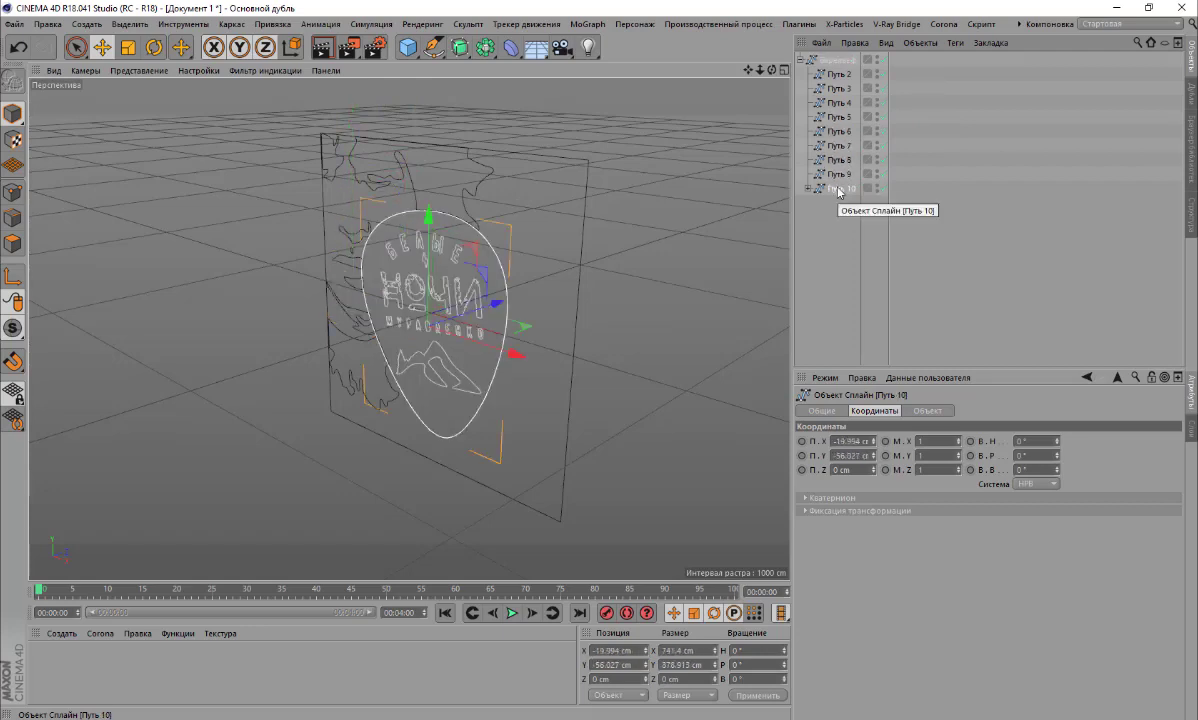
{"action": "left_click", "coordinate": [807, 188]}
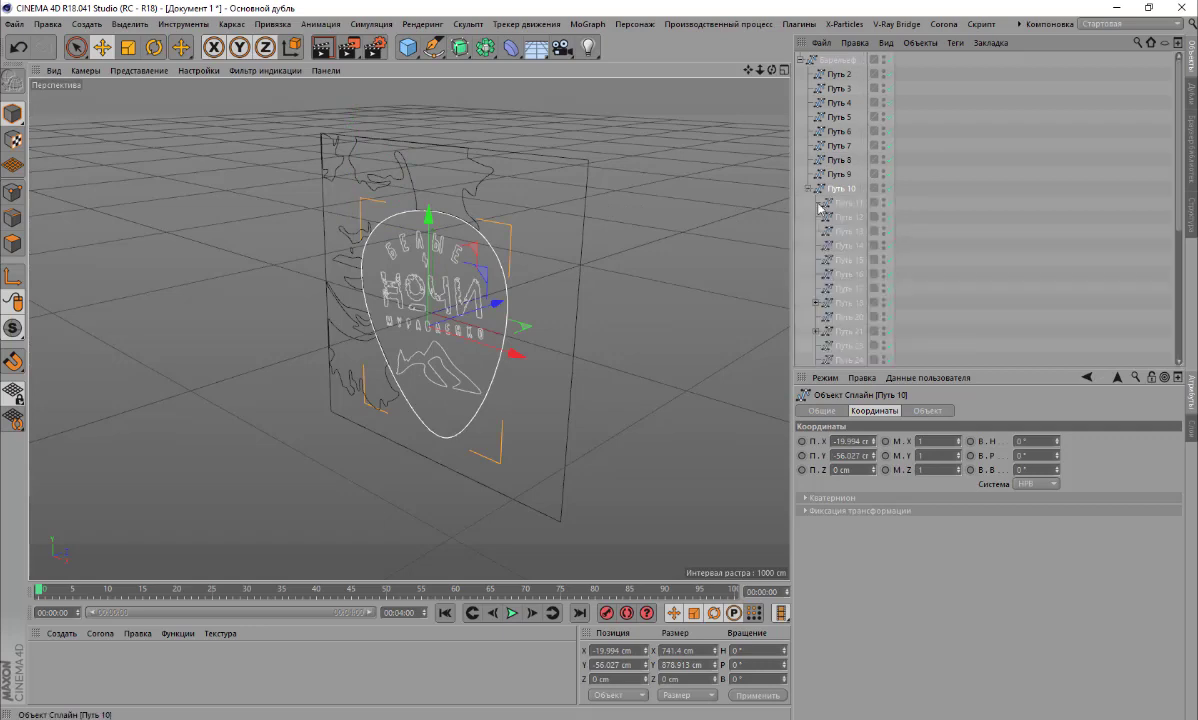
{"action": "left_click", "coordinate": [848, 203]}
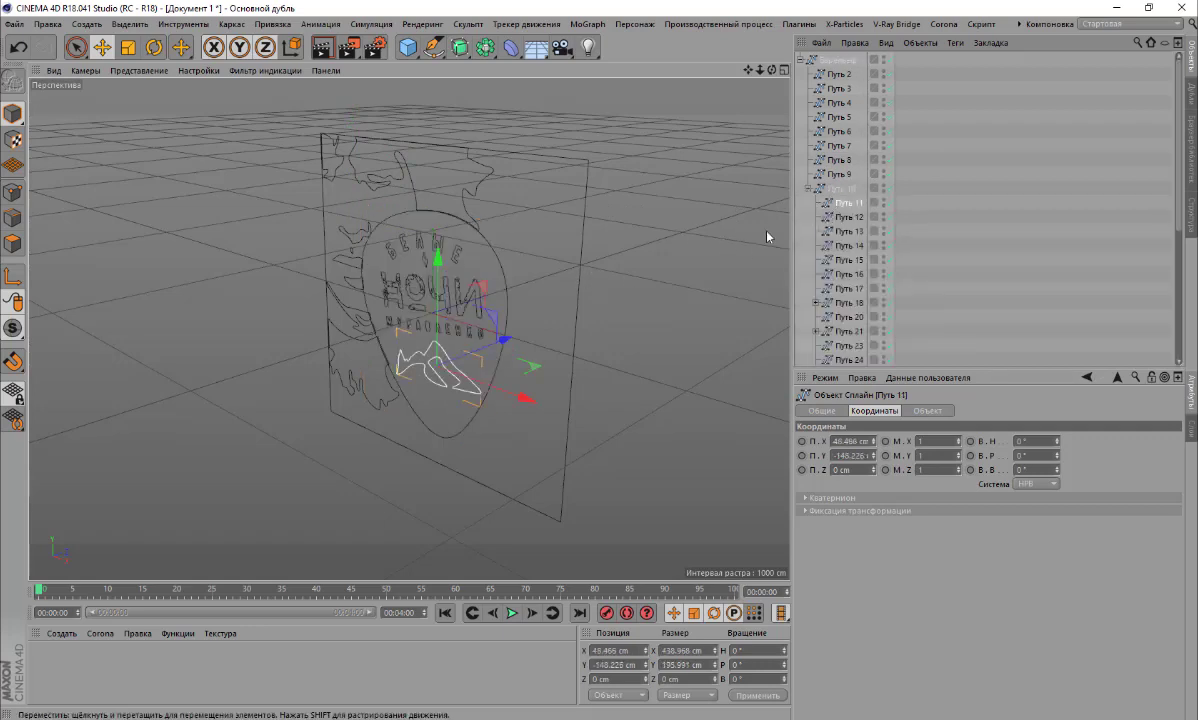
Box-select all Барельеф child paths and drag them out to the top level
{"action": "left_click_drag", "start_coordinate": [586, 251], "coordinate": [585, 254], "text": "alt"}
{"action": "left_click", "coordinate": [585, 254]}
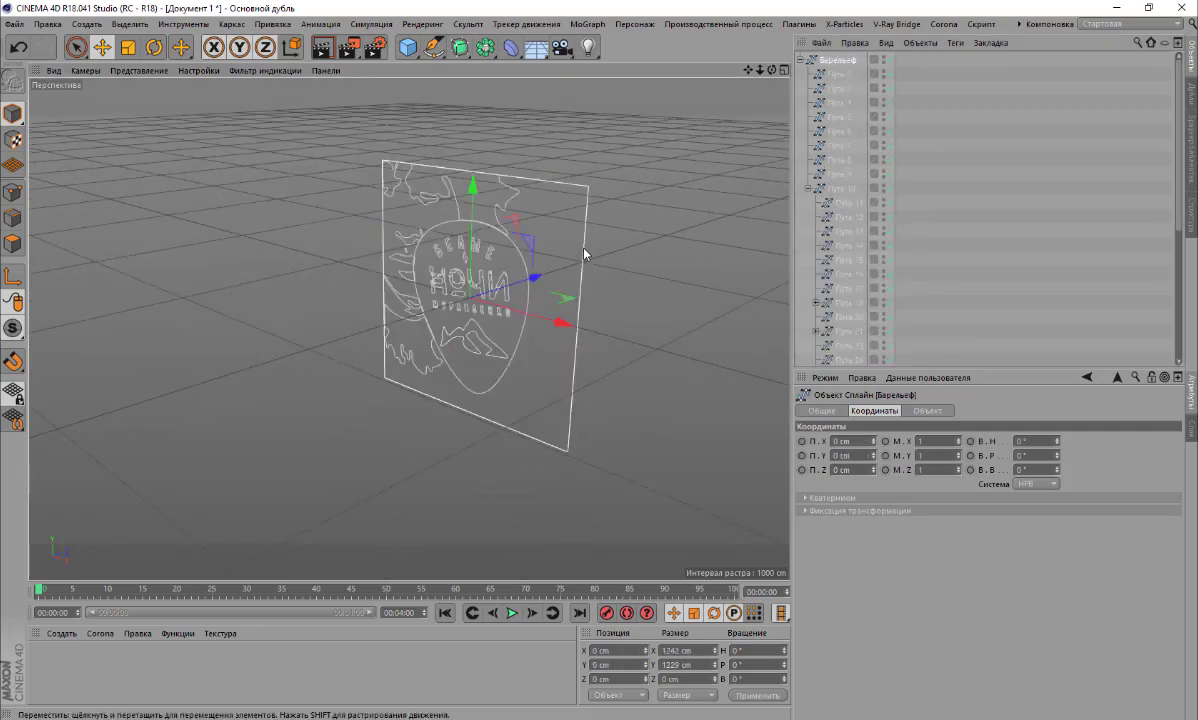
{"action": "left_click_drag", "start_coordinate": [922, 79], "coordinate": [795, 400]}
{"action": "scroll", "coordinate": [810, 233], "scroll_direction": "up", "scroll_amount": 5}
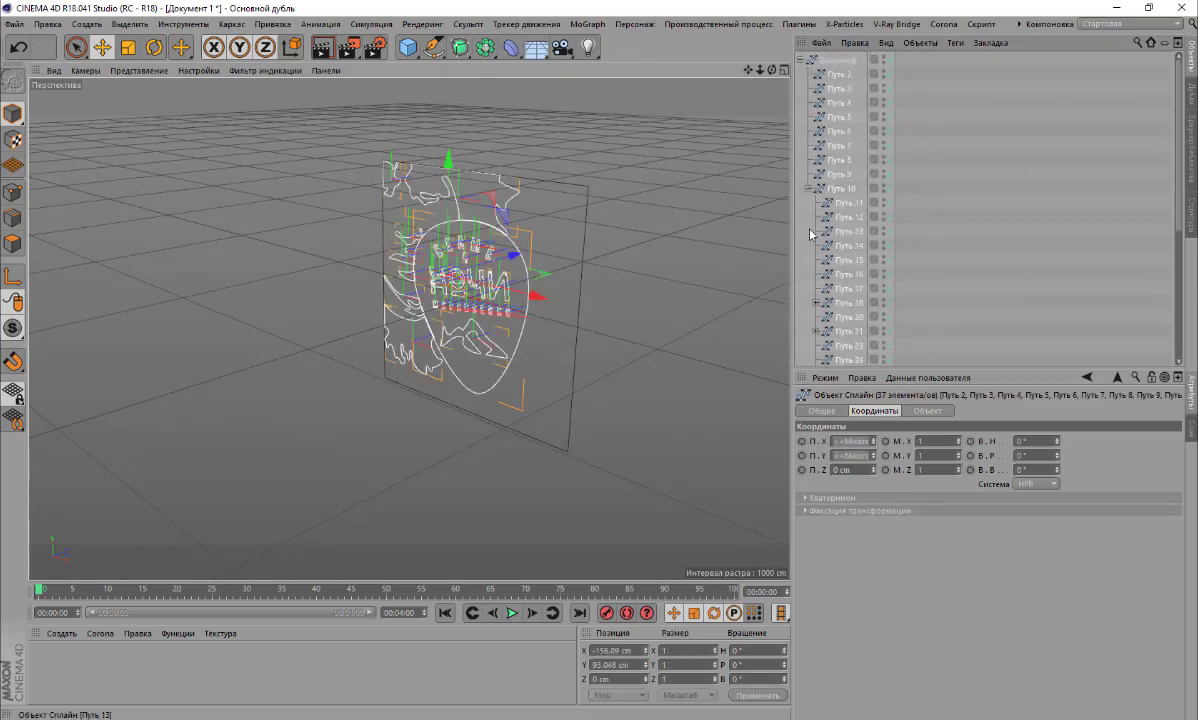
{"action": "left_click", "coordinate": [808, 188]}
{"action": "left_click_drag", "start_coordinate": [837, 158], "coordinate": [800, 147]}
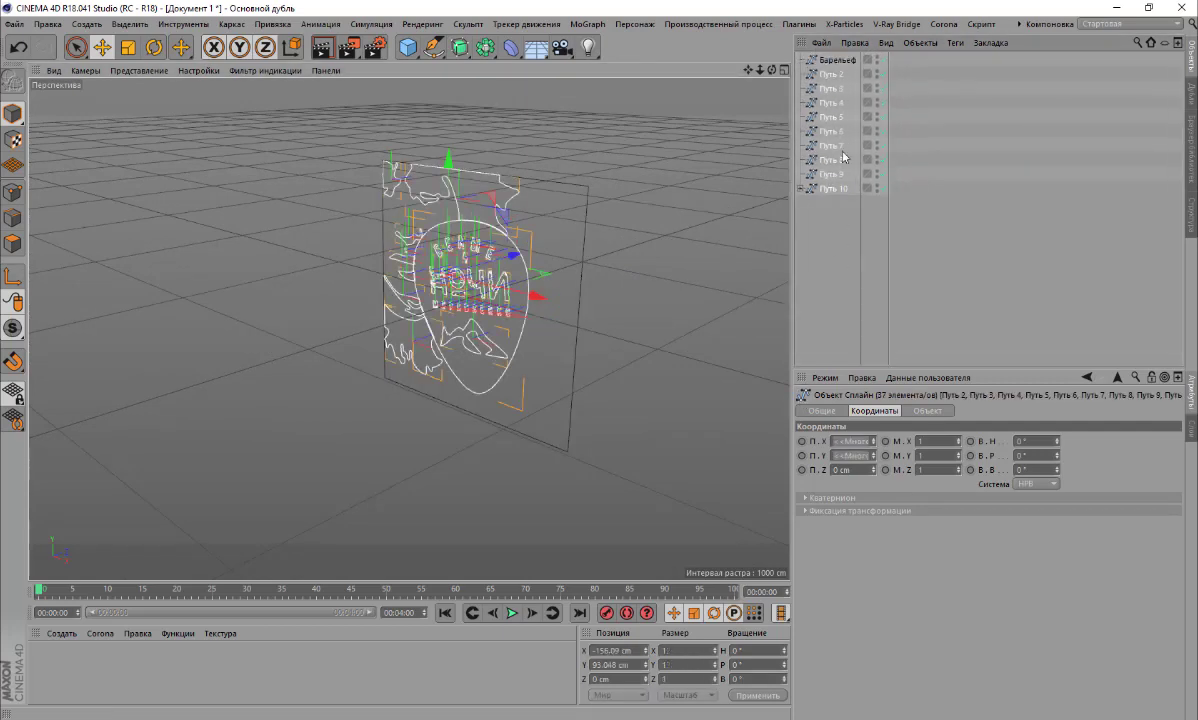
{"action": "left_click", "coordinate": [837, 62]}
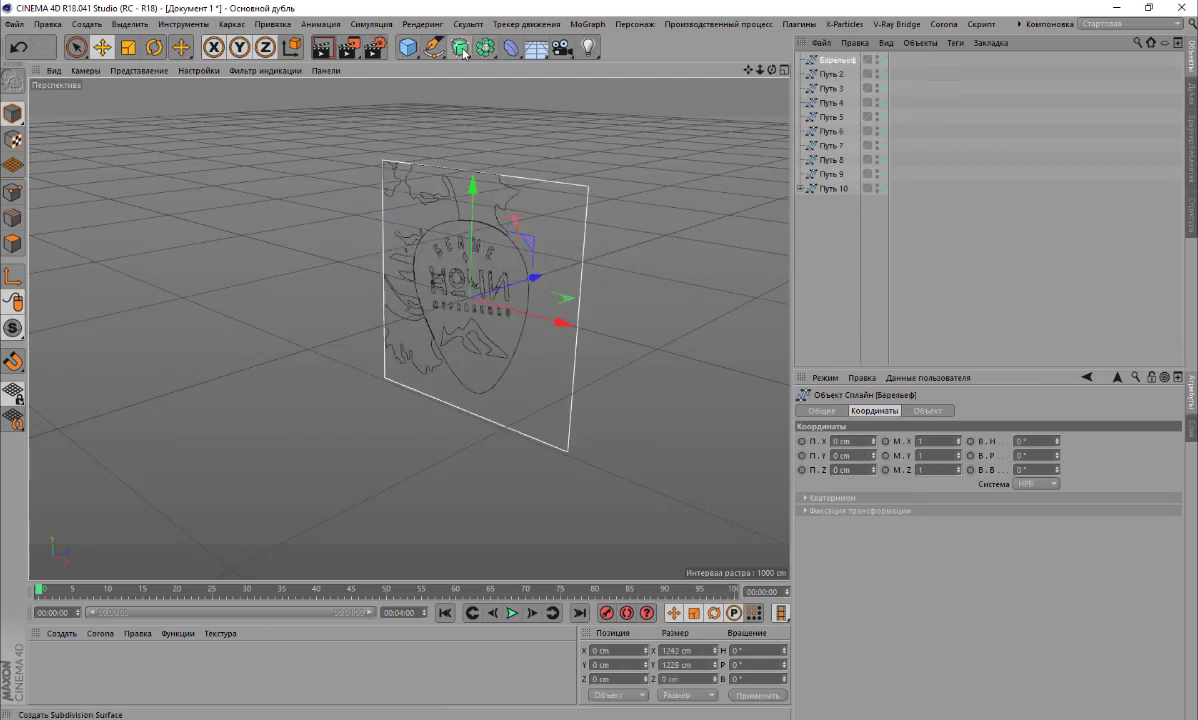
Add an Extrude generator and place the Барельеф spline inside it
{"action": "left_click_drag", "start_coordinate": [459, 46], "coordinate": [628, 59]}
{"action": "left_click_drag", "start_coordinate": [834, 66], "coordinate": [836, 61]}
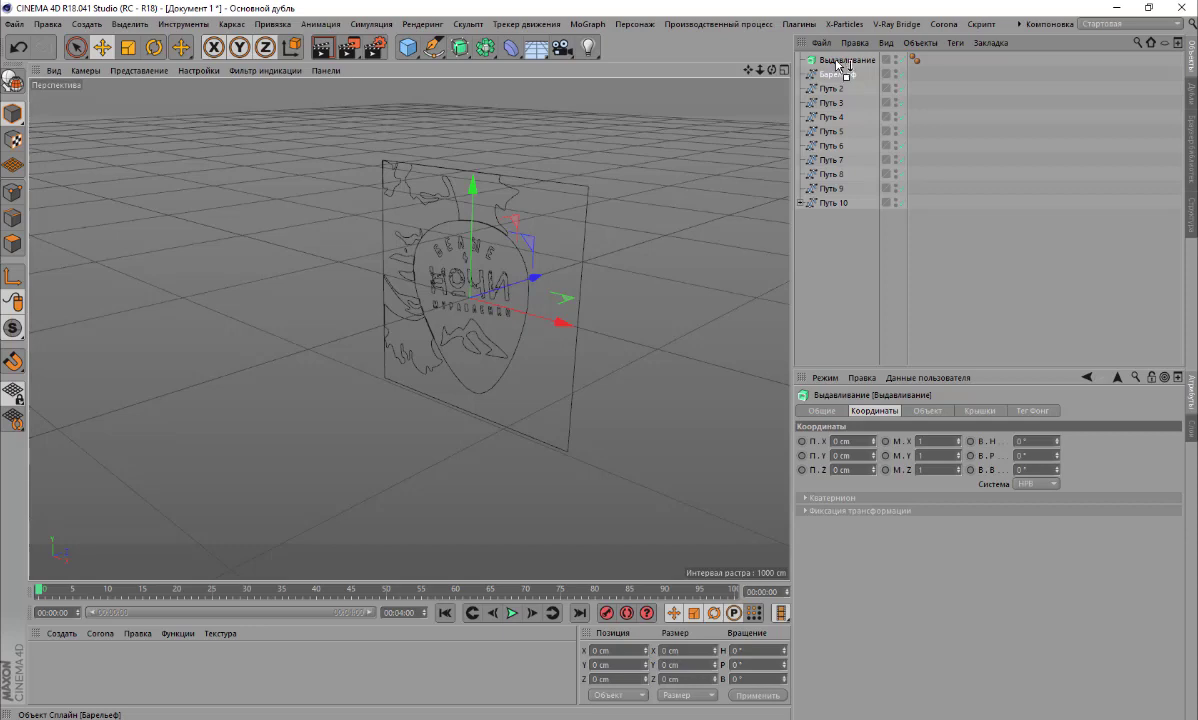
{"action": "left_click", "coordinate": [927, 411]}
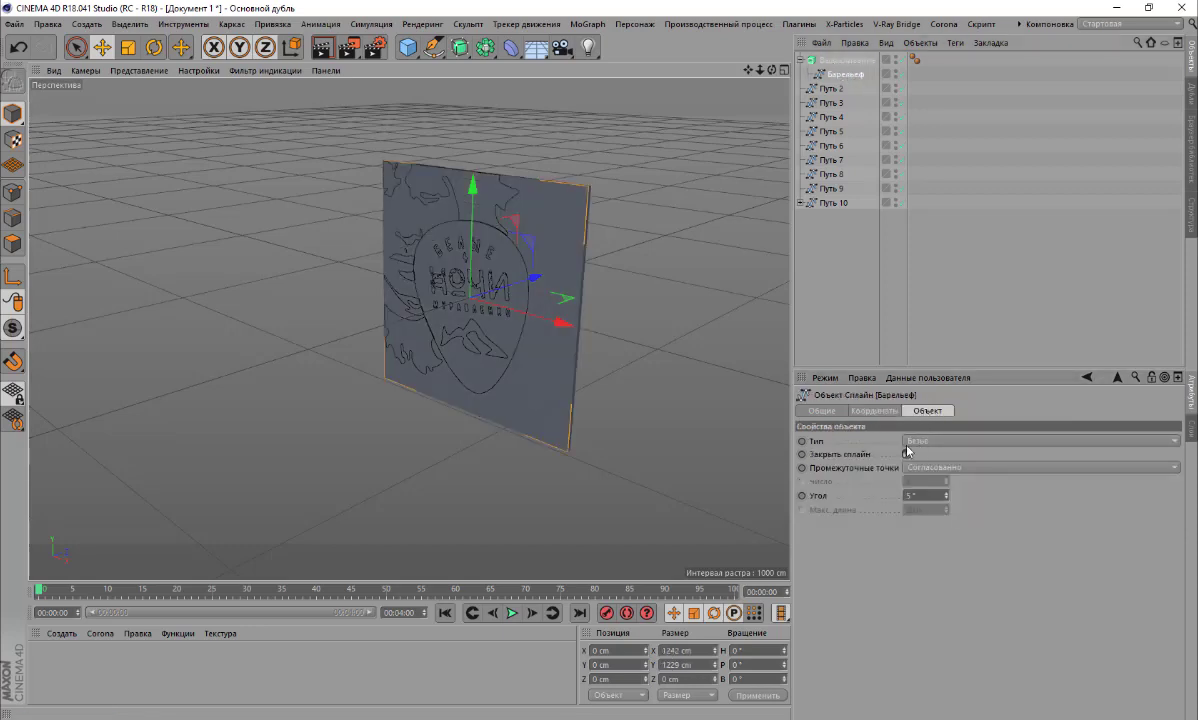
Set the Выдавливание extrusion depth to 40 cm along Z
{"action": "left_click", "coordinate": [845, 60]}
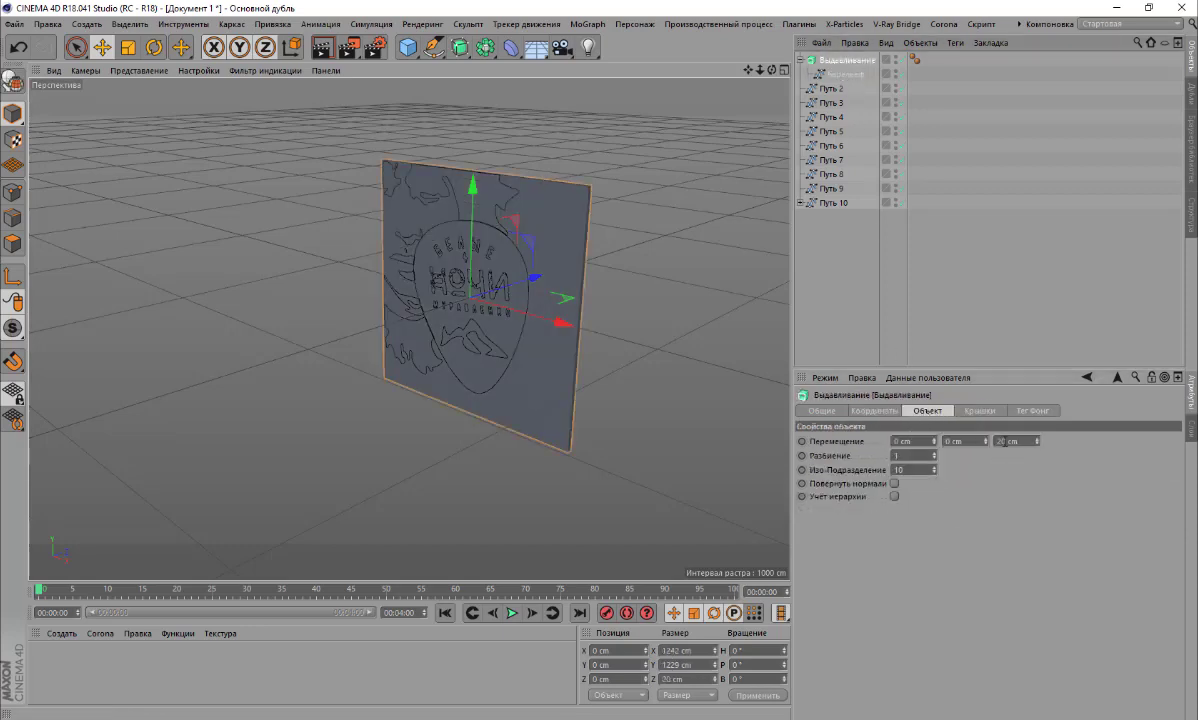
{"action": "left_click", "coordinate": [1000, 441]}
{"action": "type", "text": "40"}
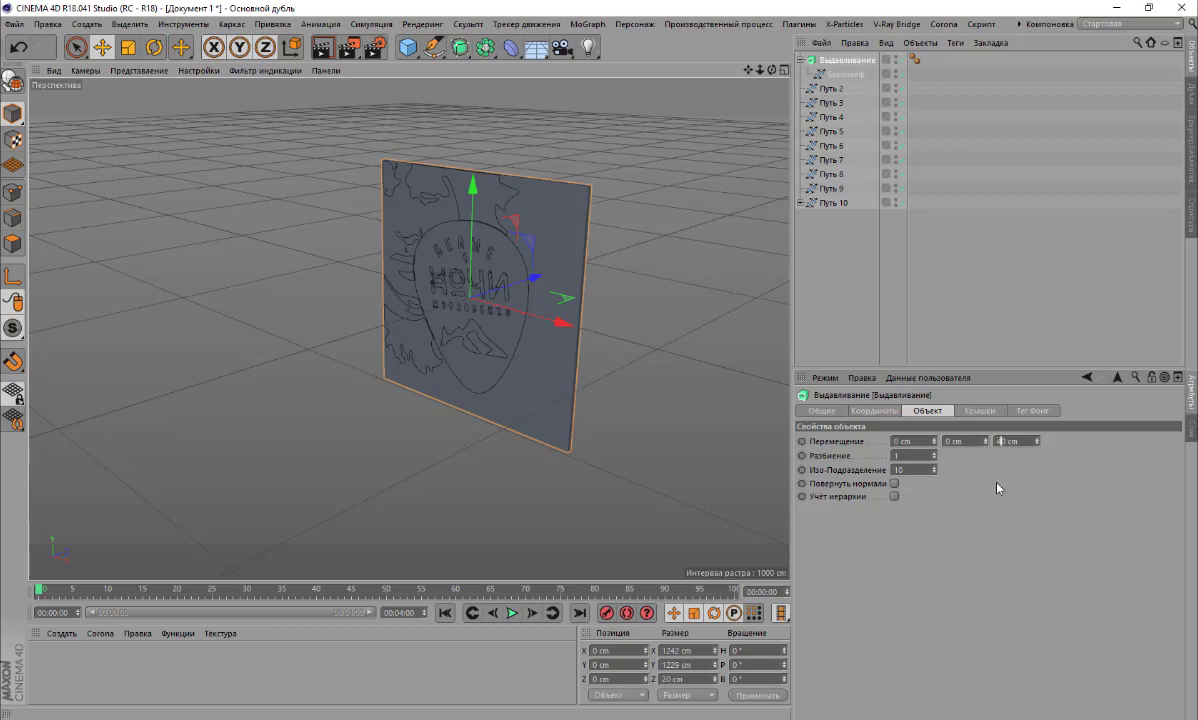
{"action": "key", "text": "Return"}
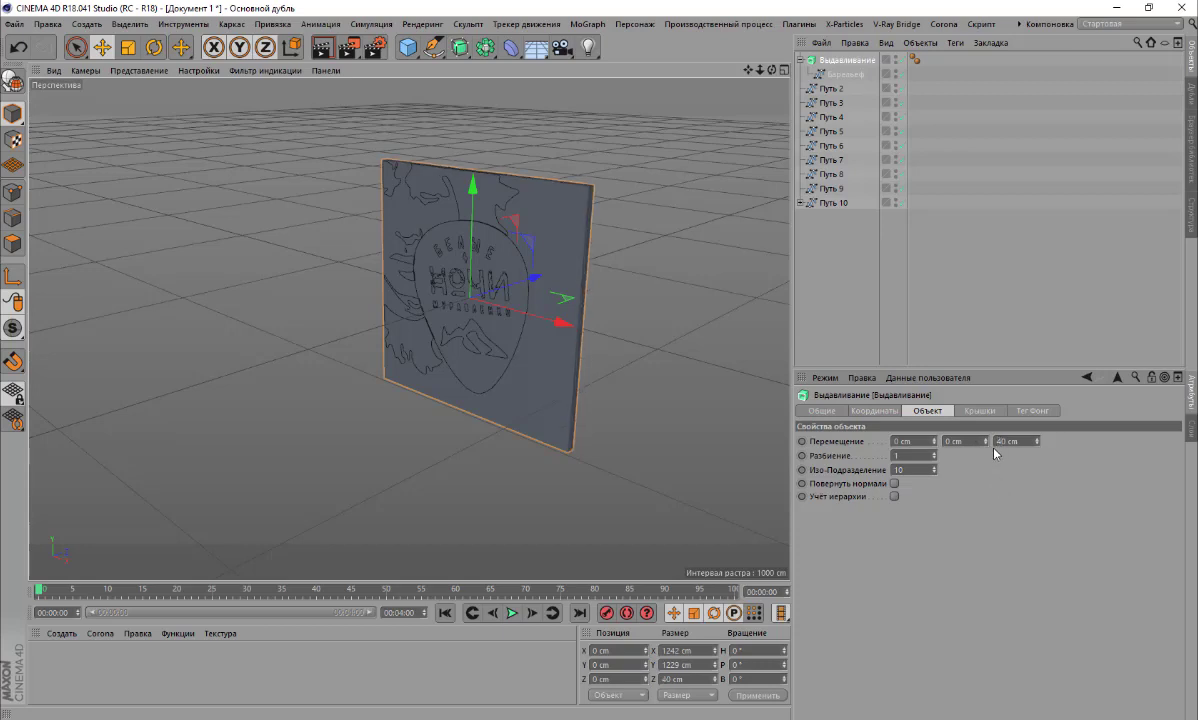
{"action": "scroll", "coordinate": [578, 397], "scroll_direction": "up", "scroll_amount": 3}
{"action": "scroll", "coordinate": [568, 405], "scroll_direction": "up", "scroll_amount": 2}
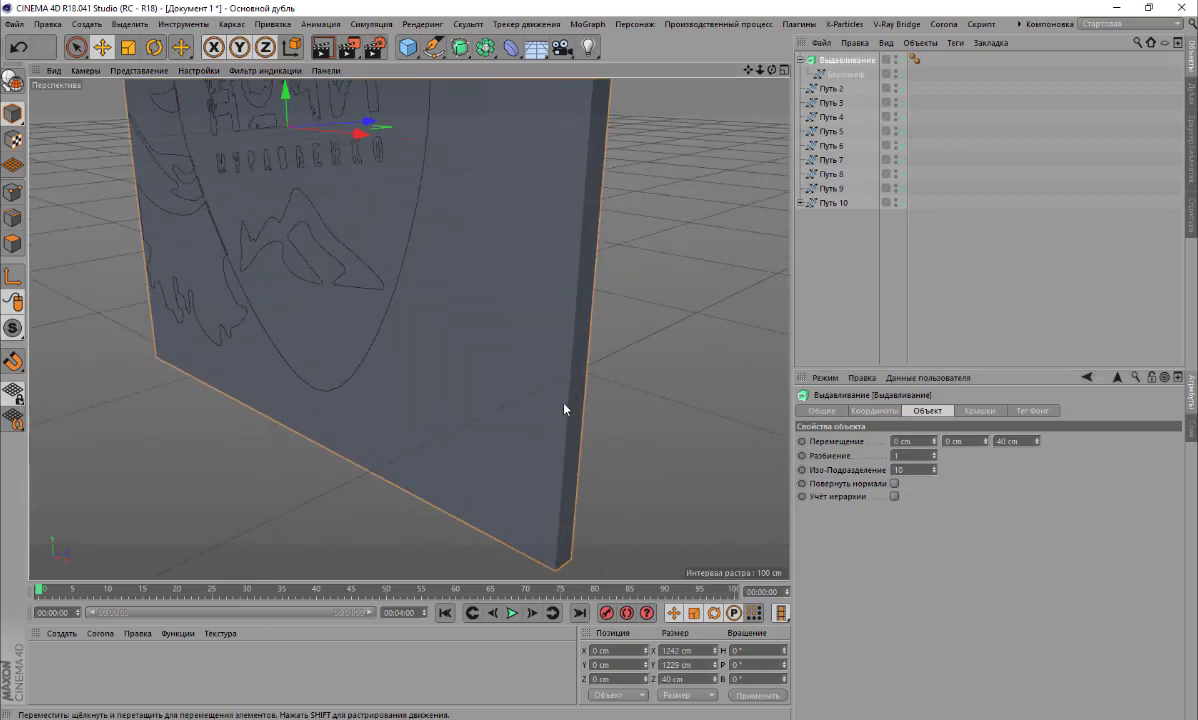
{"action": "scroll", "coordinate": [564, 408], "scroll_direction": "down", "scroll_amount": 3}
{"action": "scroll", "coordinate": [564, 408], "scroll_direction": "down", "scroll_amount": 2}
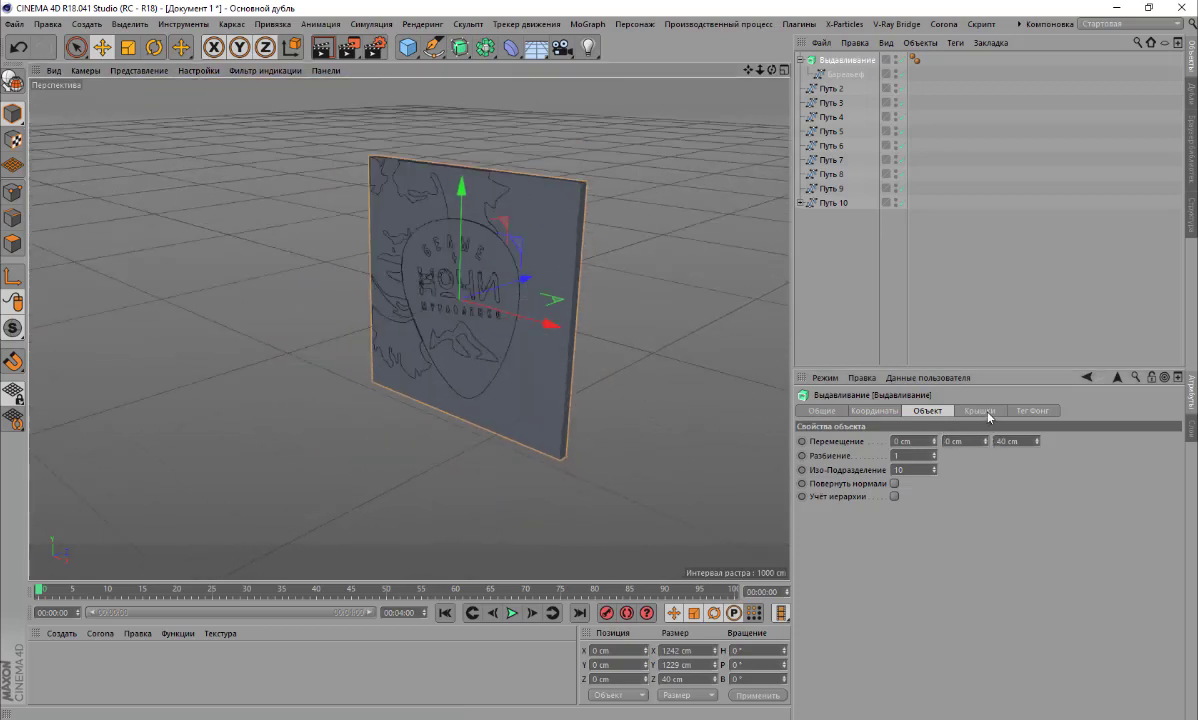
Add a 3-segment, 3 cm start fillet cap and move the slab to Z 15.982 cm
{"action": "left_click", "coordinate": [980, 411]}
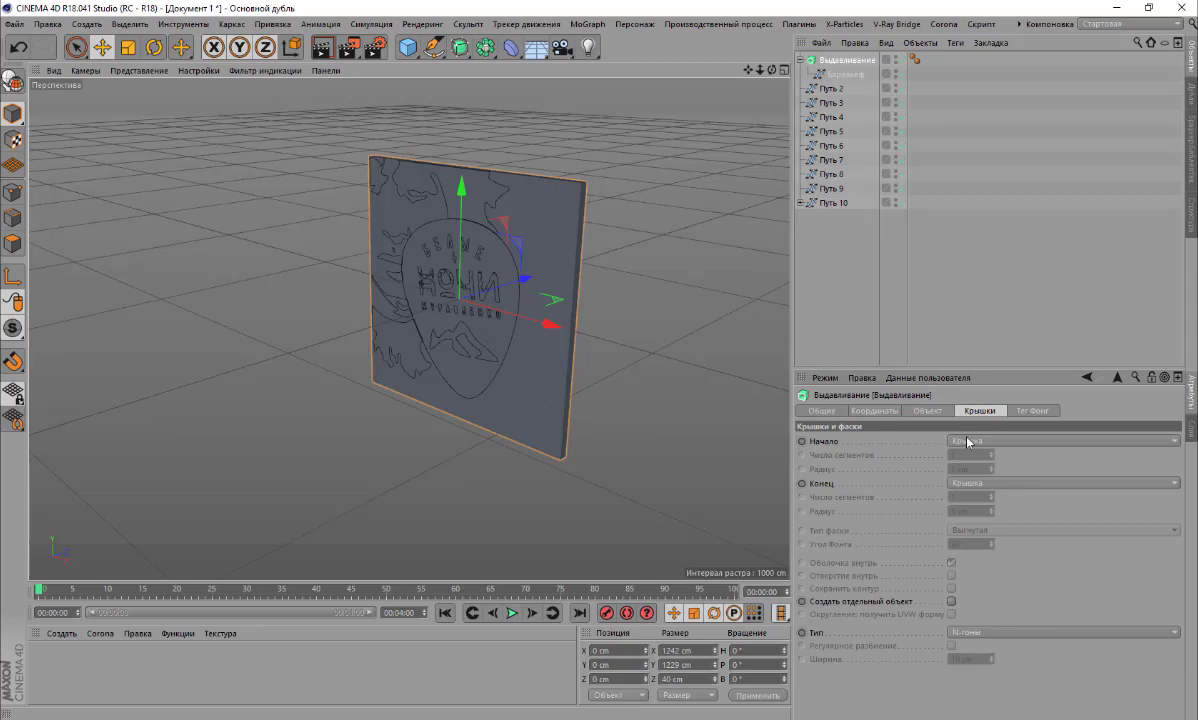
{"action": "left_click", "coordinate": [968, 441]}
{"action": "left_click", "coordinate": [969, 498]}
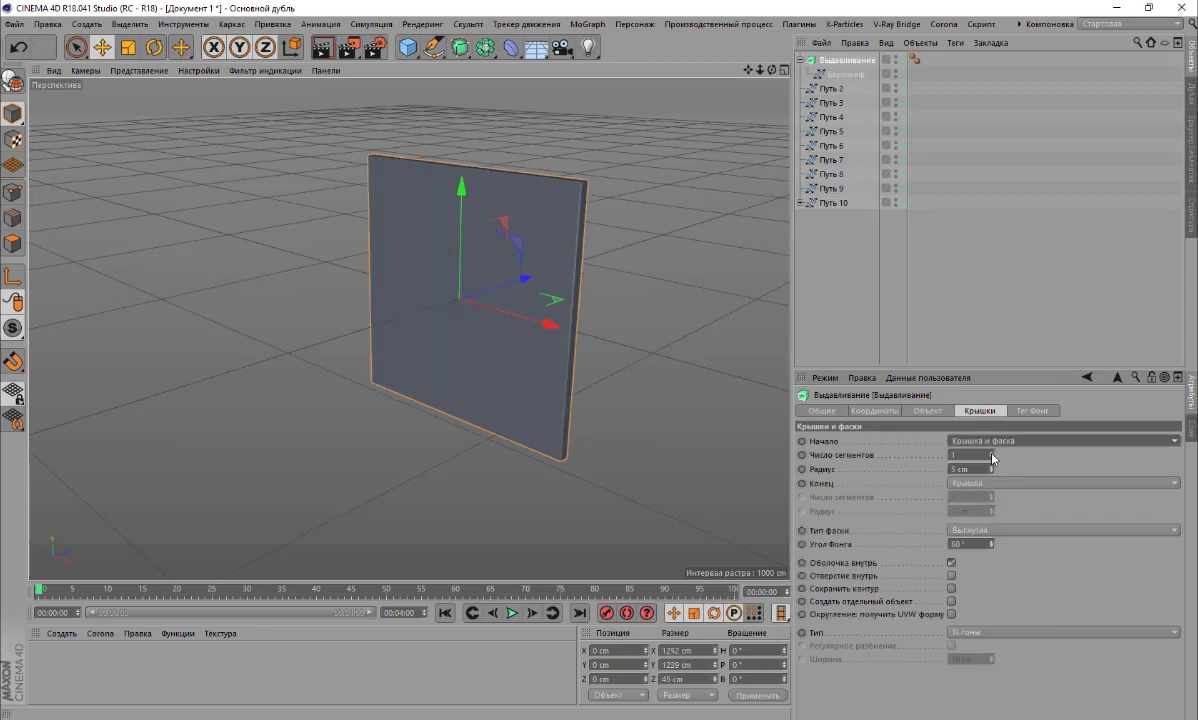
{"action": "left_click", "coordinate": [991, 453]}
{"action": "left_click", "coordinate": [991, 453]}
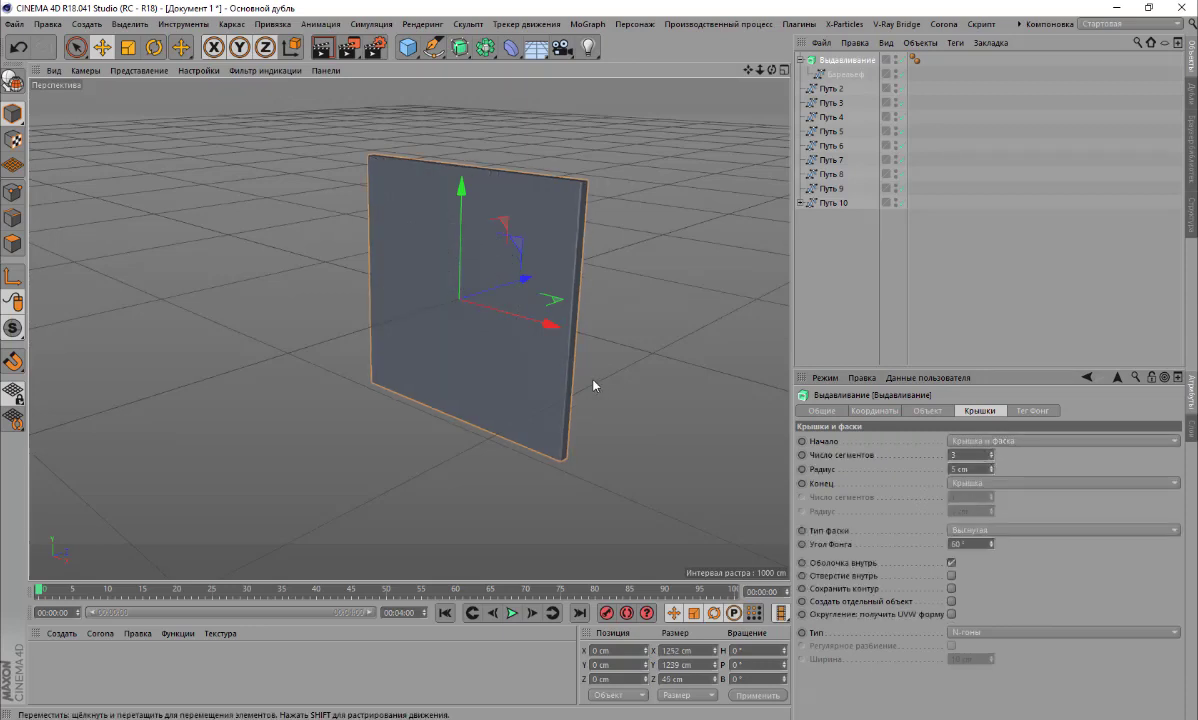
{"action": "scroll", "coordinate": [561, 383], "scroll_direction": "up", "scroll_amount": 3}
{"action": "scroll", "coordinate": [558, 392], "scroll_direction": "up", "scroll_amount": 3}
{"action": "scroll", "coordinate": [557, 398], "scroll_direction": "up", "scroll_amount": 1}
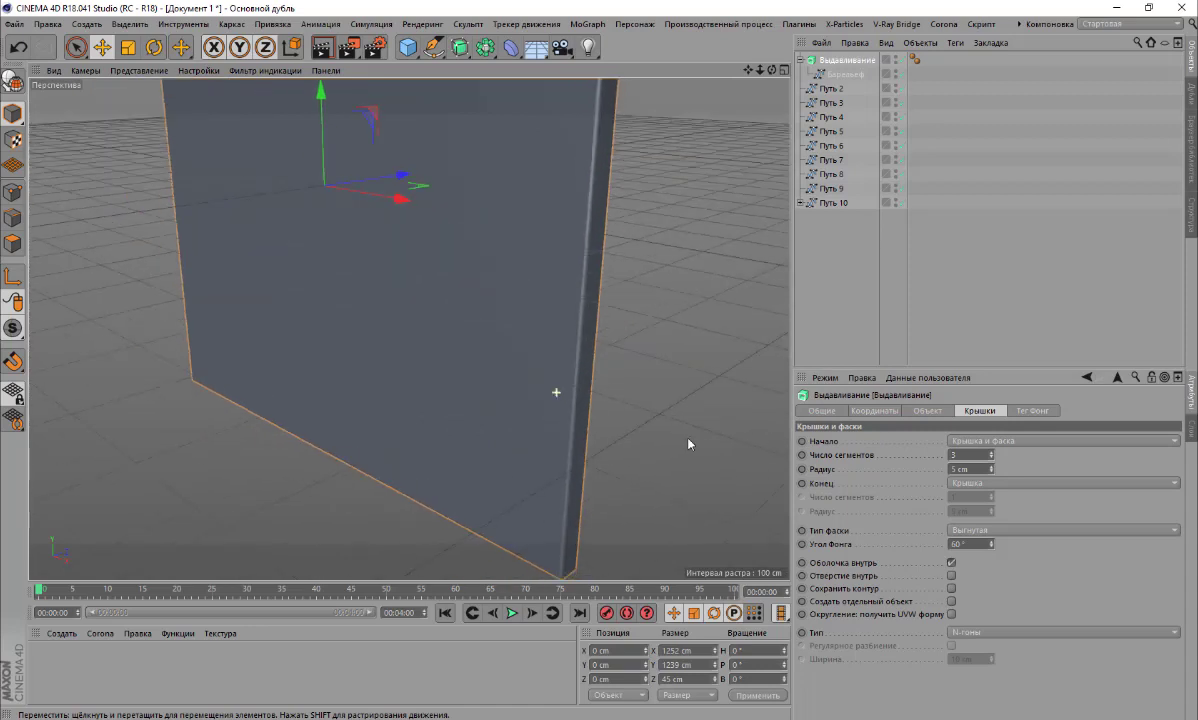
{"action": "left_click", "coordinate": [955, 468]}
{"action": "scroll", "coordinate": [738, 471], "scroll_direction": "down", "scroll_amount": 3}
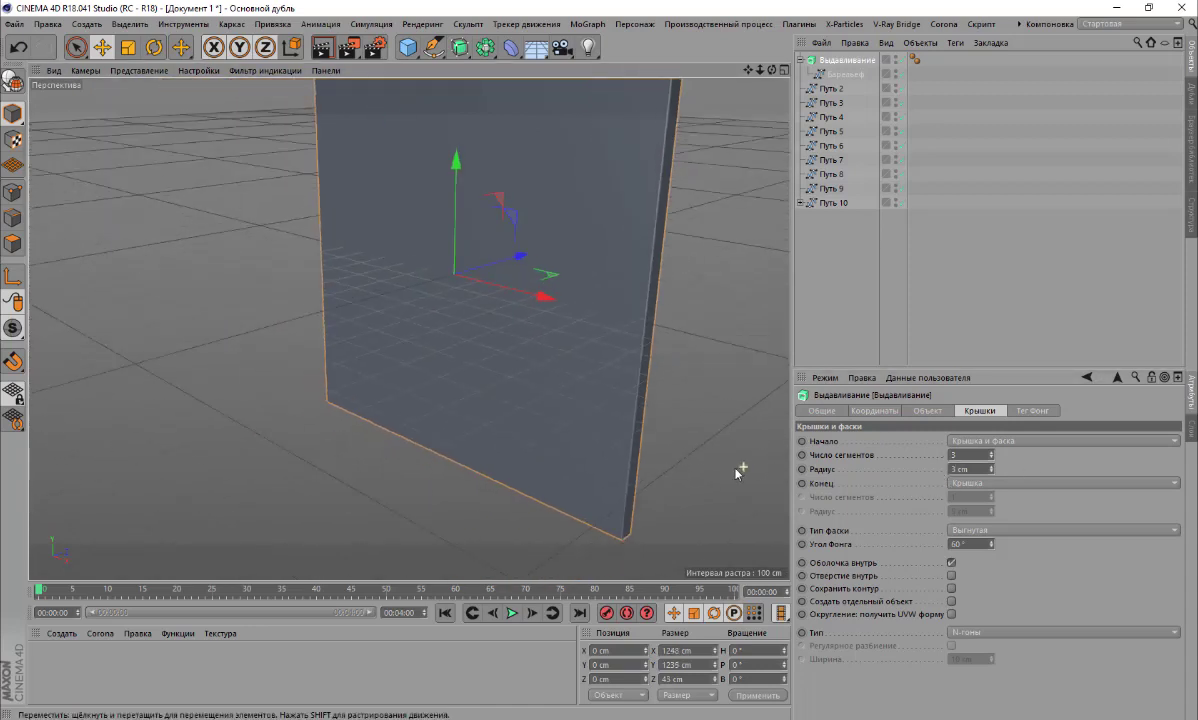
{"action": "scroll", "coordinate": [730, 460], "scroll_direction": "down", "scroll_amount": 3}
{"action": "scroll", "coordinate": [735, 246], "scroll_direction": "up", "scroll_amount": 2}
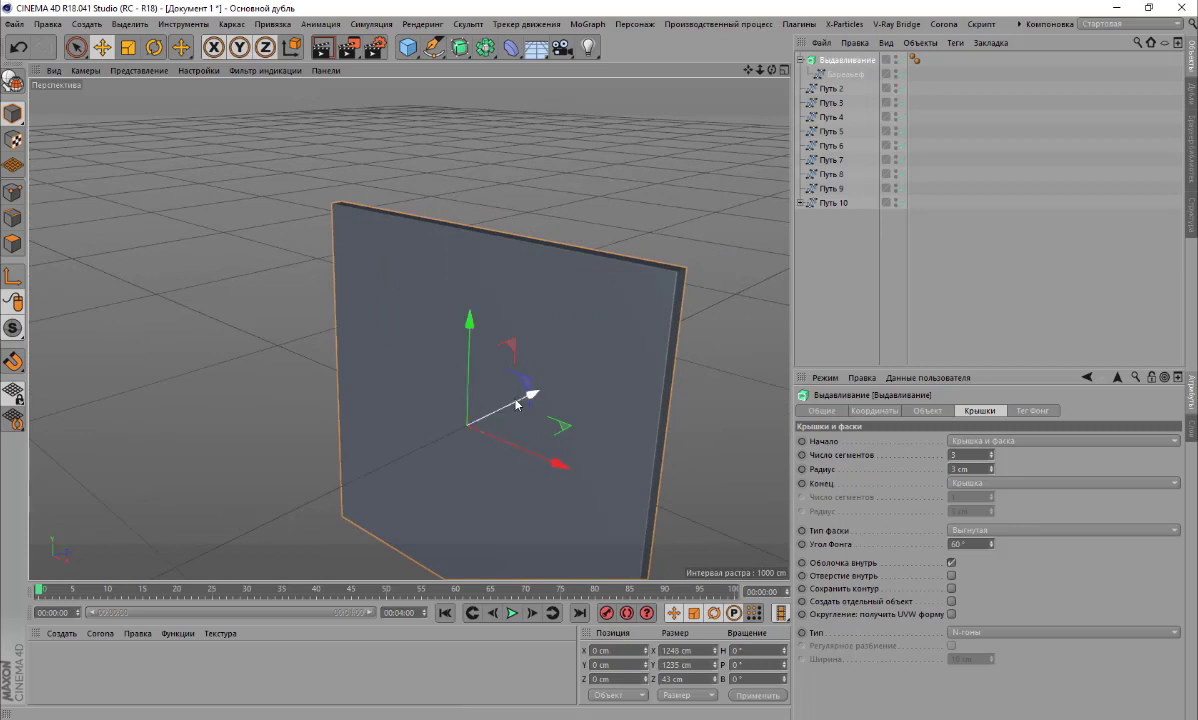
{"action": "left_click_drag", "start_coordinate": [517, 404], "coordinate": [521, 399]}
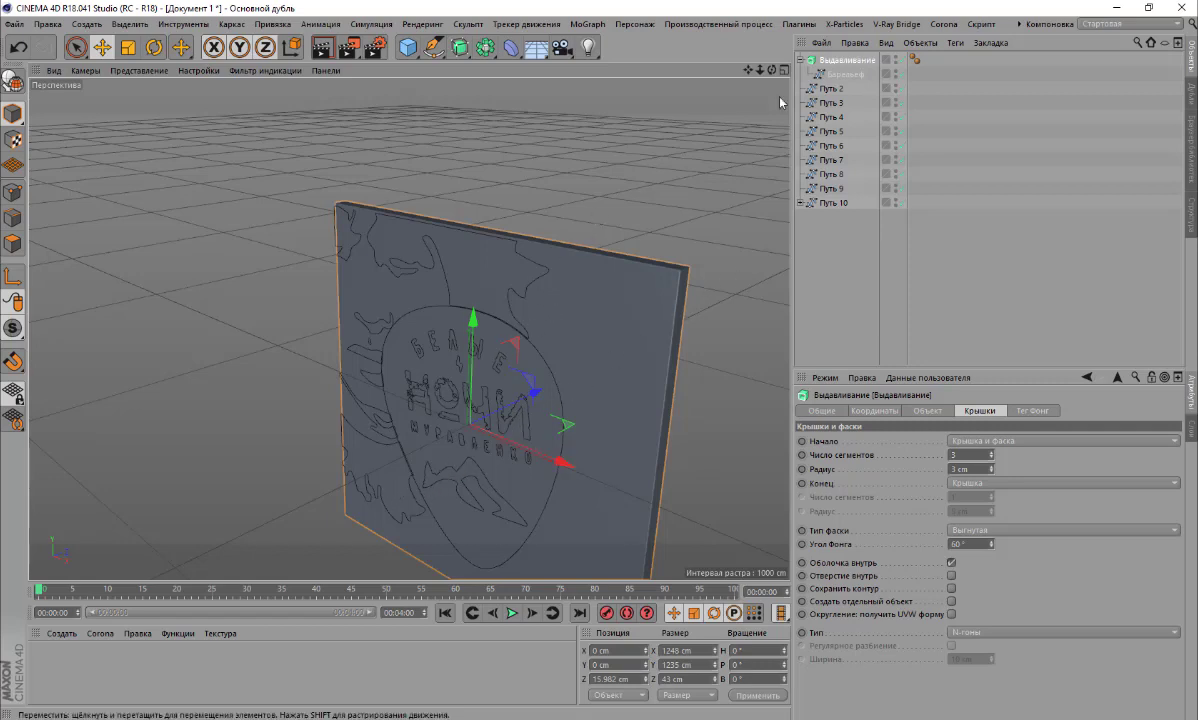
Hide the extruded slab and undo the last two position changes
{"action": "left_click", "coordinate": [897, 61]}
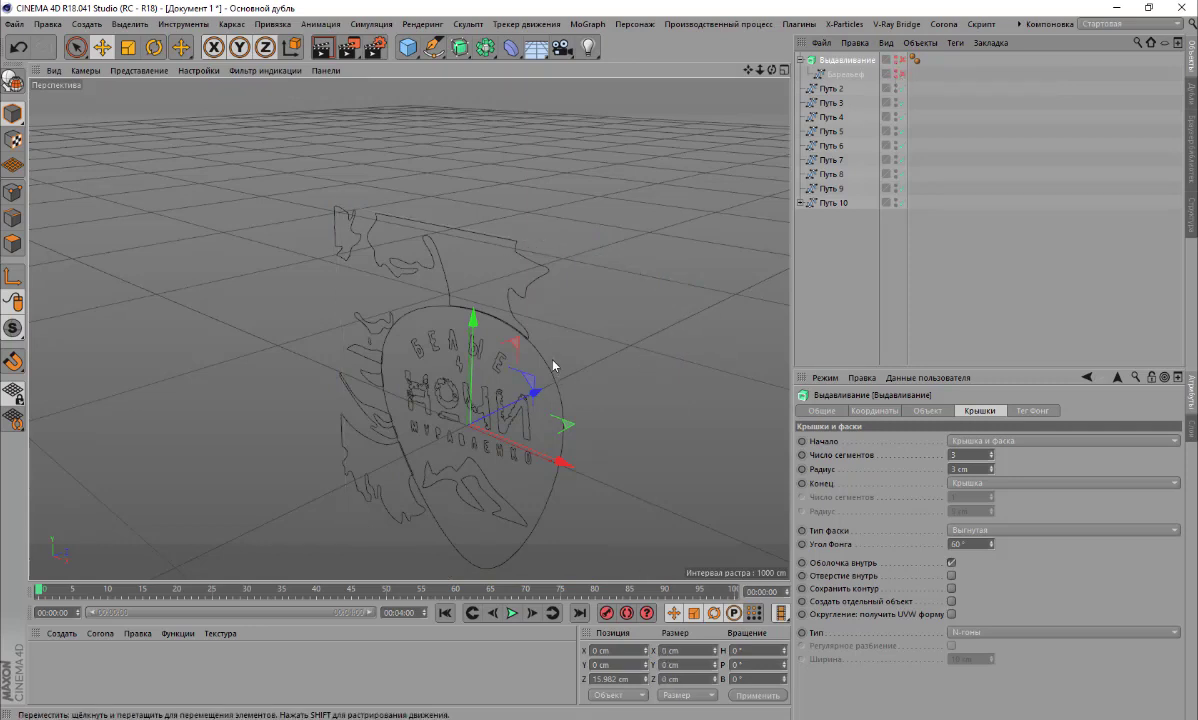
{"action": "key", "text": "ctrl+z"}
{"action": "key", "text": "ctrl+z"}
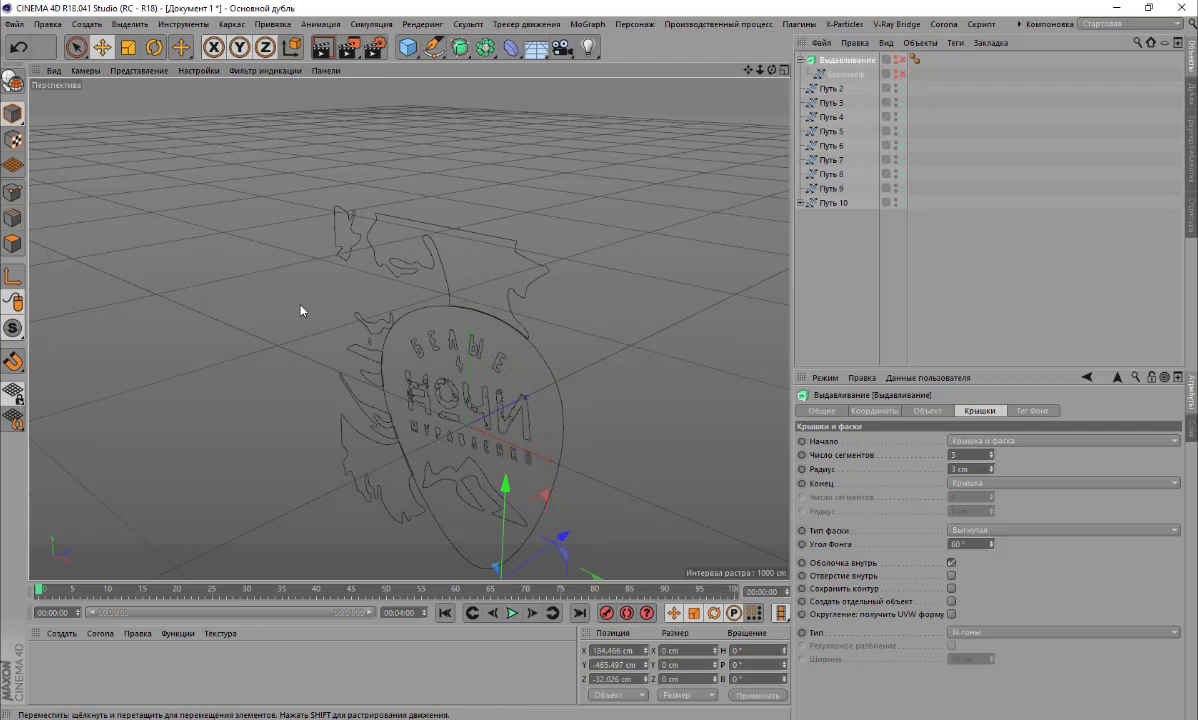
{"action": "key", "text": "ctrl+z"}
{"action": "left_click", "coordinate": [298, 309]}
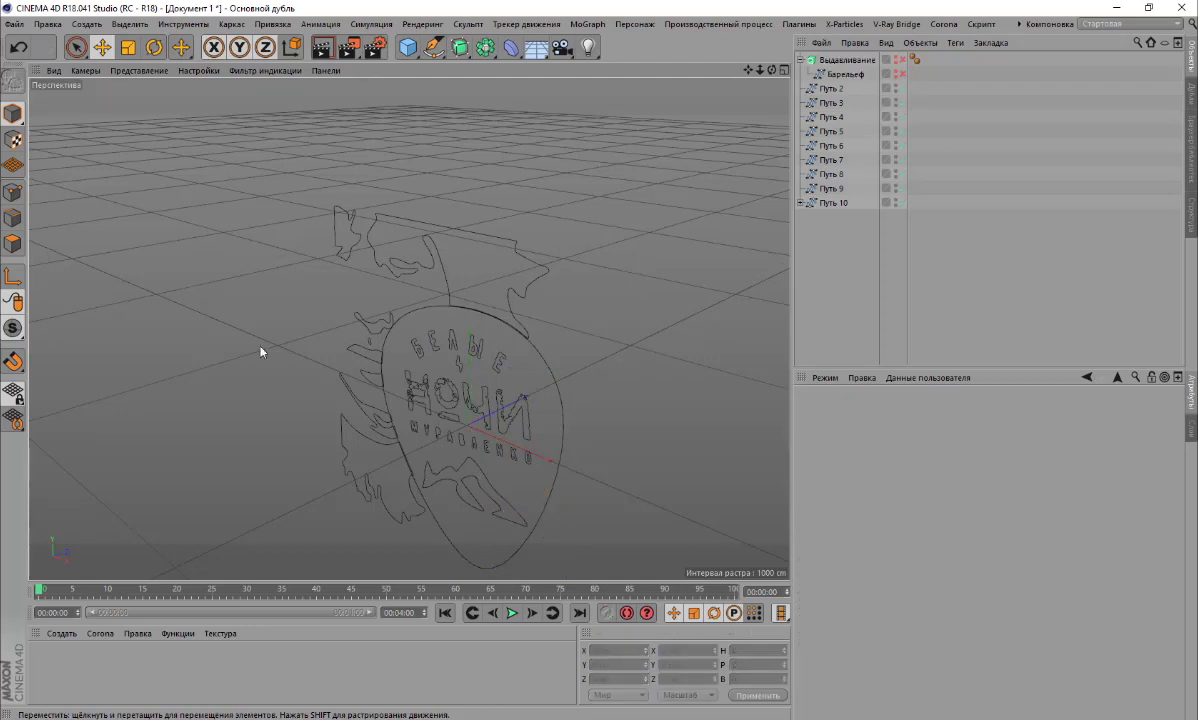
Merge Путь 2–9 into one spline via Connect Objects + Delete, then add a second Extrude
{"action": "left_click_drag", "start_coordinate": [76, 47], "coordinate": [140, 84]}
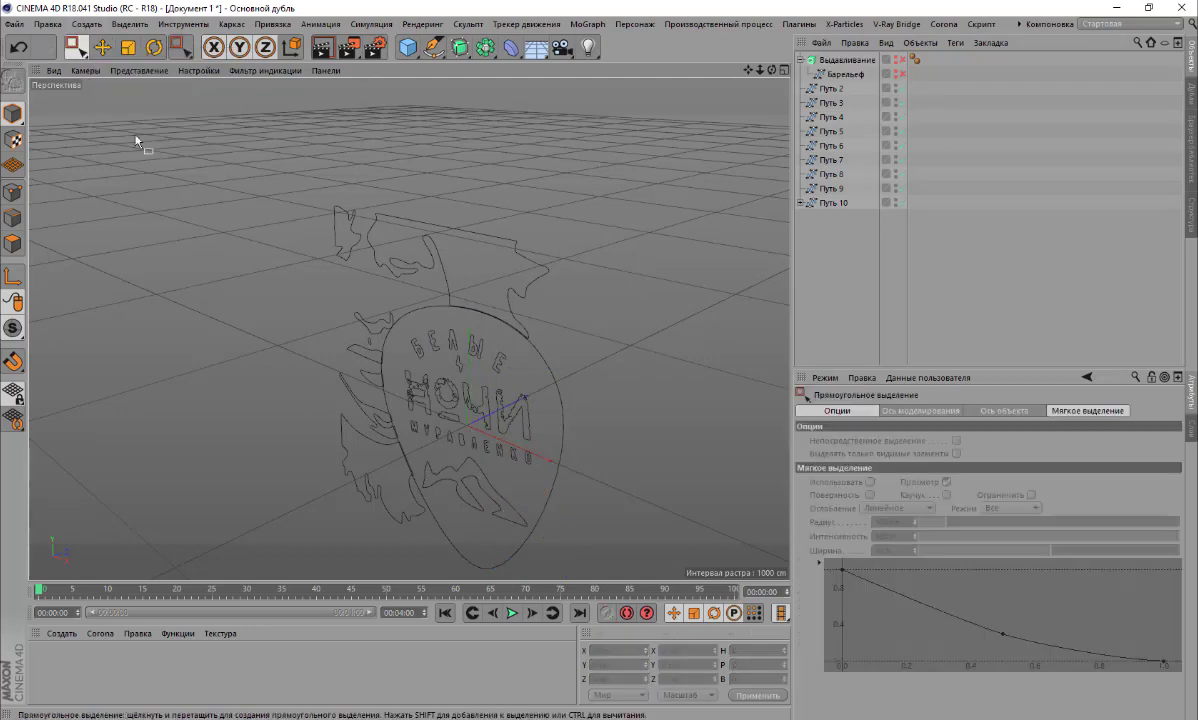
{"action": "left_click_drag", "start_coordinate": [259, 150], "coordinate": [374, 517]}
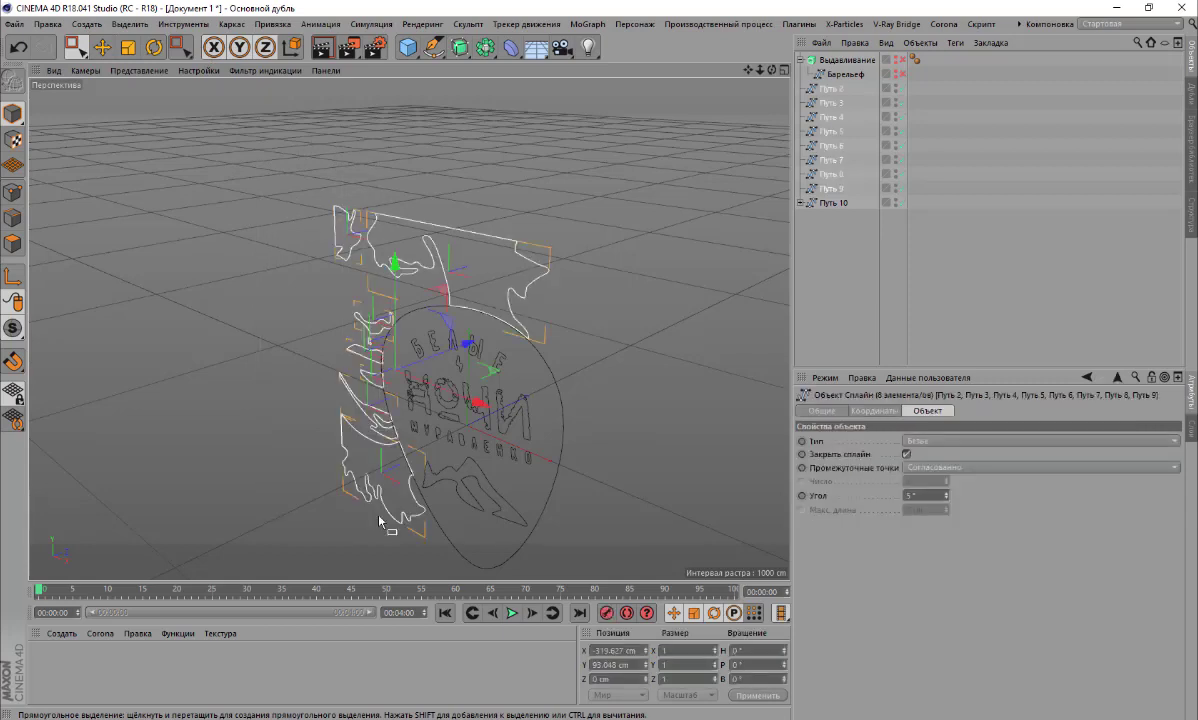
{"action": "right_click", "coordinate": [829, 171]}
{"action": "left_click", "coordinate": [860, 546]}
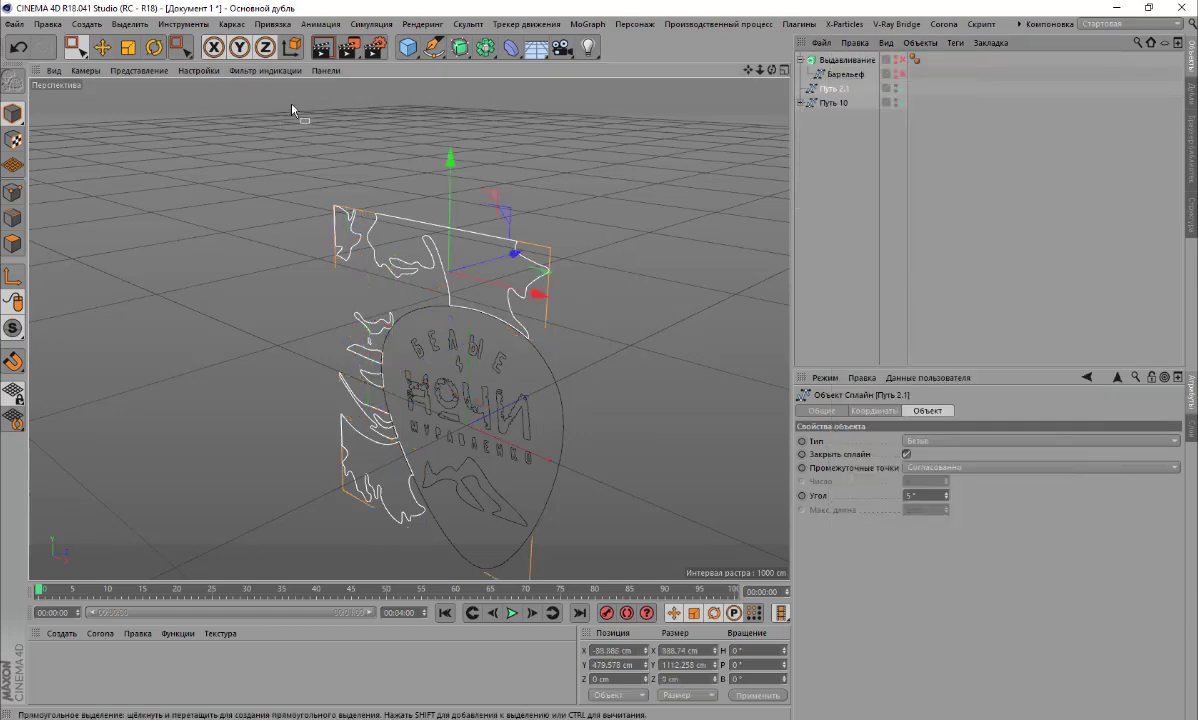
{"action": "left_click", "coordinate": [462, 54]}
{"action": "left_click", "coordinate": [508, 96]}
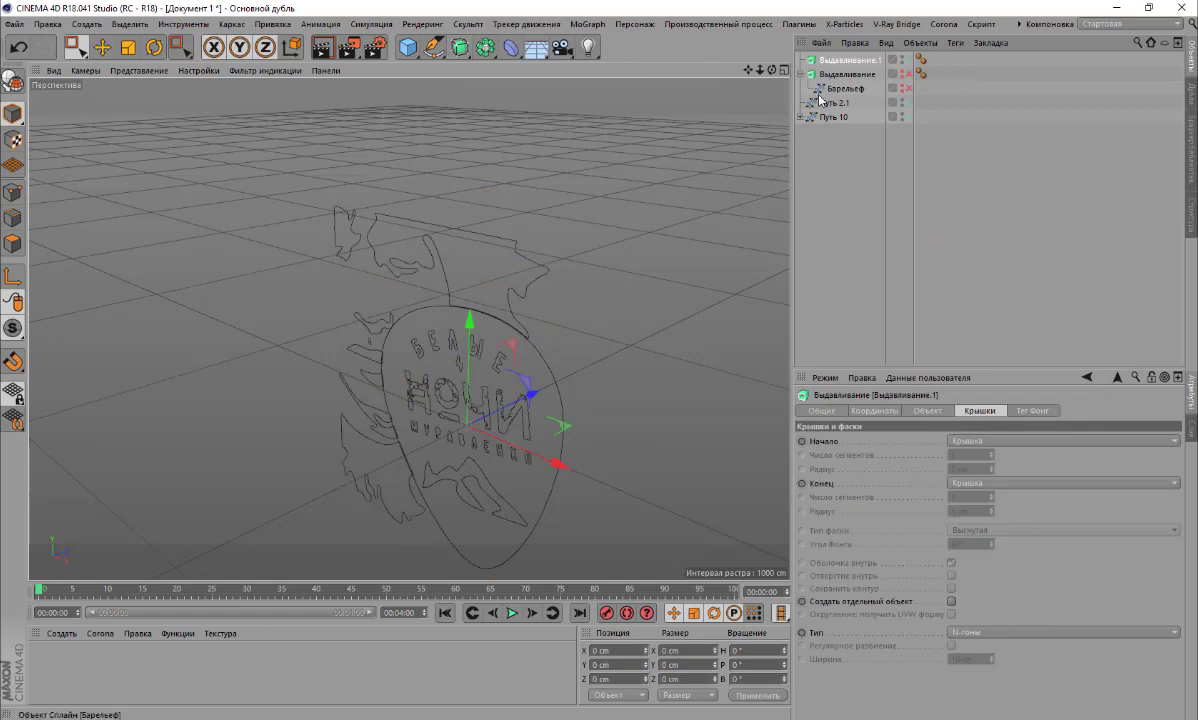
Nest Путь 2.1 in Выдавливание.1 and make the first slab visible again
{"action": "left_click_drag", "start_coordinate": [834, 103], "coordinate": [848, 68]}
{"action": "scroll", "coordinate": [476, 268], "scroll_direction": "up", "scroll_amount": 2}
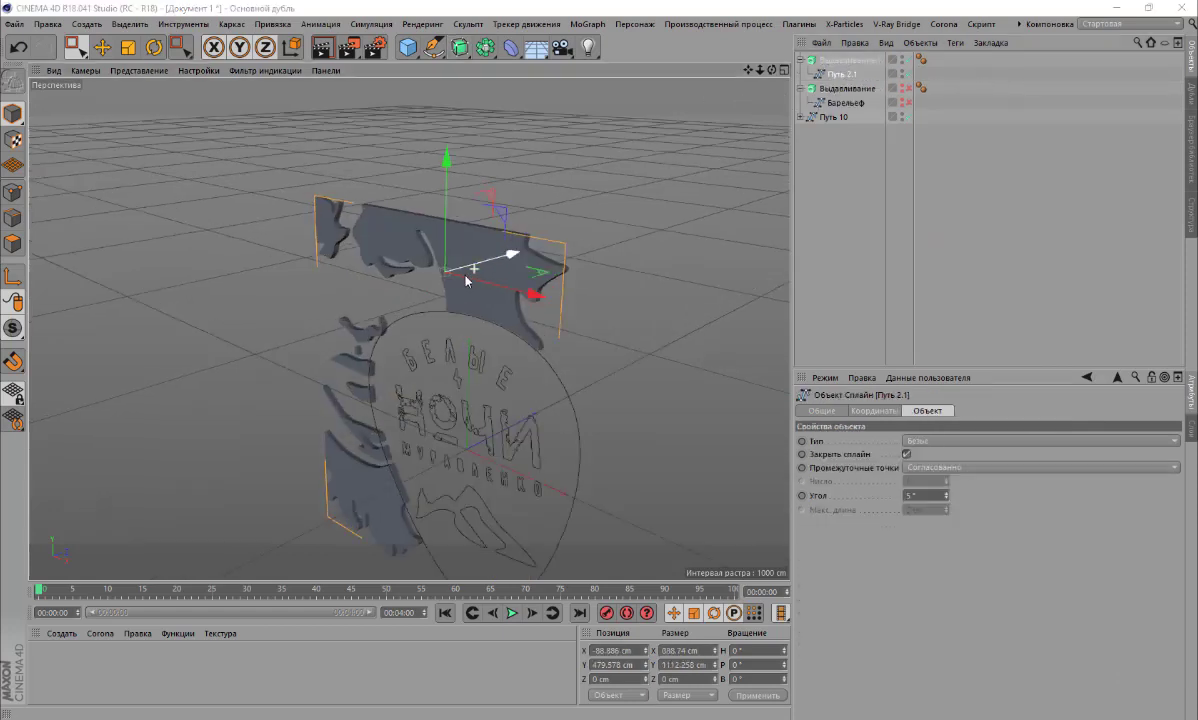
{"action": "scroll", "coordinate": [464, 279], "scroll_direction": "up", "scroll_amount": 4}
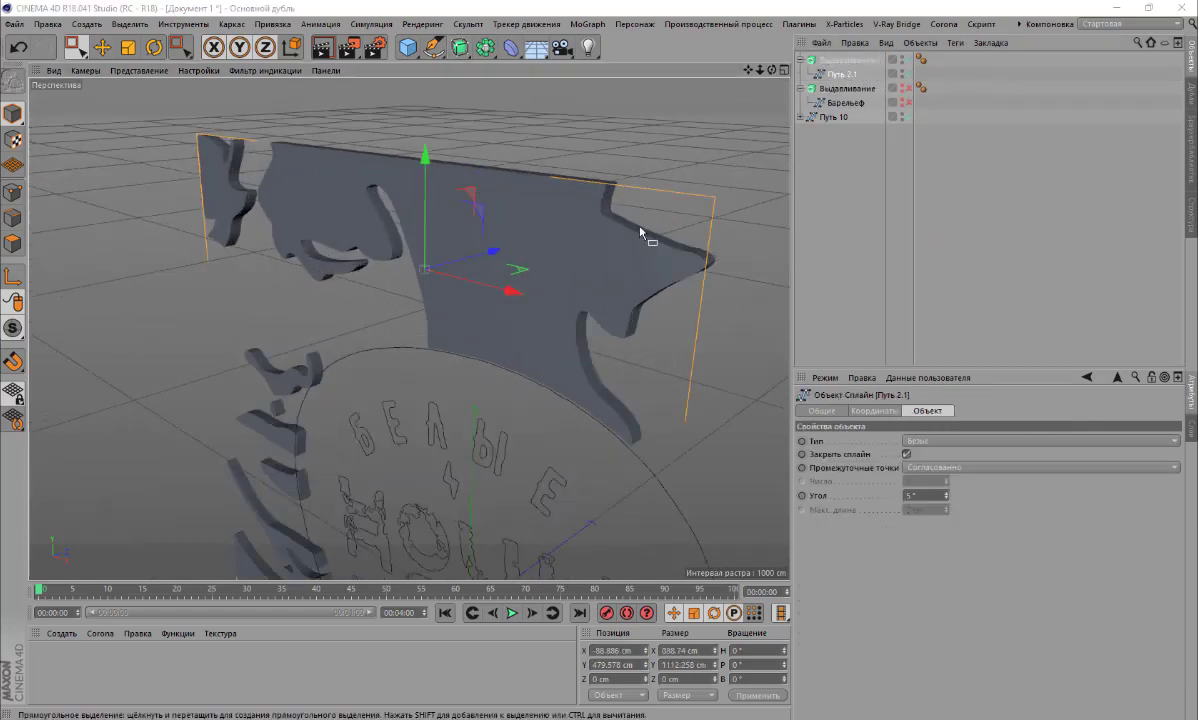
{"action": "left_click", "coordinate": [908, 113]}
{"action": "left_click_drag", "start_coordinate": [588, 222], "coordinate": [575, 228], "text": "alt"}
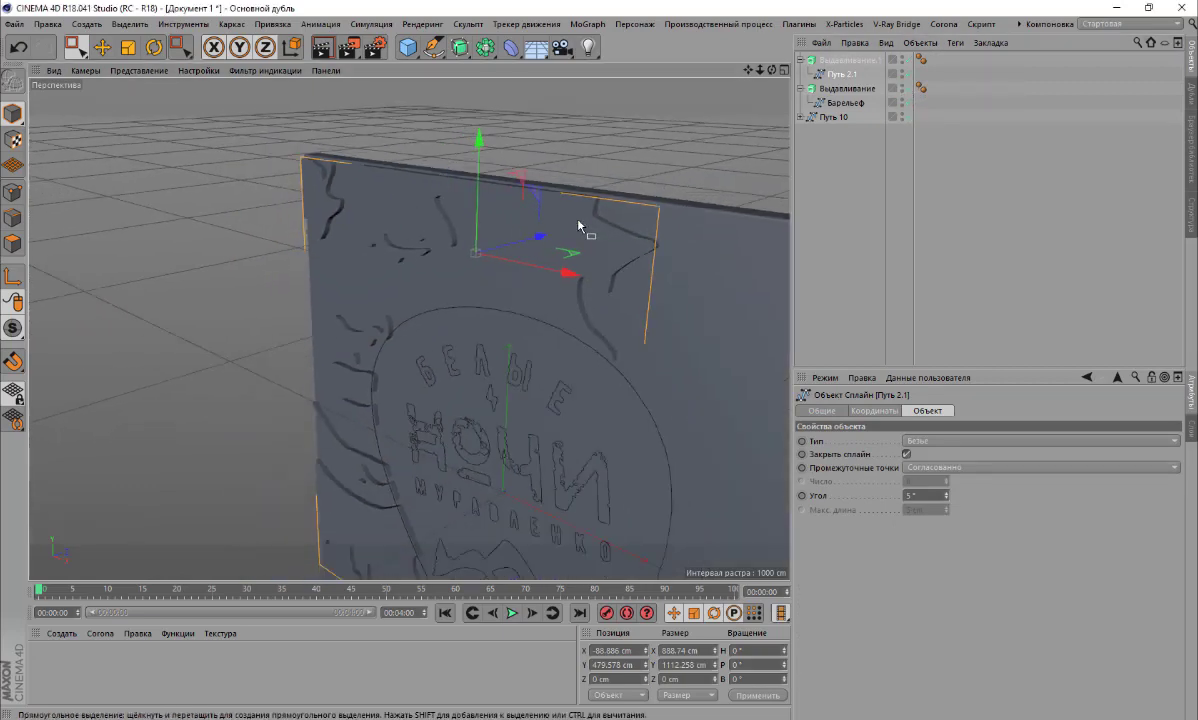
{"action": "scroll", "coordinate": [512, 258], "scroll_direction": "up", "scroll_amount": 5}
{"action": "scroll", "coordinate": [530, 240], "scroll_direction": "up", "scroll_amount": 5}
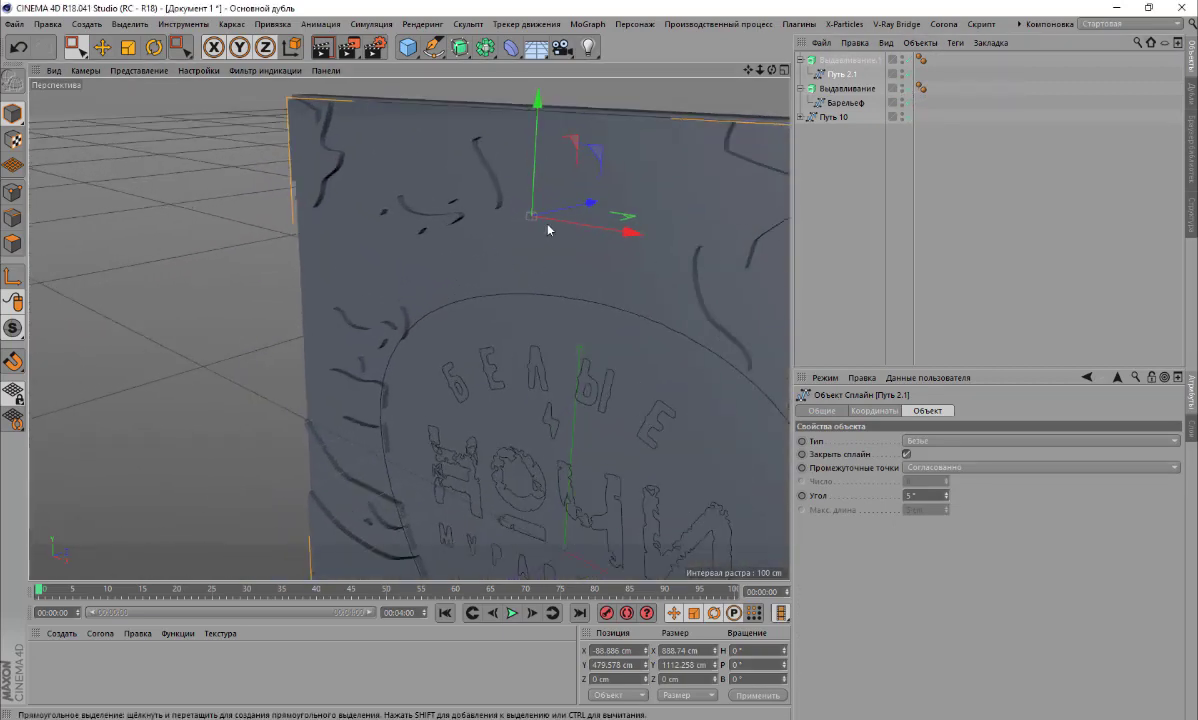
Offset the second slab to Z 3.988 cm and orbit to inspect the stack
{"action": "left_click_drag", "start_coordinate": [564, 210], "coordinate": [566, 210]}
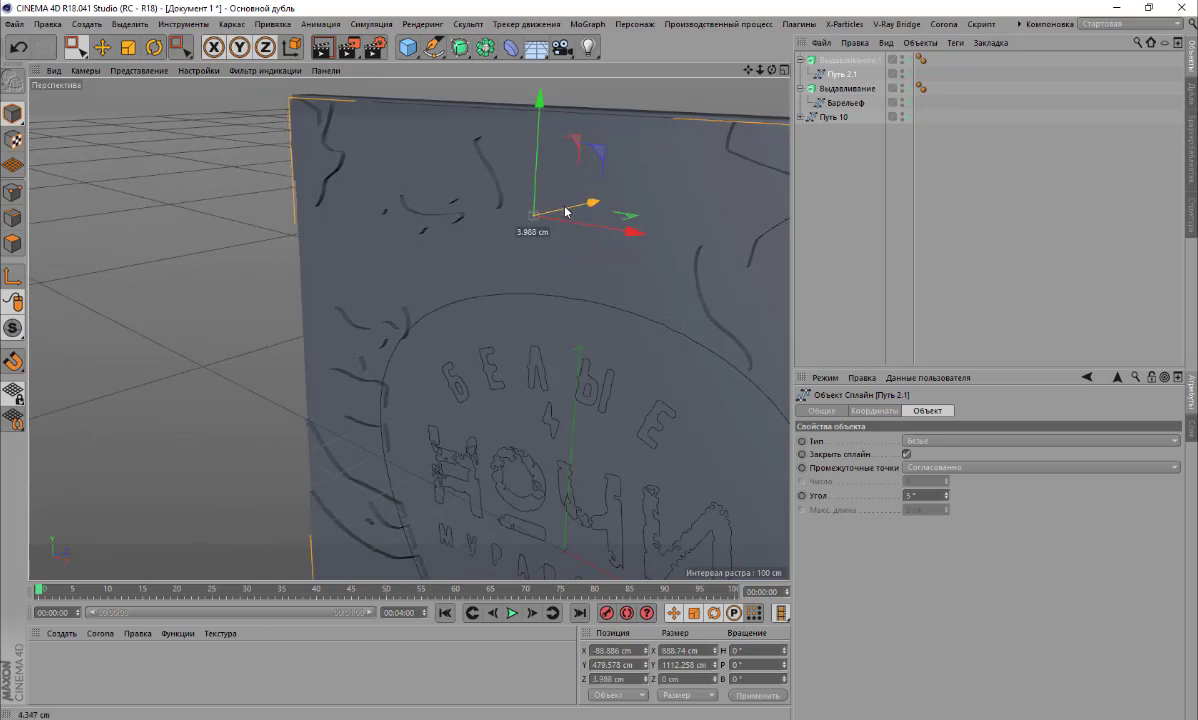
{"action": "scroll", "coordinate": [497, 235], "scroll_direction": "down", "scroll_amount": 2}
{"action": "scroll", "coordinate": [487, 249], "scroll_direction": "down", "scroll_amount": 3}
{"action": "scroll", "coordinate": [474, 300], "scroll_direction": "down", "scroll_amount": 3}
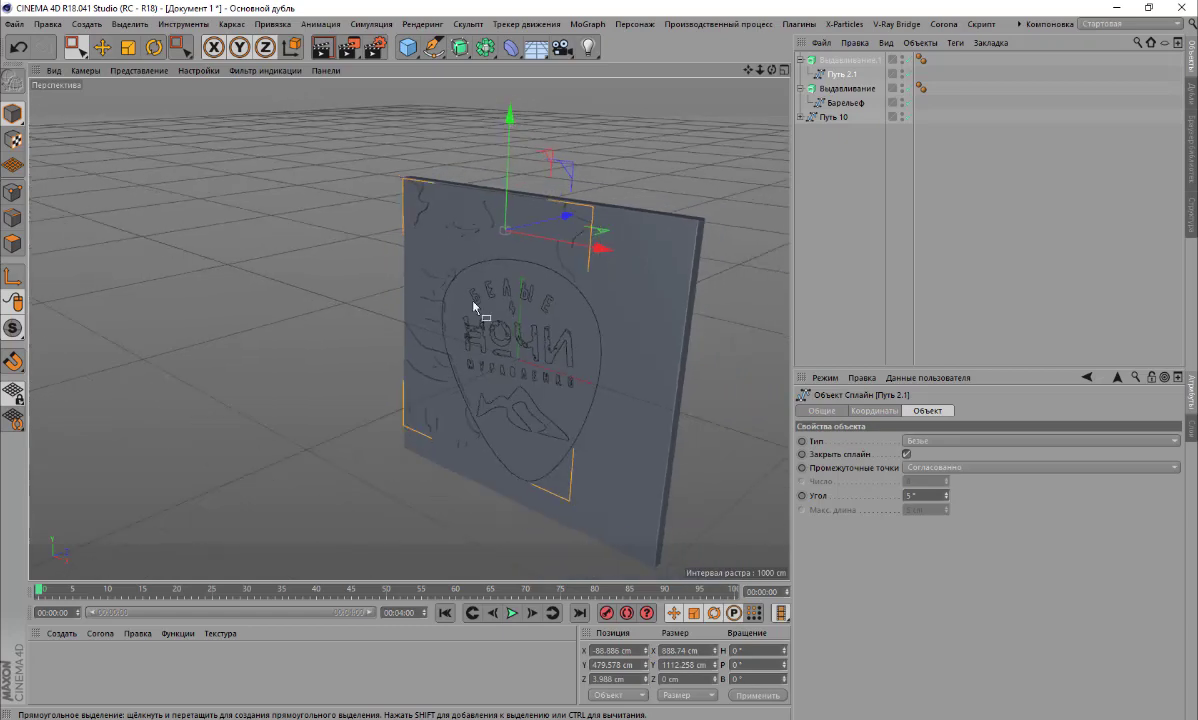
{"action": "scroll", "coordinate": [450, 380], "scroll_direction": "up", "scroll_amount": 3}
{"action": "scroll", "coordinate": [423, 455], "scroll_direction": "up", "scroll_amount": 3}
{"action": "scroll", "coordinate": [423, 455], "scroll_direction": "up", "scroll_amount": 3}
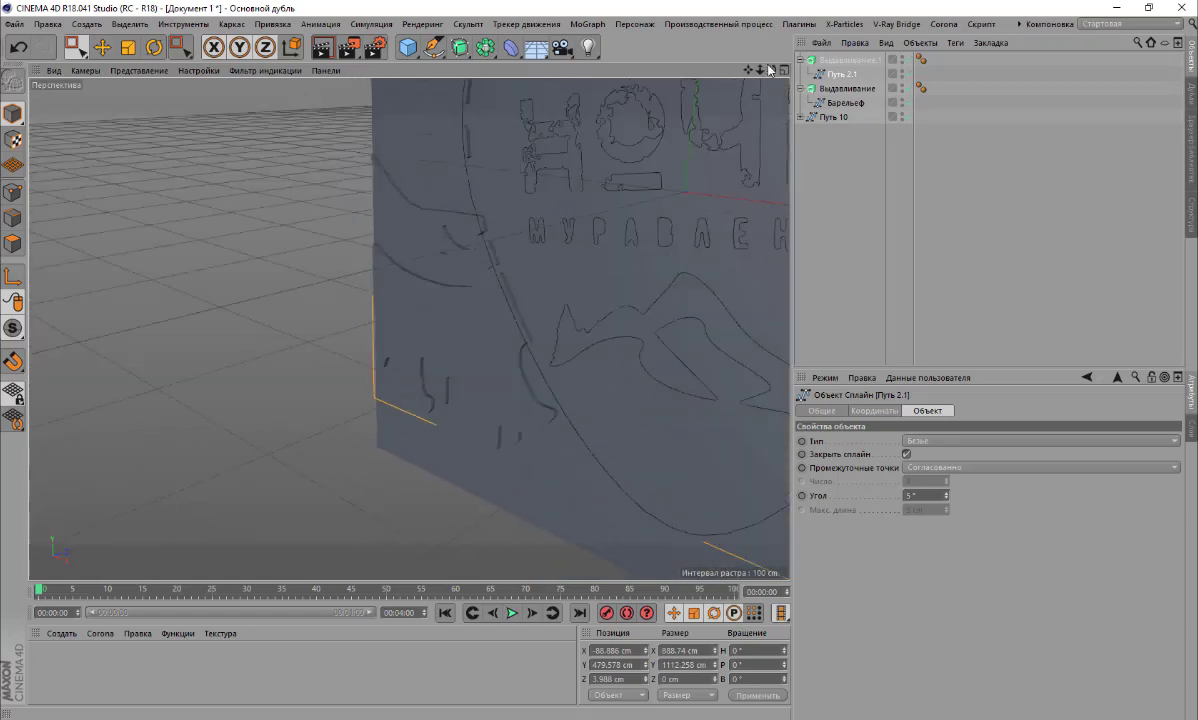
{"action": "left_click_drag", "start_coordinate": [770, 69], "coordinate": [409, 328]}
Hide the first slab and merge splines Путь 12 and Путь 11 into Путь 11.1
{"action": "left_click", "coordinate": [801, 117]}
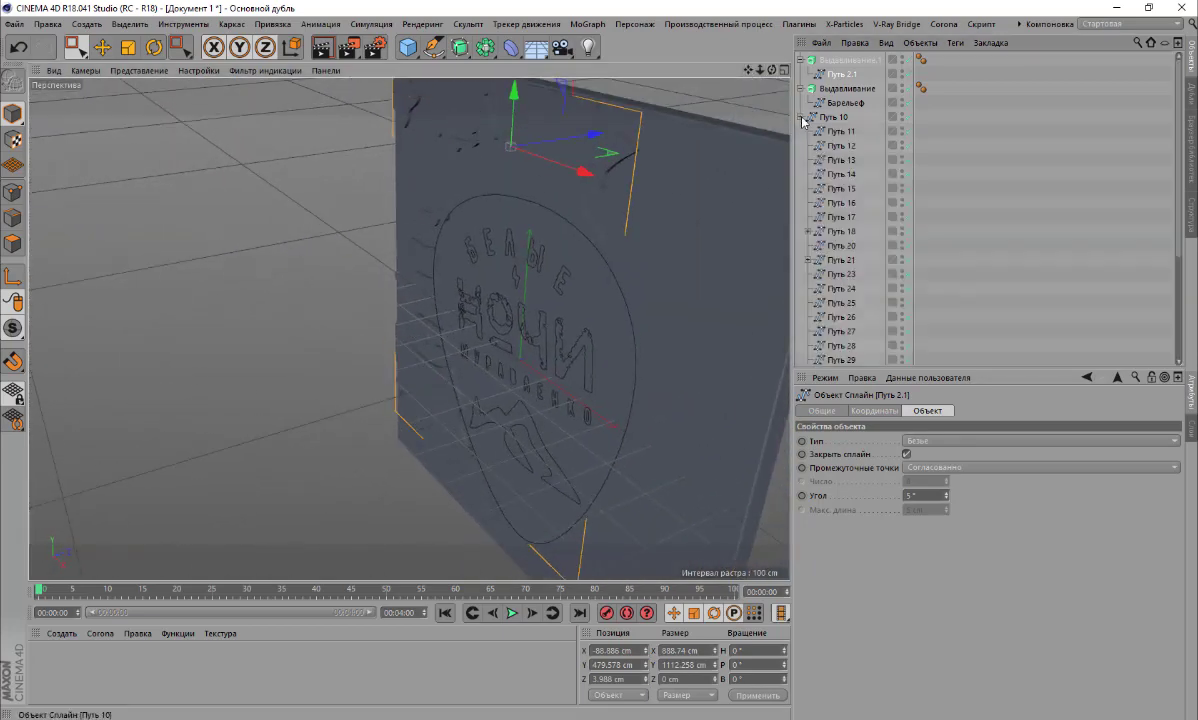
{"action": "left_click", "coordinate": [514, 284]}
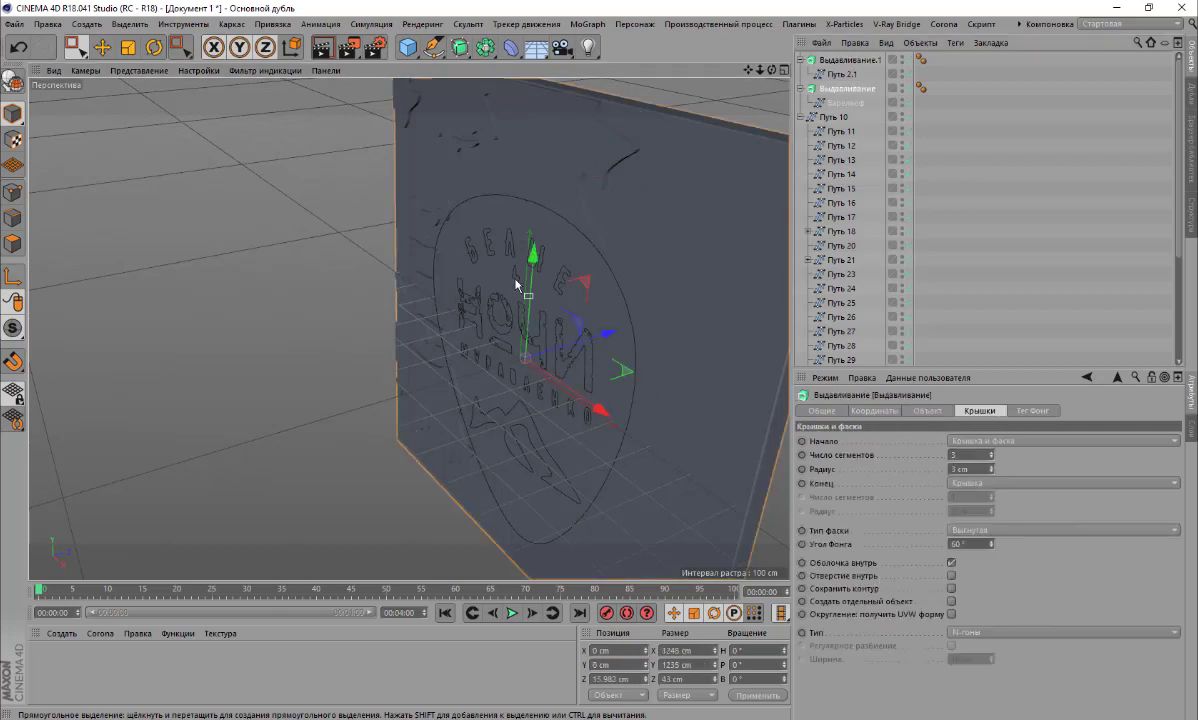
{"action": "left_click", "coordinate": [903, 84]}
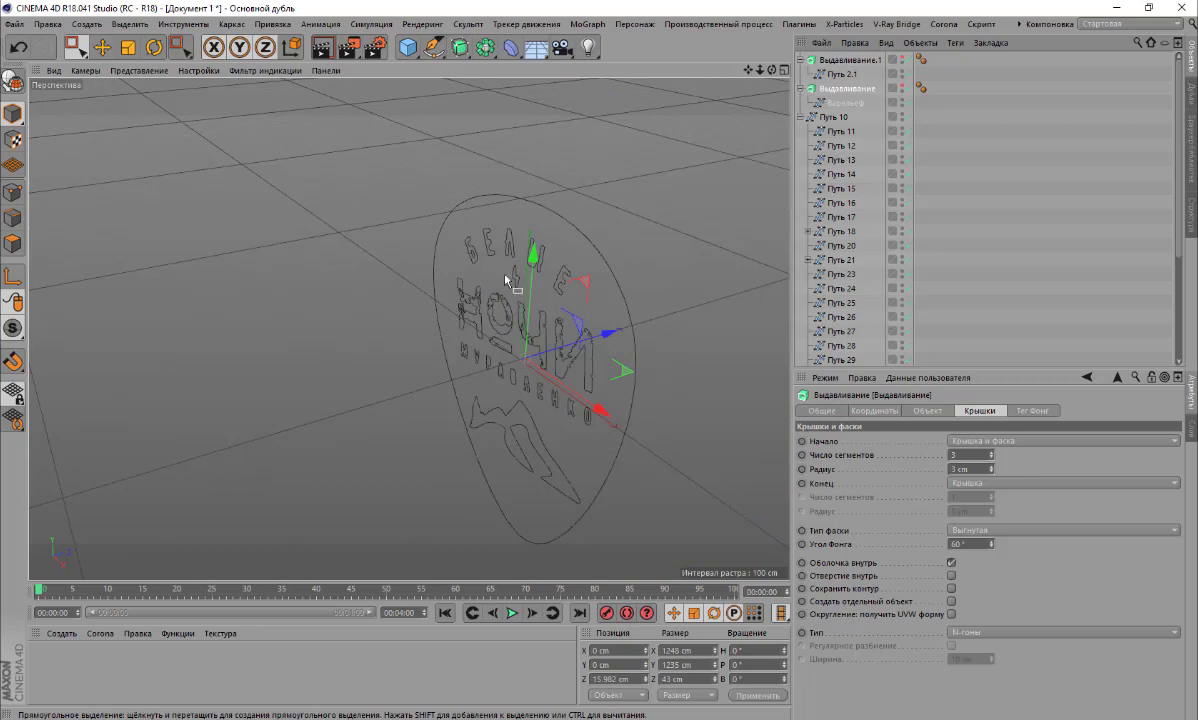
{"action": "left_click", "coordinate": [470, 252]}
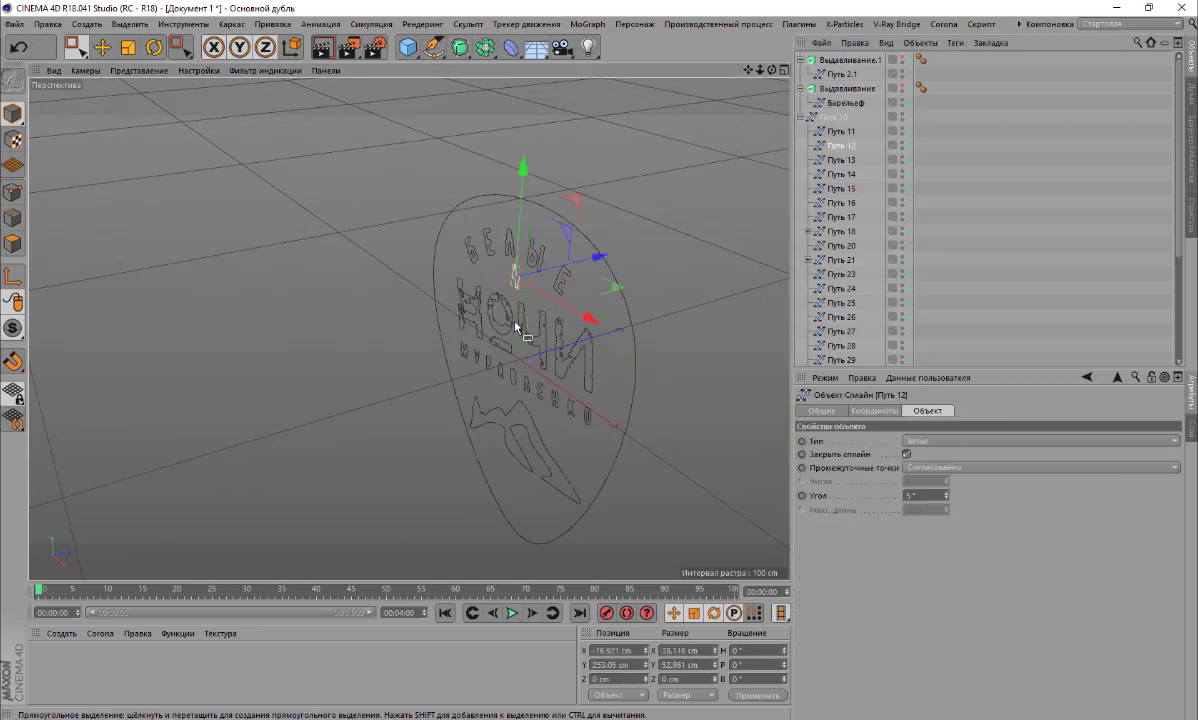
{"action": "left_click", "coordinate": [470, 402]}
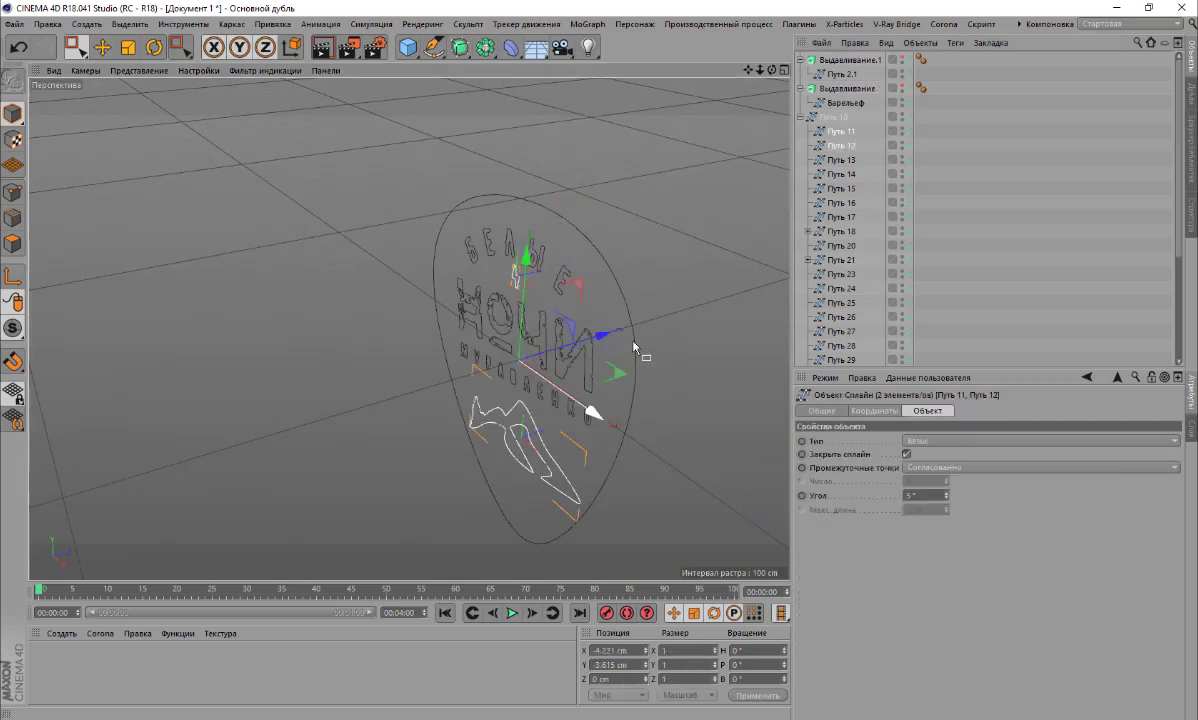
{"action": "right_click", "coordinate": [838, 131]}
{"action": "left_click", "coordinate": [905, 549]}
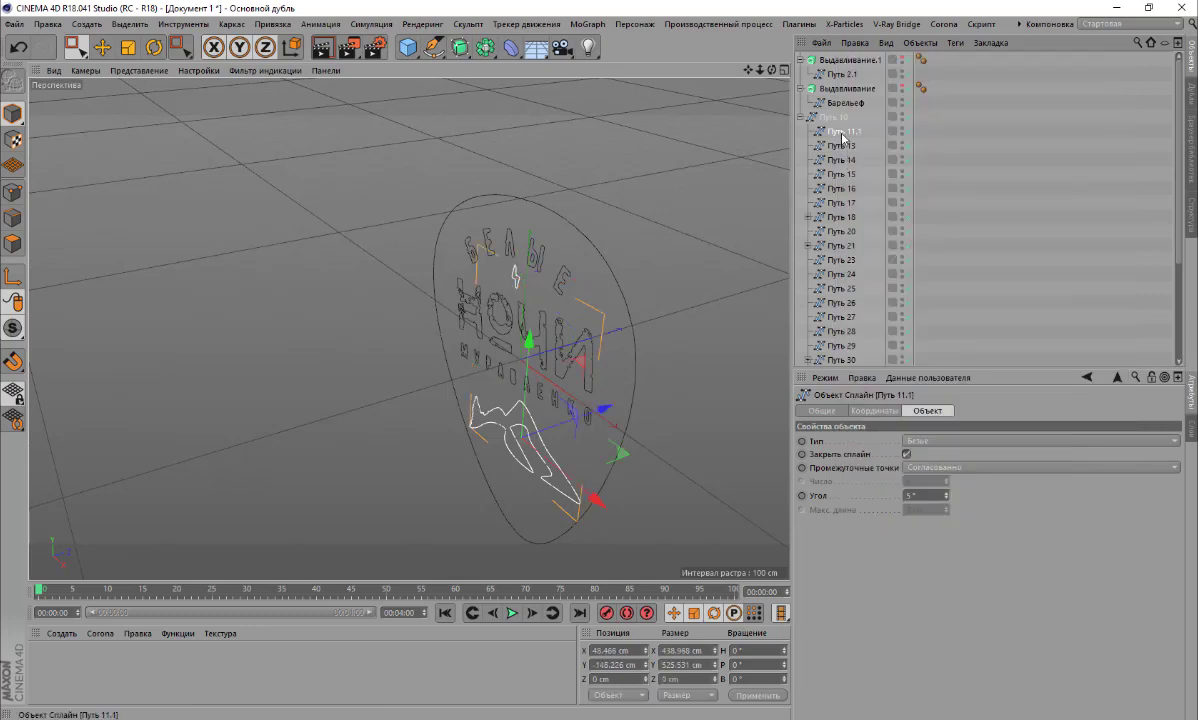
Extrude Путь 11.1 inside a new Выдавливание.2 object
{"action": "left_click_drag", "start_coordinate": [862, 68], "coordinate": [820, 56]}
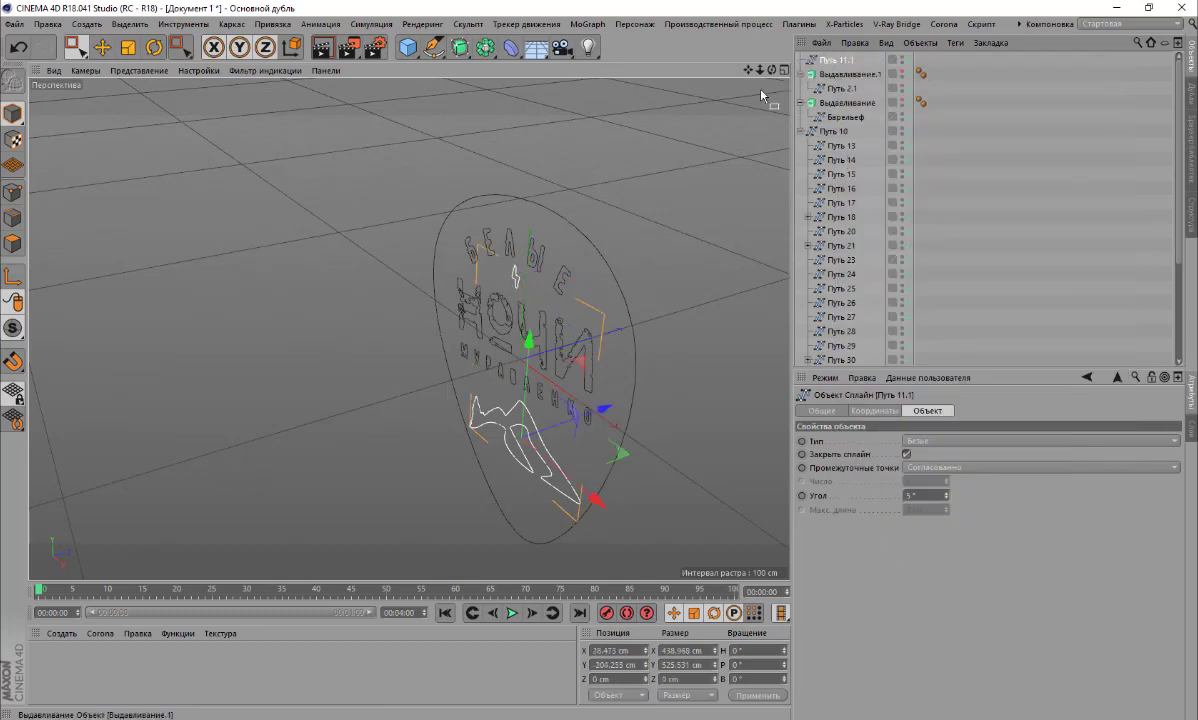
{"action": "left_click", "coordinate": [460, 46]}
{"action": "left_click", "coordinate": [620, 67]}
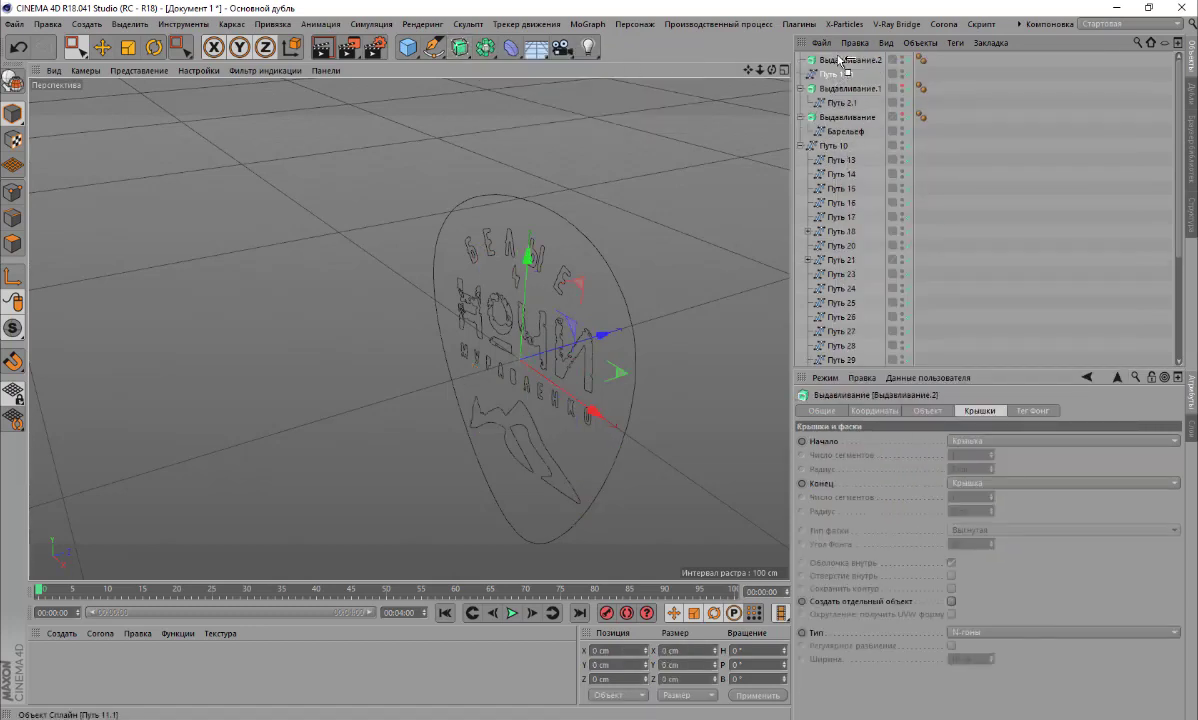
{"action": "left_click_drag", "start_coordinate": [845, 74], "coordinate": [838, 62]}
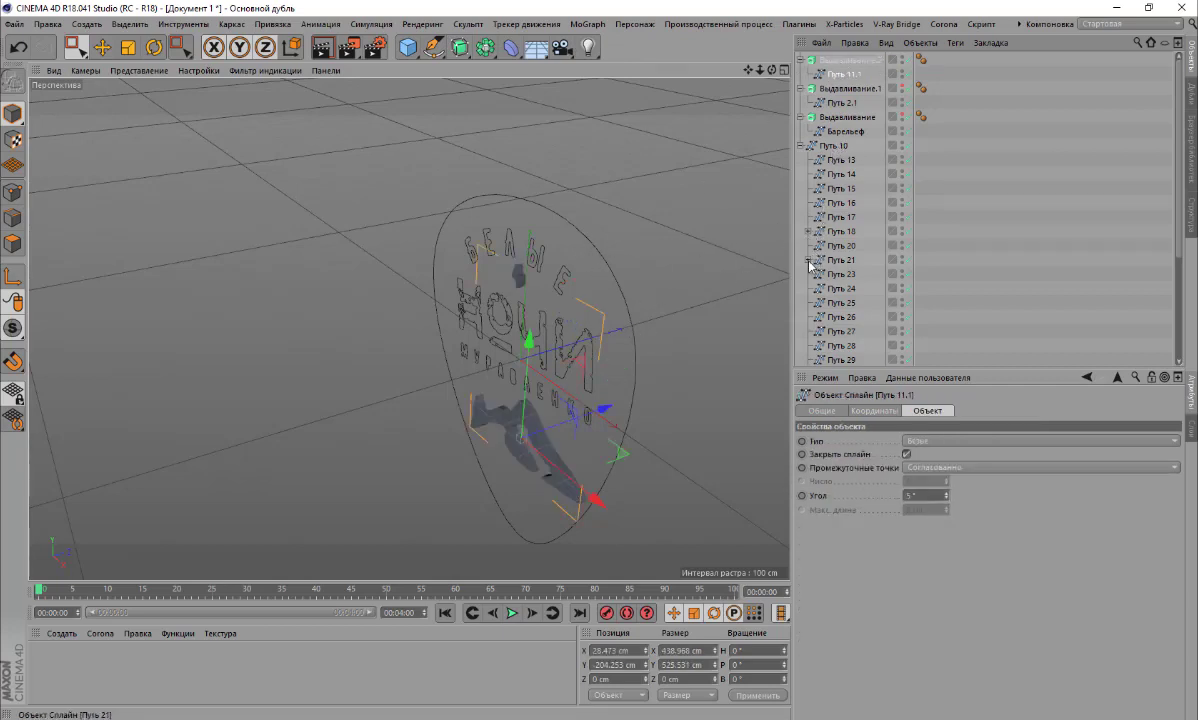
Merge path pairs Путь 21 with Путь 22 and Путь 18 with Путь 19
{"action": "left_click", "coordinate": [808, 260]}
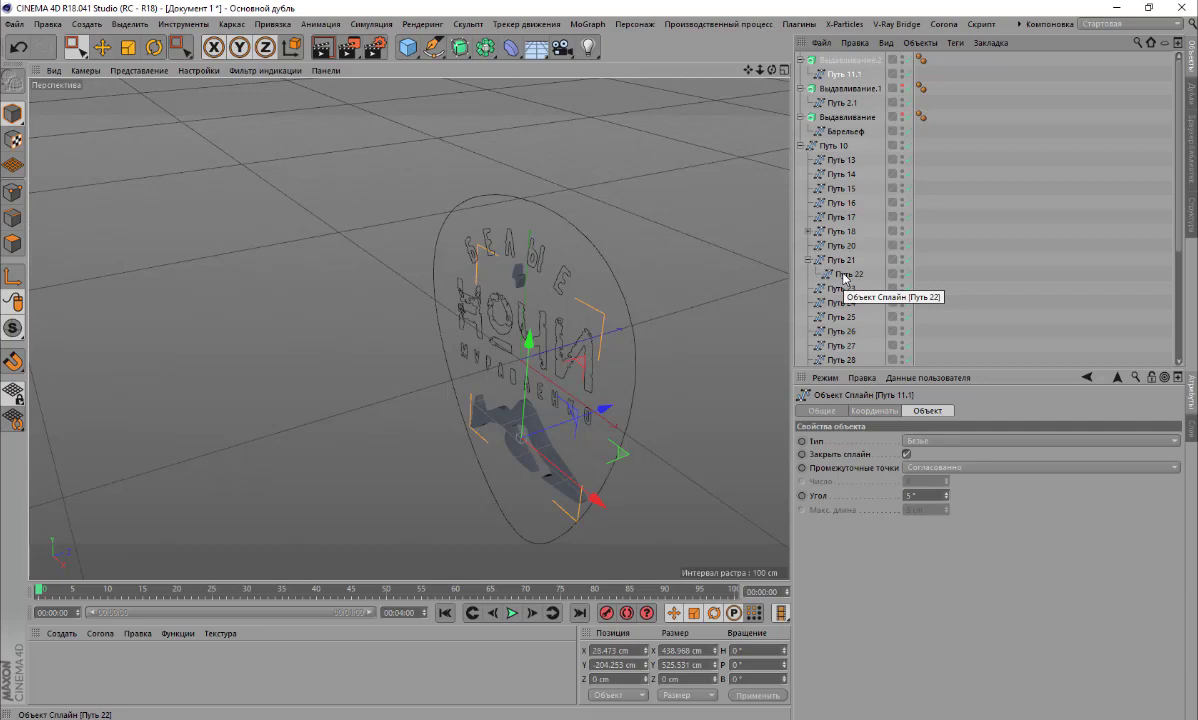
{"action": "left_click_drag", "start_coordinate": [829, 270], "coordinate": [790, 250]}
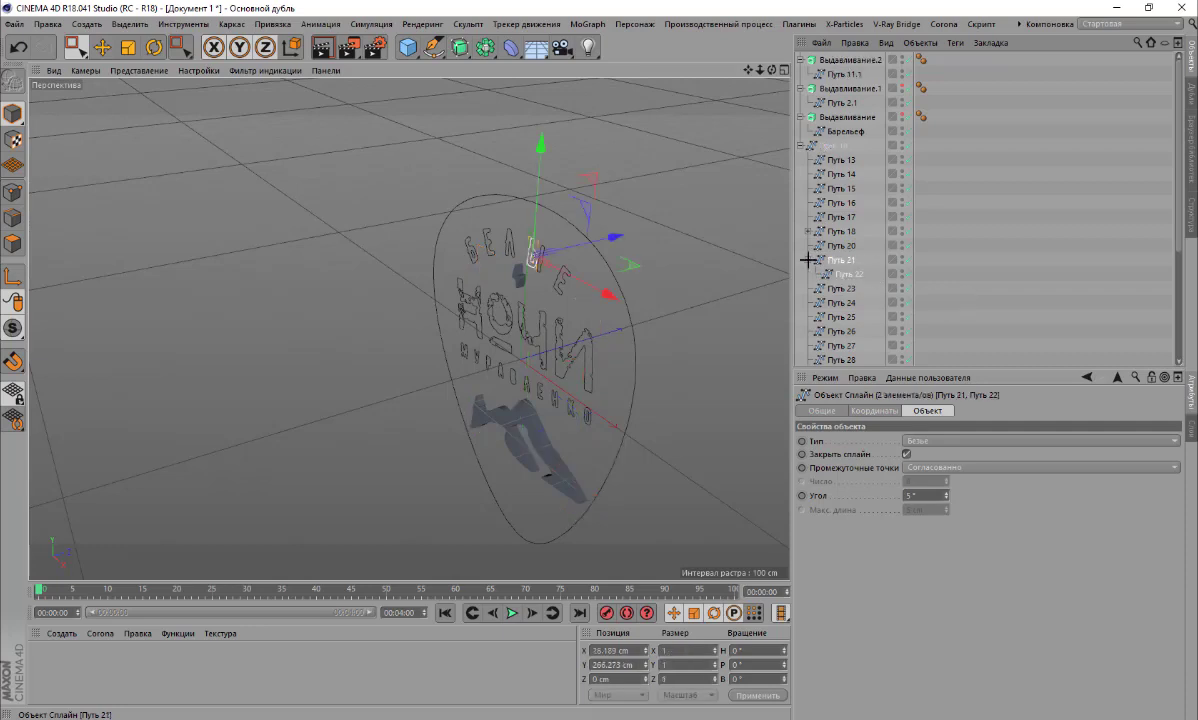
{"action": "right_click", "coordinate": [835, 268]}
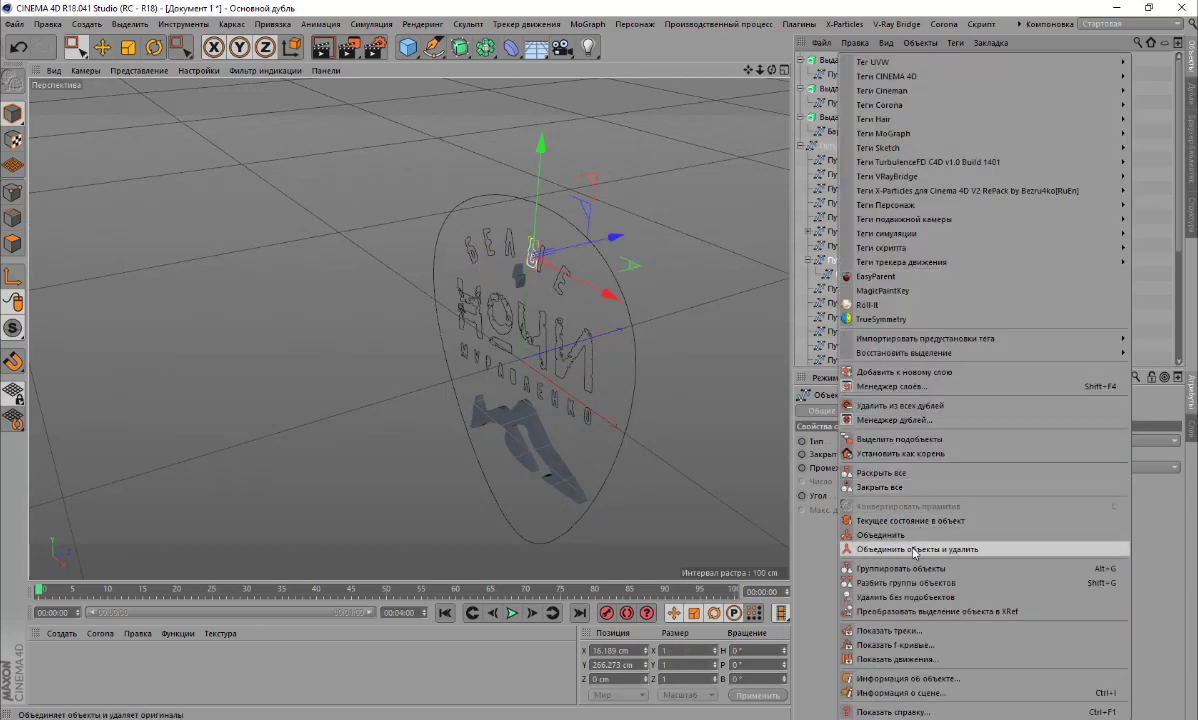
{"action": "left_click", "coordinate": [857, 516]}
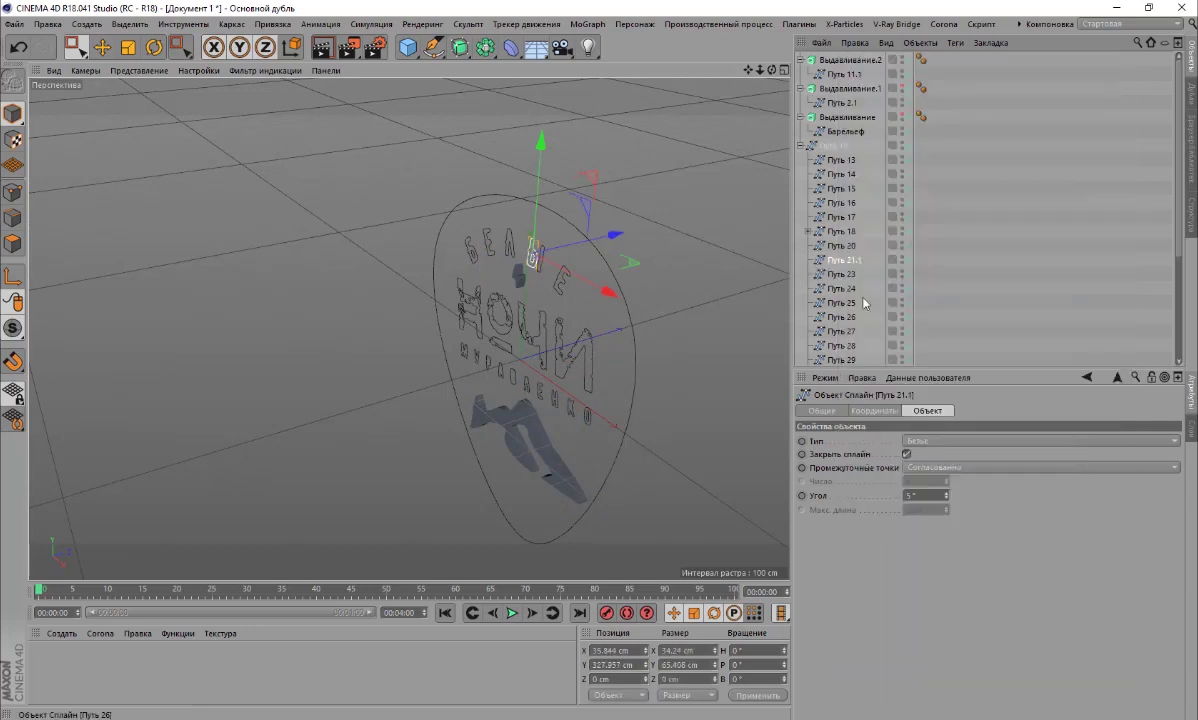
{"action": "left_click", "coordinate": [808, 231]}
{"action": "left_click_drag", "start_coordinate": [822, 231], "coordinate": [833, 240]}
{"action": "right_click", "coordinate": [833, 240]}
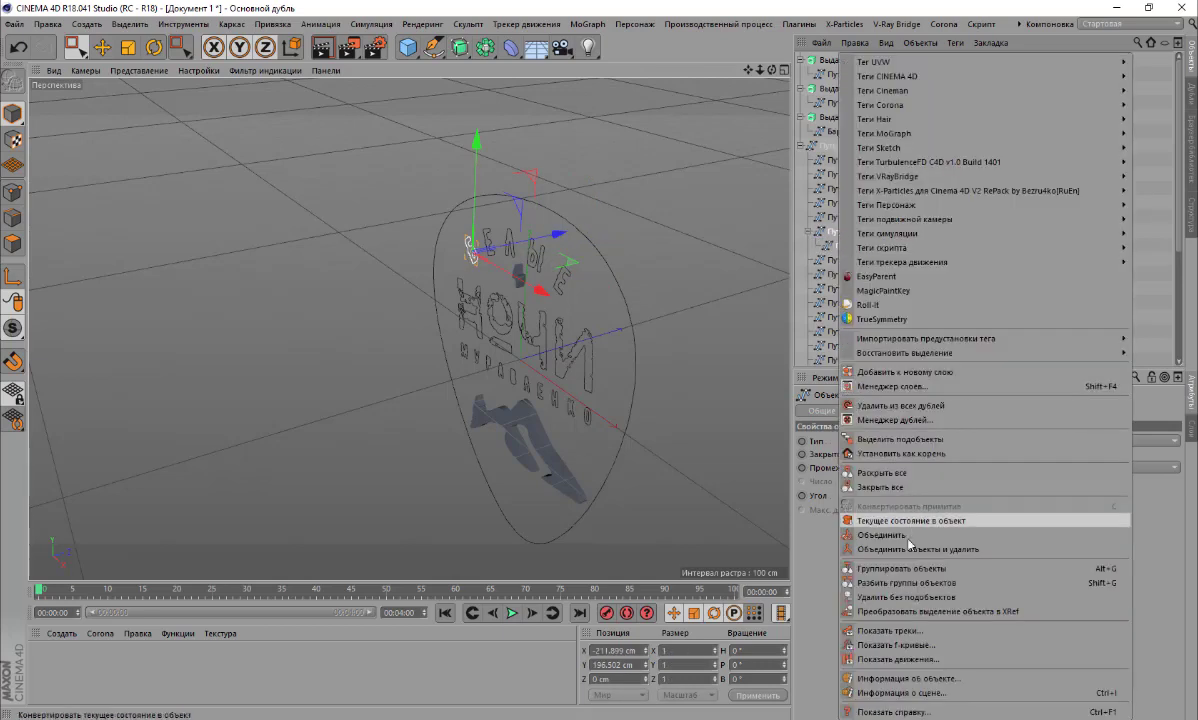
{"action": "left_click", "coordinate": [860, 500]}
Merge Путь 30 and Путь 31 into one spline
{"action": "scroll", "coordinate": [838, 285], "scroll_direction": "down", "scroll_amount": 5}
{"action": "left_click", "coordinate": [809, 217]}
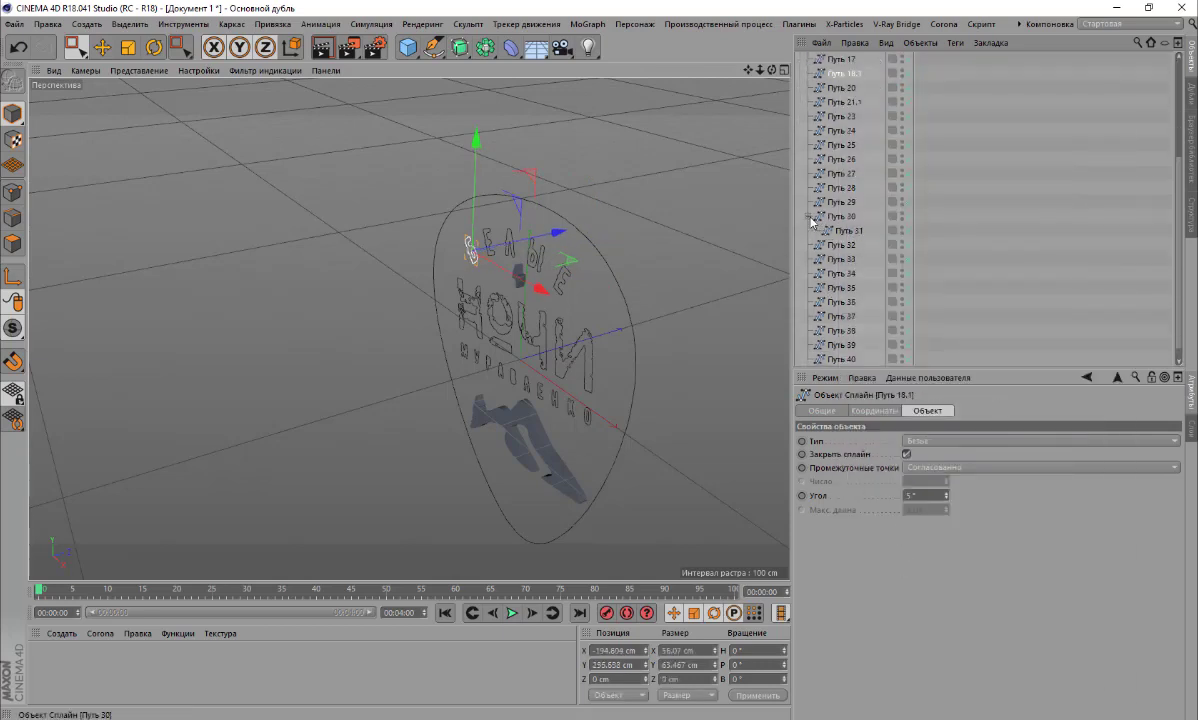
{"action": "left_click_drag", "start_coordinate": [845, 231], "coordinate": [840, 219]}
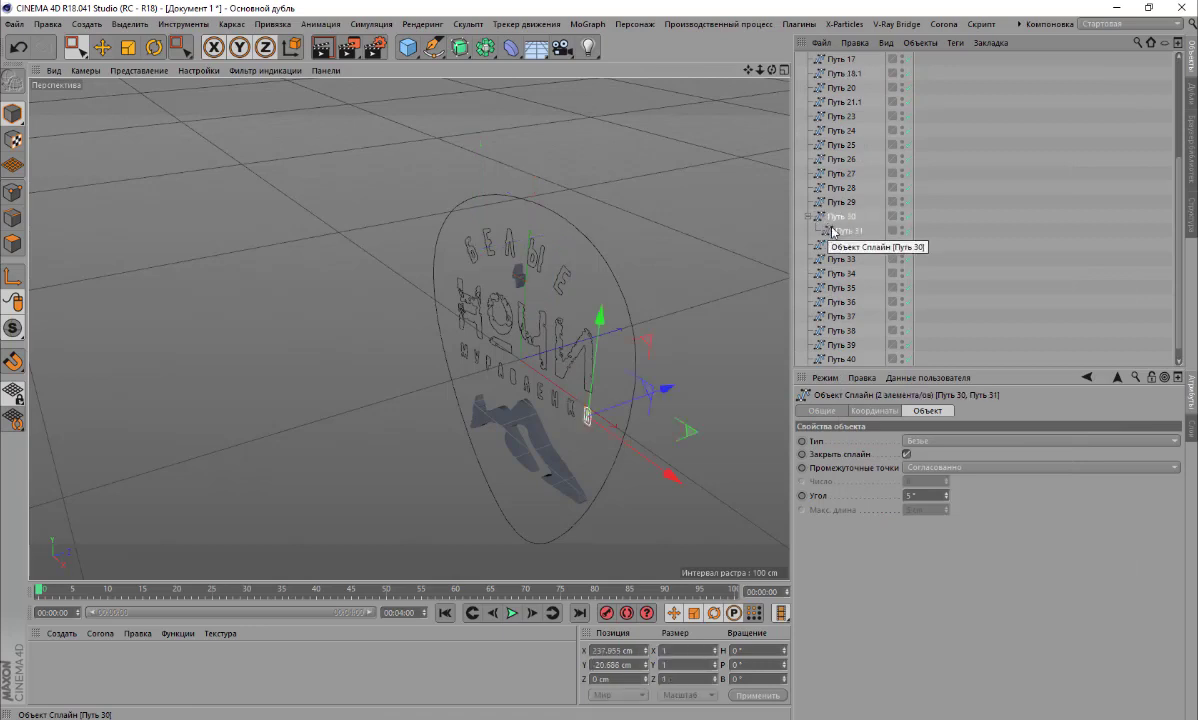
{"action": "right_click", "coordinate": [840, 222]}
{"action": "left_click", "coordinate": [865, 505]}
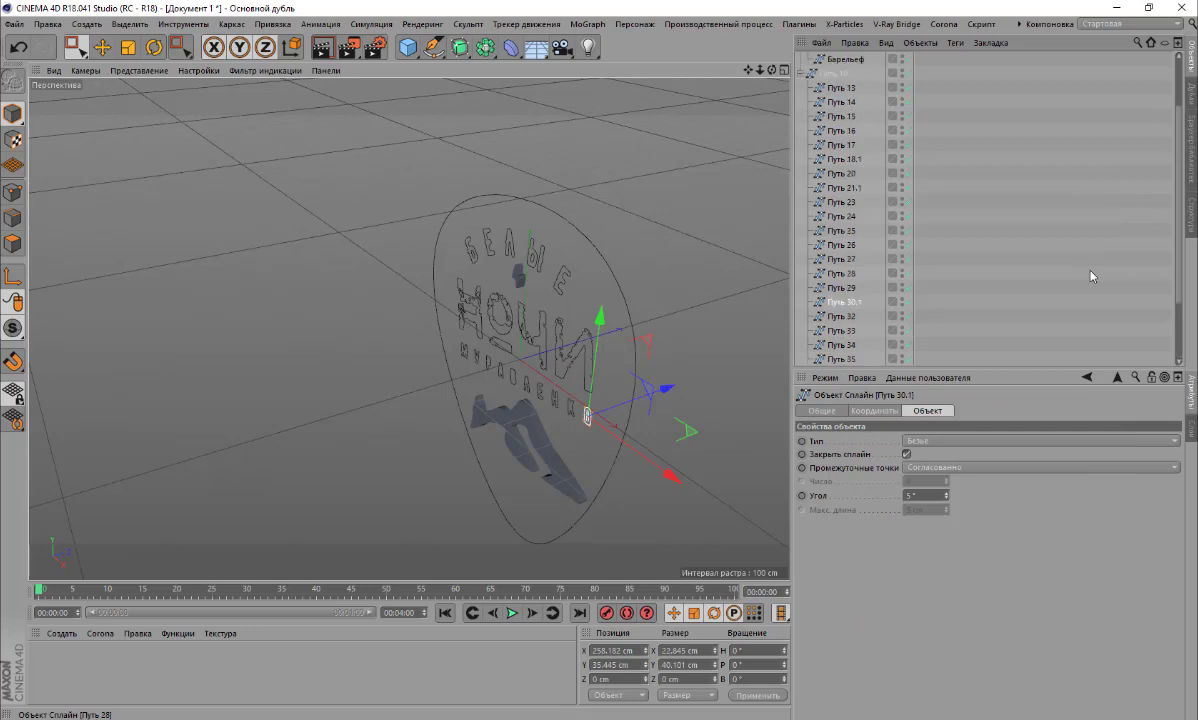
Connect all remaining lettering paths under Путь 10 into the single spline Путь 13.1
{"action": "left_click_drag", "start_coordinate": [842, 359], "coordinate": [806, 157]}
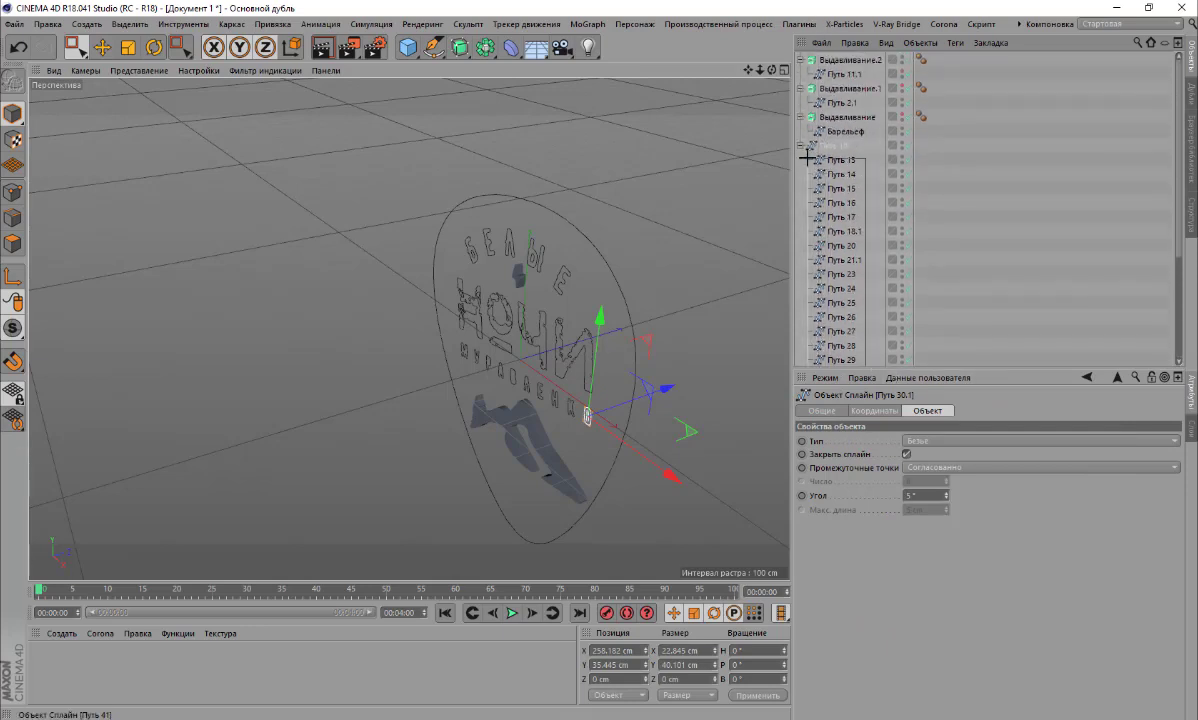
{"action": "left_click_drag", "start_coordinate": [806, 157], "coordinate": [809, 157]}
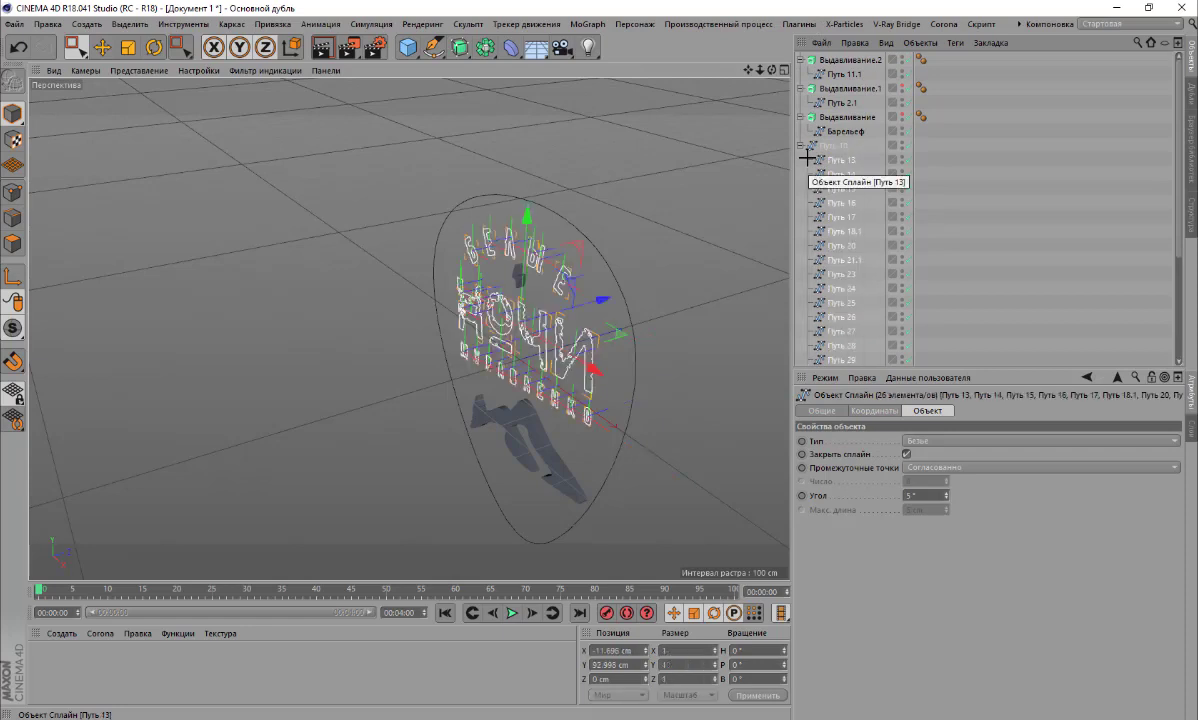
{"action": "right_click", "coordinate": [834, 164]}
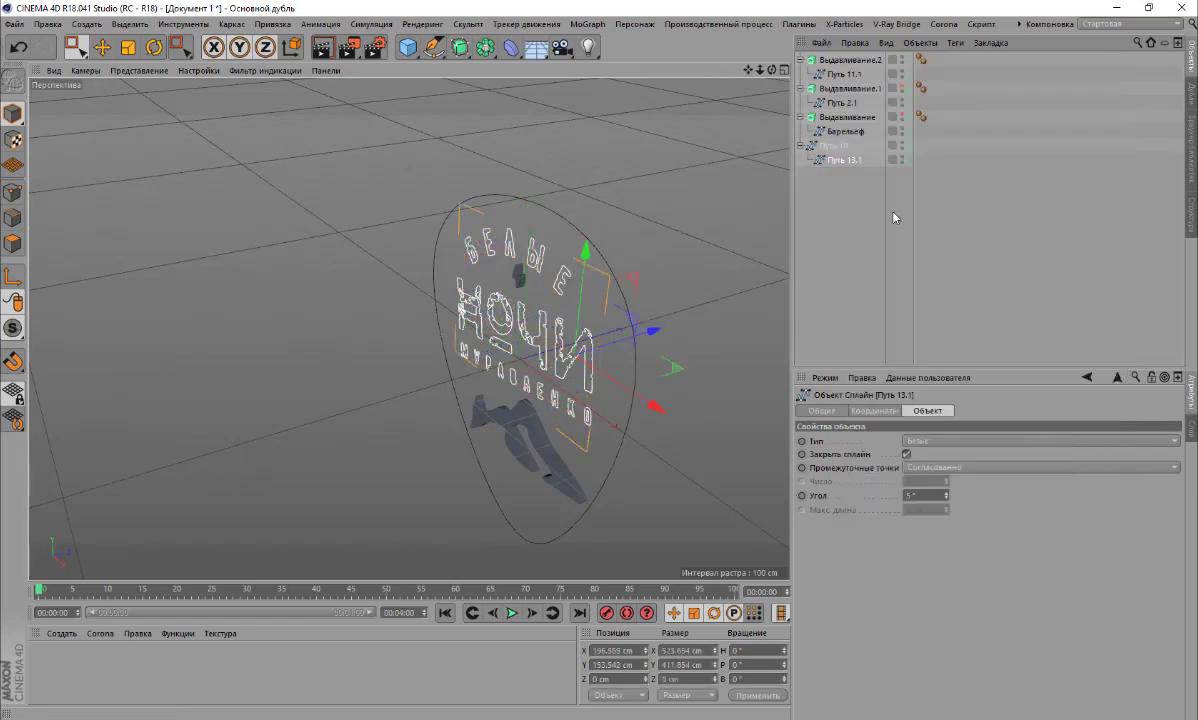
{"action": "left_click", "coordinate": [900, 549]}
Extrude the oval outline Путь 10 inside a new Выдавливание.3 and hide the disc
{"action": "left_click", "coordinate": [833, 147]}
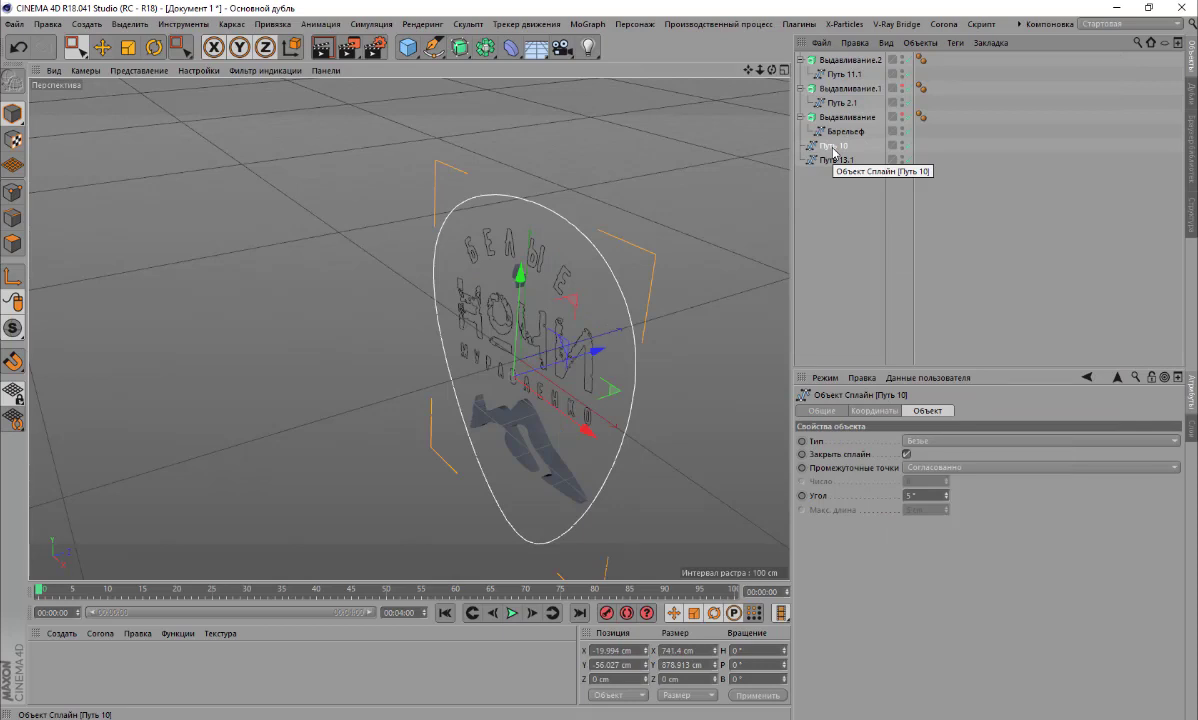
{"action": "left_click", "coordinate": [459, 47]}
{"action": "left_click", "coordinate": [624, 70]}
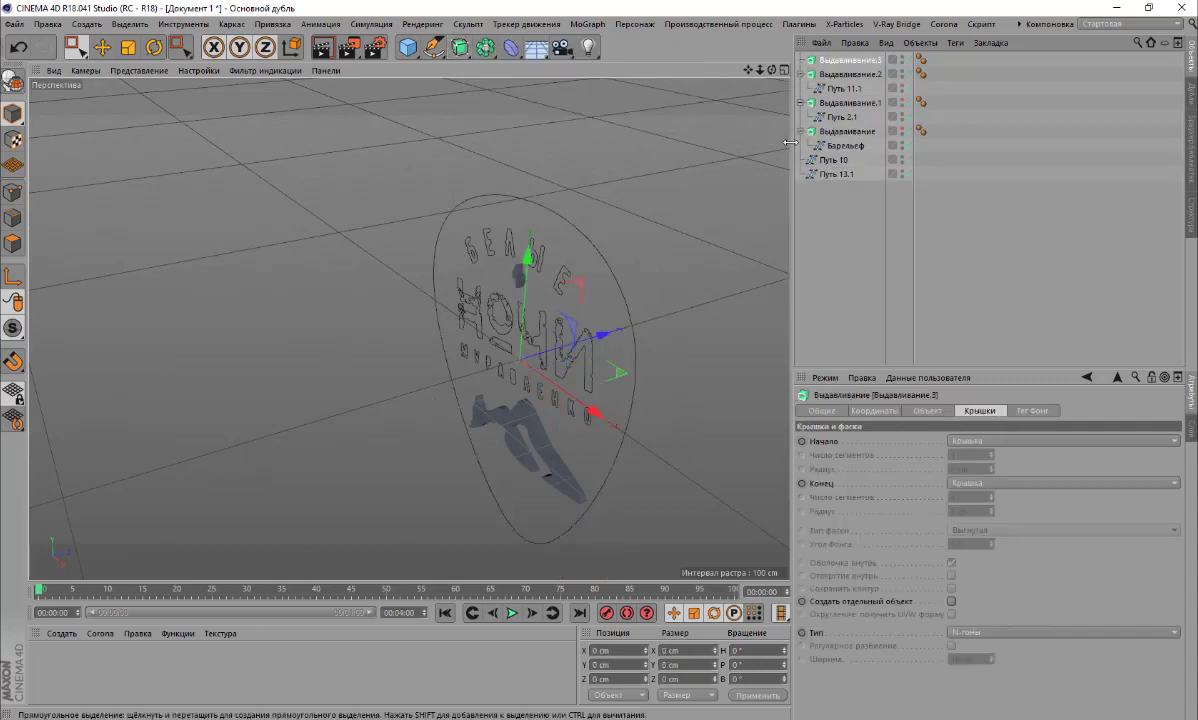
{"action": "left_click_drag", "start_coordinate": [845, 63], "coordinate": [843, 64]}
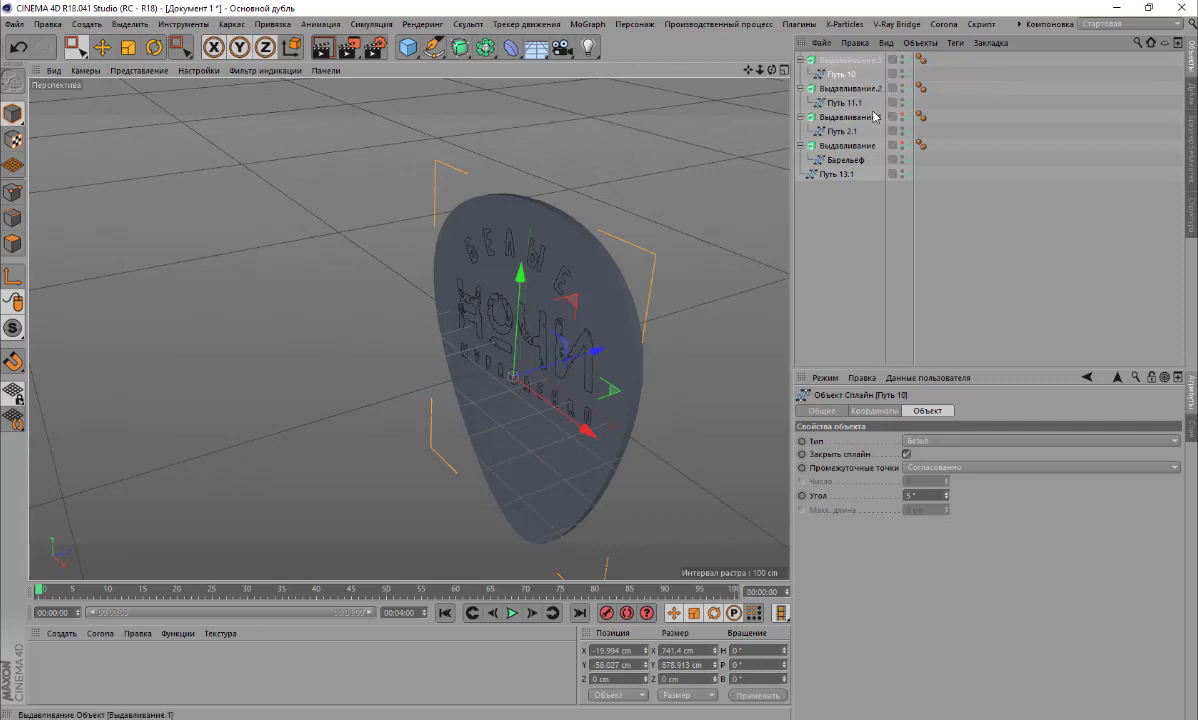
{"action": "left_click", "coordinate": [903, 62]}
Extrude the lettering spline Путь 13.1 inside a new Выдавливание.4
{"action": "left_click", "coordinate": [819, 176]}
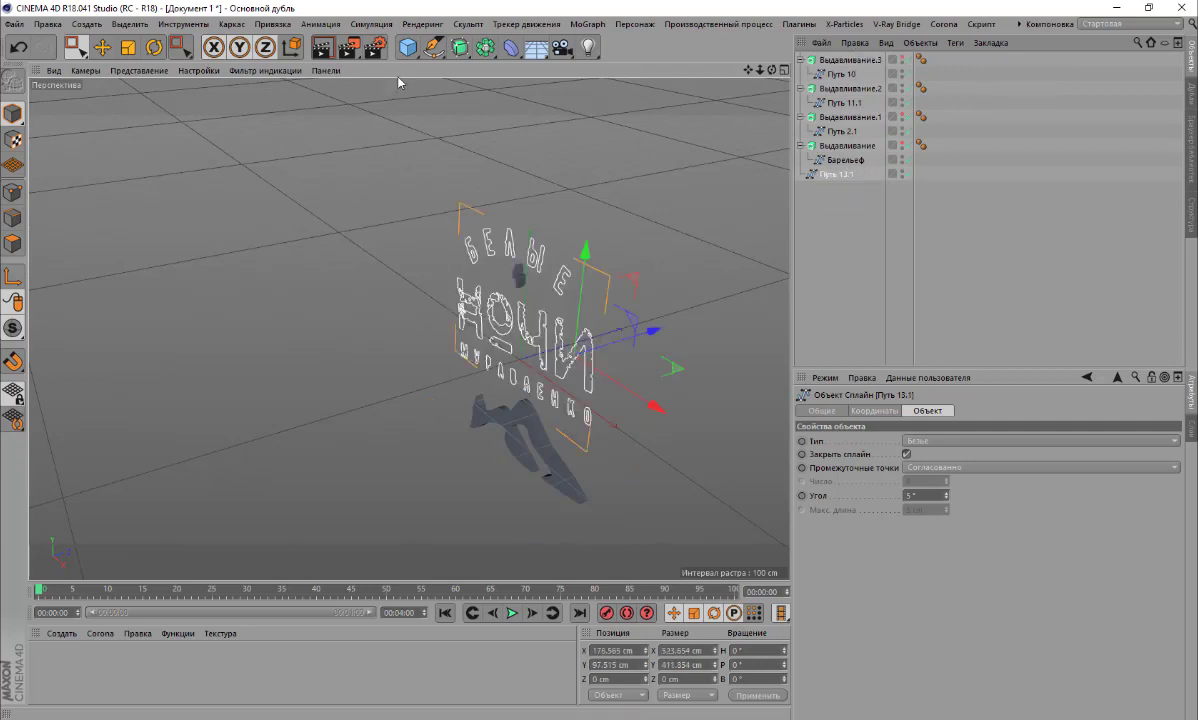
{"action": "left_click", "coordinate": [901, 86]}
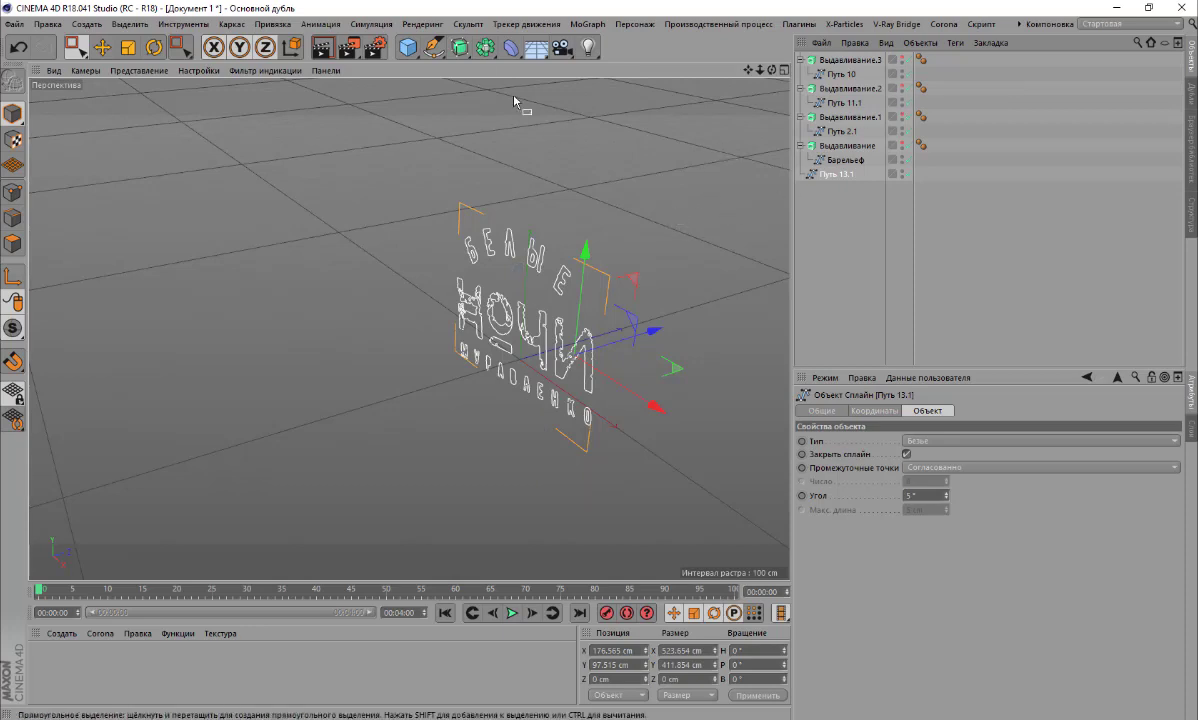
{"action": "left_click_drag", "start_coordinate": [462, 50], "coordinate": [625, 67]}
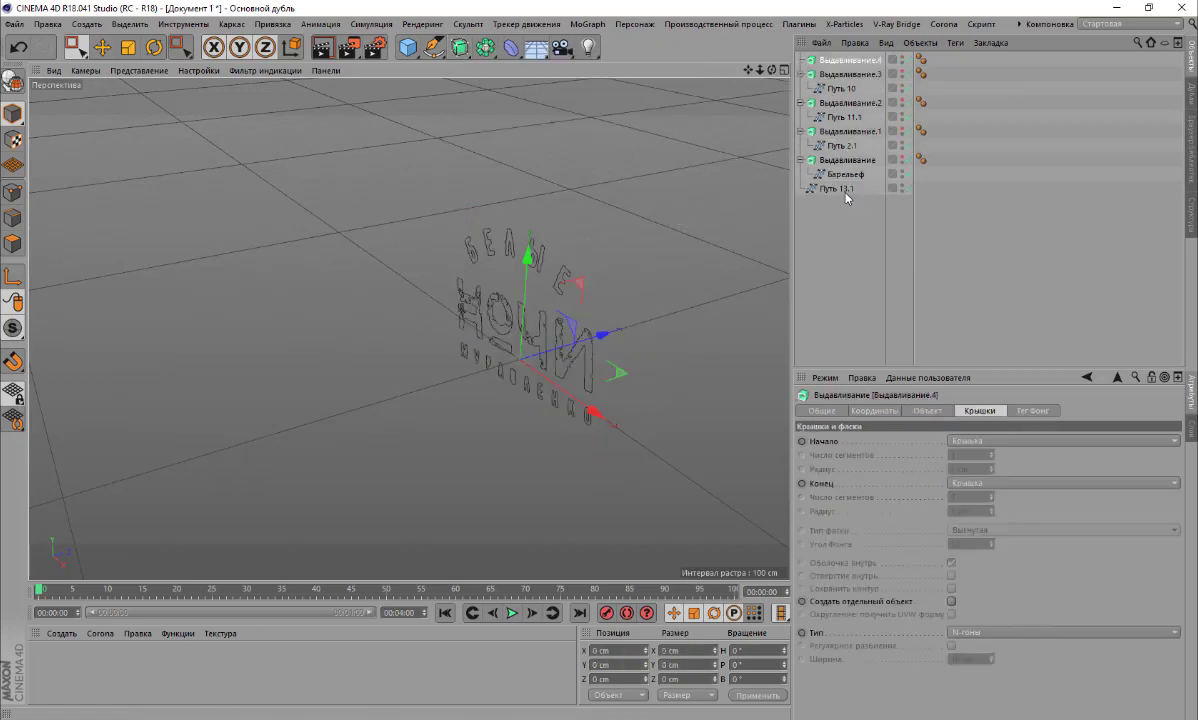
{"action": "left_click_drag", "start_coordinate": [852, 86], "coordinate": [836, 61]}
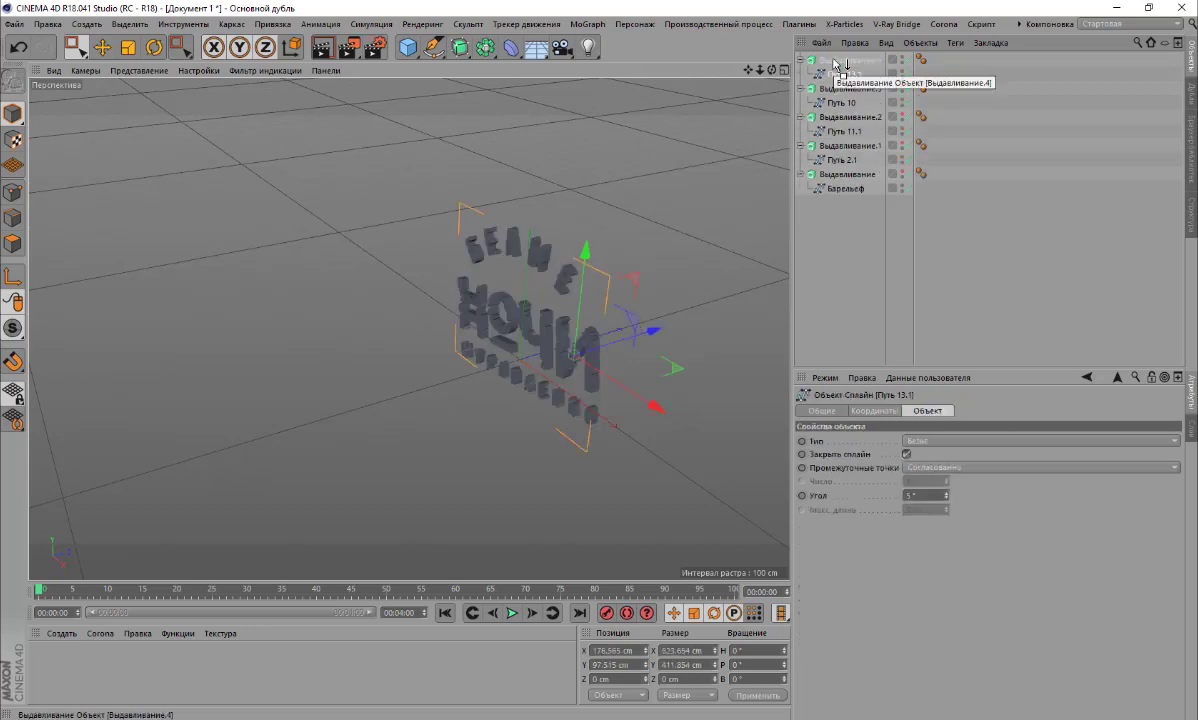
{"action": "left_click", "coordinate": [838, 61]}
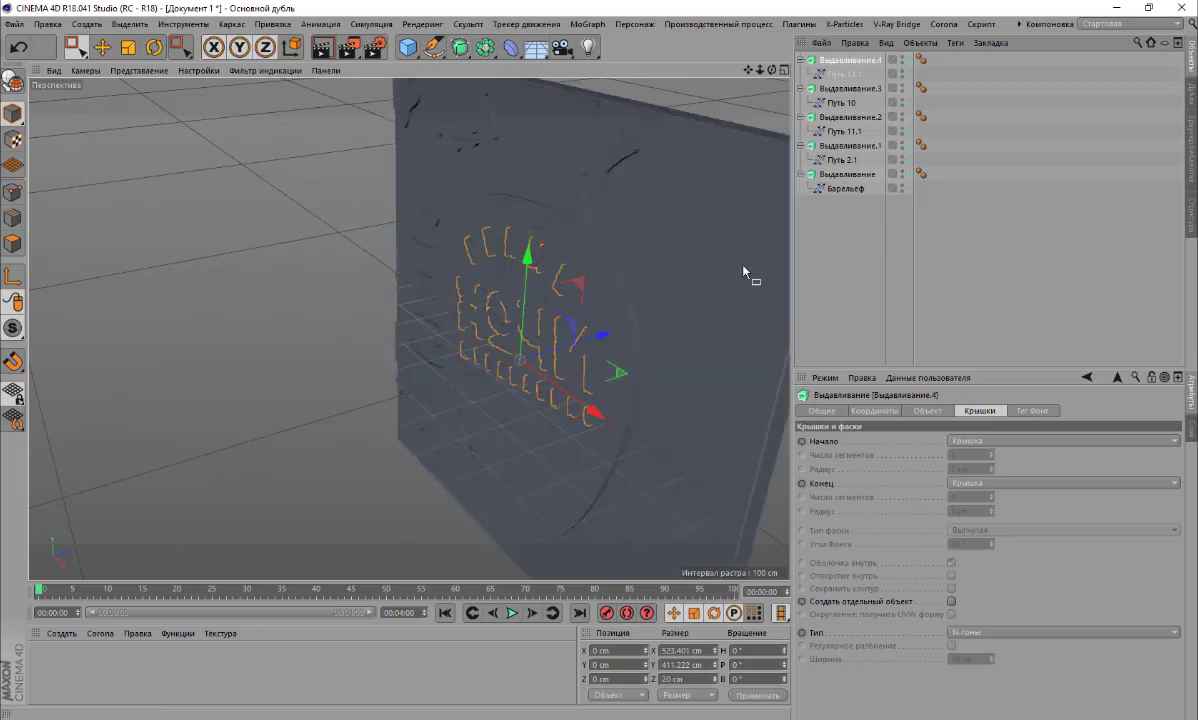
Create a blue material and a green copy, applying the green one to Выдавливание.1
{"action": "left_click", "coordinate": [64, 641]}
{"action": "left_click", "coordinate": [93, 497]}
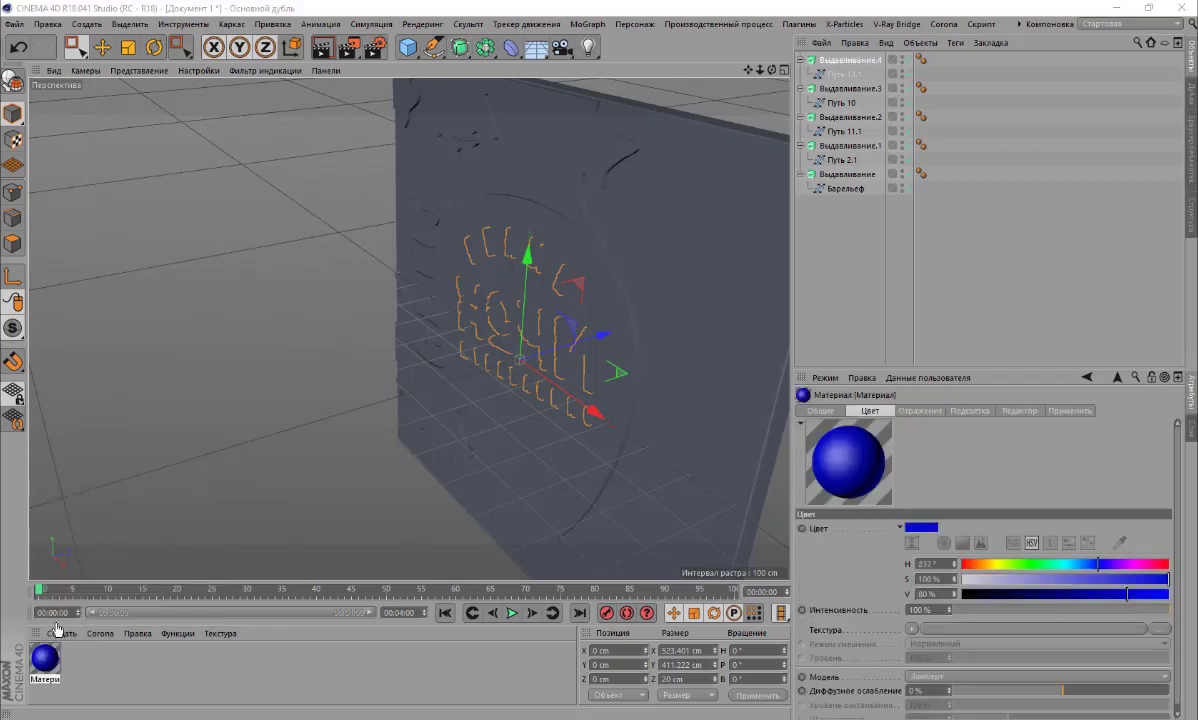
{"action": "mouse_move", "coordinate": [44, 657]}
{"action": "left_mouse_down"}
{"action": "mouse_move", "coordinate": [210, 610]}
{"action": "mouse_move", "coordinate": [801, 174]}
{"action": "left_mouse_up"}
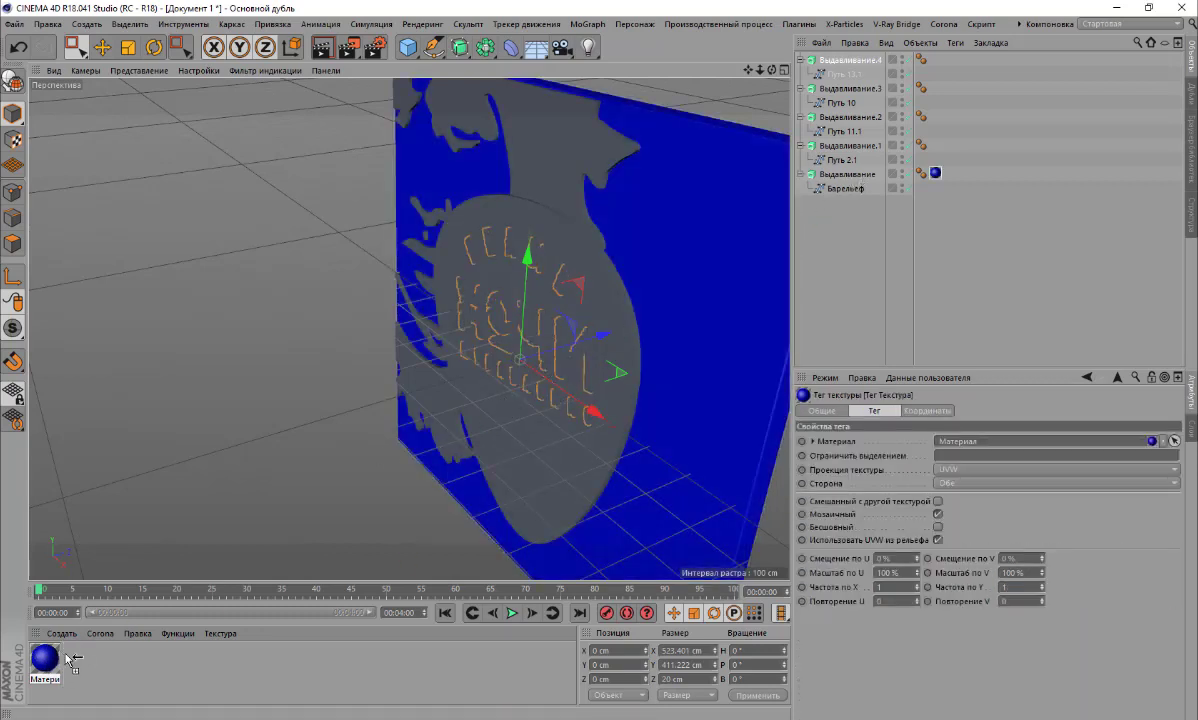
{"action": "left_click_drag", "start_coordinate": [35, 655], "coordinate": [77, 660], "text": "ctrl"}
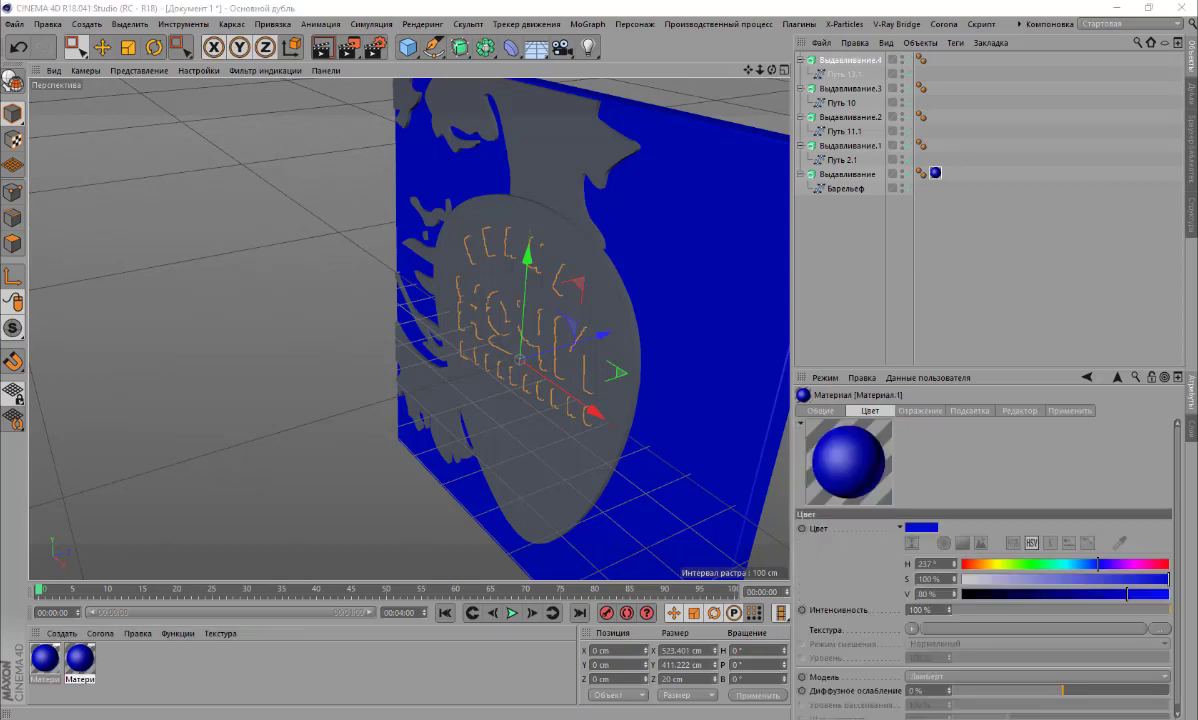
{"action": "left_click_drag", "start_coordinate": [1098, 564], "coordinate": [1032, 564]}
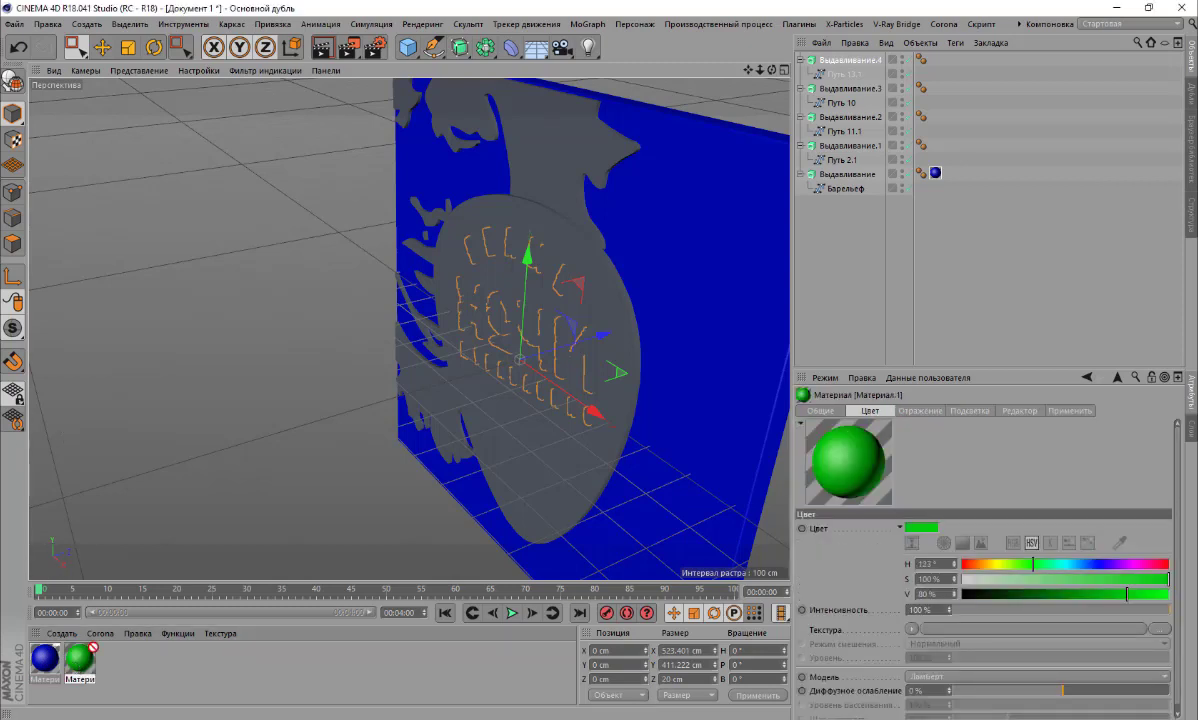
{"action": "left_click_drag", "start_coordinate": [88, 652], "coordinate": [432, 262]}
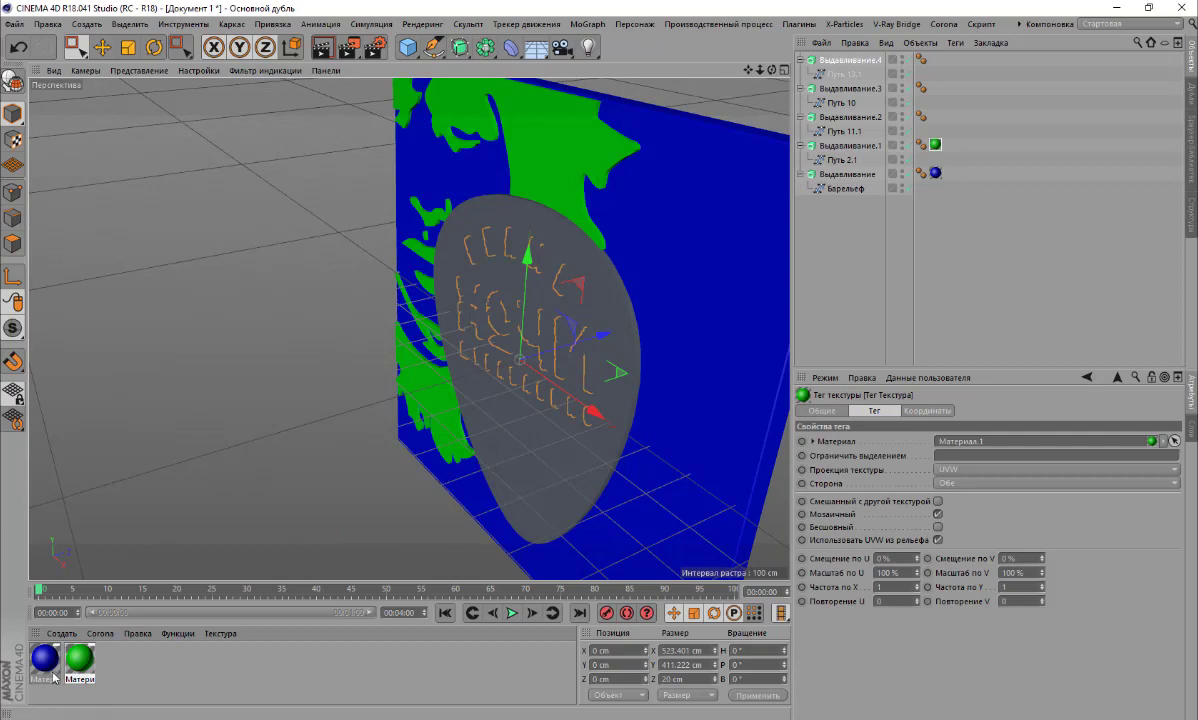
Apply a magenta material to Выдавливание.2 and an orange one to Выдавливание.3
{"action": "left_click_drag", "start_coordinate": [77, 660], "coordinate": [114, 660], "text": "ctrl"}
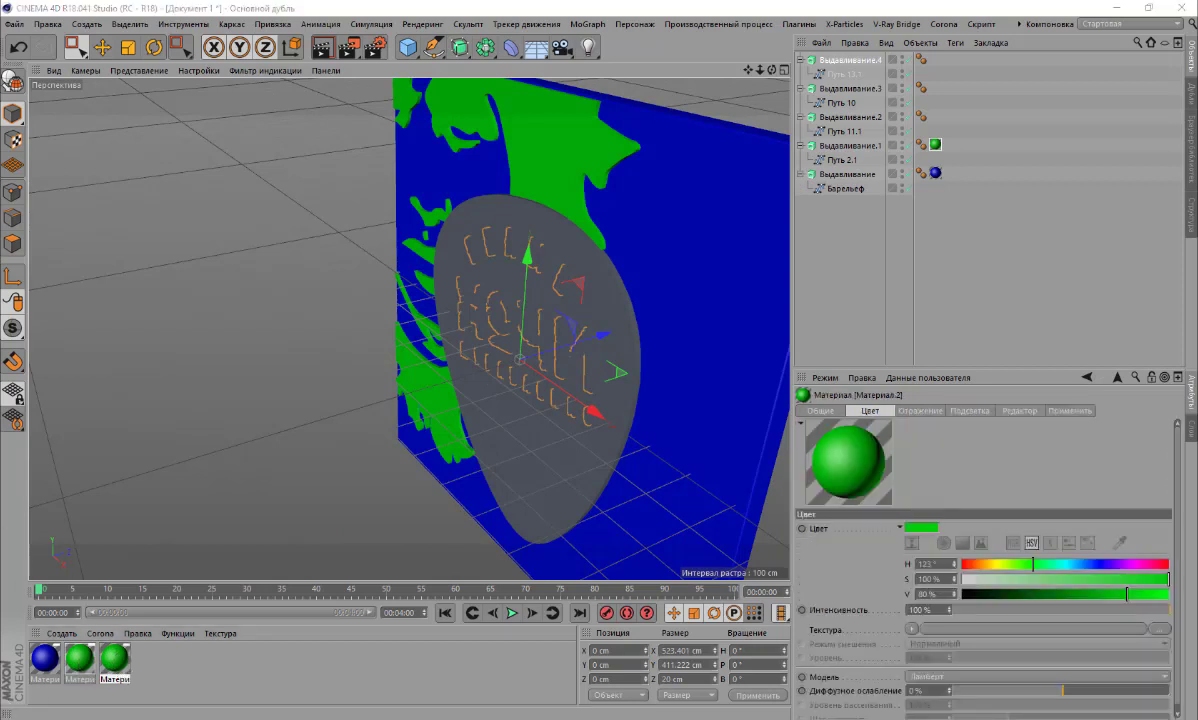
{"action": "left_click", "coordinate": [1150, 564]}
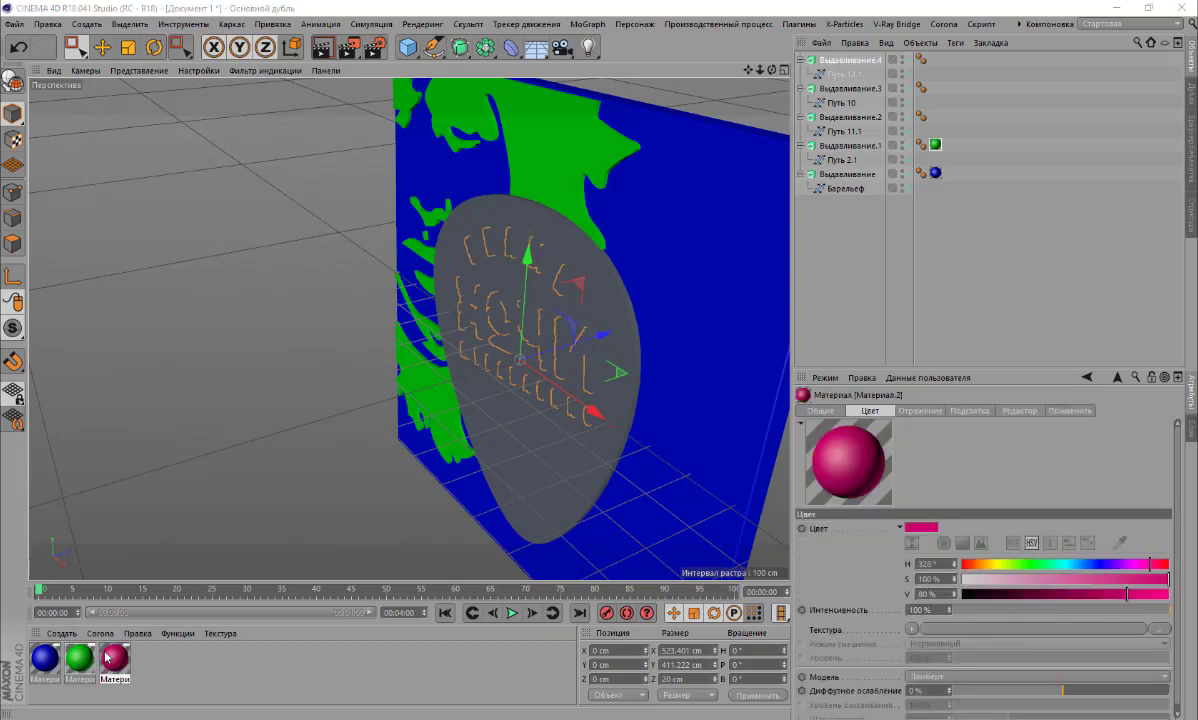
{"action": "left_click_drag", "start_coordinate": [106, 657], "coordinate": [840, 117]}
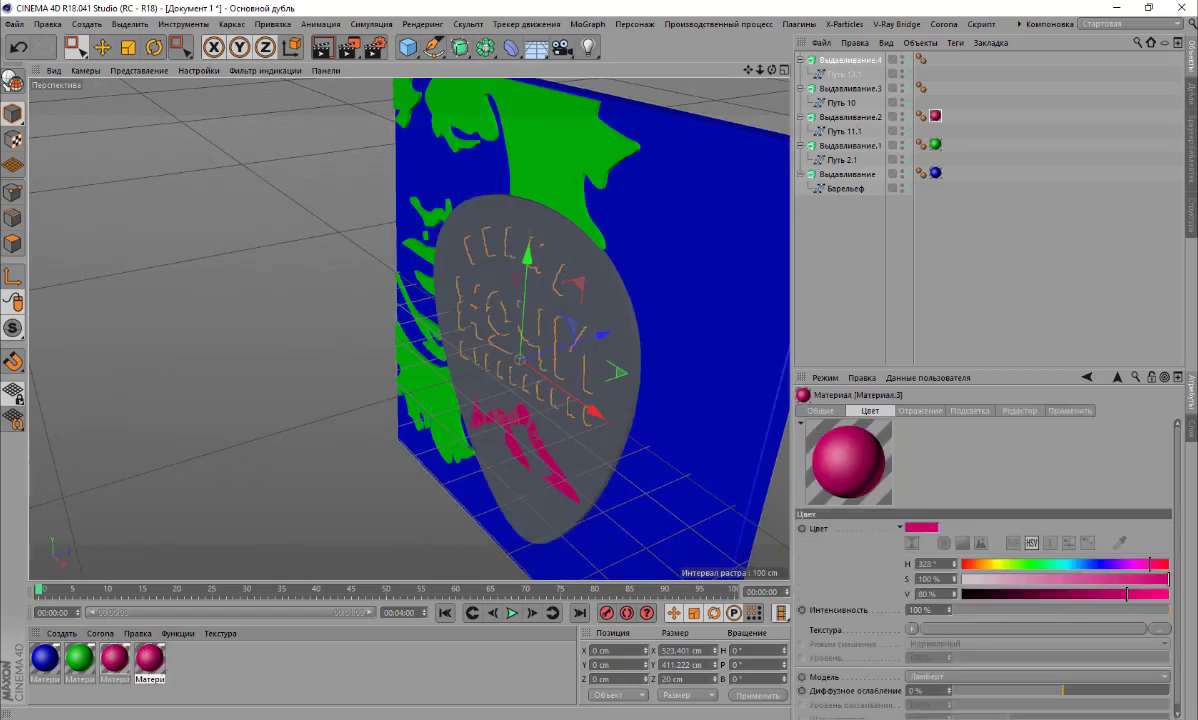
{"action": "left_click", "coordinate": [977, 564]}
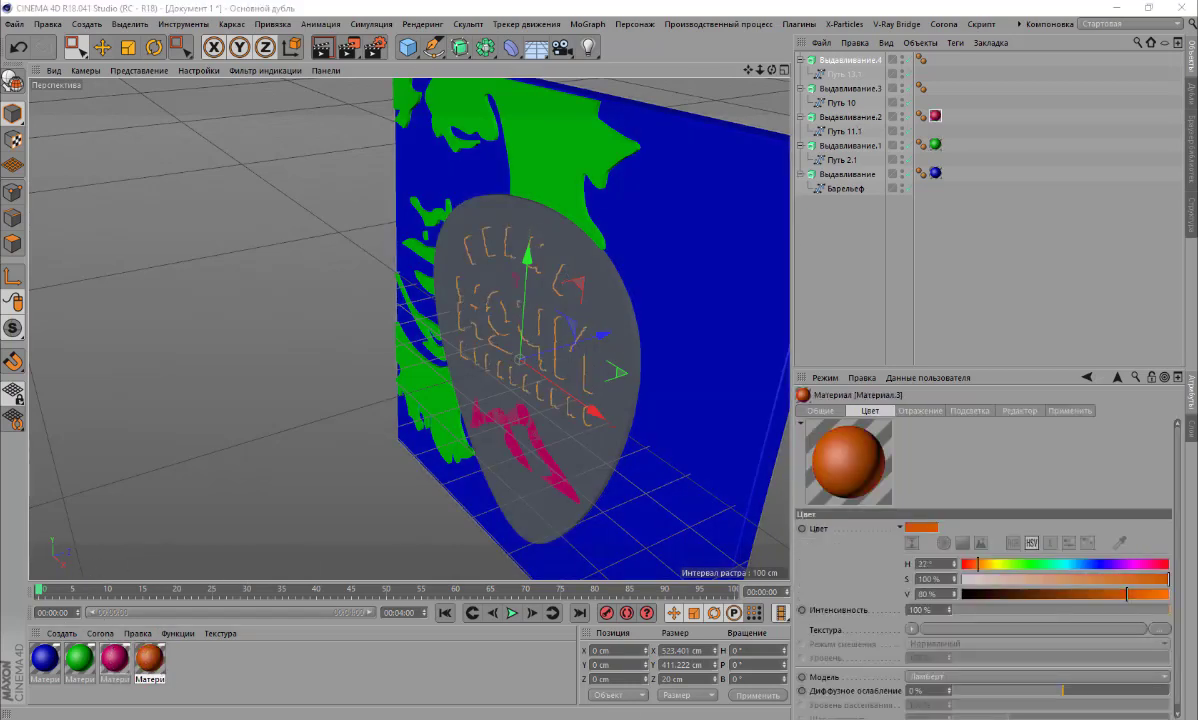
{"action": "left_click_drag", "start_coordinate": [138, 663], "coordinate": [840, 88]}
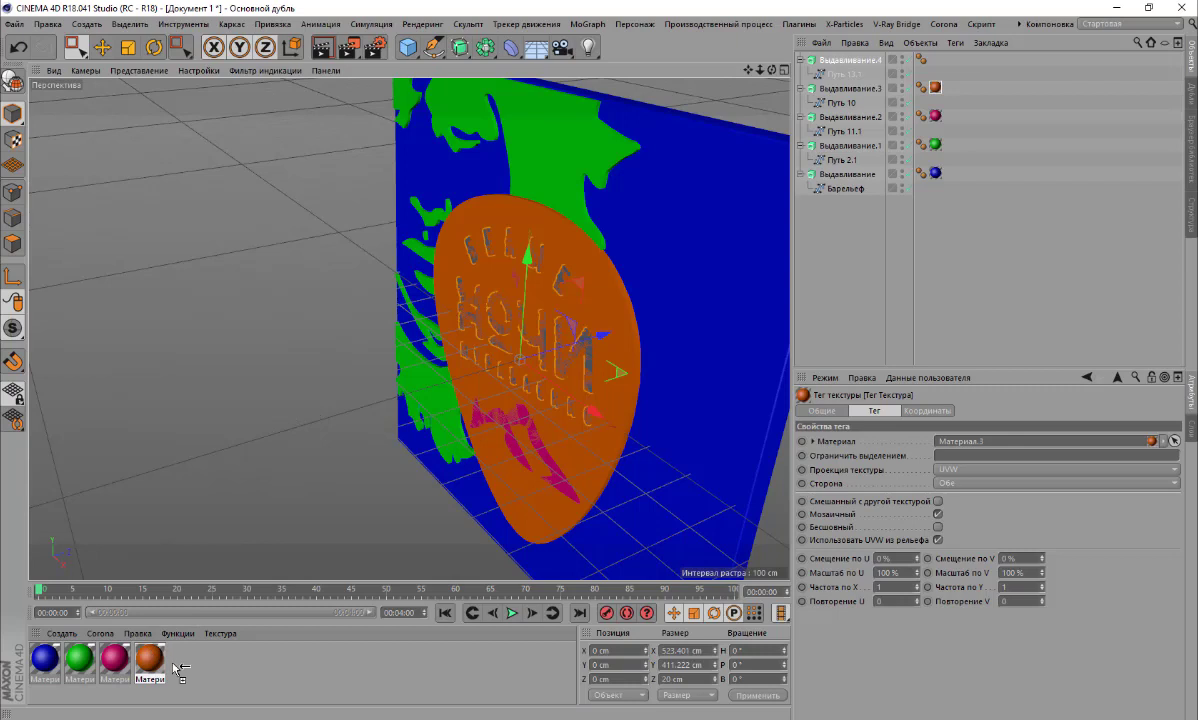
Apply a desaturated white material to the lettering Выдавливание.4, then view the disc from the side
{"action": "left_click_drag", "start_coordinate": [149, 657], "coordinate": [174, 668], "text": "ctrl"}
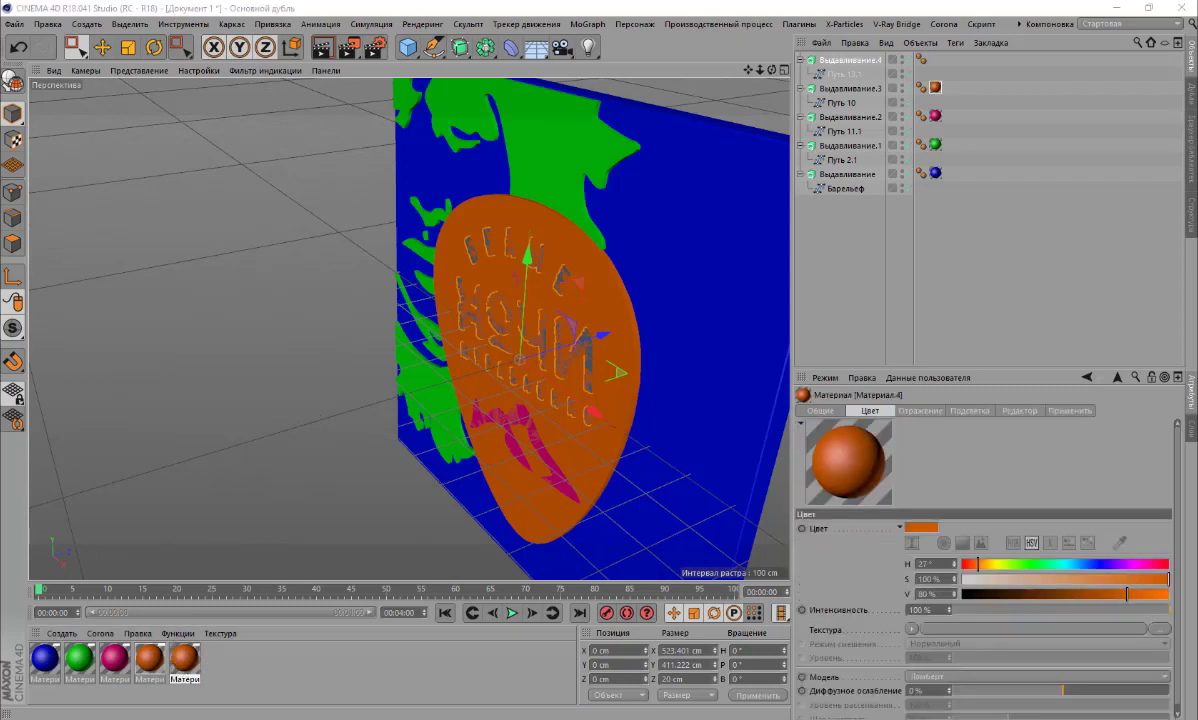
{"action": "left_click_drag", "start_coordinate": [1166, 578], "coordinate": [963, 578]}
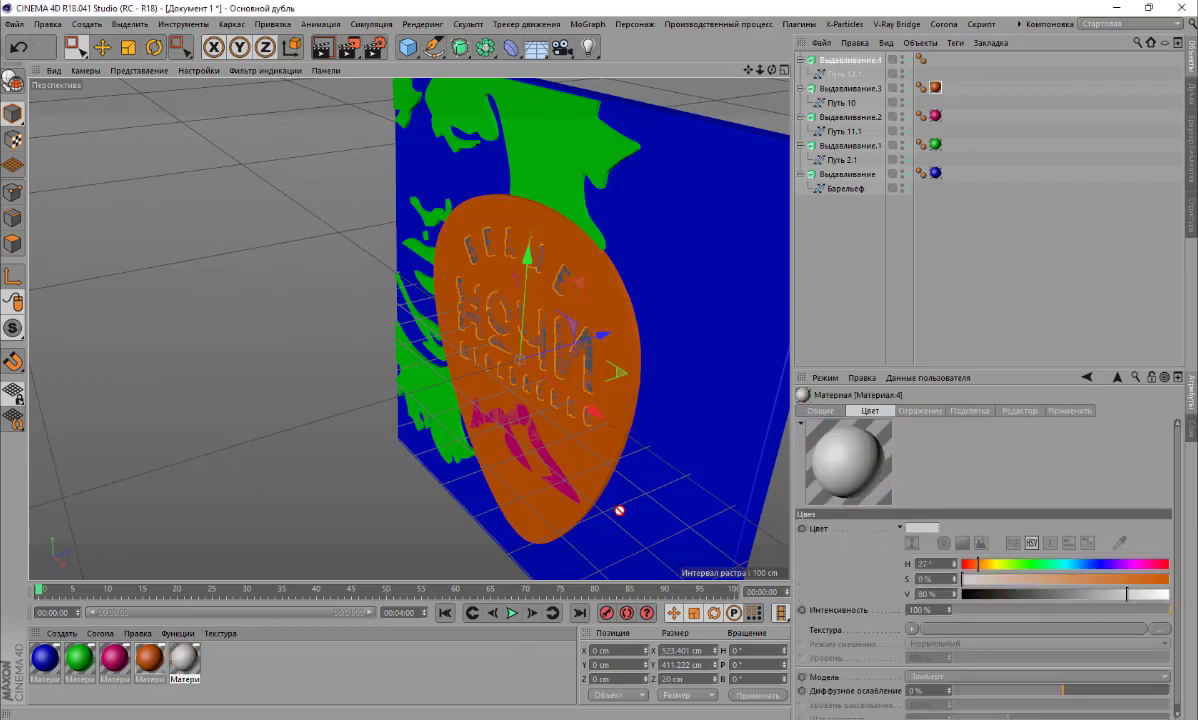
{"action": "left_click_drag", "start_coordinate": [184, 657], "coordinate": [843, 65]}
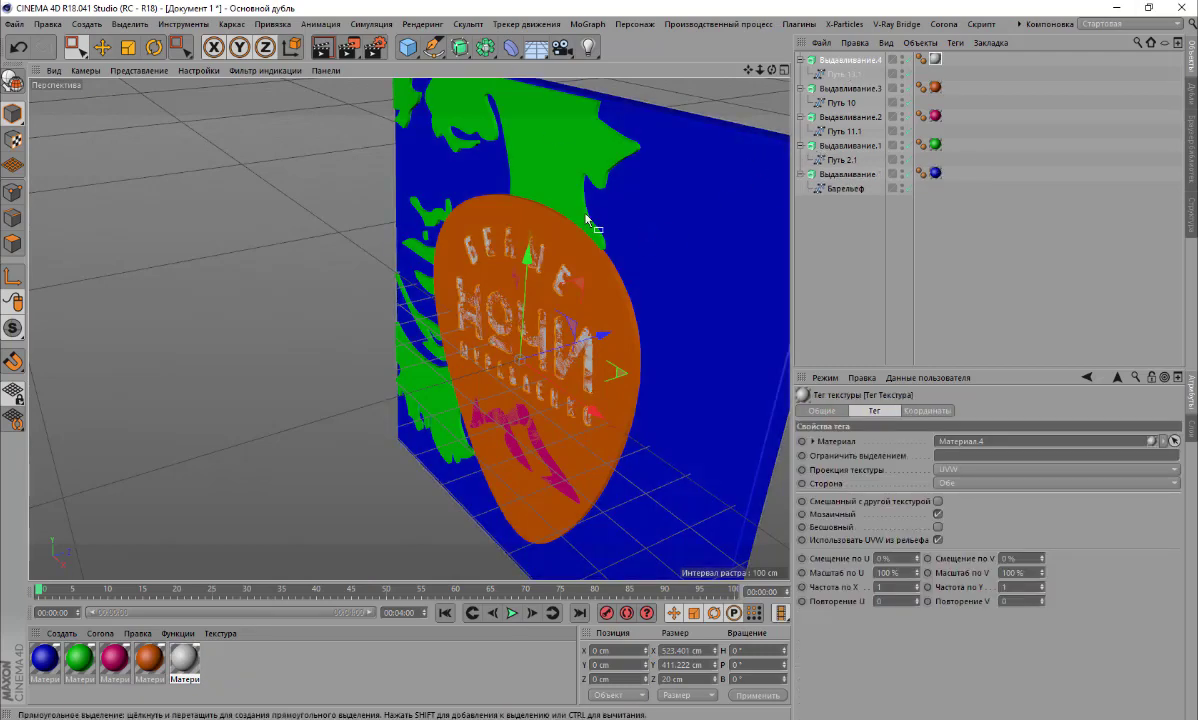
{"action": "scroll", "coordinate": [560, 278], "scroll_direction": "up", "scroll_amount": 3}
{"action": "scroll", "coordinate": [516, 253], "scroll_direction": "up", "scroll_amount": 2}
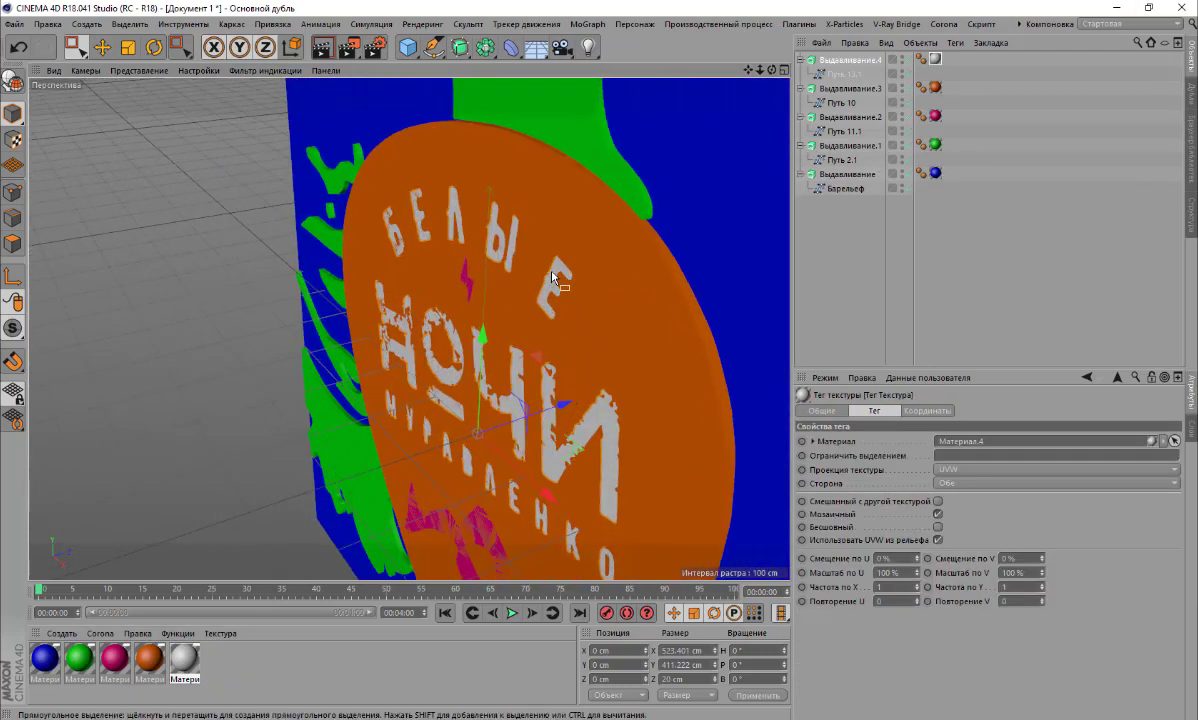
{"action": "scroll", "coordinate": [516, 253], "scroll_direction": "up", "scroll_amount": 2}
{"action": "left_click_drag", "start_coordinate": [772, 77], "coordinate": [772, 70]}
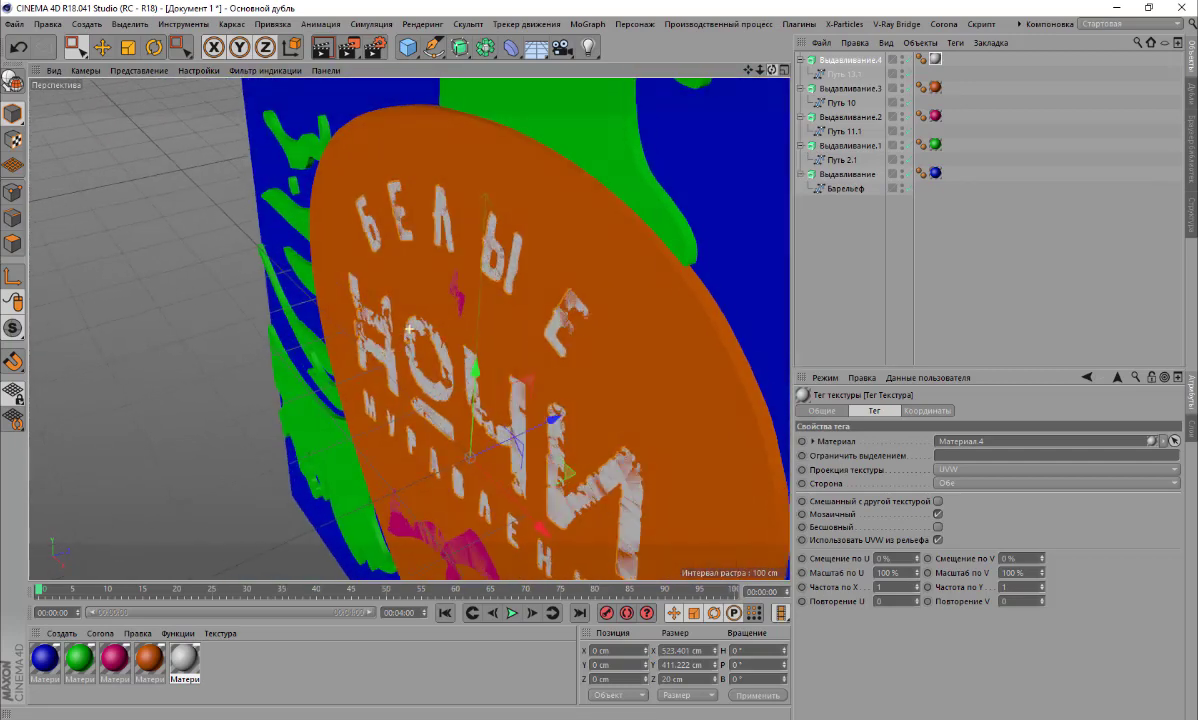
{"action": "left_click", "coordinate": [616, 143]}
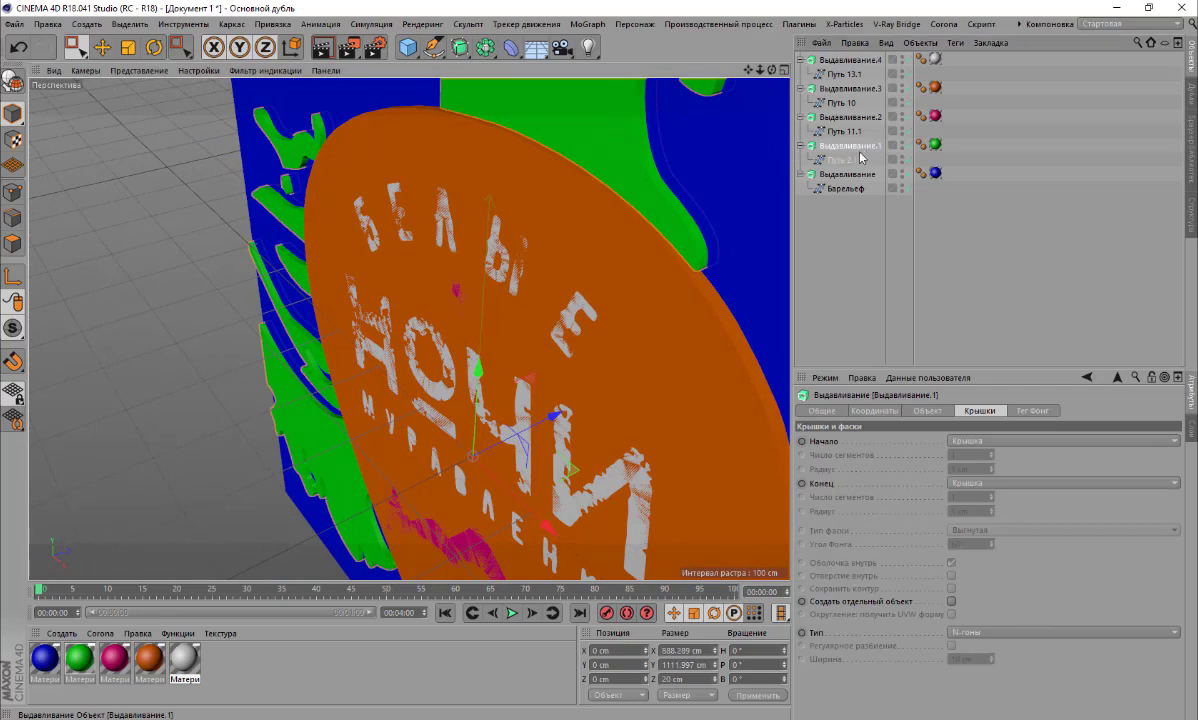
Set Выдавливание.1's extrusion Movement Z to 30 cm
{"action": "left_click", "coordinate": [927, 411]}
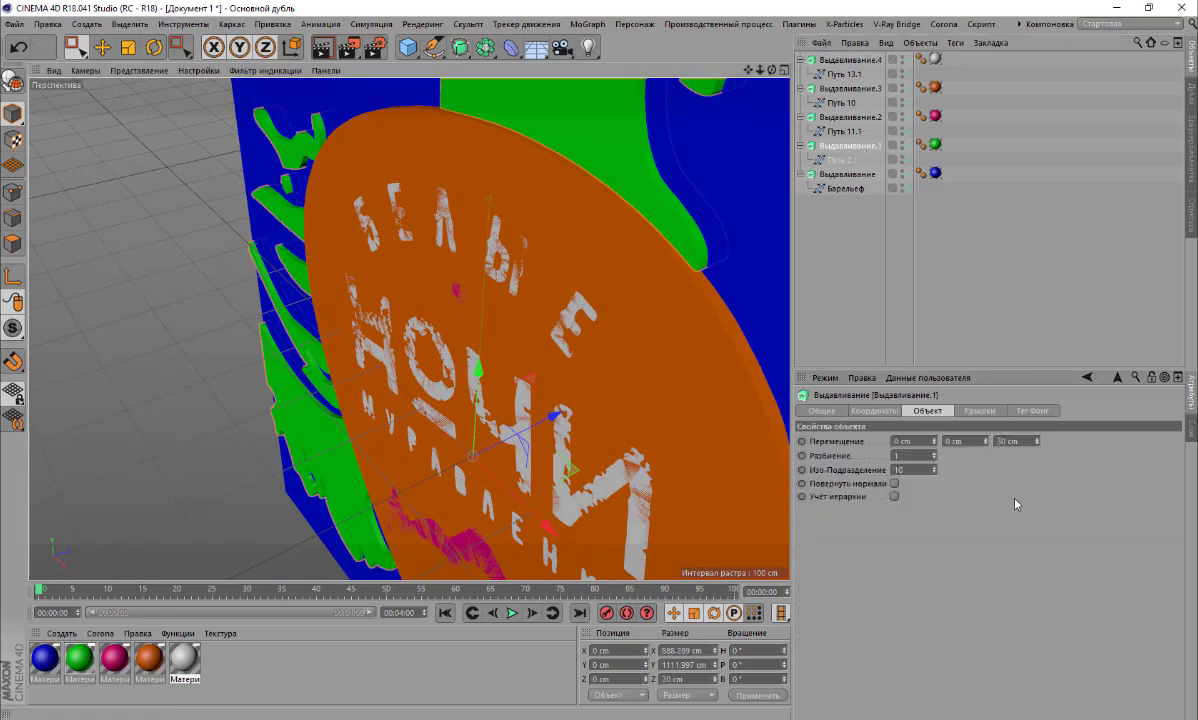
{"action": "key", "text": "Return"}
{"action": "left_click_drag", "start_coordinate": [404, 145], "coordinate": [412, 143], "text": "alt"}
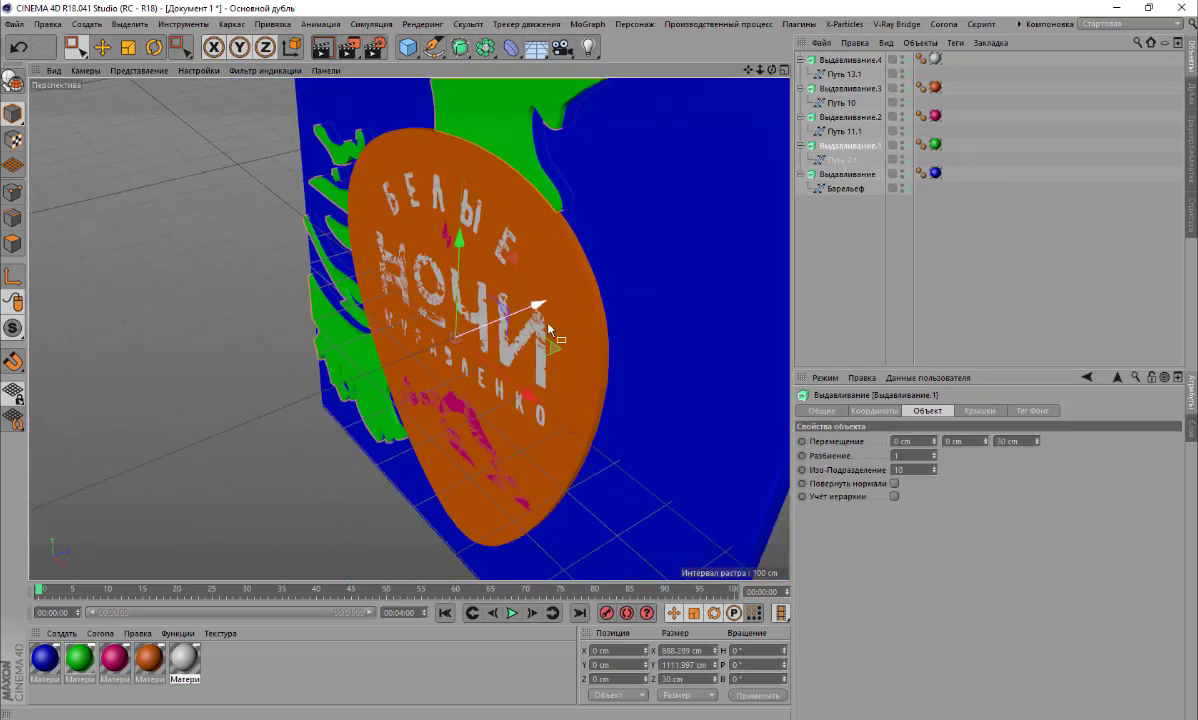
Move the magenta piece, orange disc and white lettering forward in depth as layered relief
{"action": "left_click", "coordinate": [569, 316]}
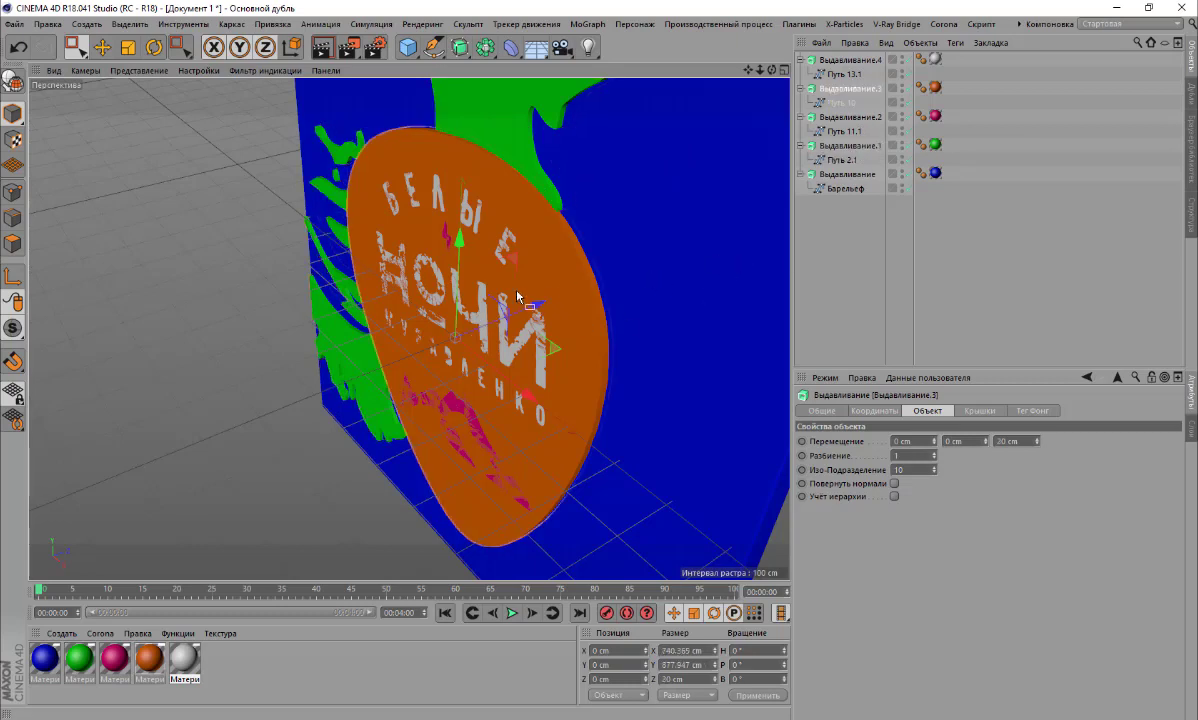
{"action": "left_click", "coordinate": [476, 430]}
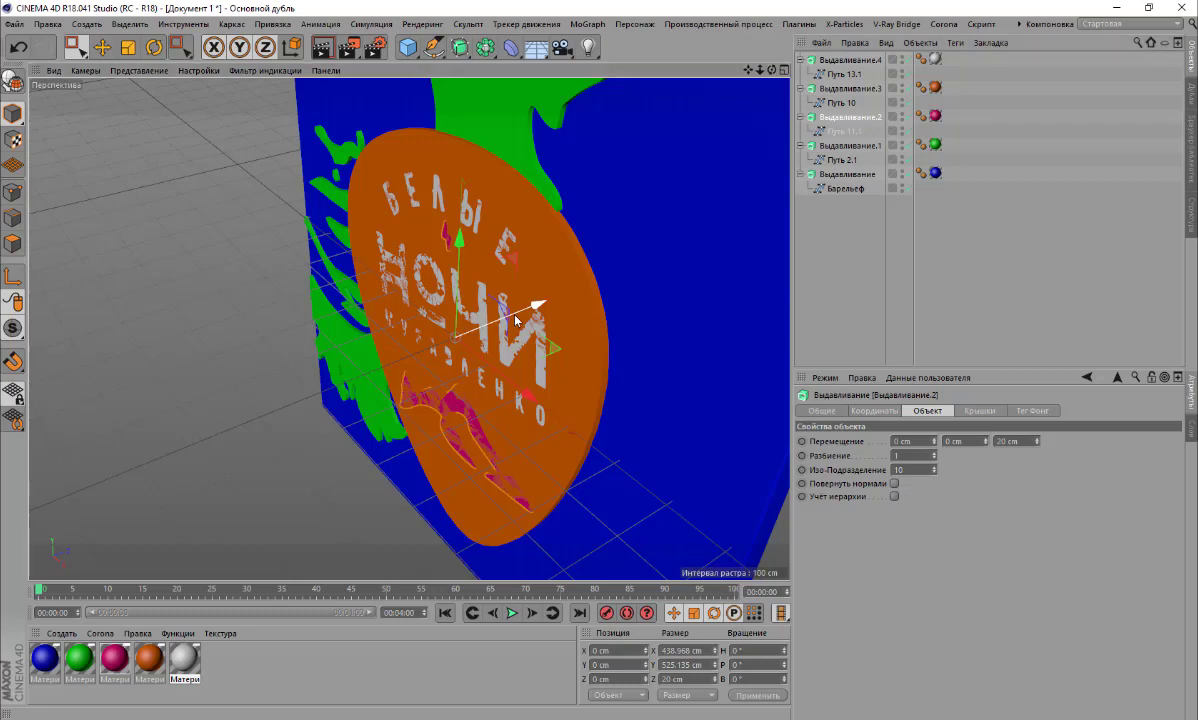
{"action": "left_click_drag", "start_coordinate": [514, 320], "coordinate": [509, 320]}
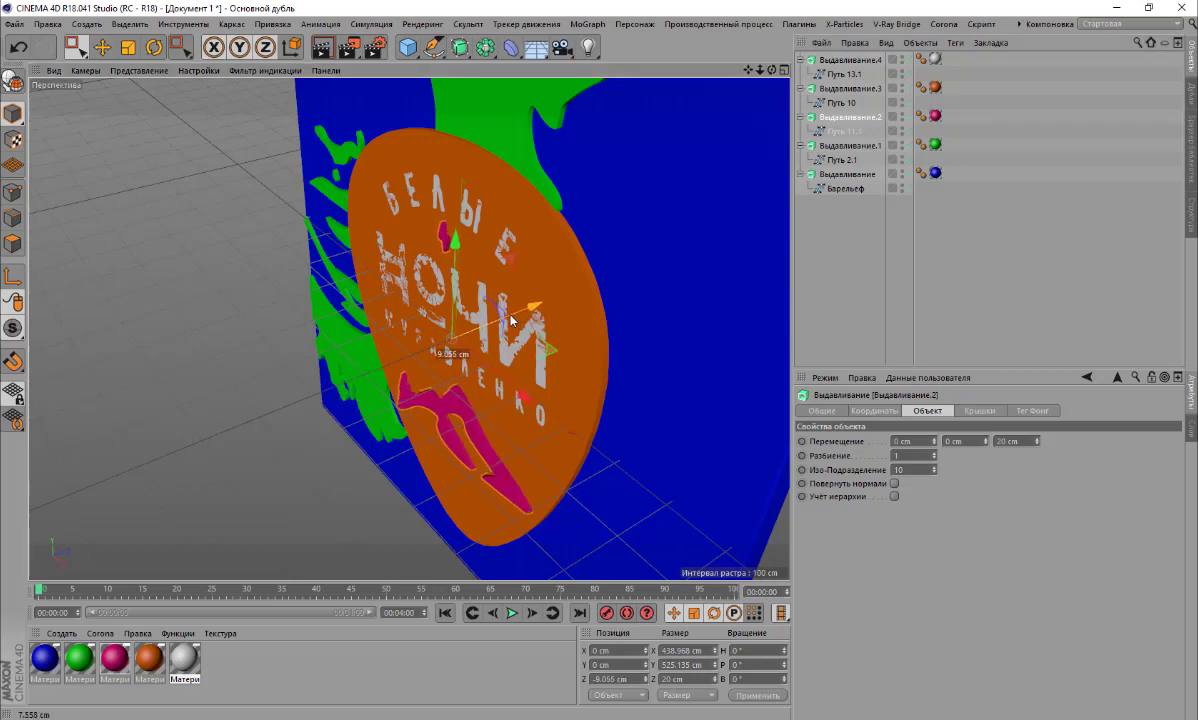
{"action": "left_click", "coordinate": [850, 88]}
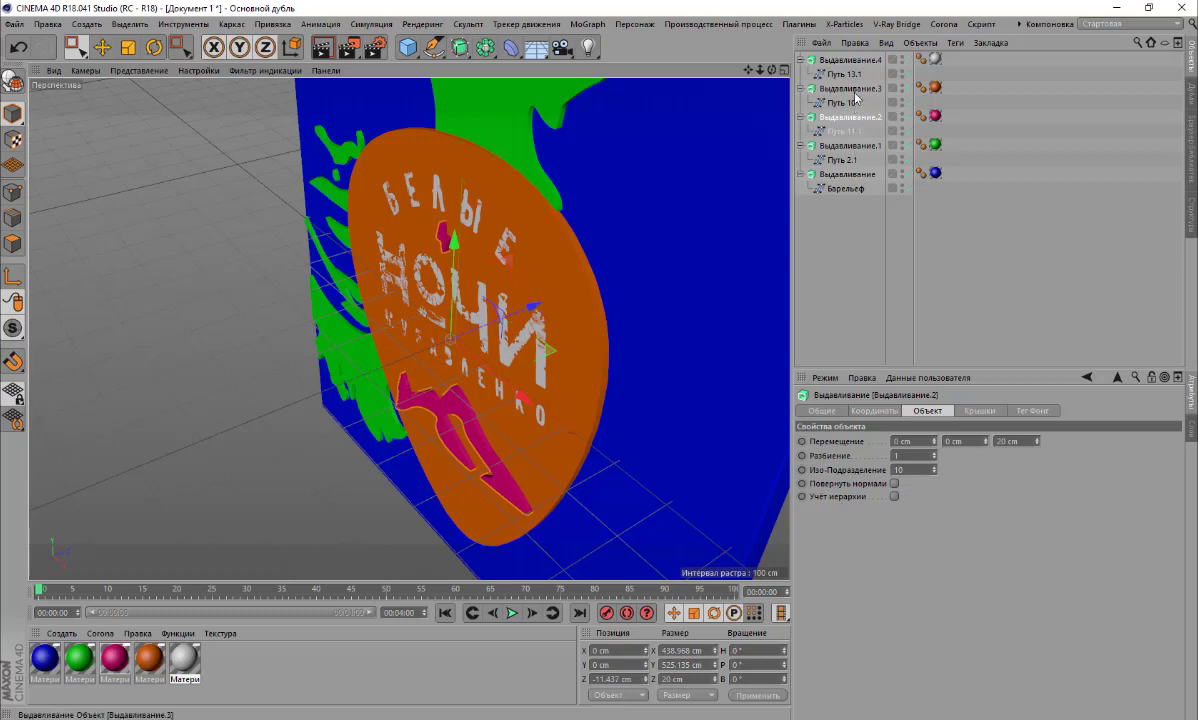
{"action": "left_click_drag", "start_coordinate": [532, 303], "coordinate": [512, 318]}
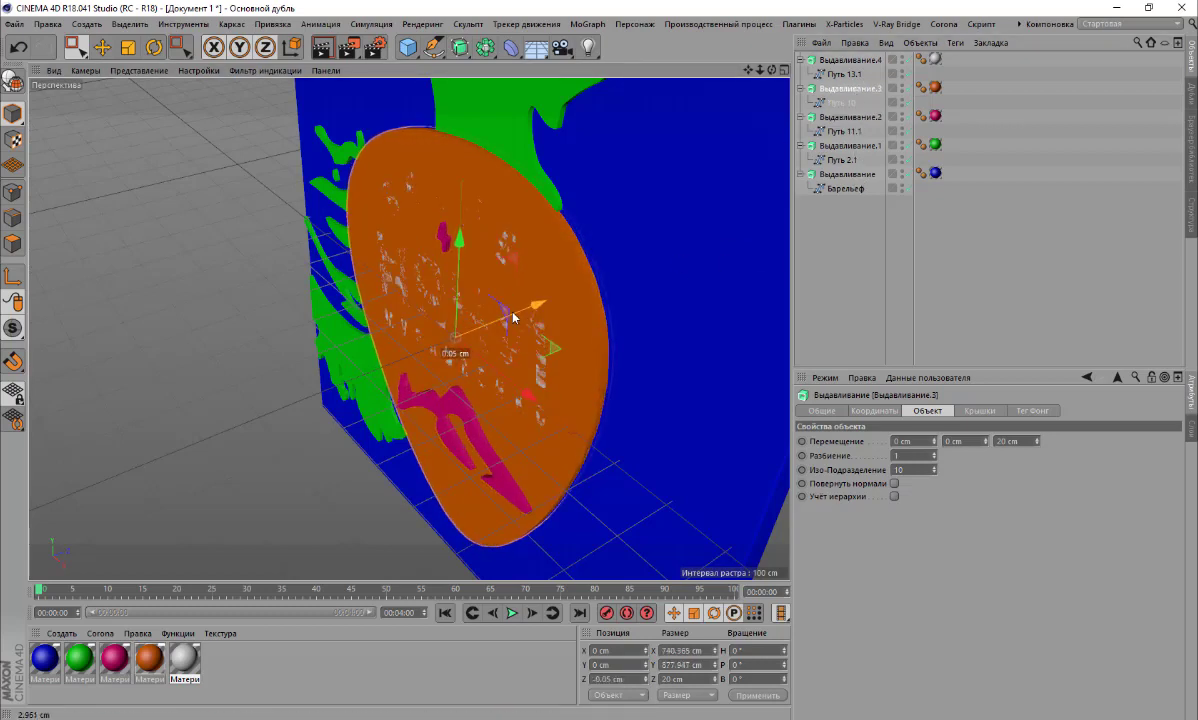
{"action": "left_click", "coordinate": [513, 317]}
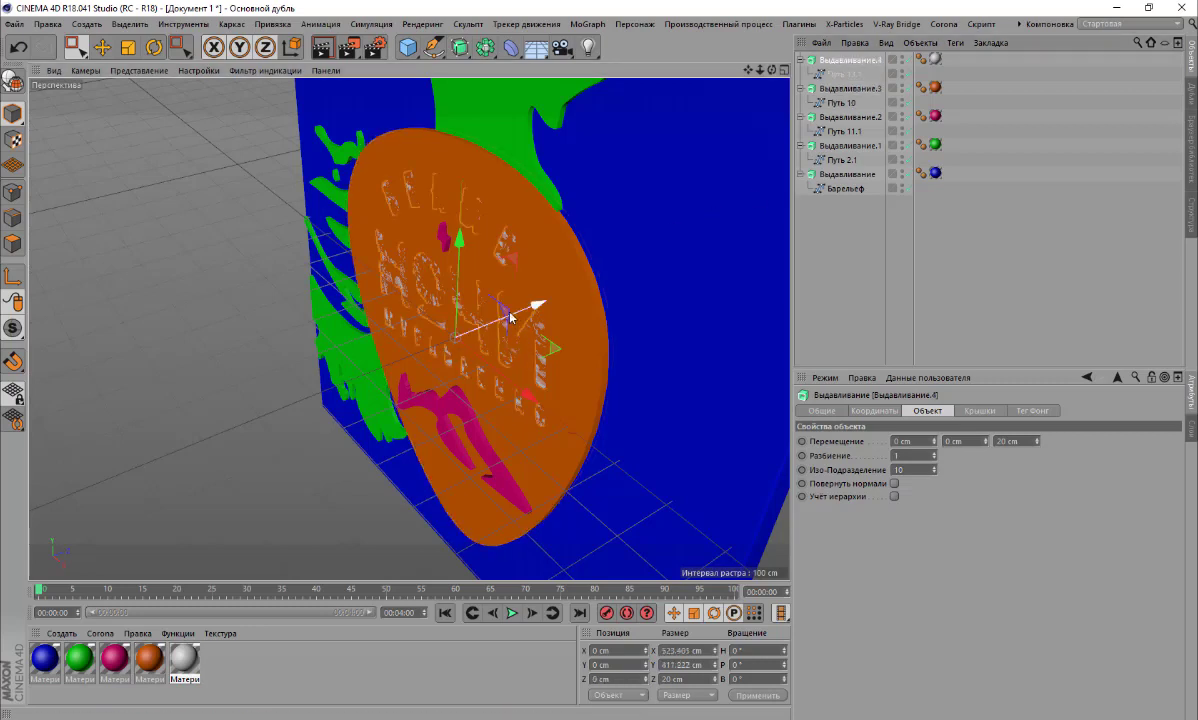
{"action": "left_click_drag", "start_coordinate": [508, 308], "coordinate": [497, 320]}
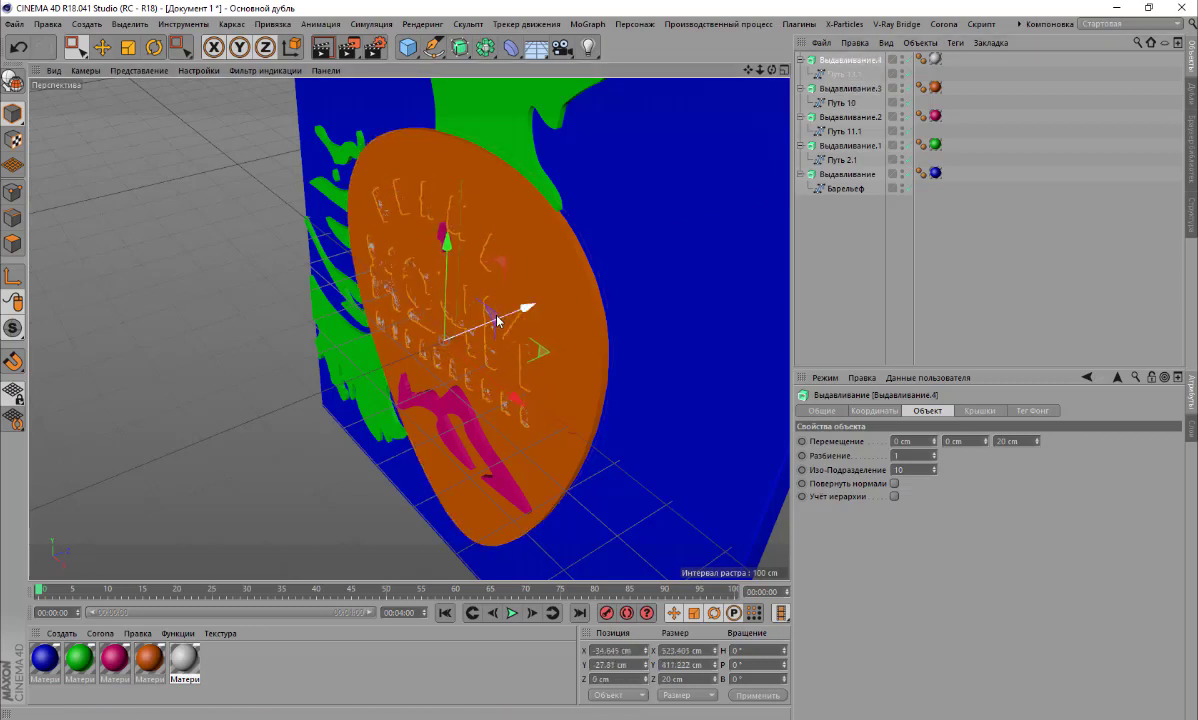
{"action": "left_click_drag", "start_coordinate": [530, 305], "coordinate": [531, 310]}
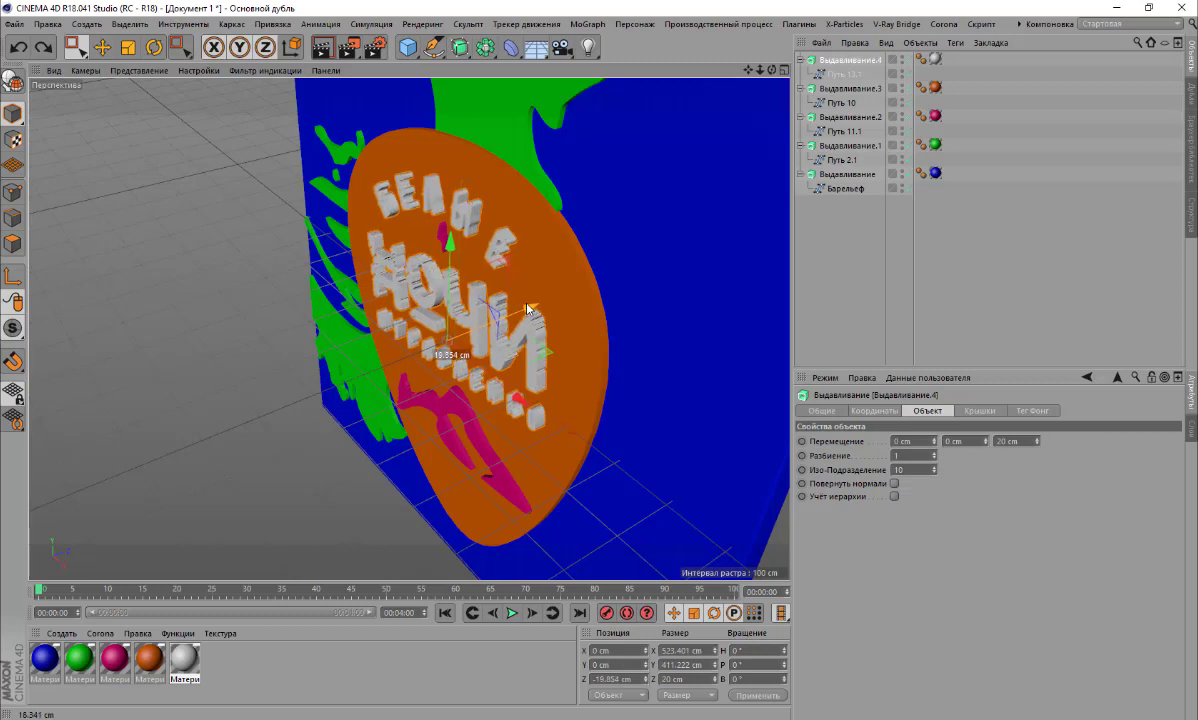
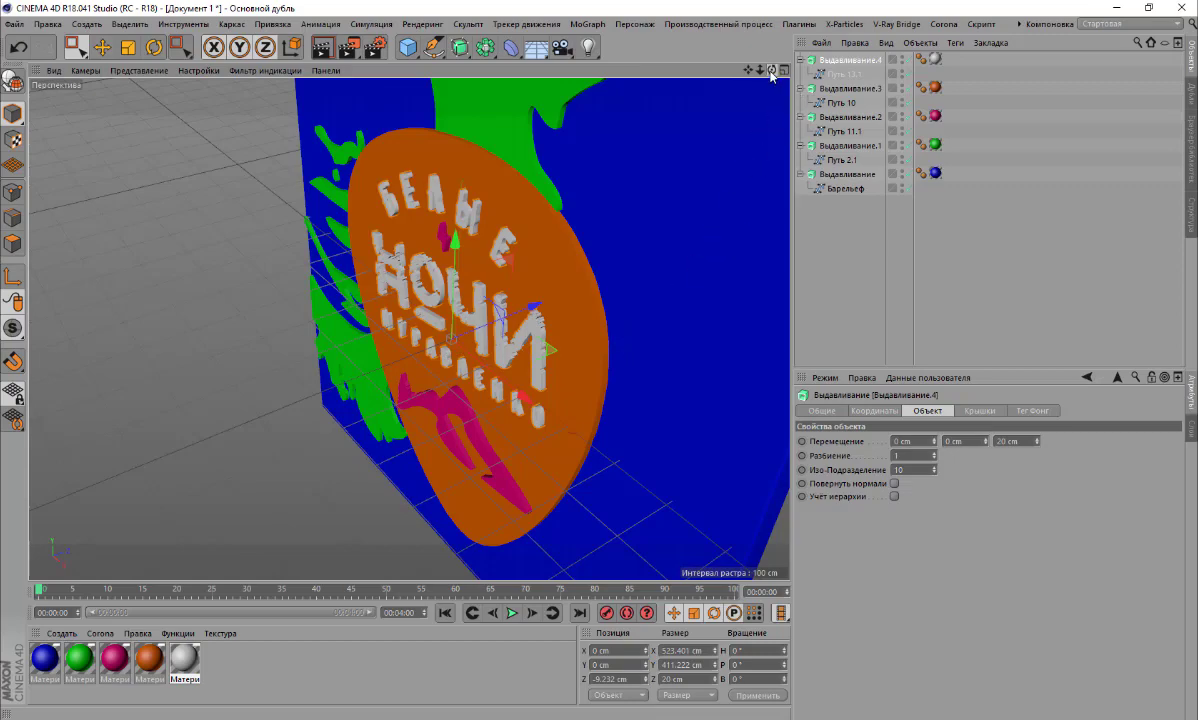
Orbit the perspective view so the coloured Белые ночи panel faces the camera straight-on
{"action": "mouse_move", "coordinate": [772, 69]}
{"action": "left_mouse_down"}
{"action": "mouse_move", "coordinate": [700, 150]}
{"action": "mouse_move", "coordinate": [700, 175]}
{"action": "mouse_move", "coordinate": [760, 215]}
{"action": "mouse_move", "coordinate": [592, 170]}
{"action": "mouse_move", "coordinate": [614, 92]}
{"action": "left_mouse_up"}
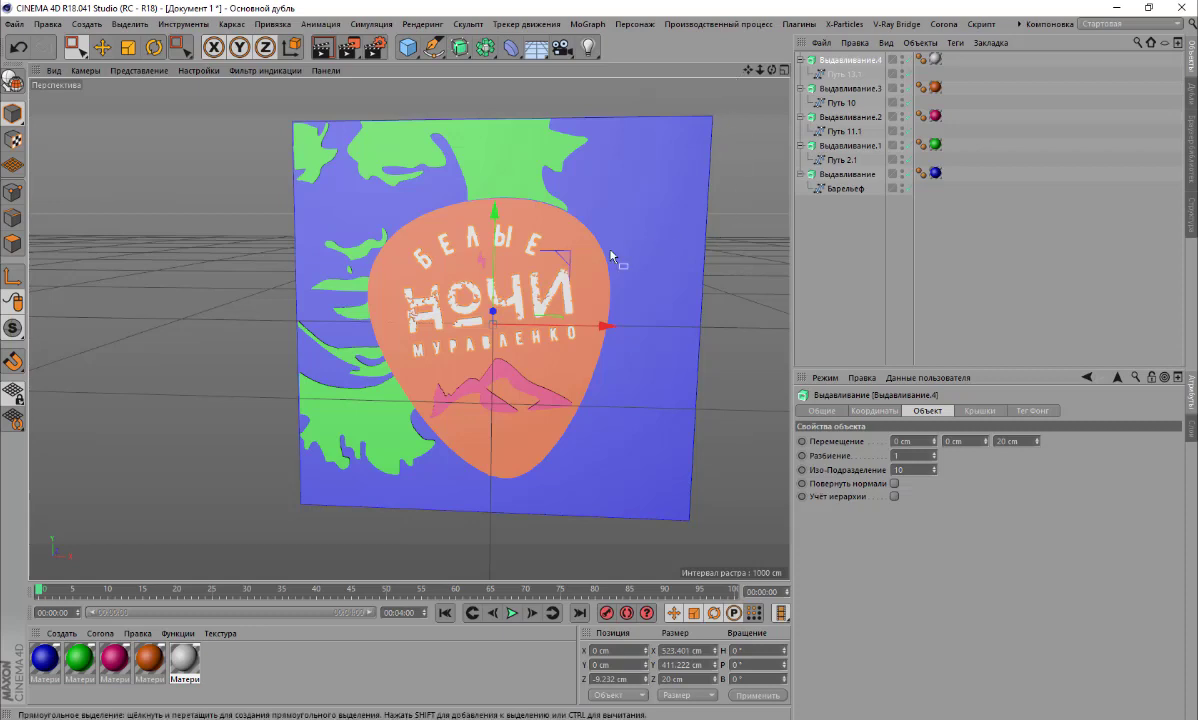
Save the scene as Документ 1.c4d in the поправить модель folder
{"action": "left_click", "coordinate": [14, 23]}
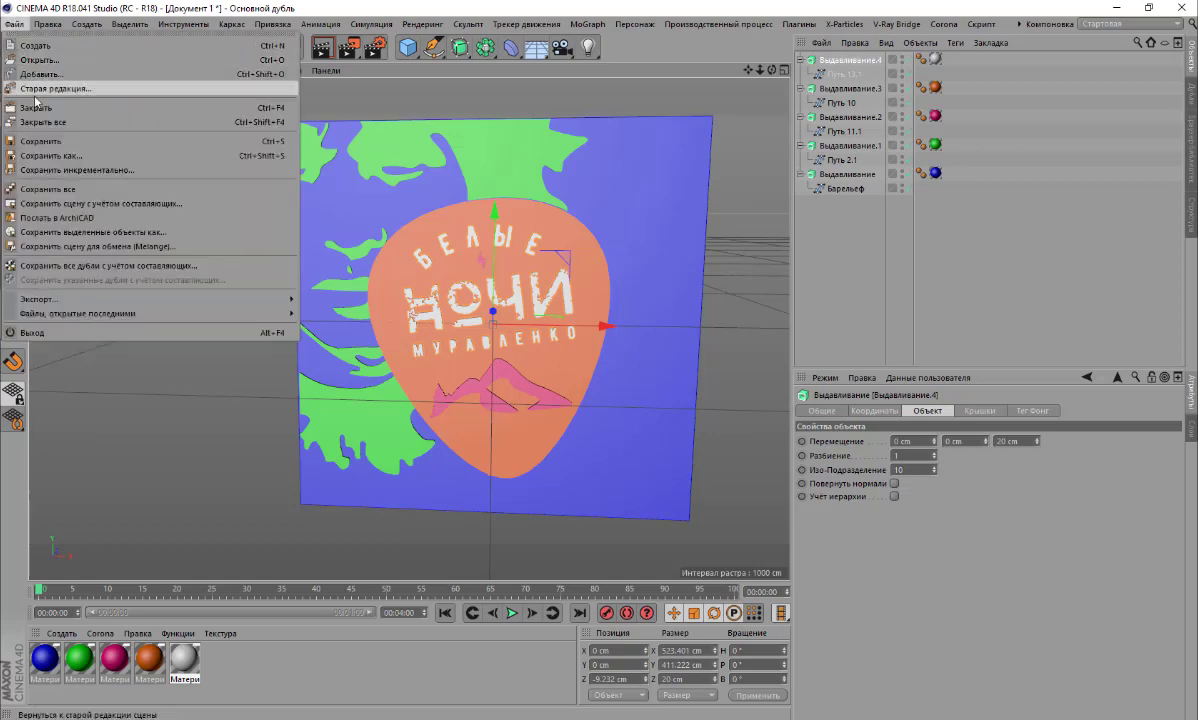
{"action": "left_click", "coordinate": [40, 141]}
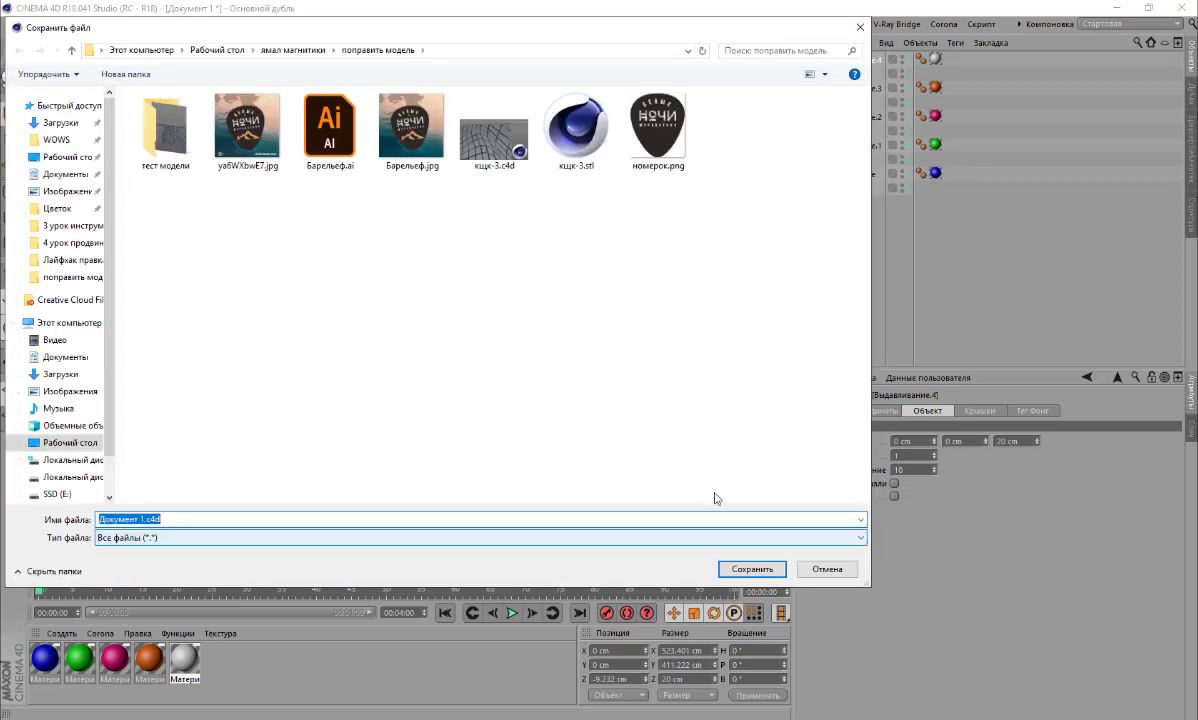
{"action": "left_click", "coordinate": [750, 569]}
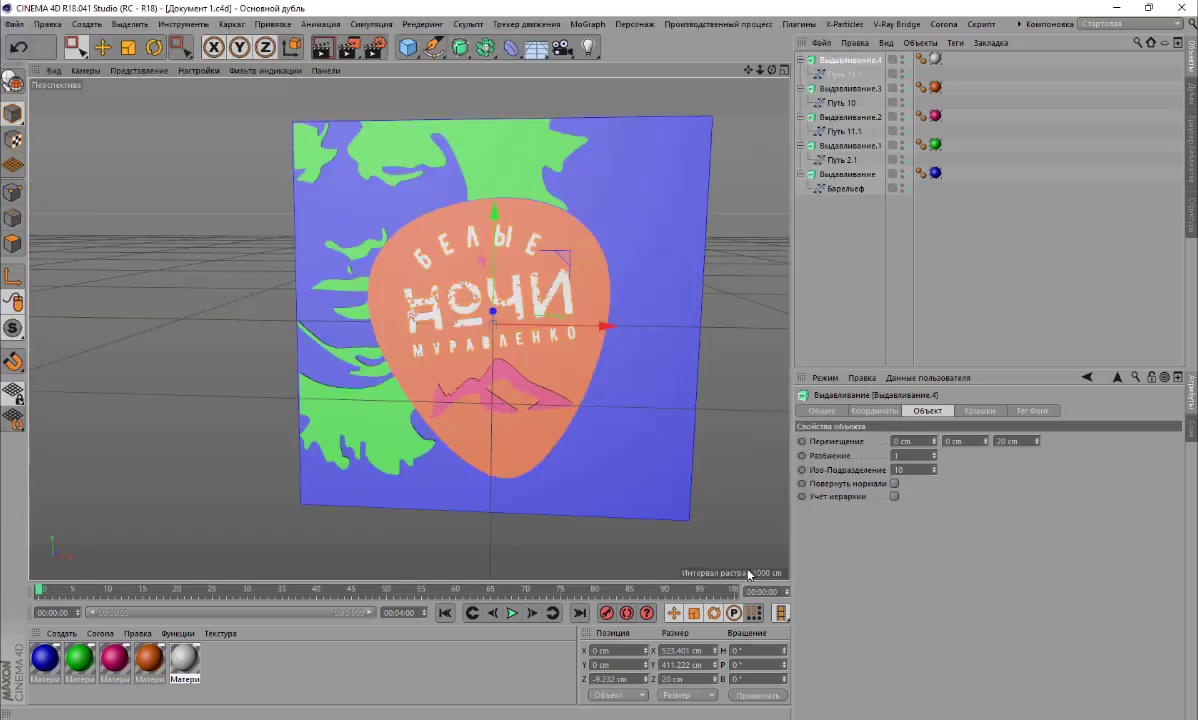
Save the scene again as 2.c4d and select all five extrusion objects
{"action": "left_click", "coordinate": [14, 23]}
{"action": "left_click", "coordinate": [58, 142]}
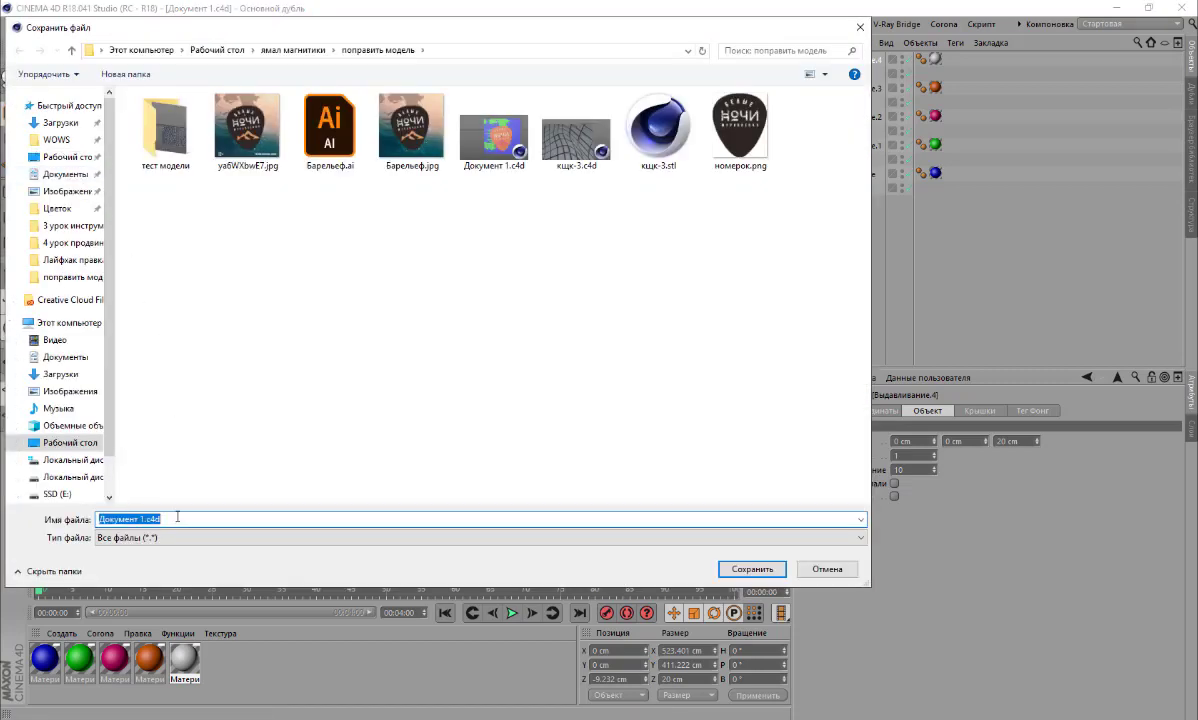
{"action": "type", "text": "2"}
{"action": "left_click", "coordinate": [752, 568]}
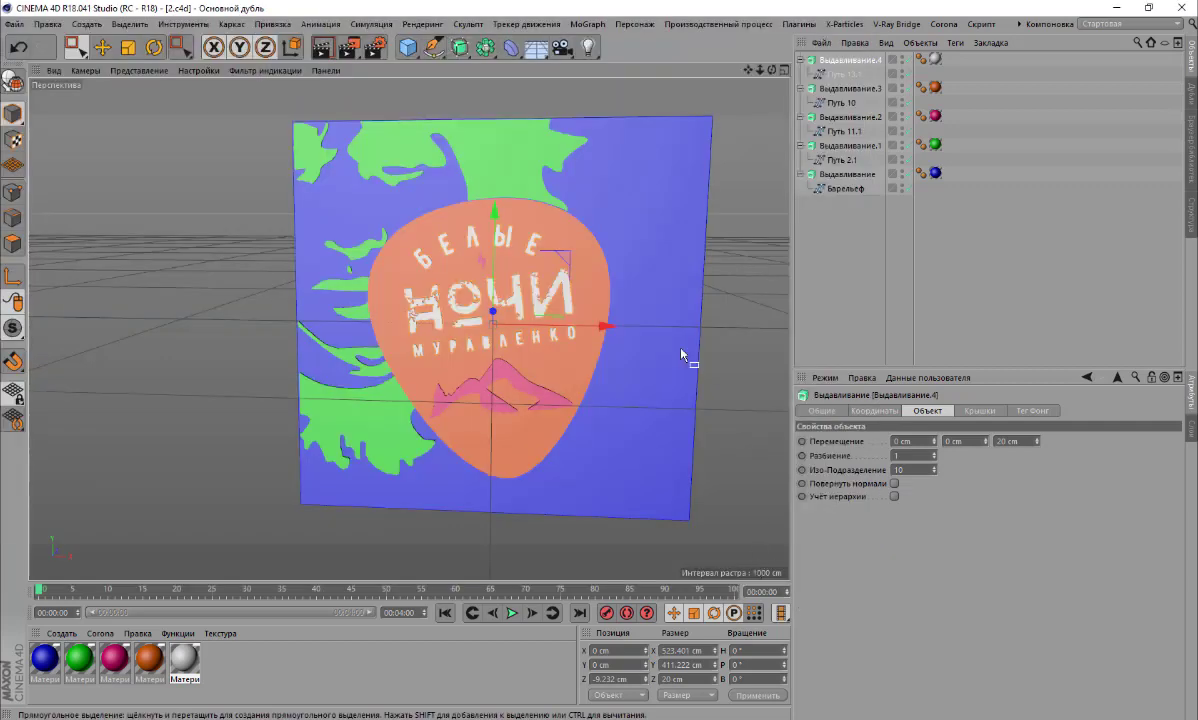
{"action": "left_click_drag", "start_coordinate": [863, 253], "coordinate": [829, 50]}
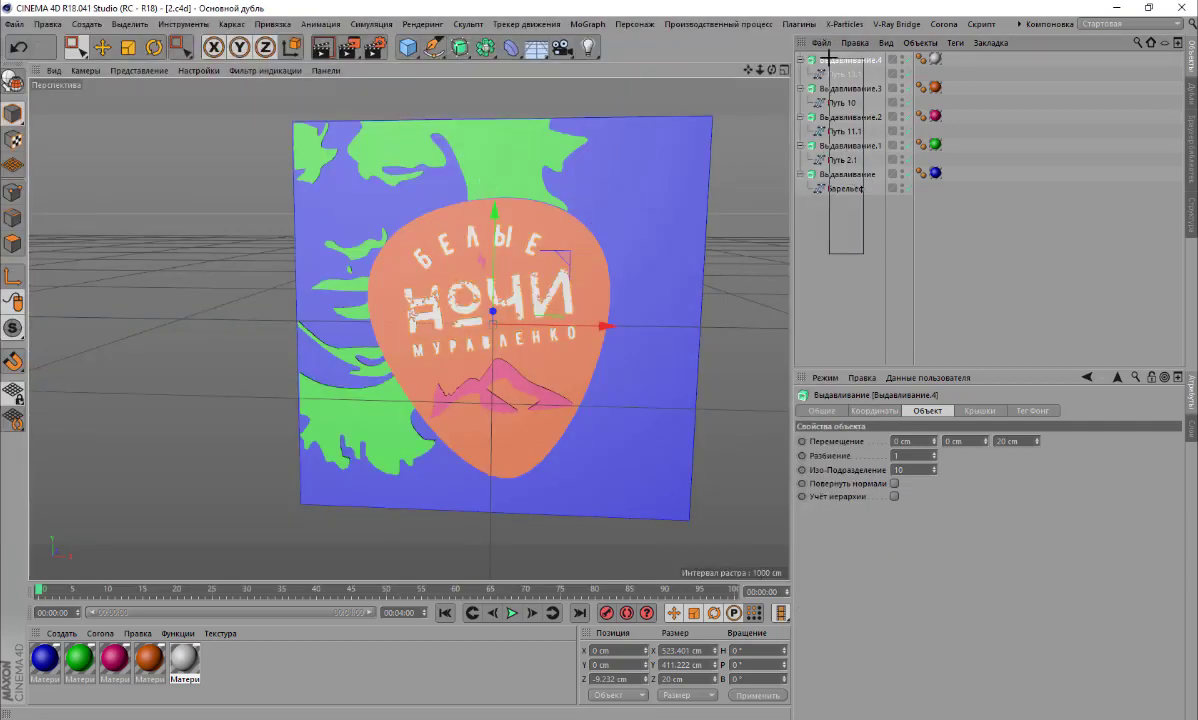
Bake the extrusions with Current State to Object and connect them into Выдавливание.5
{"action": "left_click", "coordinate": [13, 79]}
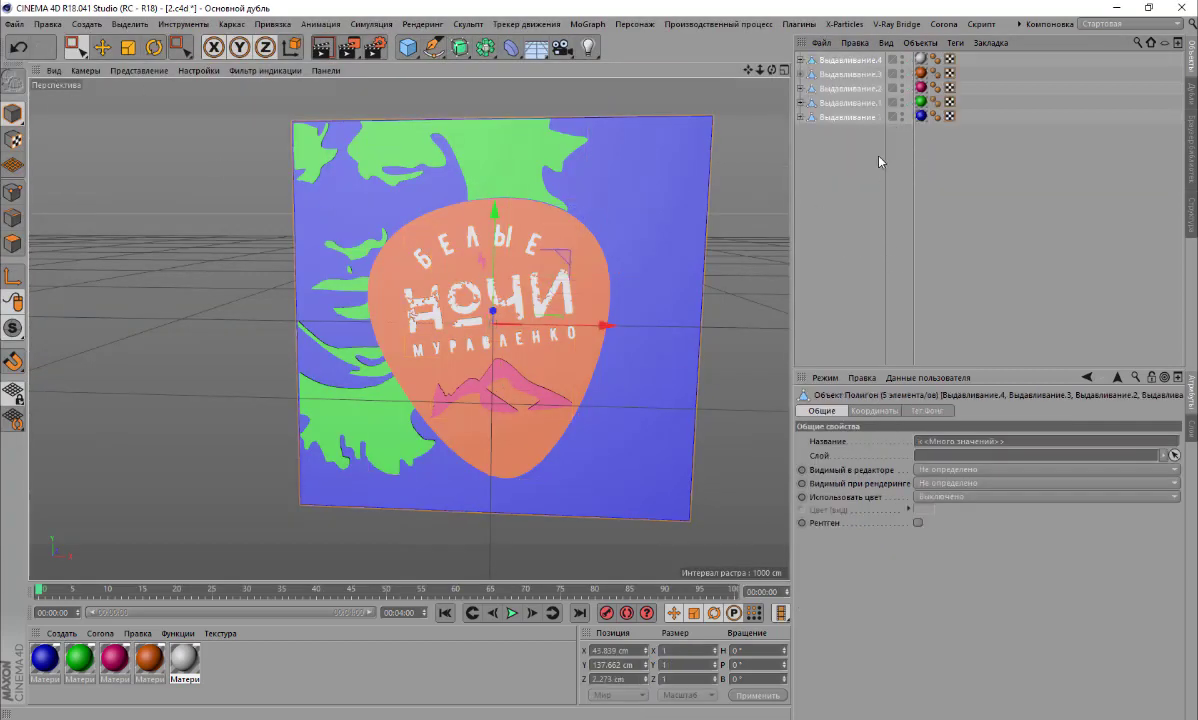
{"action": "right_click", "coordinate": [826, 88]}
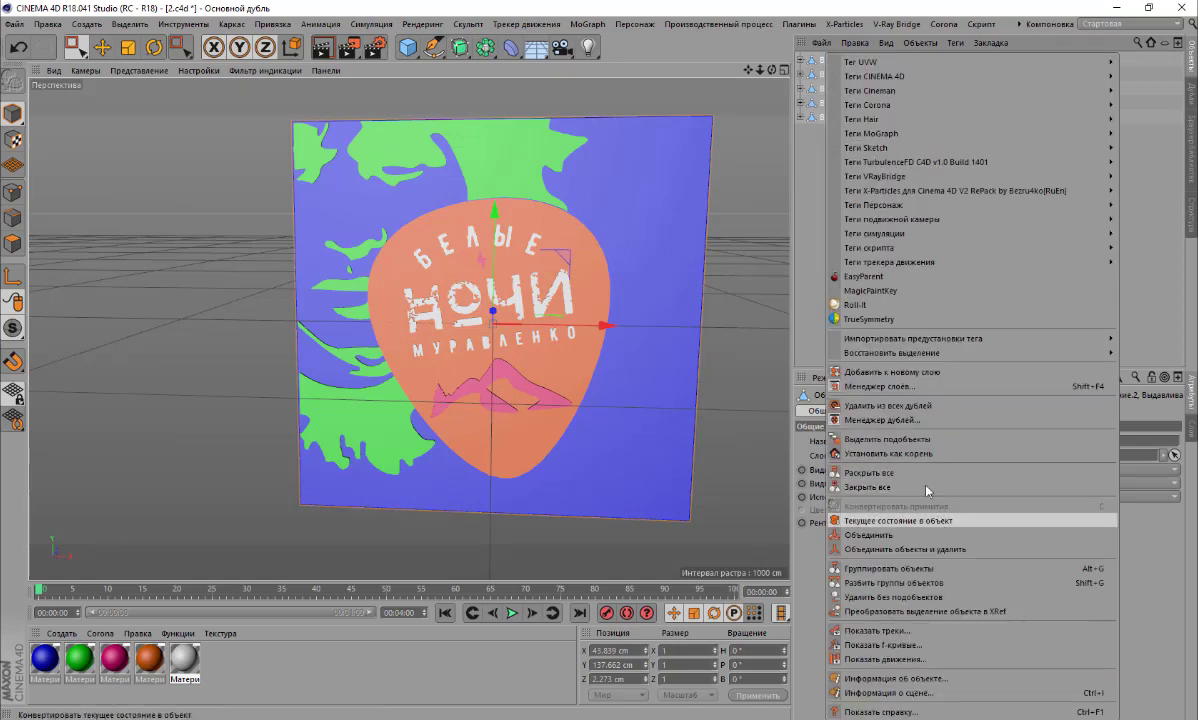
{"action": "left_click", "coordinate": [875, 438]}
{"action": "right_click", "coordinate": [850, 103]}
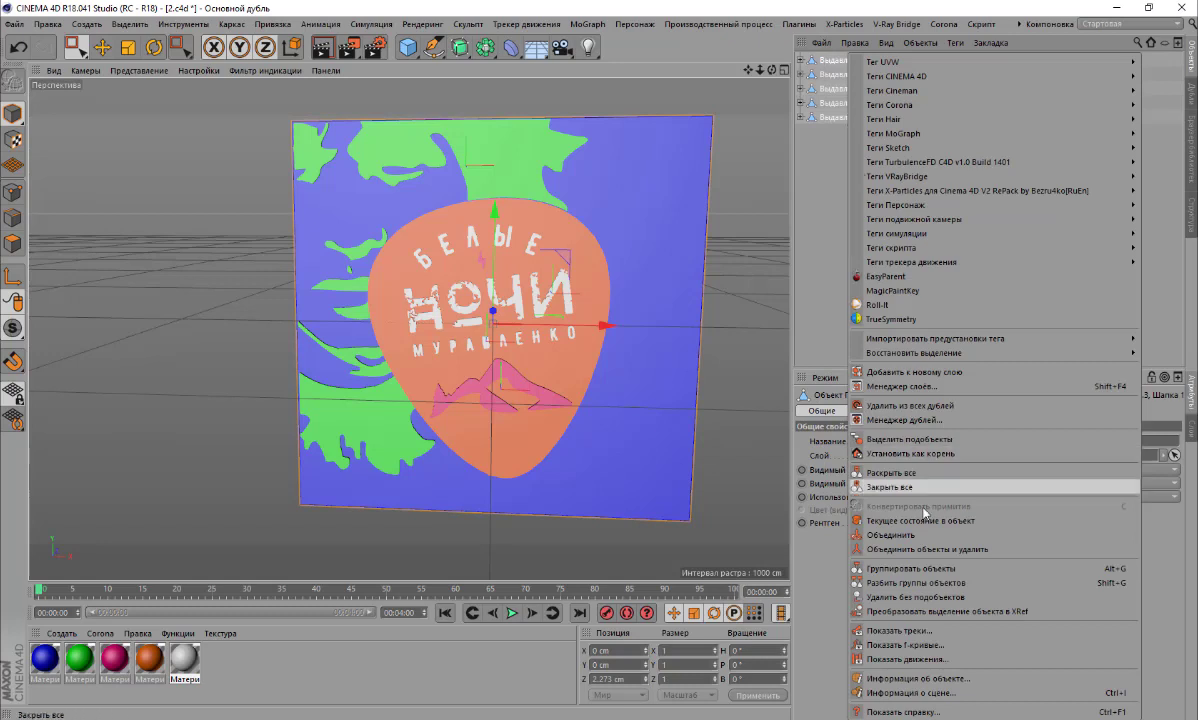
{"action": "left_click", "coordinate": [925, 549]}
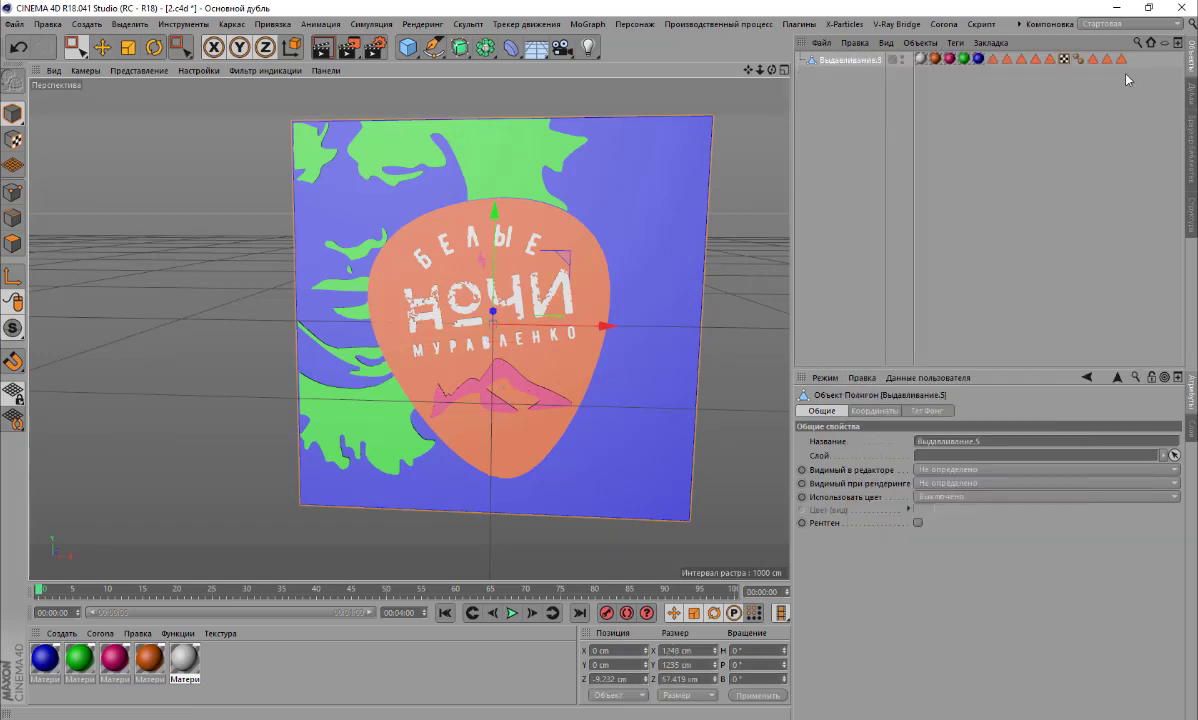
Delete the polygon selection and material tags from Выдавливание.5, leaving a plain grey panel
{"action": "left_click", "coordinate": [1090, 61]}
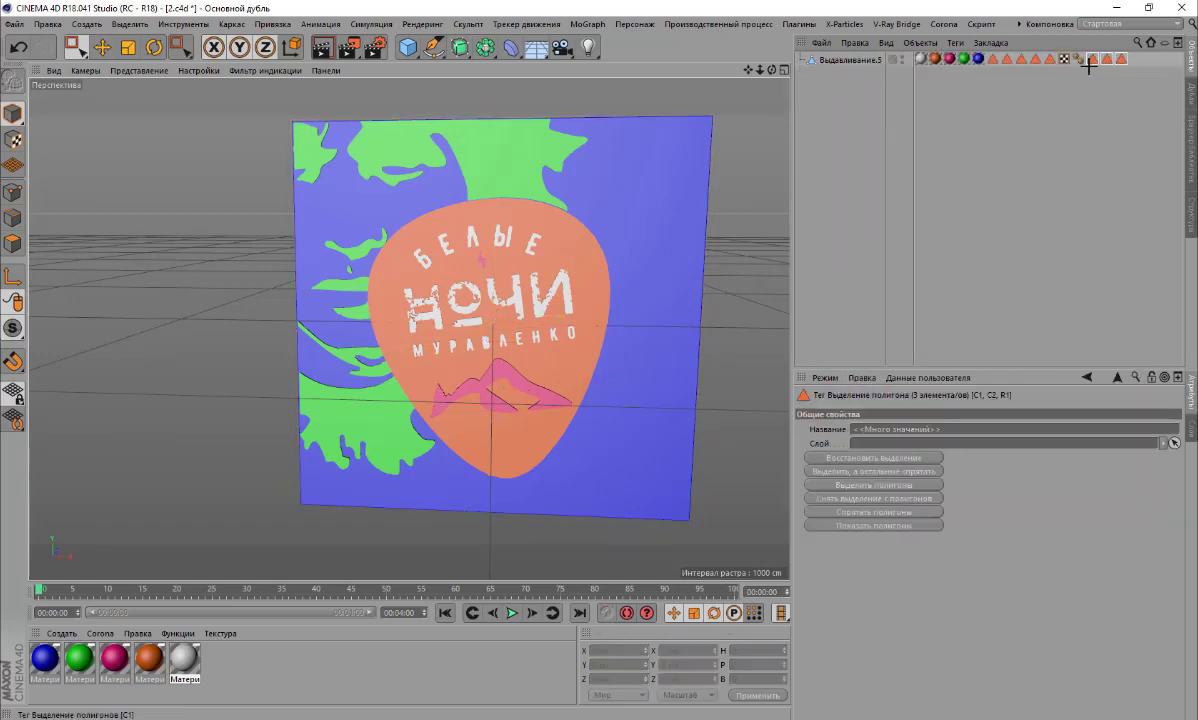
{"action": "key", "text": "Delete"}
{"action": "left_click_drag", "start_coordinate": [1036, 43], "coordinate": [919, 80]}
{"action": "key", "text": "Delete"}
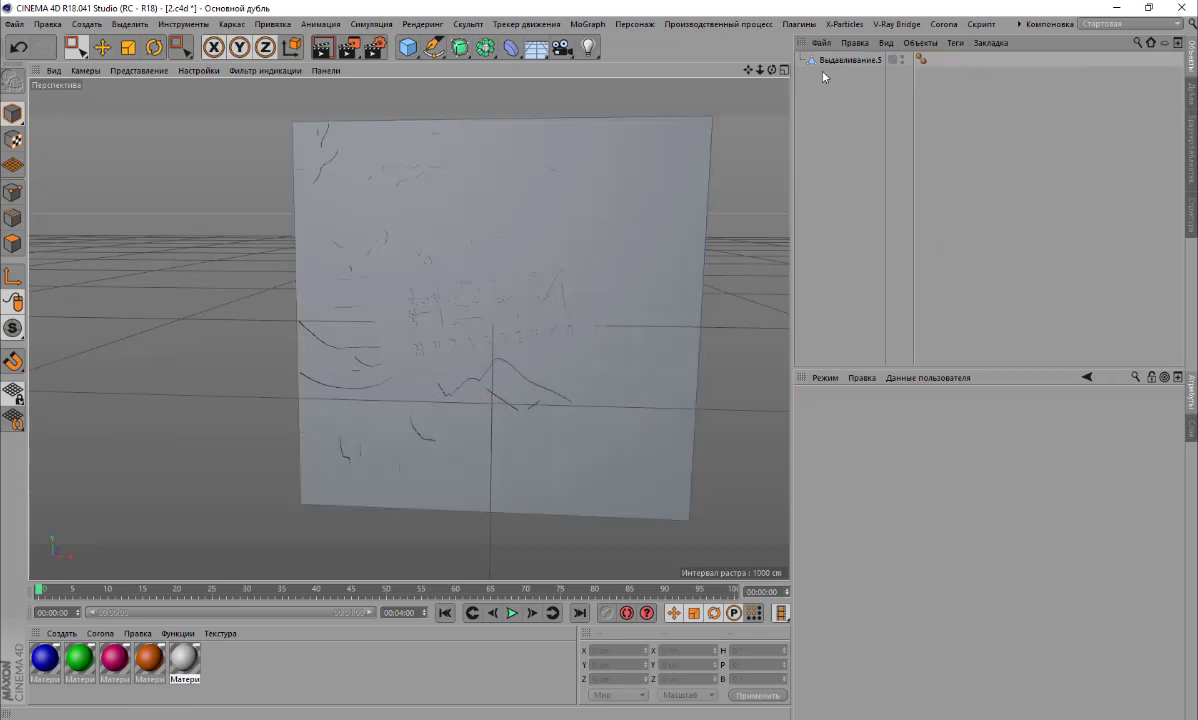
Export the selected Выдавливание.5 to STL as 2.stl, accepting the default export options
{"action": "left_click_drag", "start_coordinate": [409, 328], "coordinate": [409, 328], "text": "alt"}
{"action": "left_click", "coordinate": [14, 23]}
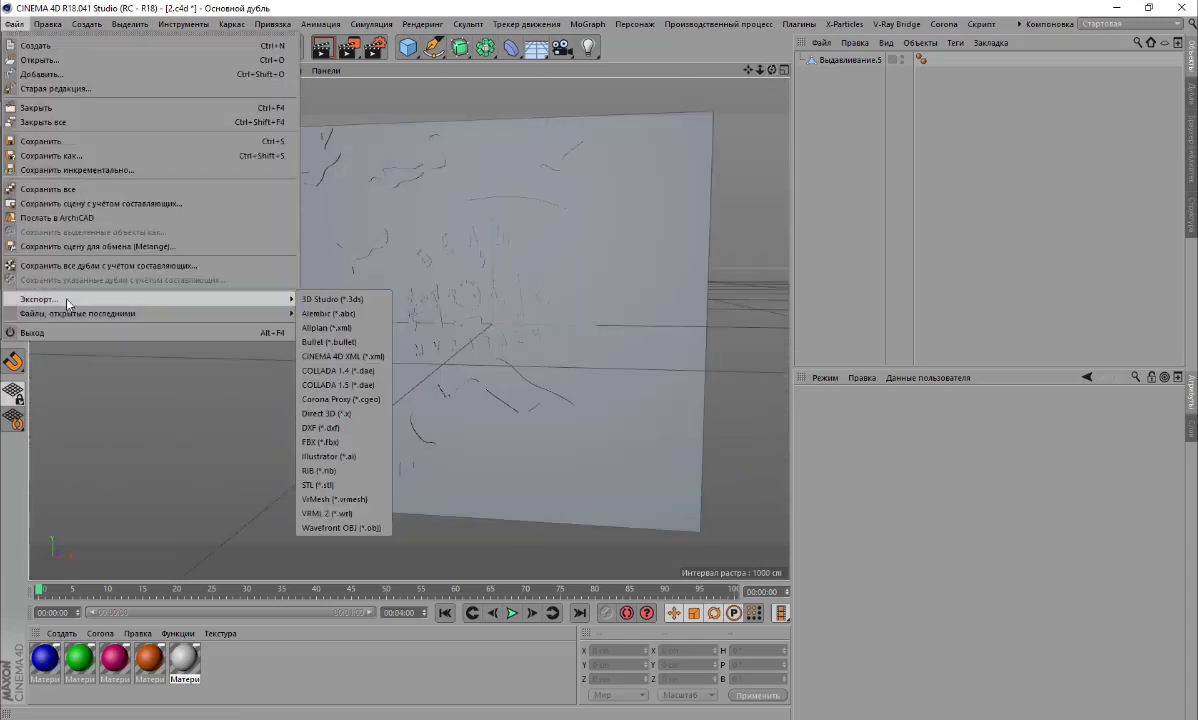
{"action": "left_click", "coordinate": [812, 98]}
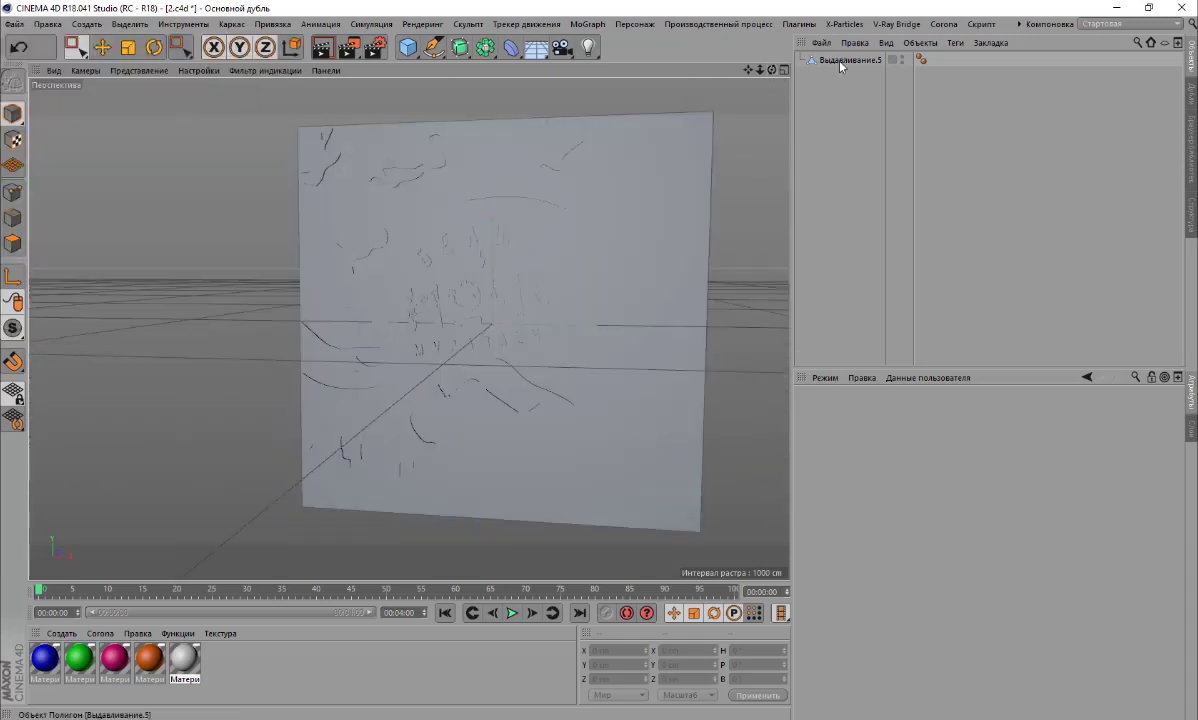
{"action": "left_click", "coordinate": [838, 60]}
{"action": "left_click", "coordinate": [14, 23]}
{"action": "mouse_move", "coordinate": [40, 299]}
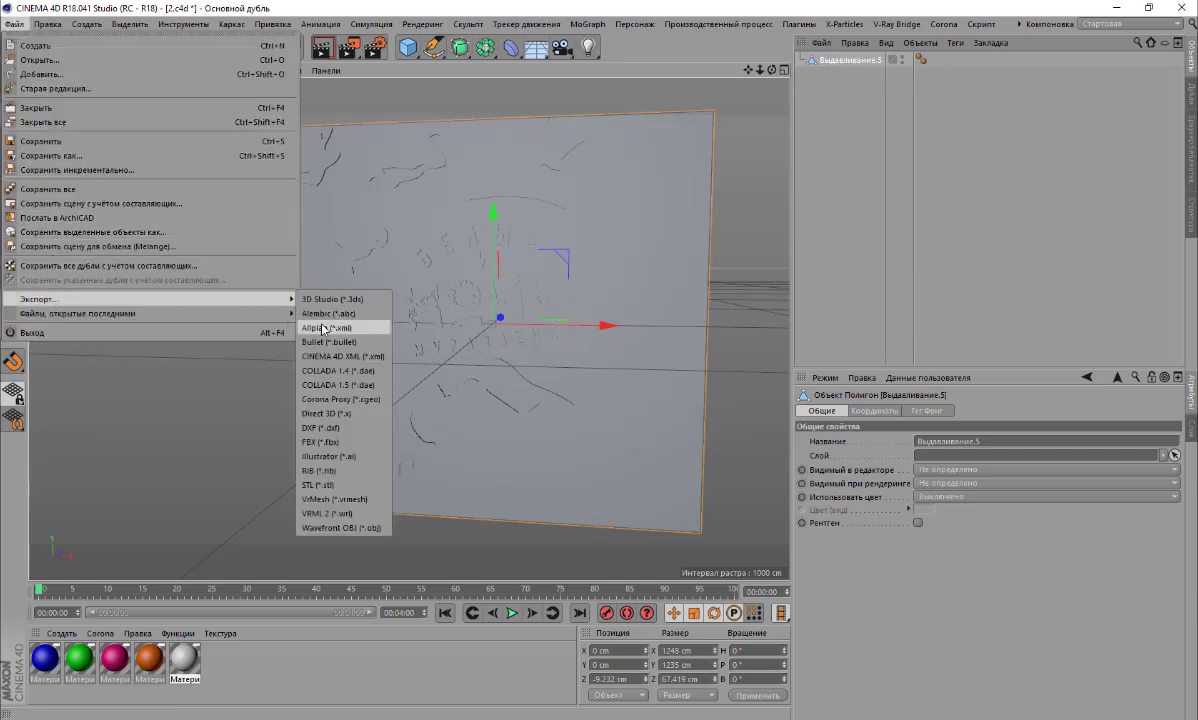
{"action": "left_click", "coordinate": [316, 485]}
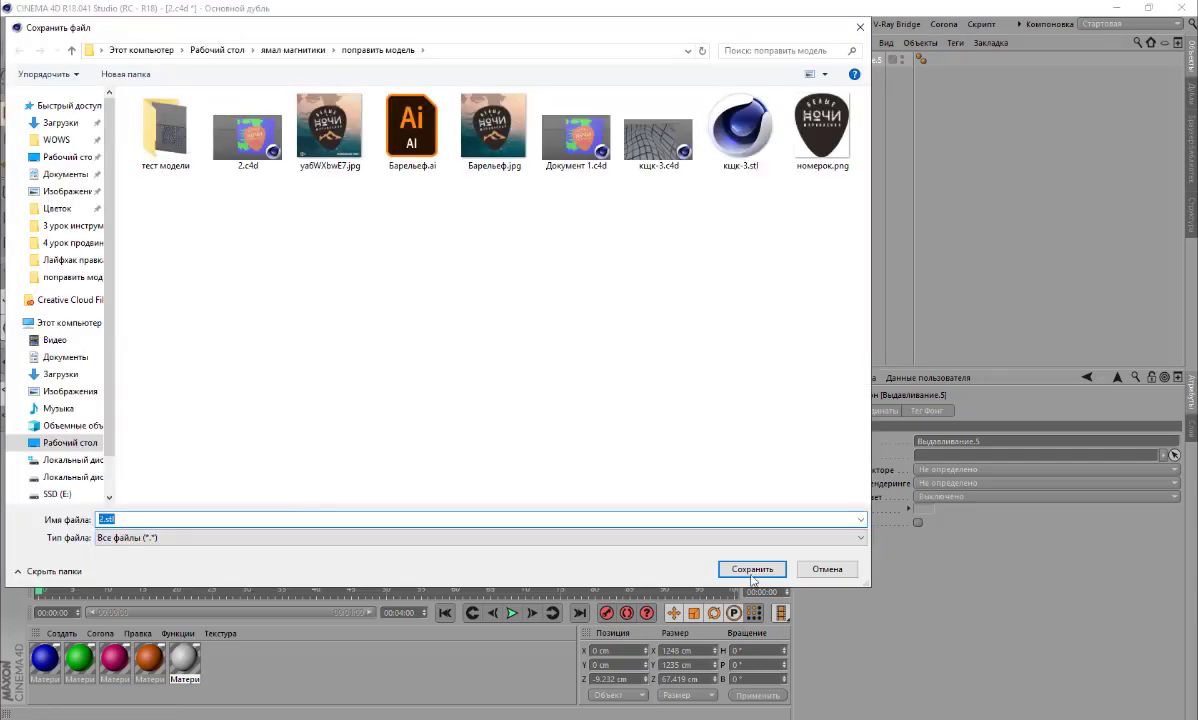
{"action": "left_click", "coordinate": [752, 575]}
{"action": "left_click", "coordinate": [714, 710]}
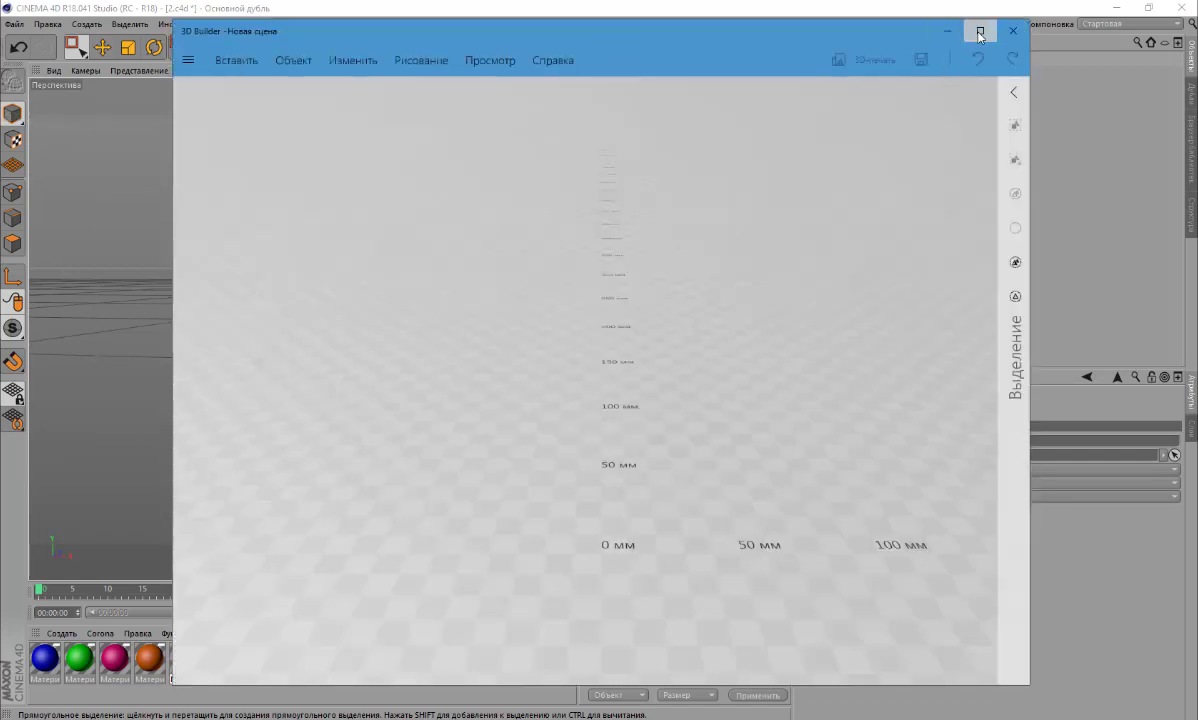
In maximised 3D Builder, load 2.stl from the поправить модель folder in millimetres
{"action": "left_click", "coordinate": [918, 29]}
{"action": "left_click", "coordinate": [60, 40]}
{"action": "left_click", "coordinate": [38, 74]}
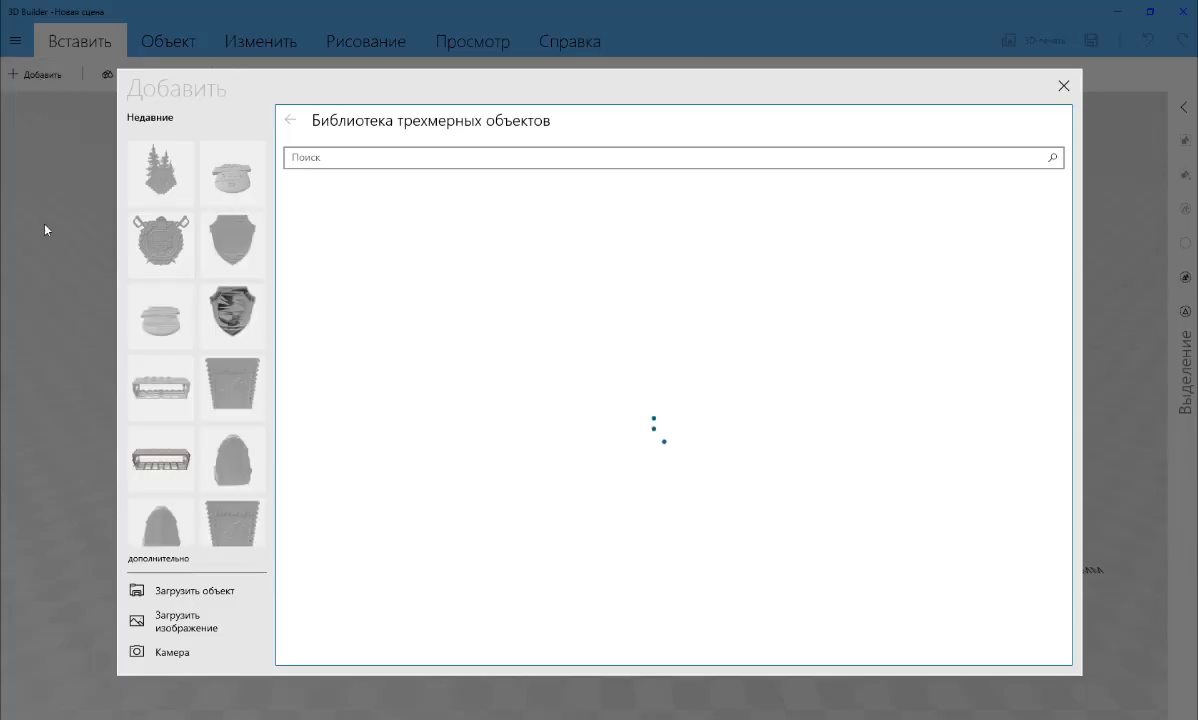
{"action": "left_click", "coordinate": [195, 590]}
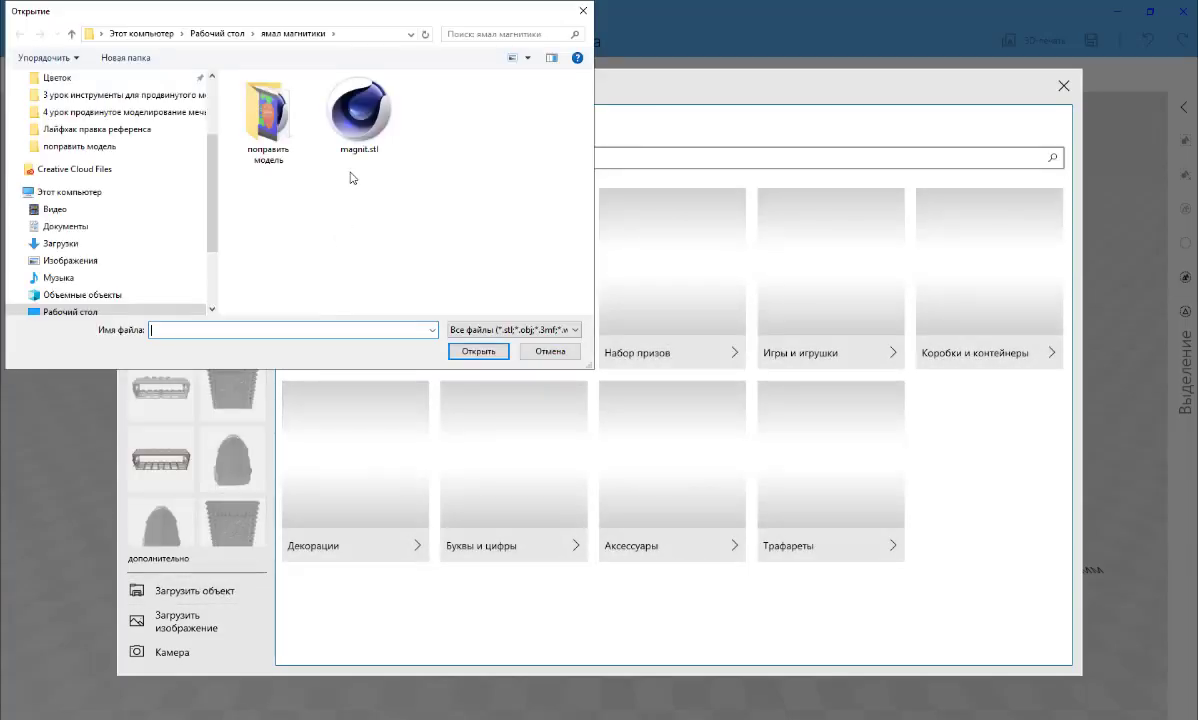
{"action": "left_click", "coordinate": [100, 146]}
{"action": "left_click", "coordinate": [359, 112]}
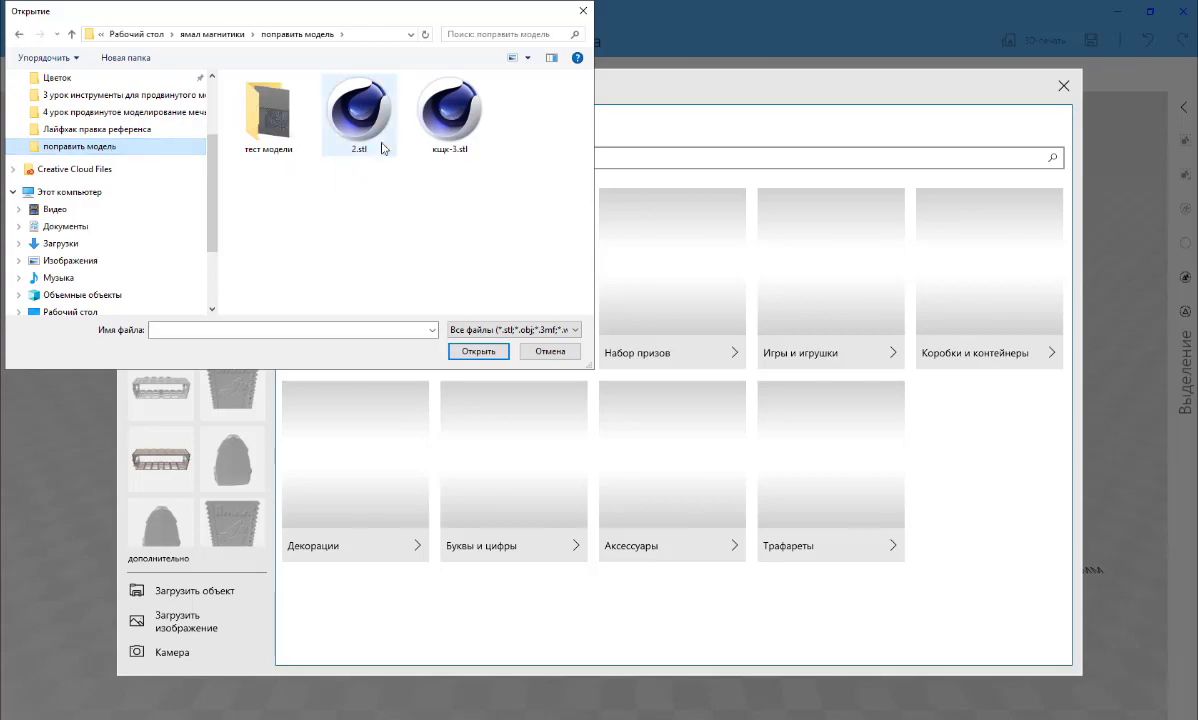
{"action": "left_click", "coordinate": [458, 350]}
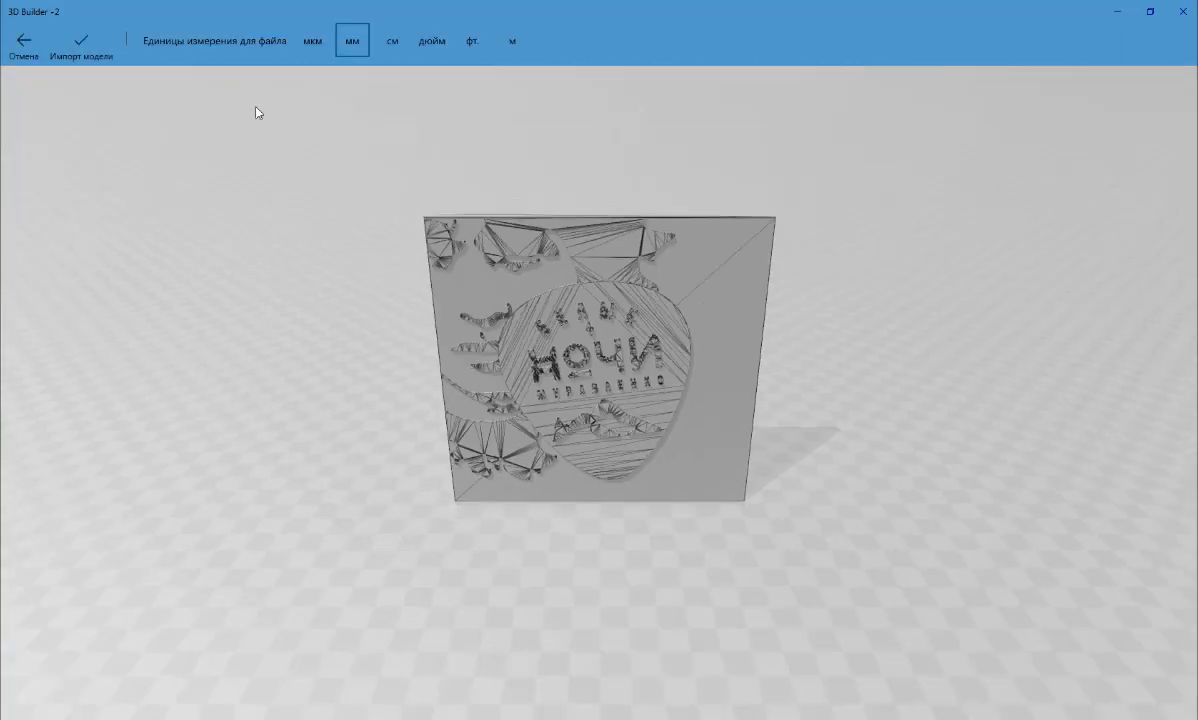
{"action": "left_click", "coordinate": [80, 52]}
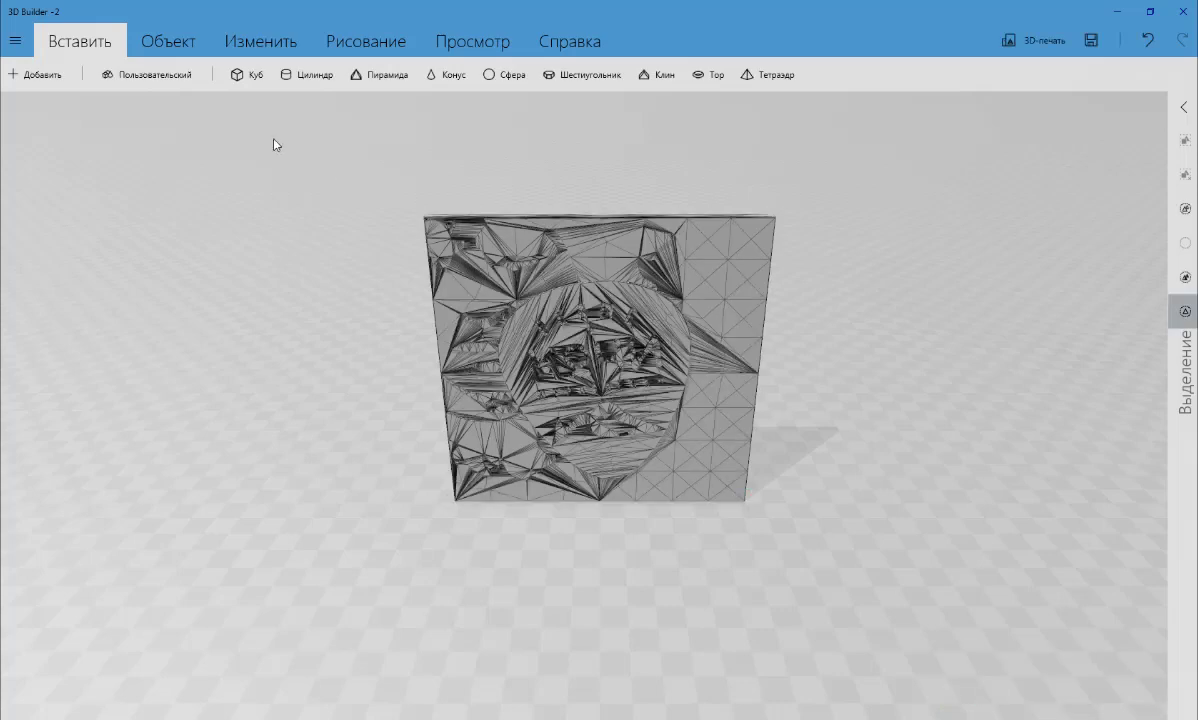
Save the repaired model as 2.stl with STL chosen as the file type
{"action": "left_click", "coordinate": [17, 43]}
{"action": "left_click", "coordinate": [45, 158]}
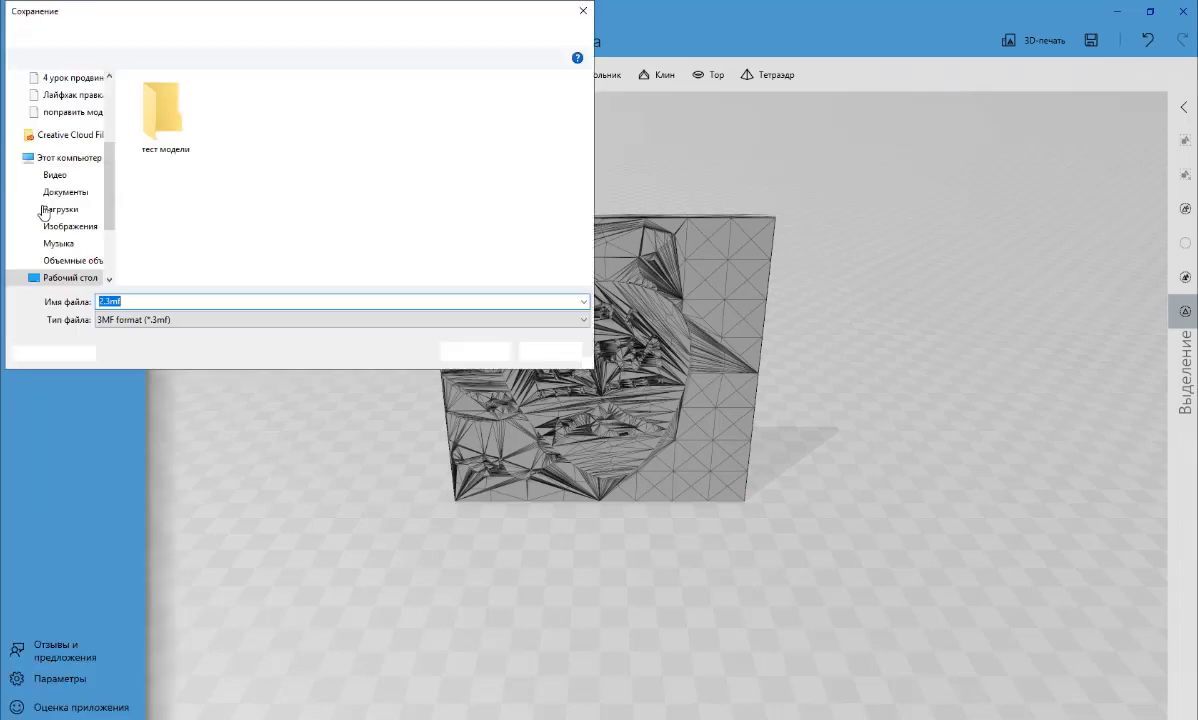
{"action": "left_click", "coordinate": [148, 320]}
{"action": "left_click", "coordinate": [150, 340]}
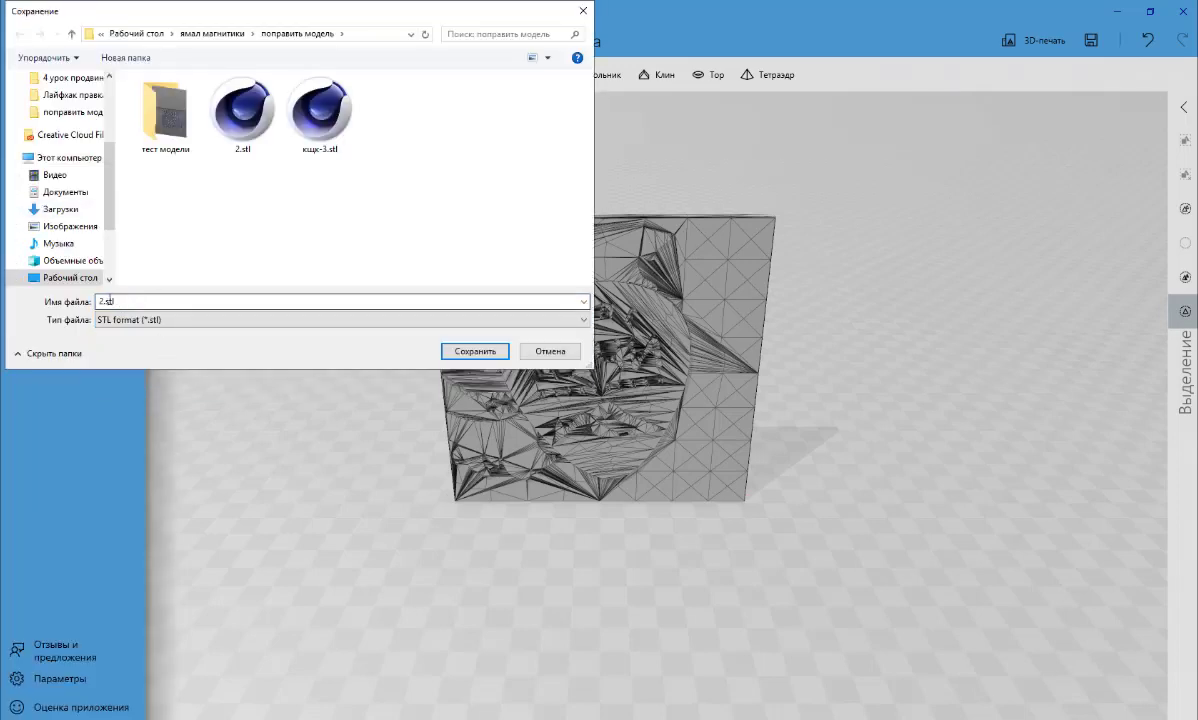
{"action": "left_click", "coordinate": [101, 301]}
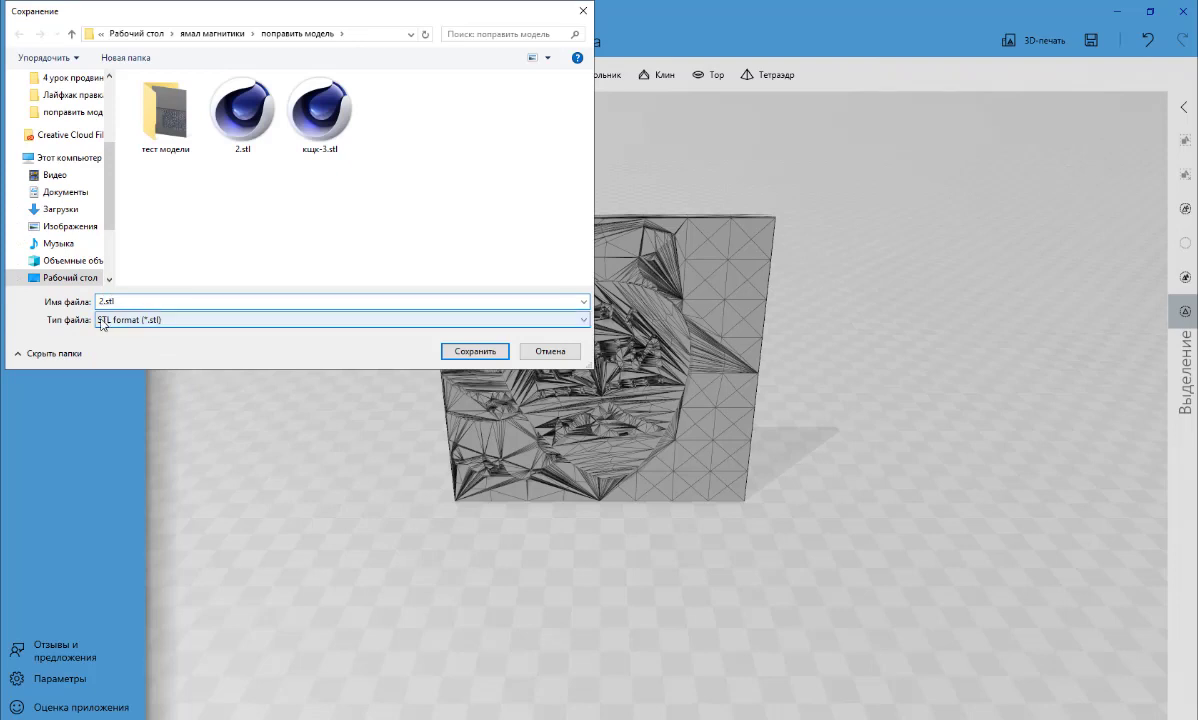
{"action": "type", "text": "1"}
{"action": "left_click", "coordinate": [470, 352]}
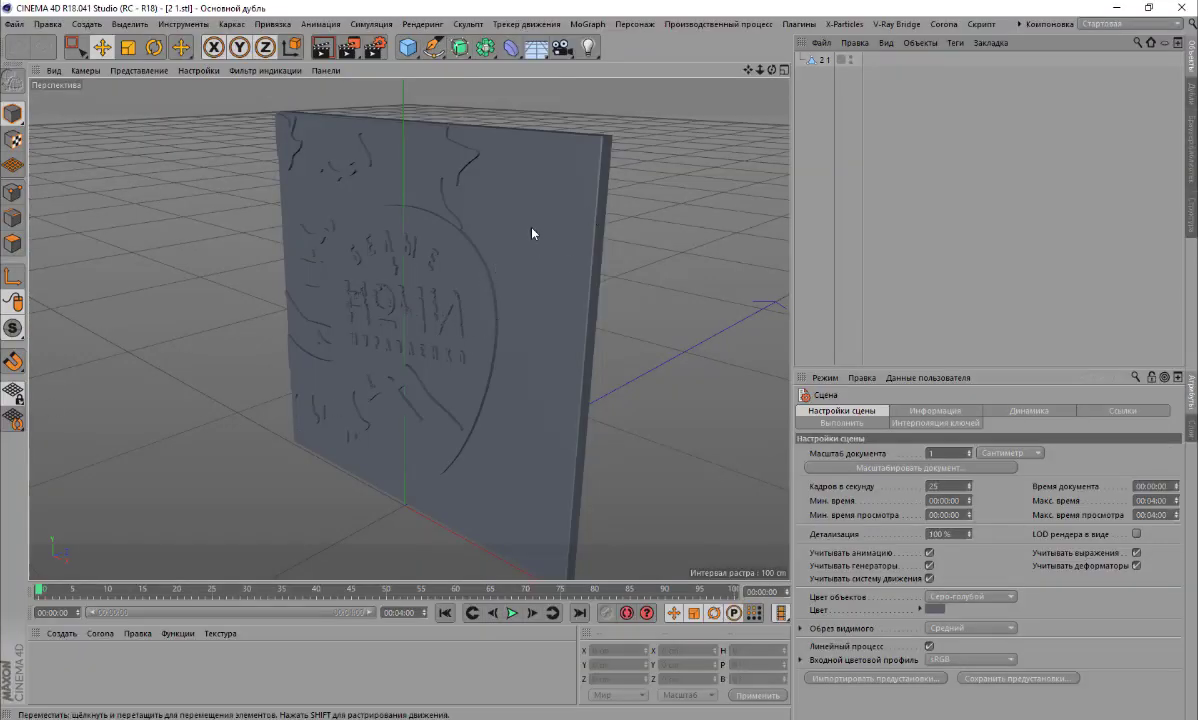
Turn the view to face the slab front-on and save the scene as 2 1.c4d
{"action": "left_click_drag", "start_coordinate": [772, 70], "coordinate": [700, 140]}
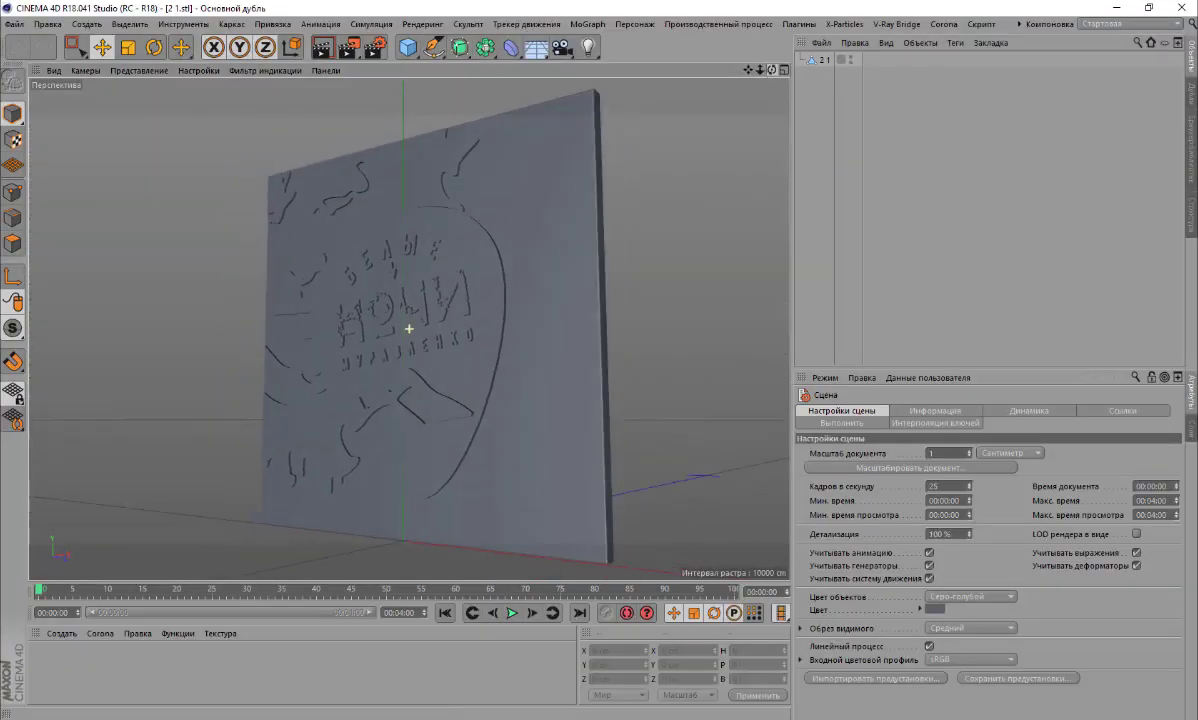
{"action": "left_click_drag", "start_coordinate": [772, 70], "coordinate": [700, 140]}
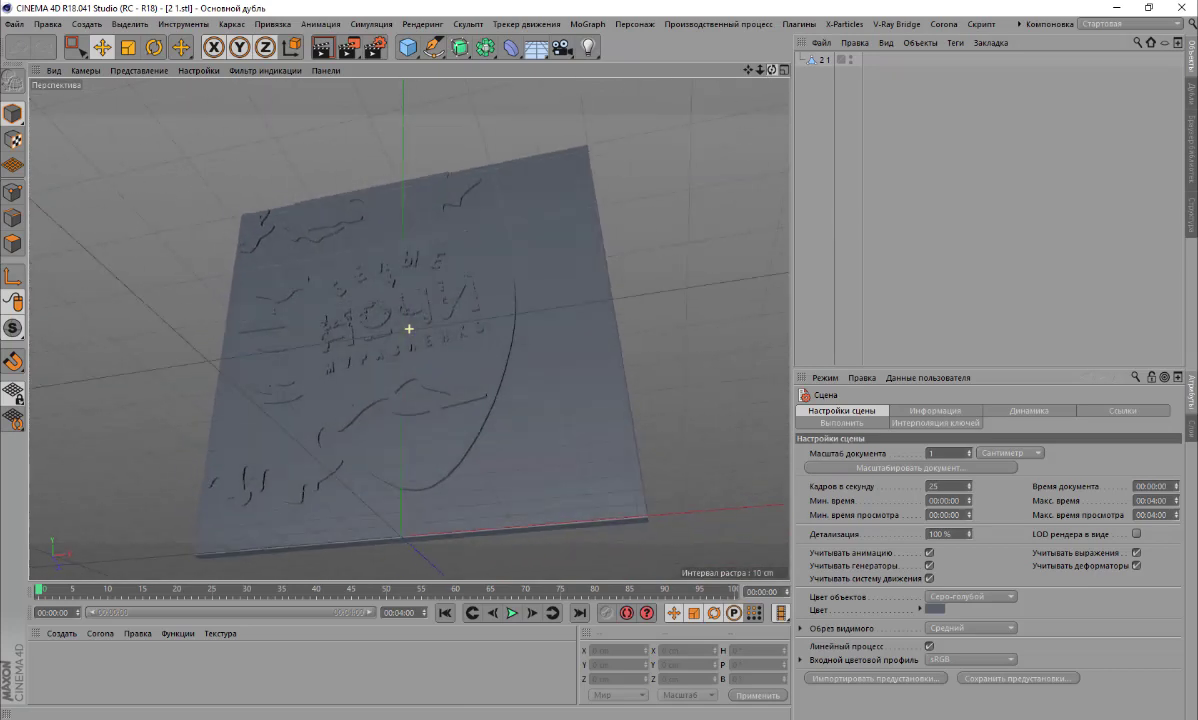
{"action": "left_click_drag", "start_coordinate": [772, 70], "coordinate": [700, 140]}
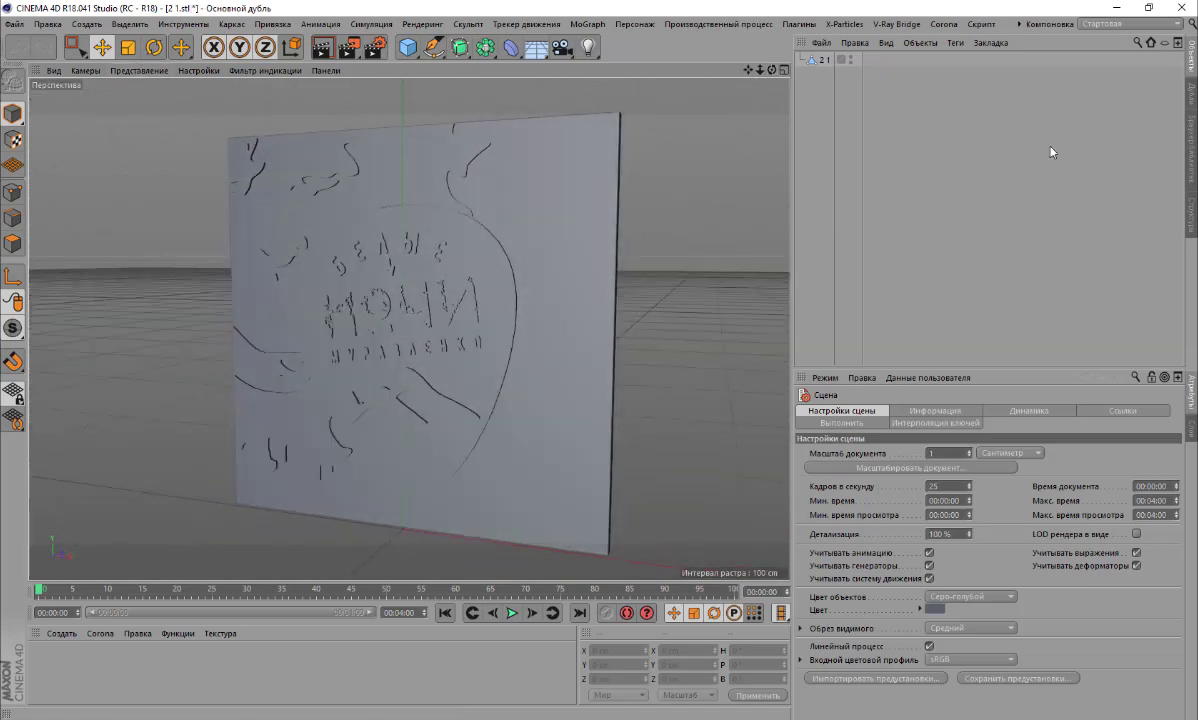
{"action": "left_click", "coordinate": [14, 23]}
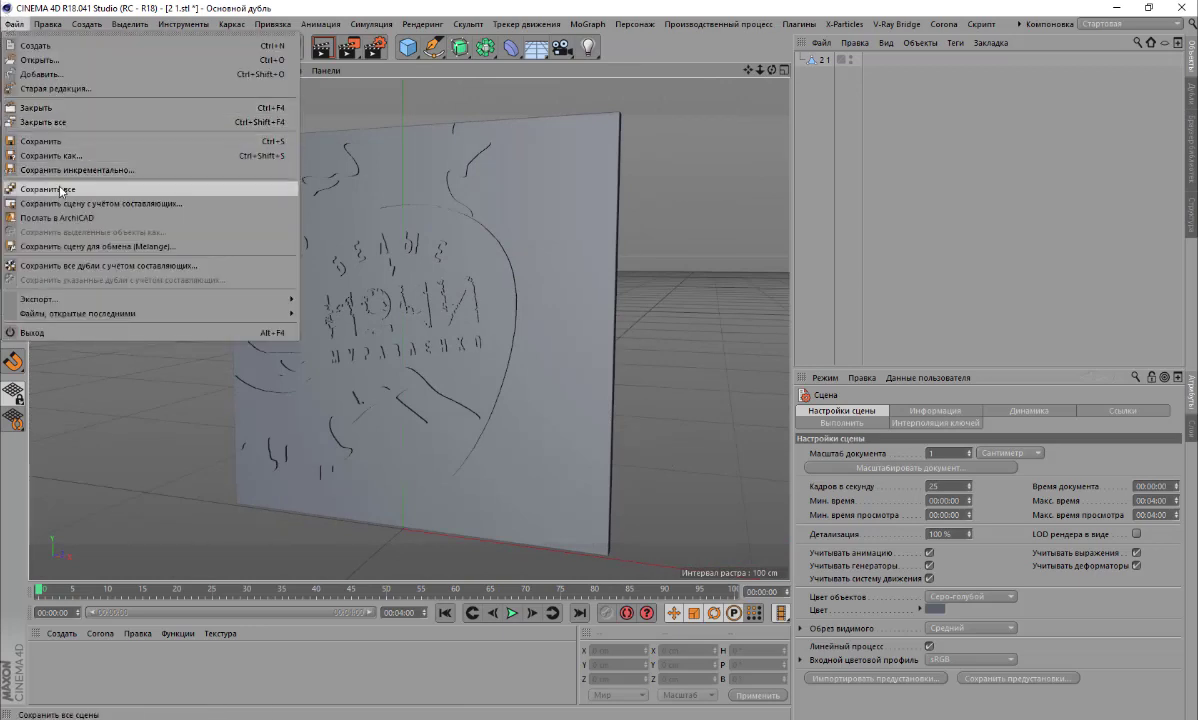
{"action": "left_click", "coordinate": [51, 156]}
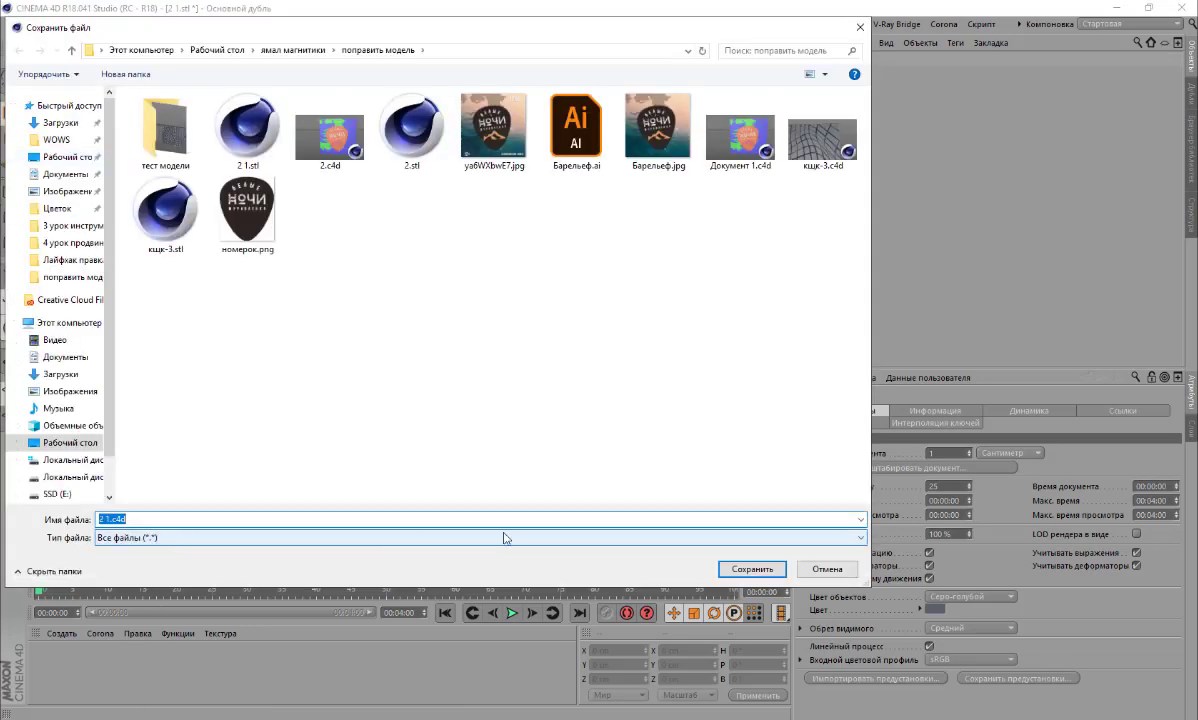
{"action": "left_click", "coordinate": [748, 569]}
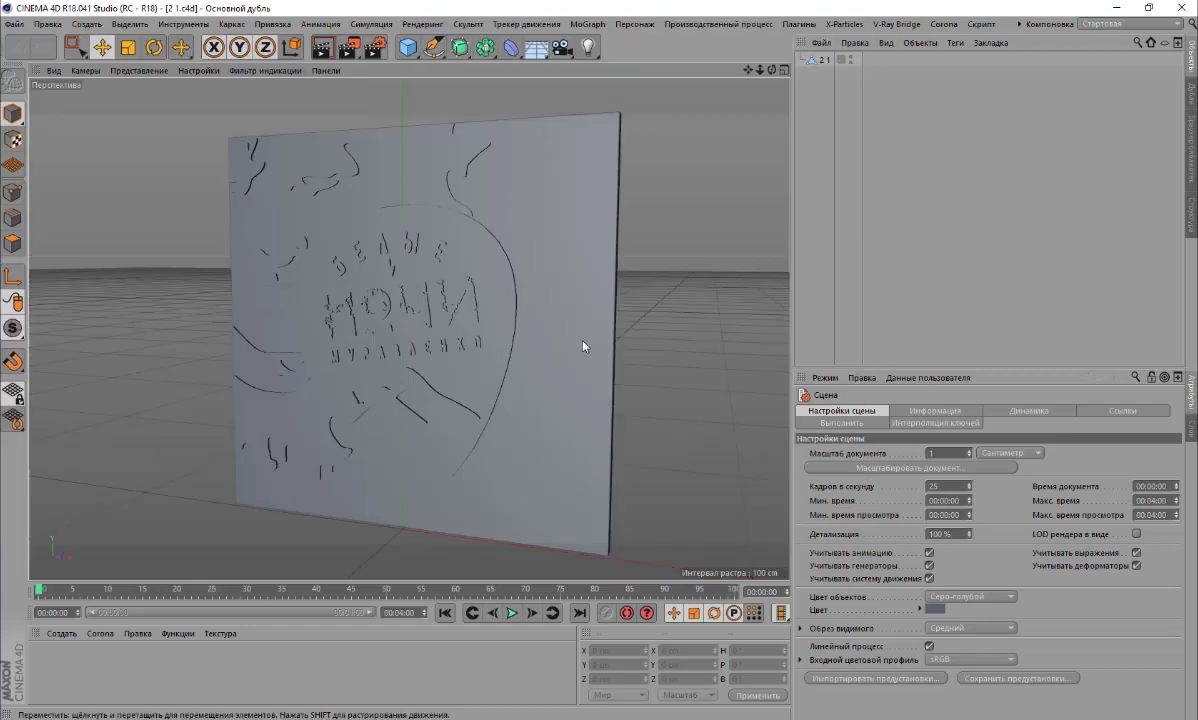
Load Волокна and Дерево Сосна лакированная from the Content Browser's материалы > дерево folder
{"action": "left_click", "coordinate": [1191, 150]}
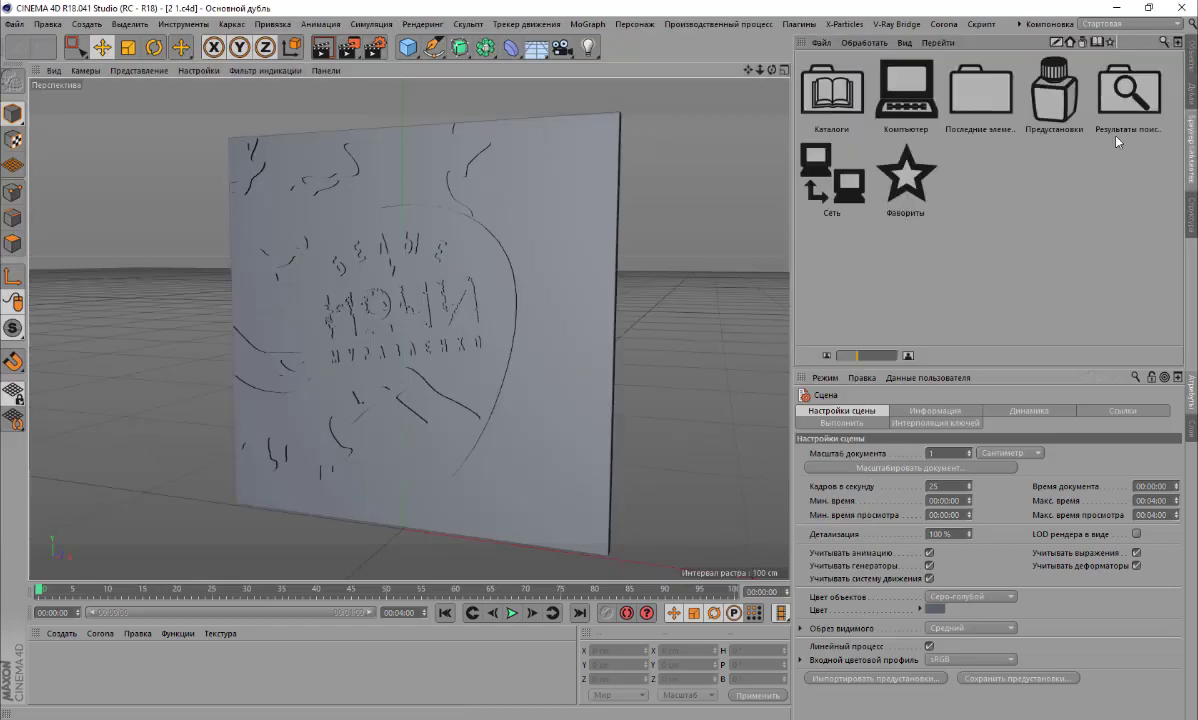
{"action": "double_click", "coordinate": [996, 268]}
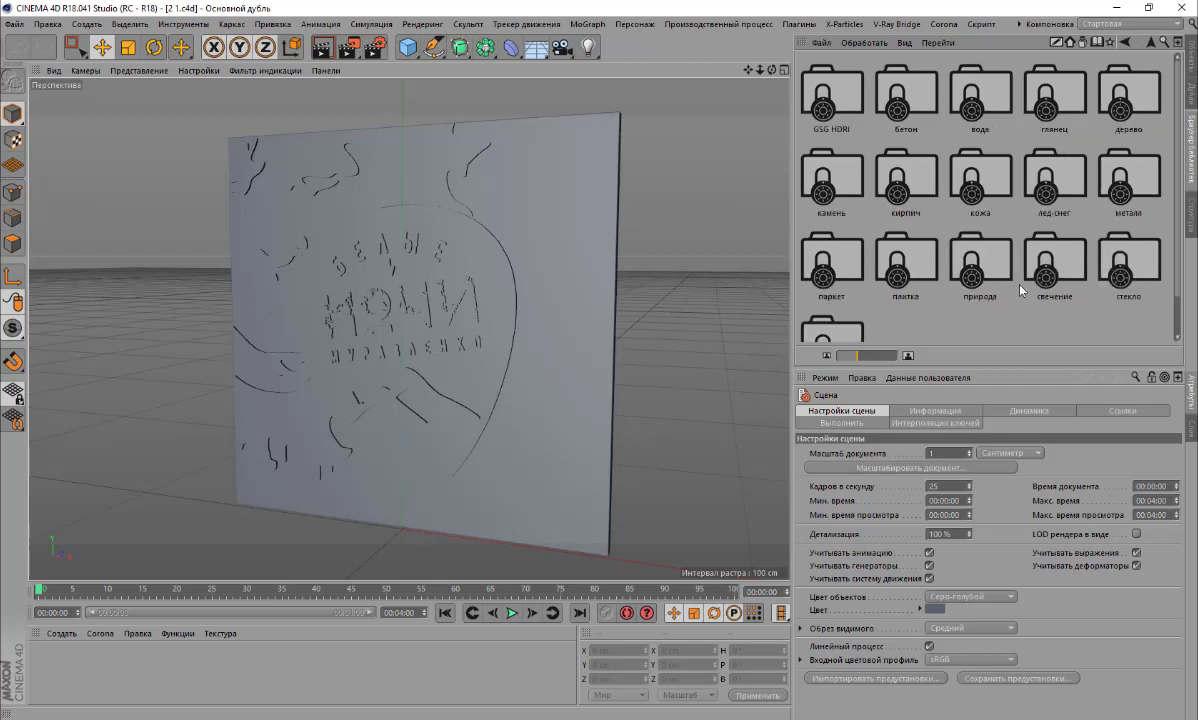
{"action": "scroll", "coordinate": [1018, 290], "scroll_direction": "down", "scroll_amount": 1}
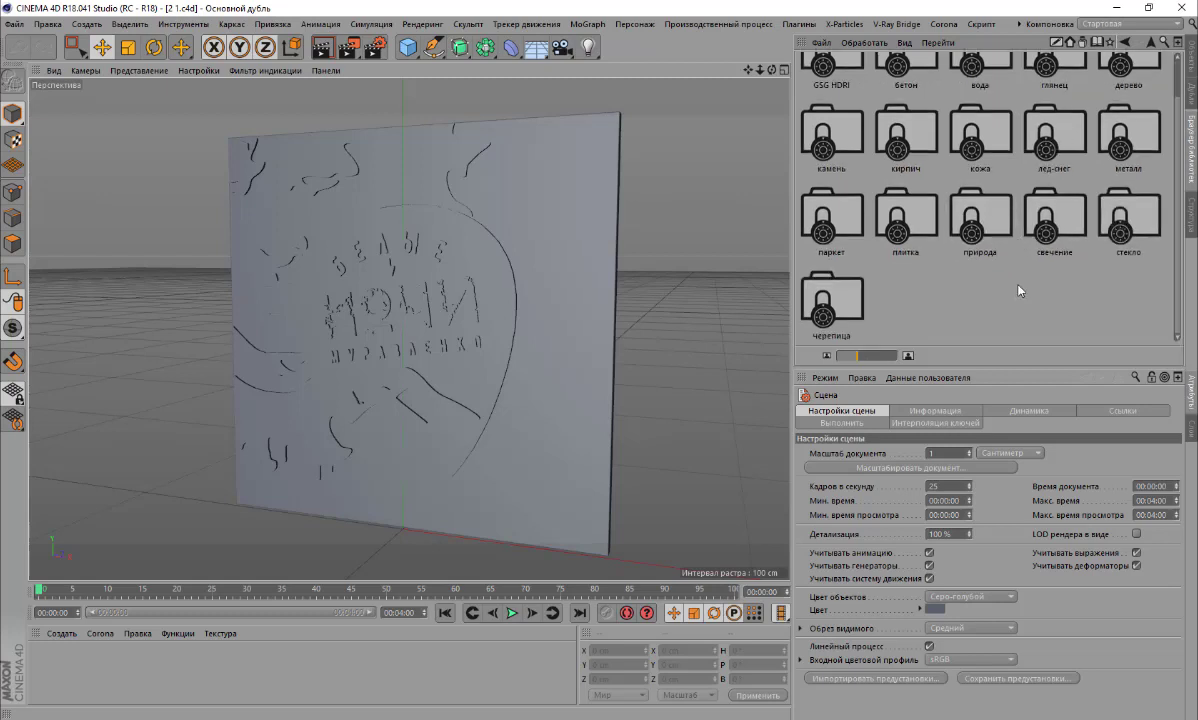
{"action": "double_click", "coordinate": [1121, 67]}
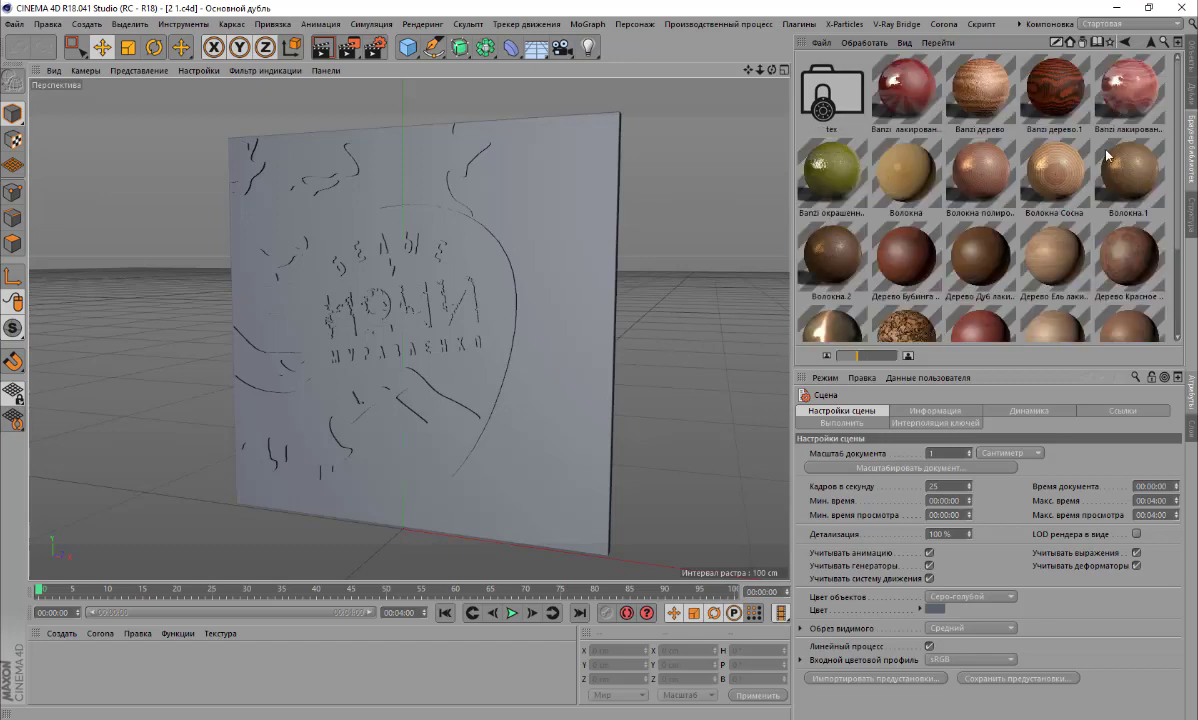
{"action": "scroll", "coordinate": [1107, 155], "scroll_direction": "down", "scroll_amount": 2}
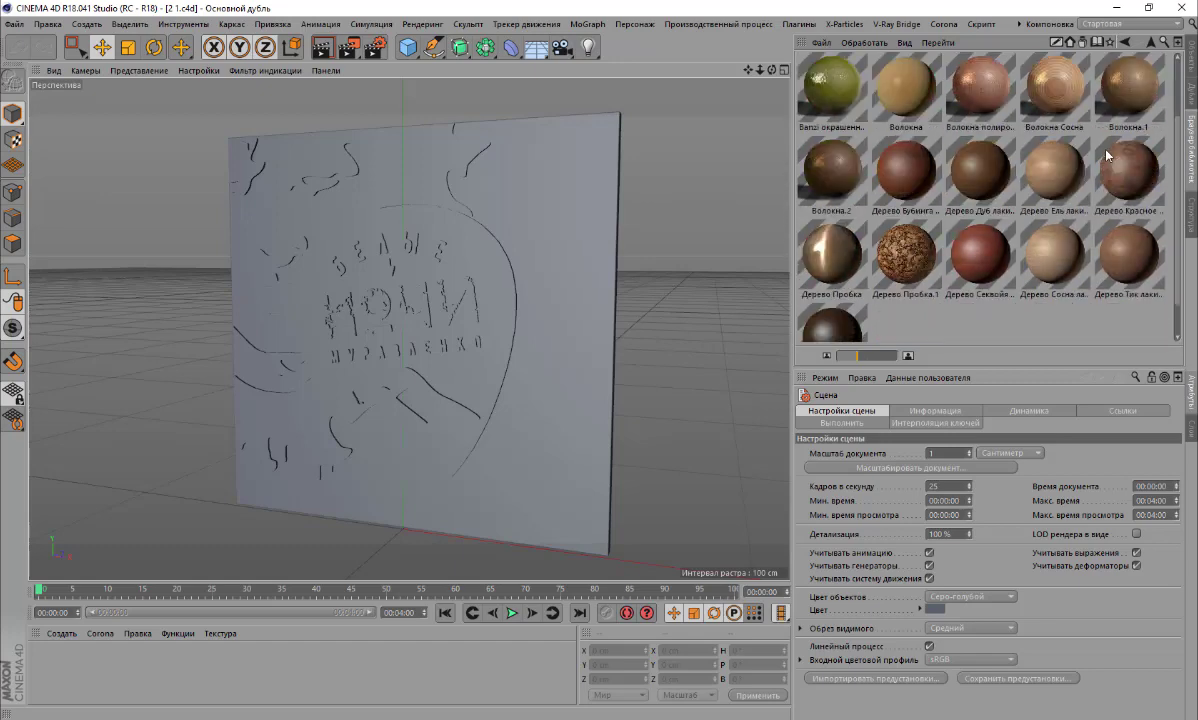
{"action": "double_click", "coordinate": [852, 95]}
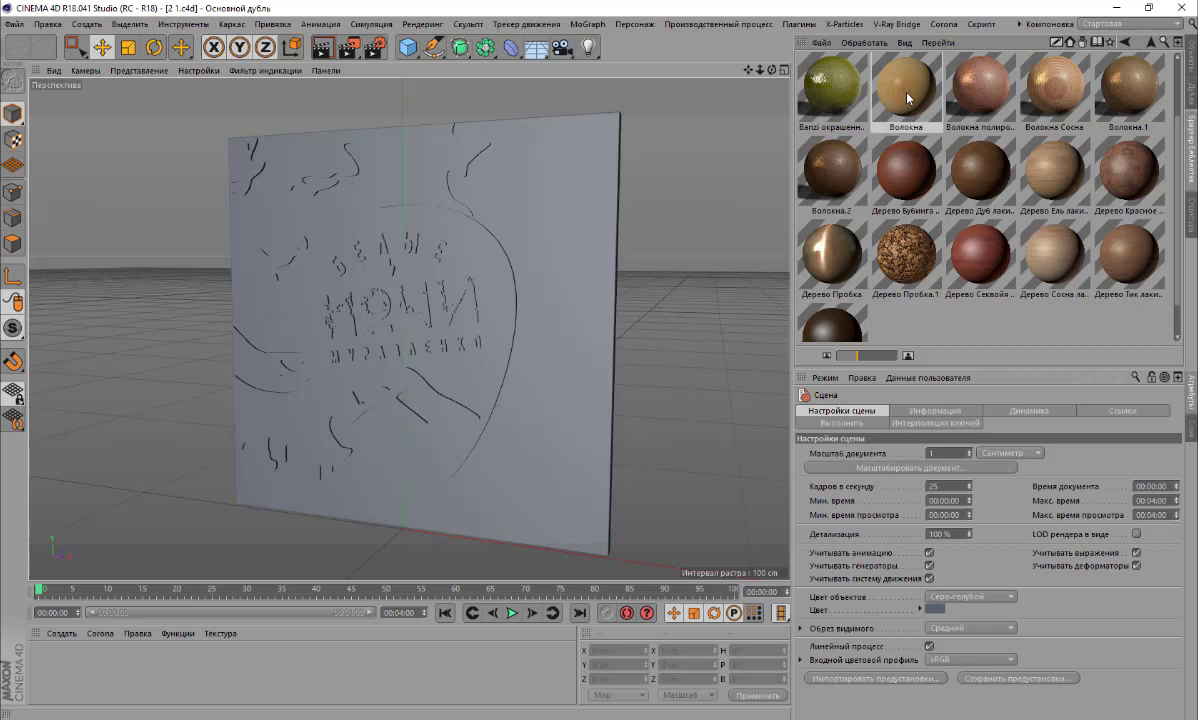
{"action": "double_click", "coordinate": [1043, 249]}
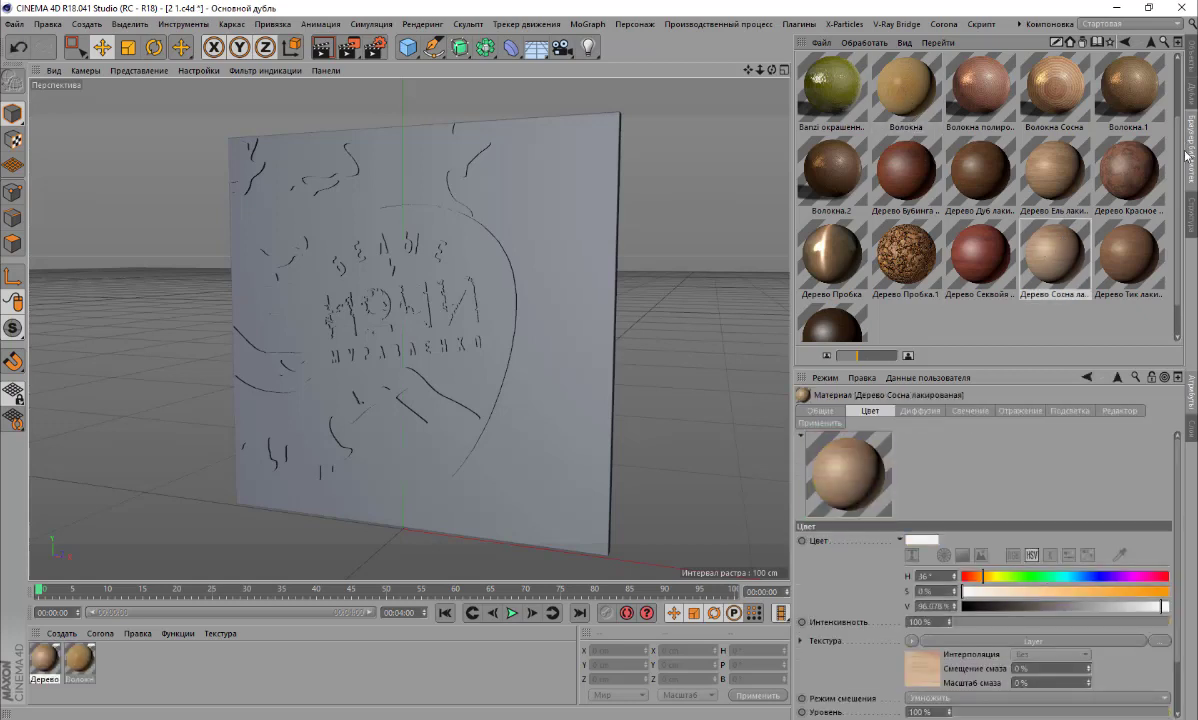
Load the Fresh Cut Wood material from _Material-Pack > Wood
{"action": "left_click", "coordinate": [1151, 42]}
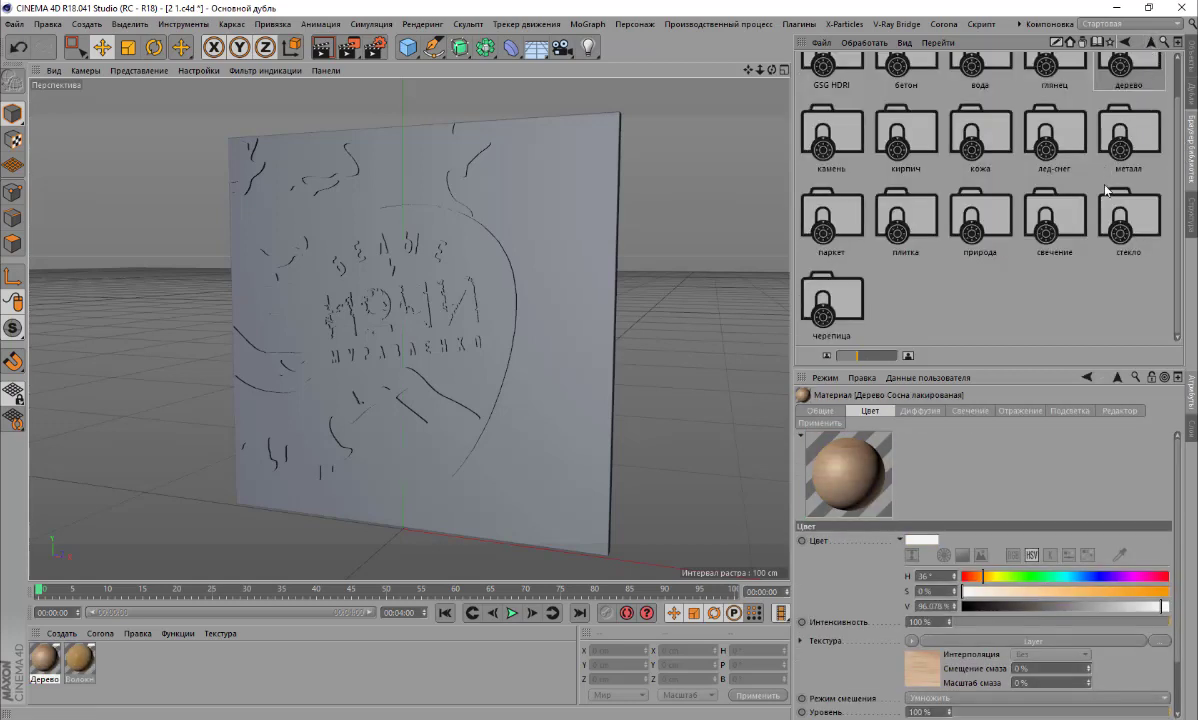
{"action": "left_click", "coordinate": [1151, 42]}
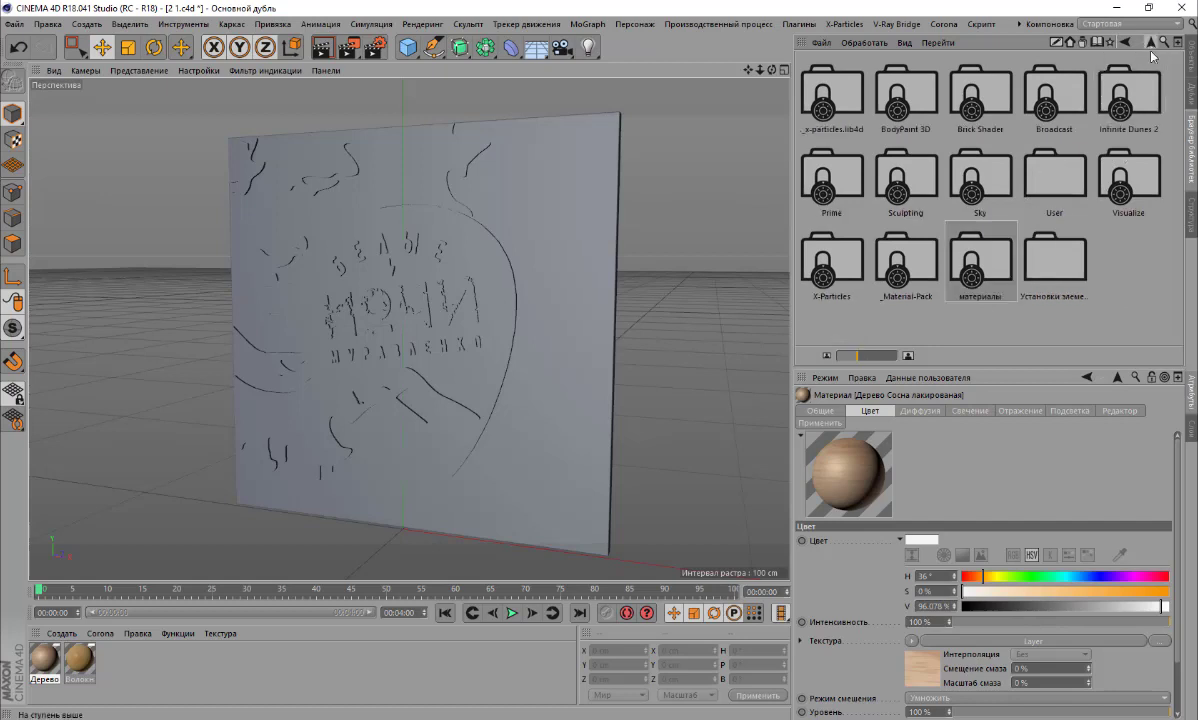
{"action": "double_click", "coordinate": [905, 258]}
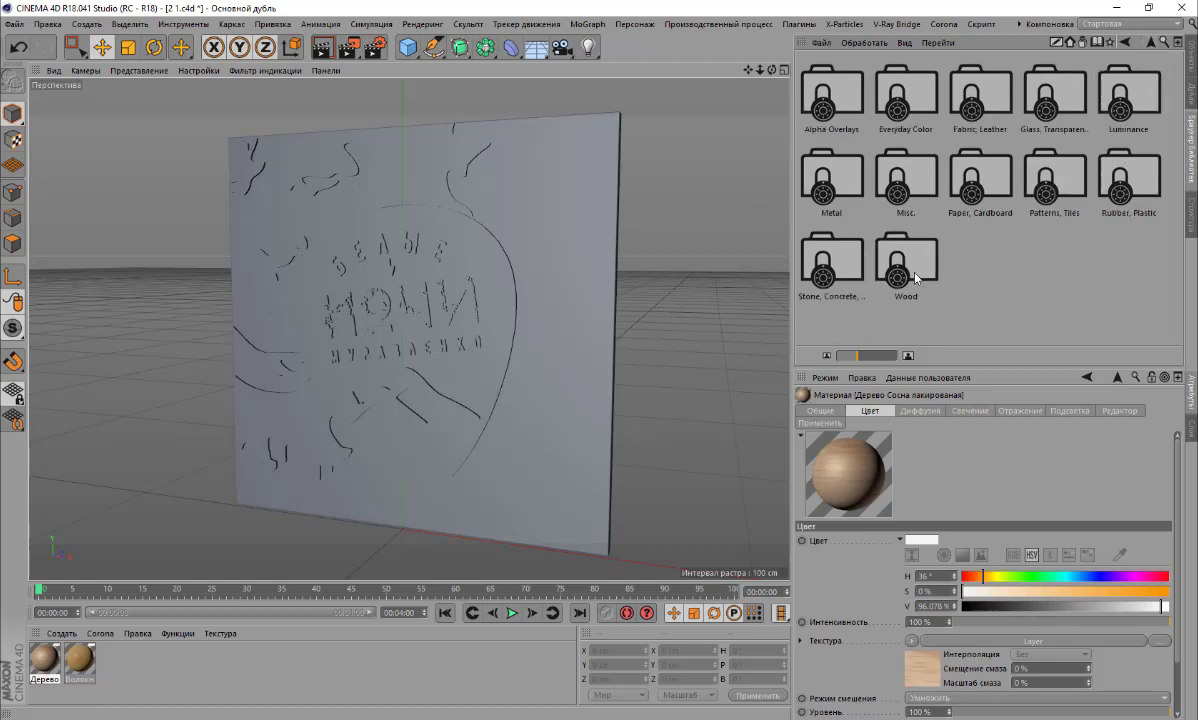
{"action": "double_click", "coordinate": [897, 258]}
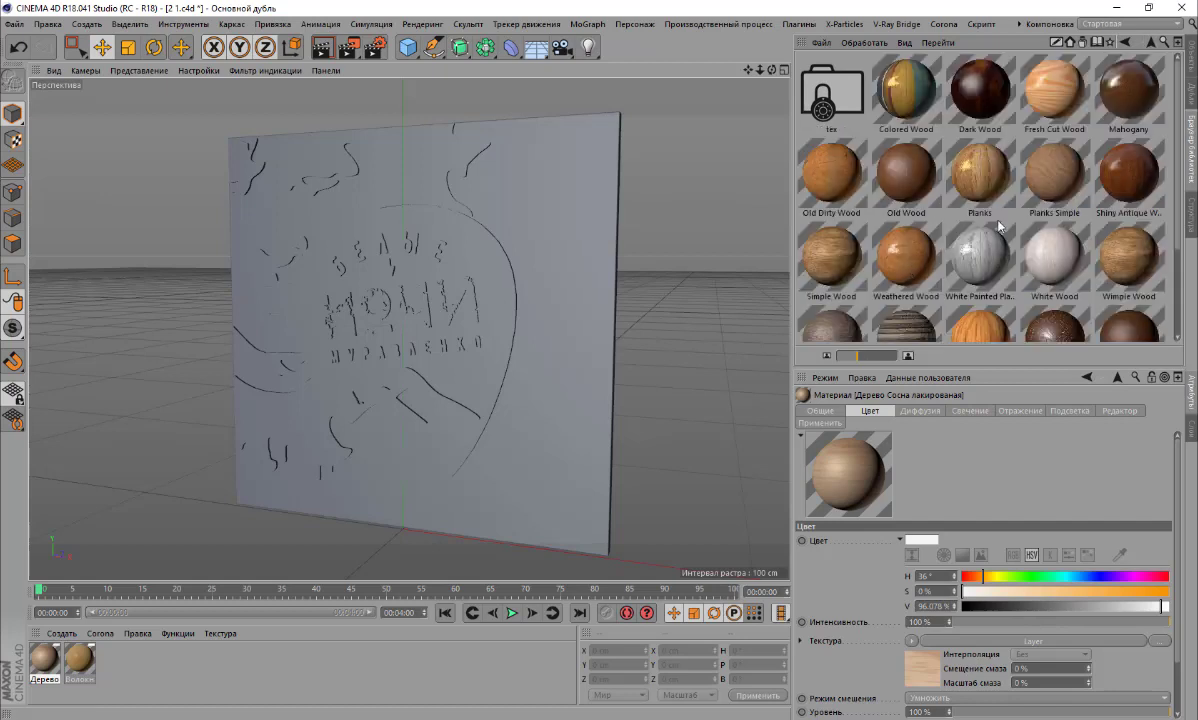
{"action": "double_click", "coordinate": [1054, 90]}
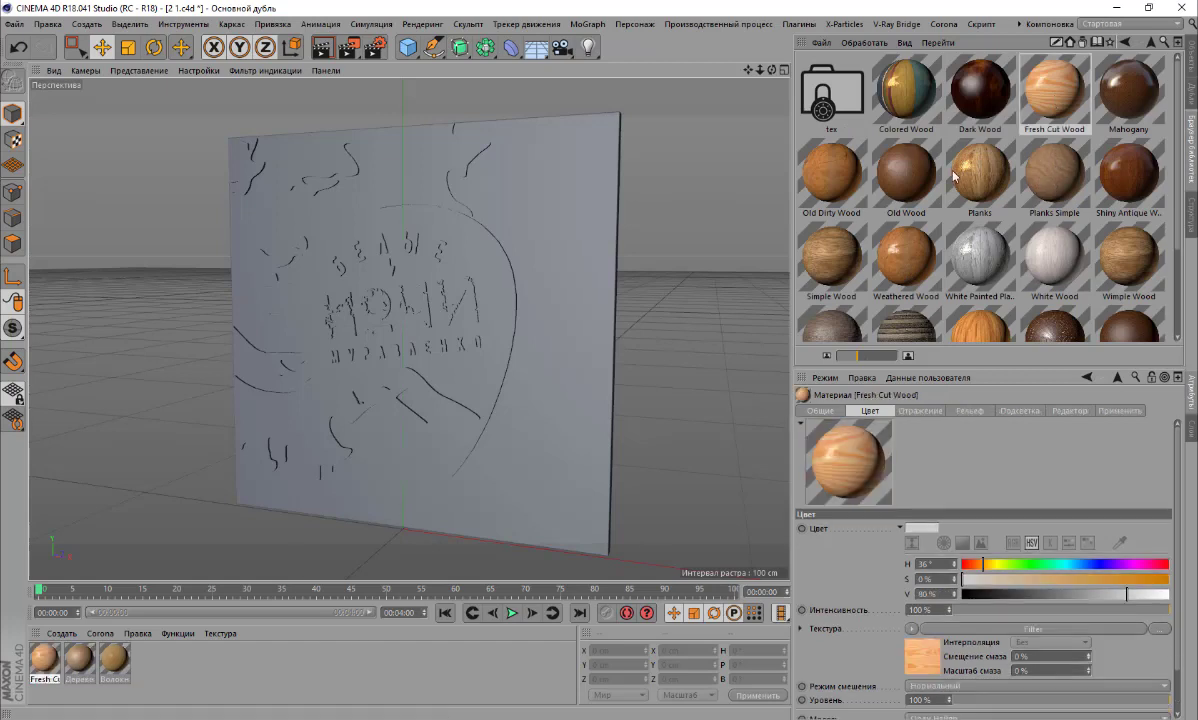
{"action": "left_click", "coordinate": [1191, 55]}
Apply Fresh Cut Wood to the relief panel with Cubic texture projection
{"action": "left_click_drag", "start_coordinate": [44, 658], "coordinate": [817, 62]}
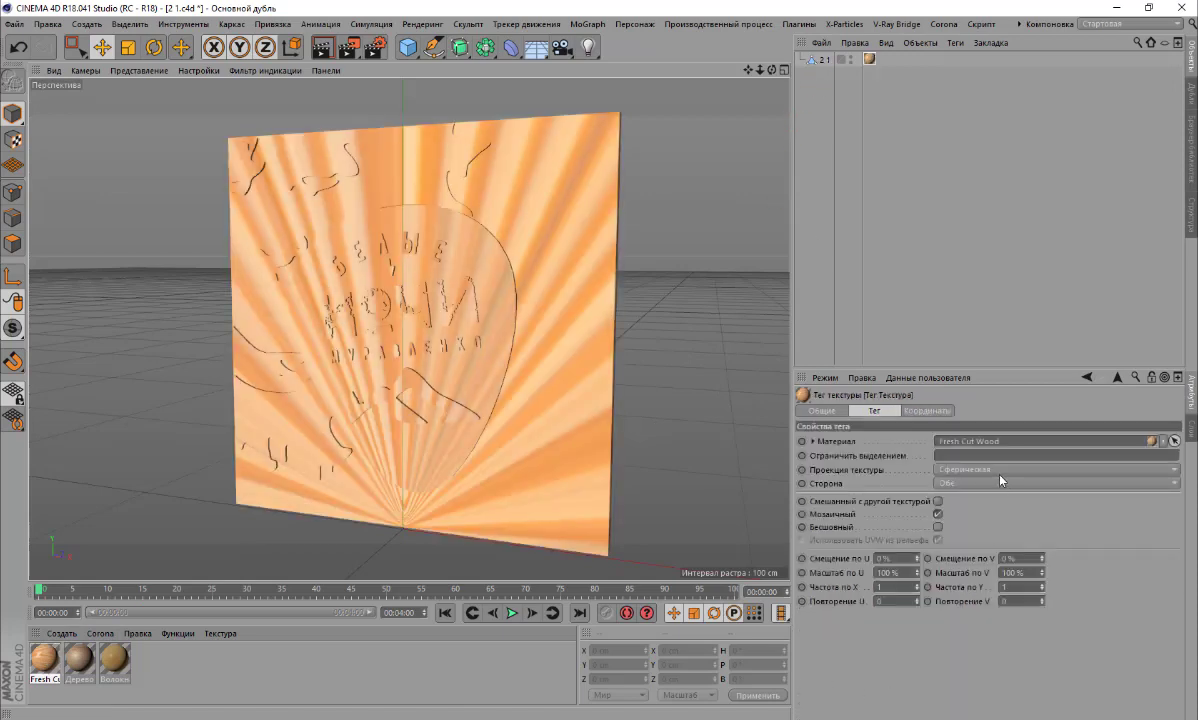
{"action": "left_click", "coordinate": [1000, 469]}
{"action": "left_click", "coordinate": [972, 566]}
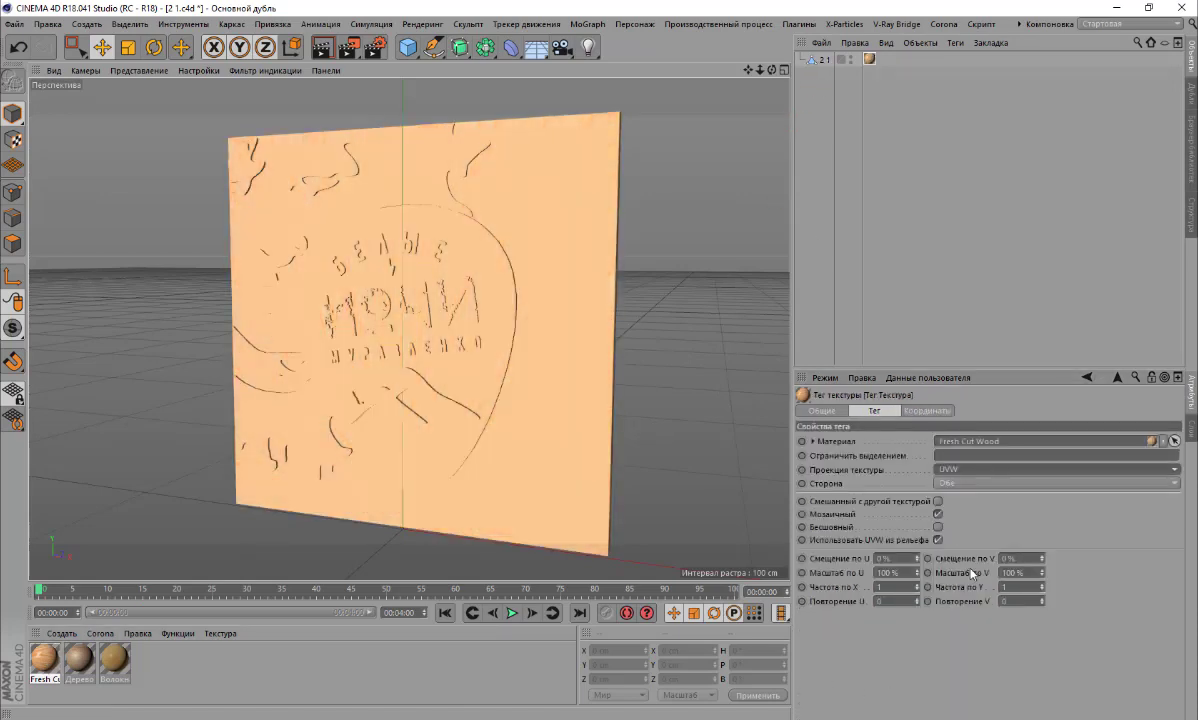
{"action": "left_click", "coordinate": [976, 469]}
{"action": "left_click", "coordinate": [979, 528]}
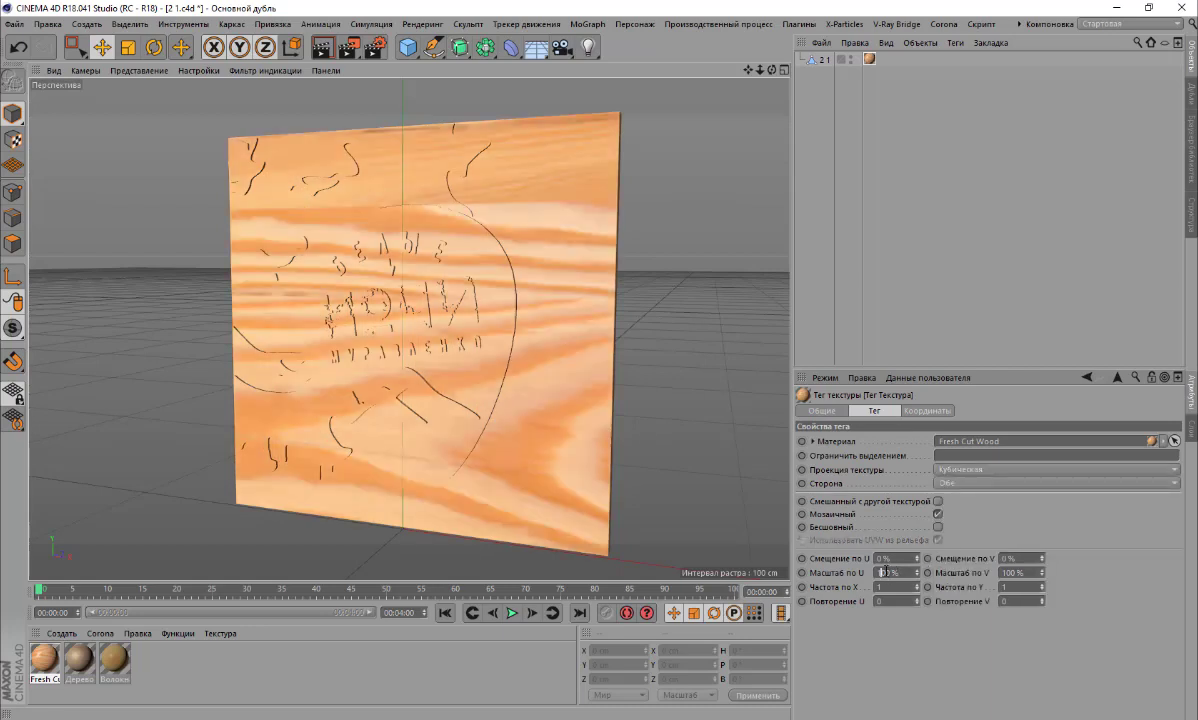
Set the wood texture to 50% U and V scale, tiling on, U offset 31%
{"action": "double_click", "coordinate": [885, 572]}
{"action": "type", "text": "50"}
{"action": "key", "text": "Return"}
{"action": "double_click", "coordinate": [1011, 572]}
{"action": "type", "text": "50"}
{"action": "key", "text": "Return"}
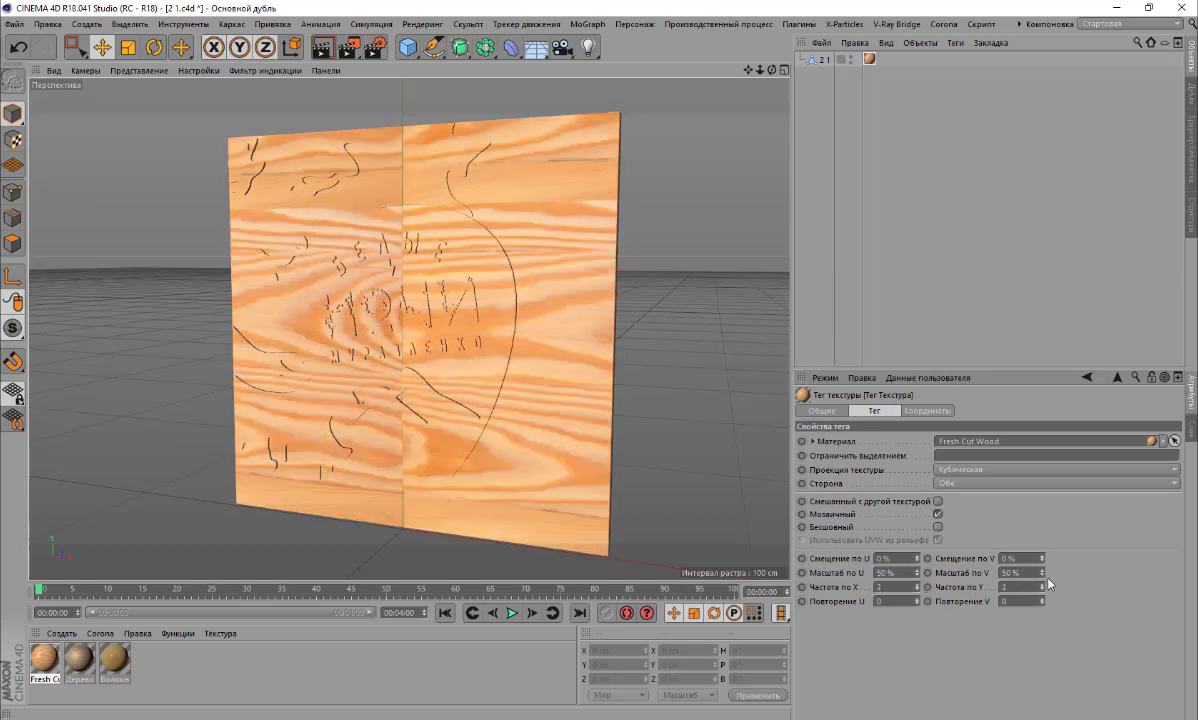
{"action": "left_click", "coordinate": [938, 514]}
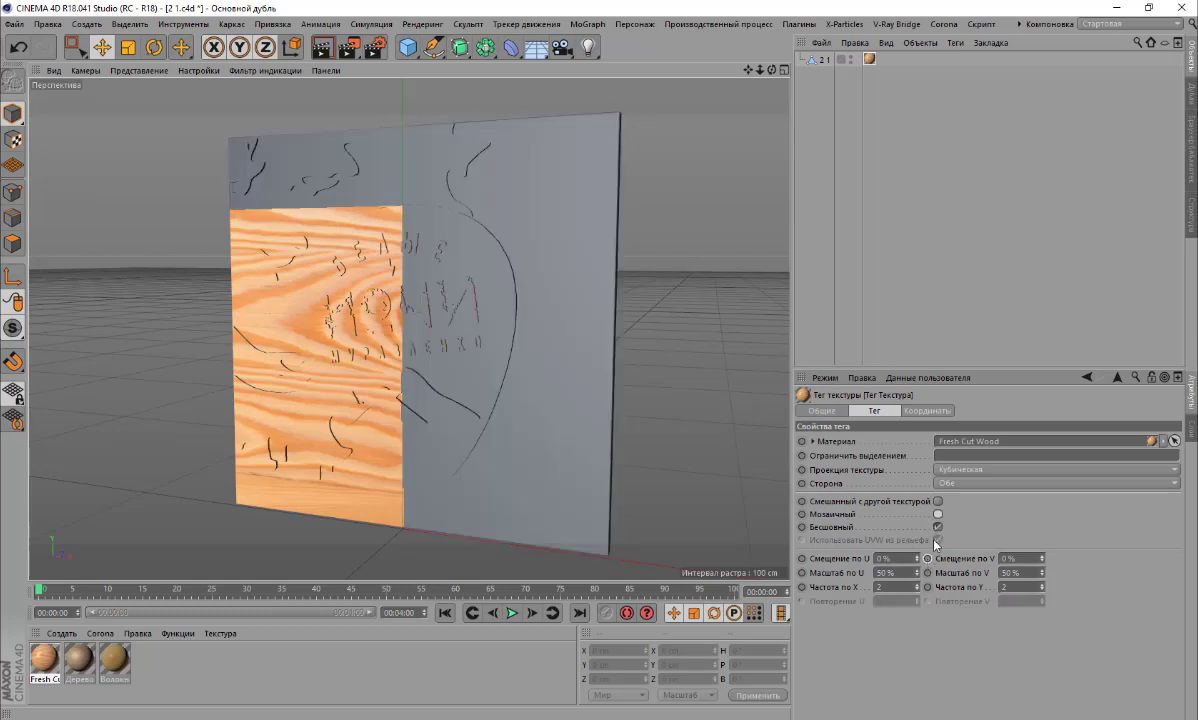
{"action": "left_click", "coordinate": [938, 514]}
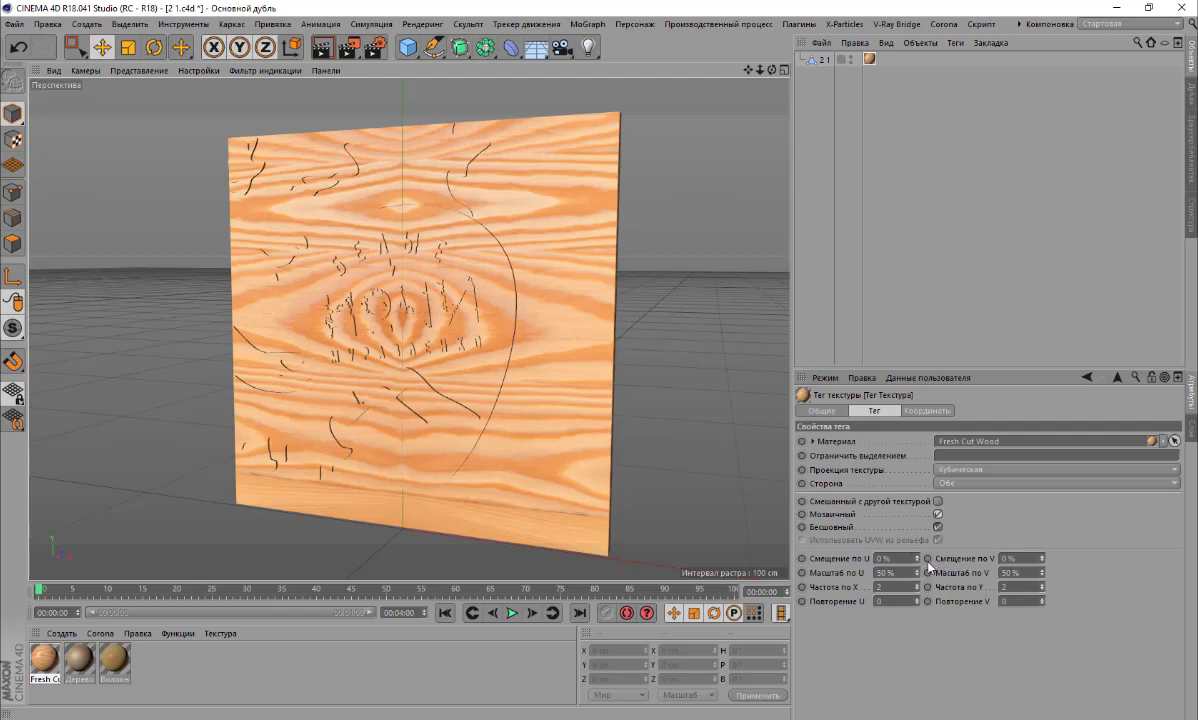
{"action": "left_click_drag", "start_coordinate": [916, 563], "coordinate": [916, 563]}
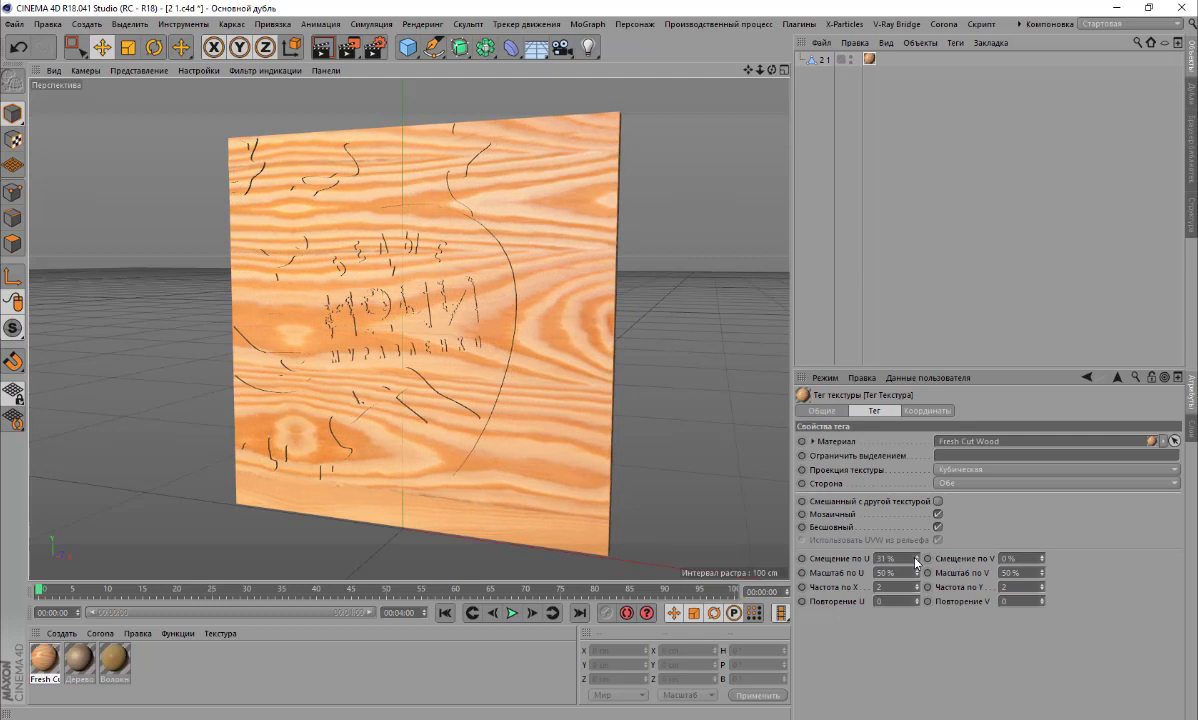
Add the Ambient Occlusion effect in Render Settings
{"action": "left_click", "coordinate": [374, 47]}
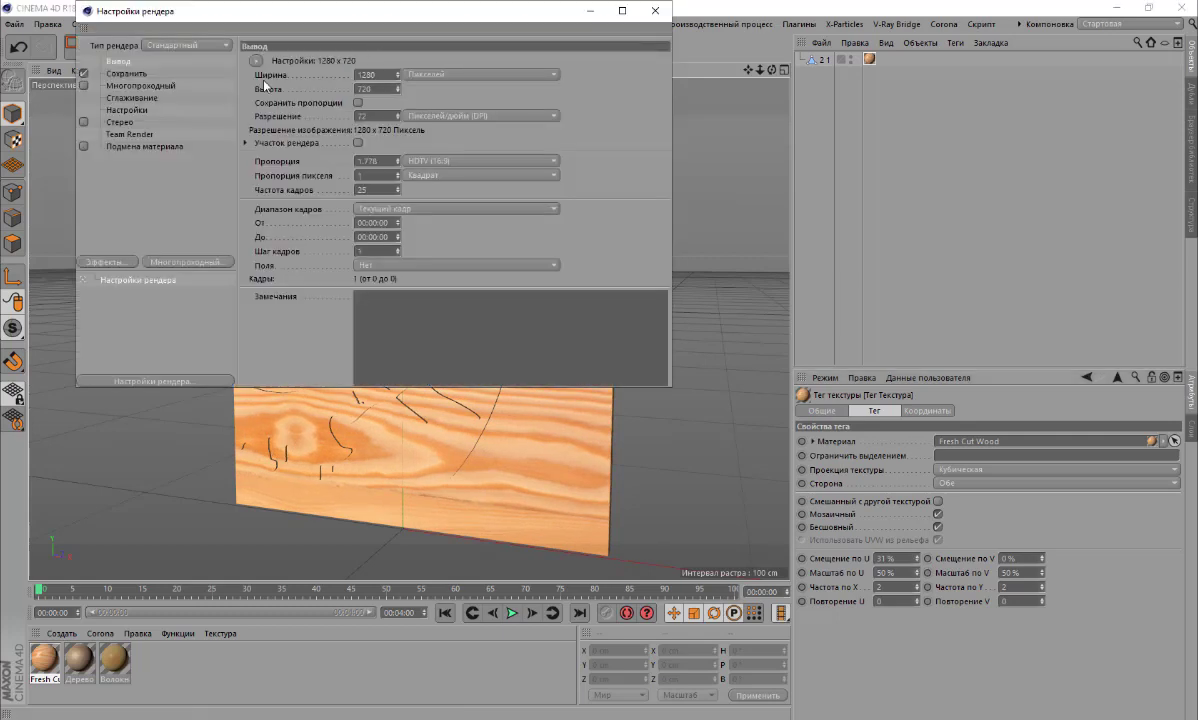
{"action": "left_click", "coordinate": [110, 266]}
{"action": "left_click", "coordinate": [175, 550]}
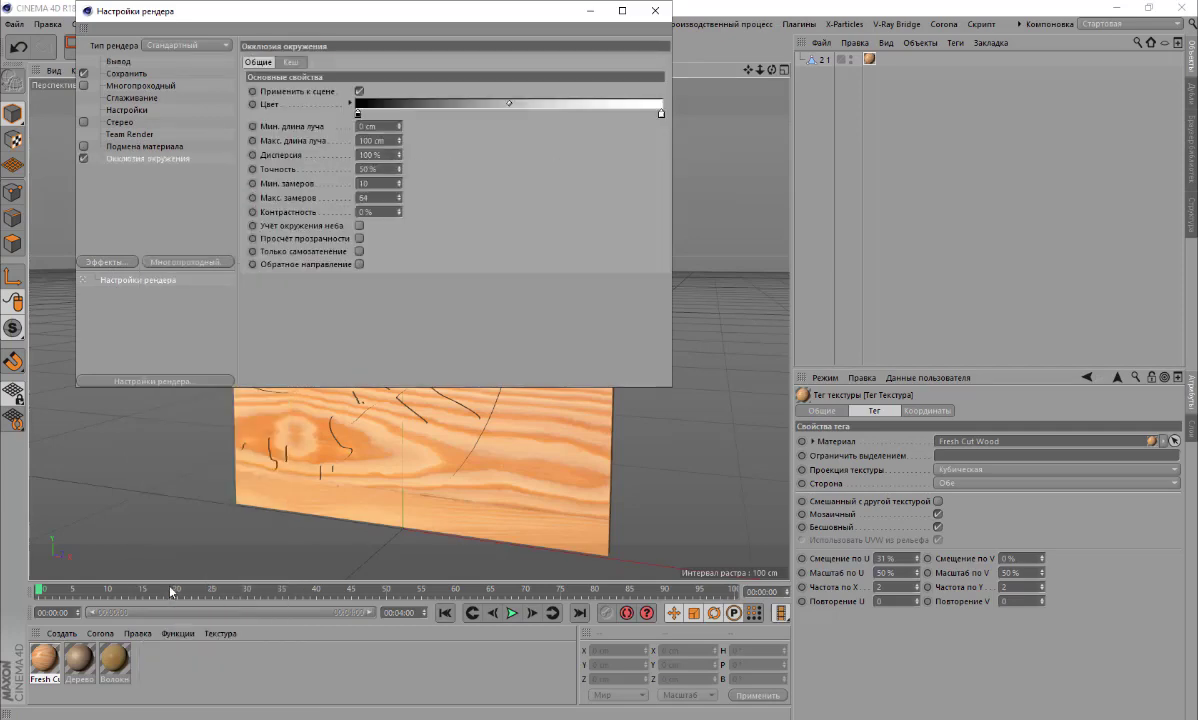
{"action": "left_click", "coordinate": [655, 10]}
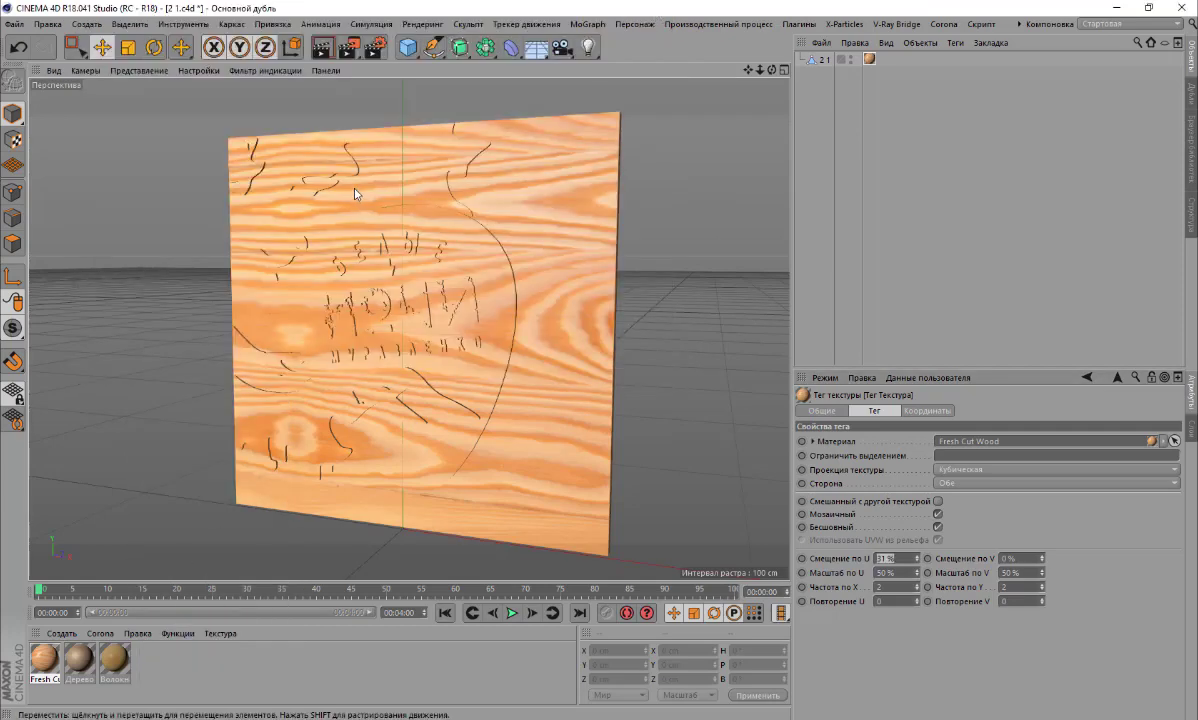
{"action": "scroll", "coordinate": [351, 127], "scroll_direction": "down", "scroll_amount": 5}
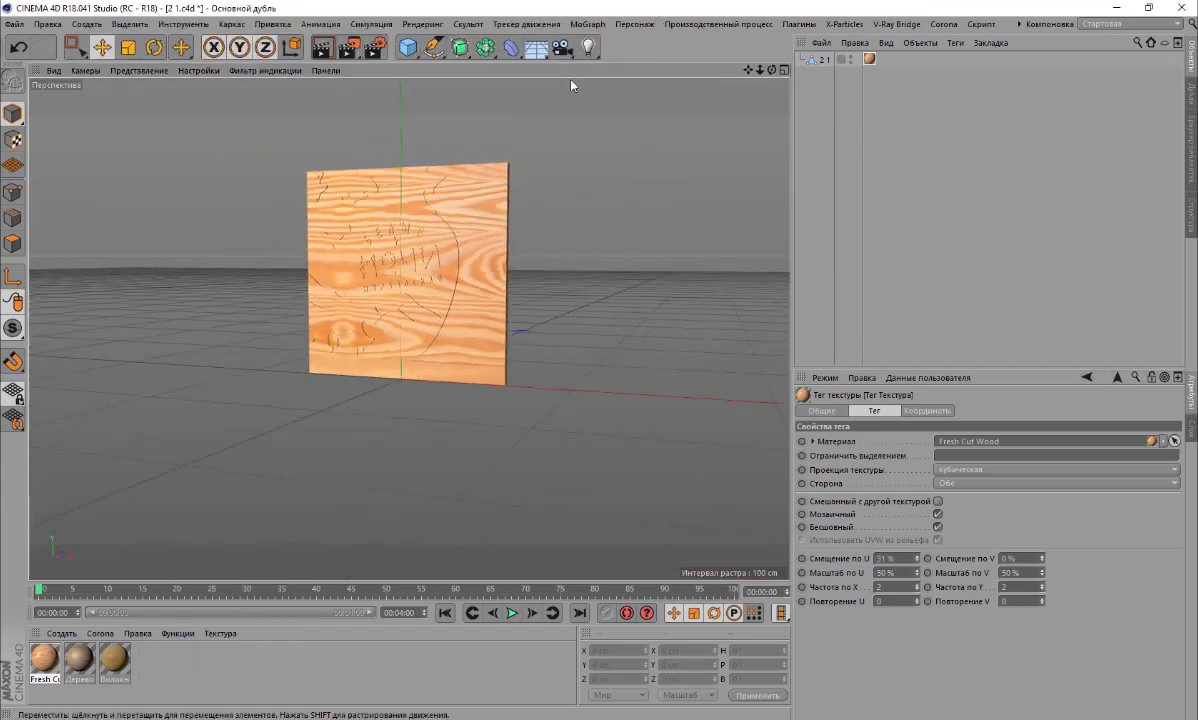
Add an area light at about X -43, Y 61, Z -251 cm, turned -33° toward the panel
{"action": "left_click", "coordinate": [596, 45]}
{"action": "left_click", "coordinate": [770, 93]}
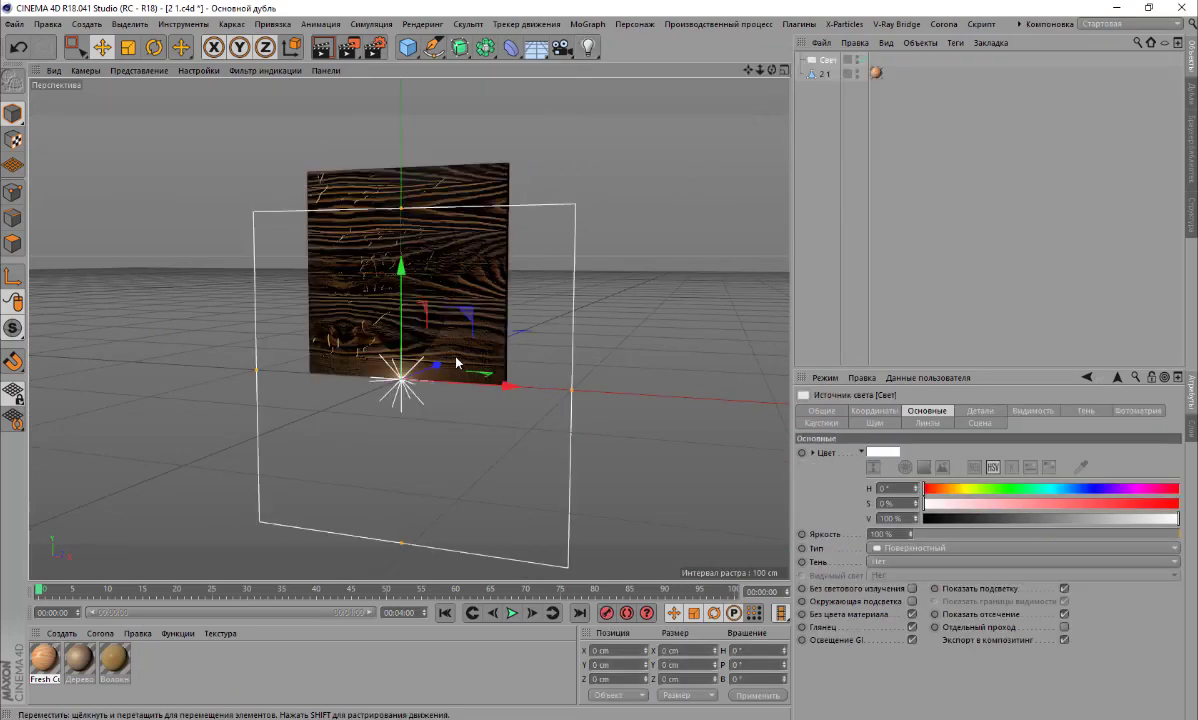
{"action": "left_click_drag", "start_coordinate": [385, 378], "coordinate": [241, 392]}
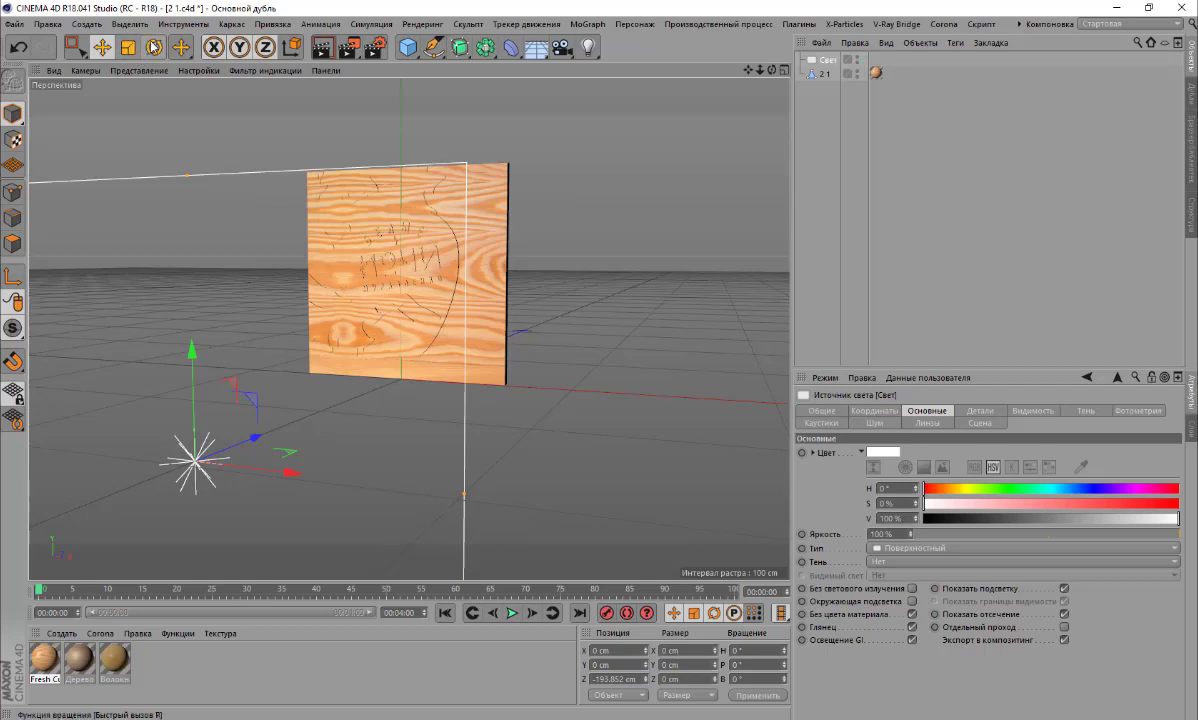
{"action": "left_click", "coordinate": [154, 47]}
{"action": "left_click_drag", "start_coordinate": [203, 484], "coordinate": [193, 362]}
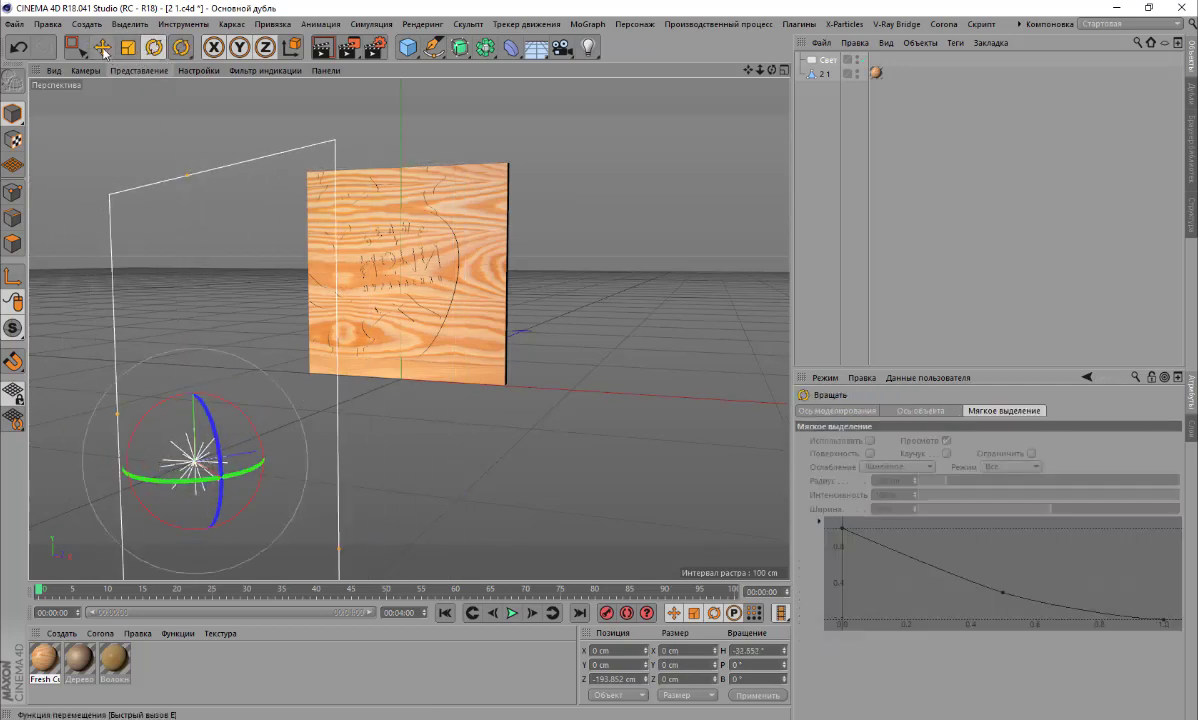
{"action": "left_click", "coordinate": [103, 47]}
{"action": "left_click_drag", "start_coordinate": [193, 350], "coordinate": [189, 176]}
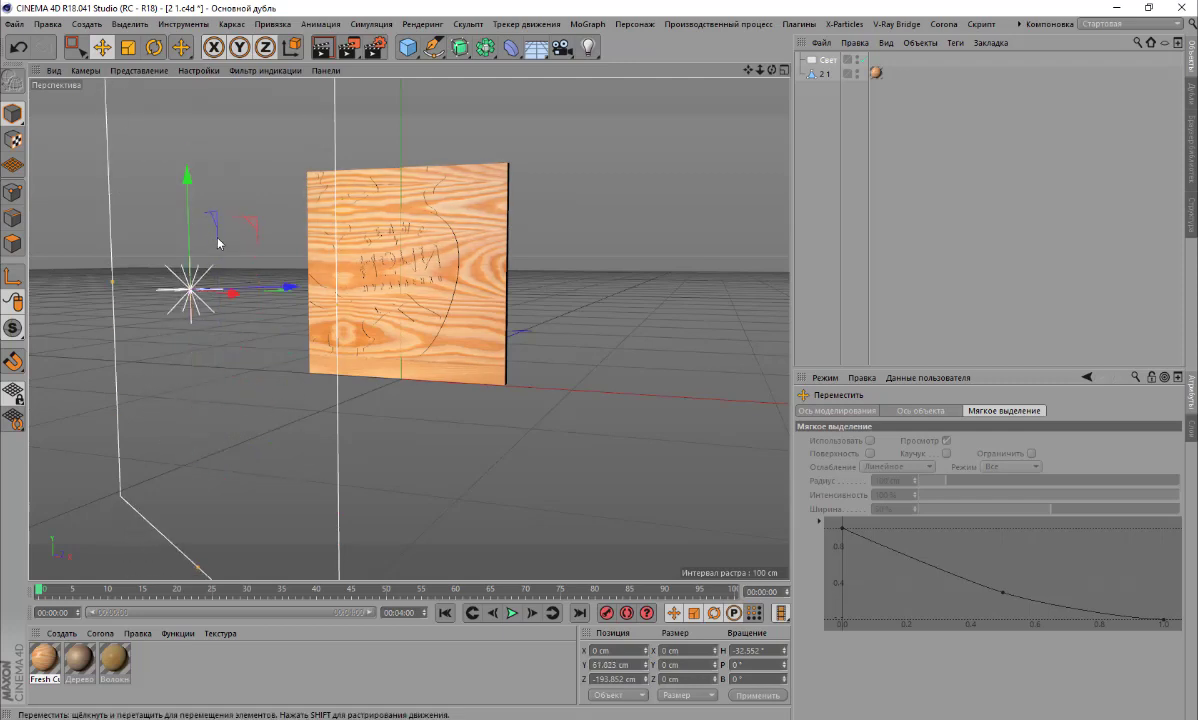
{"action": "left_click_drag", "start_coordinate": [280, 286], "coordinate": [36, 290]}
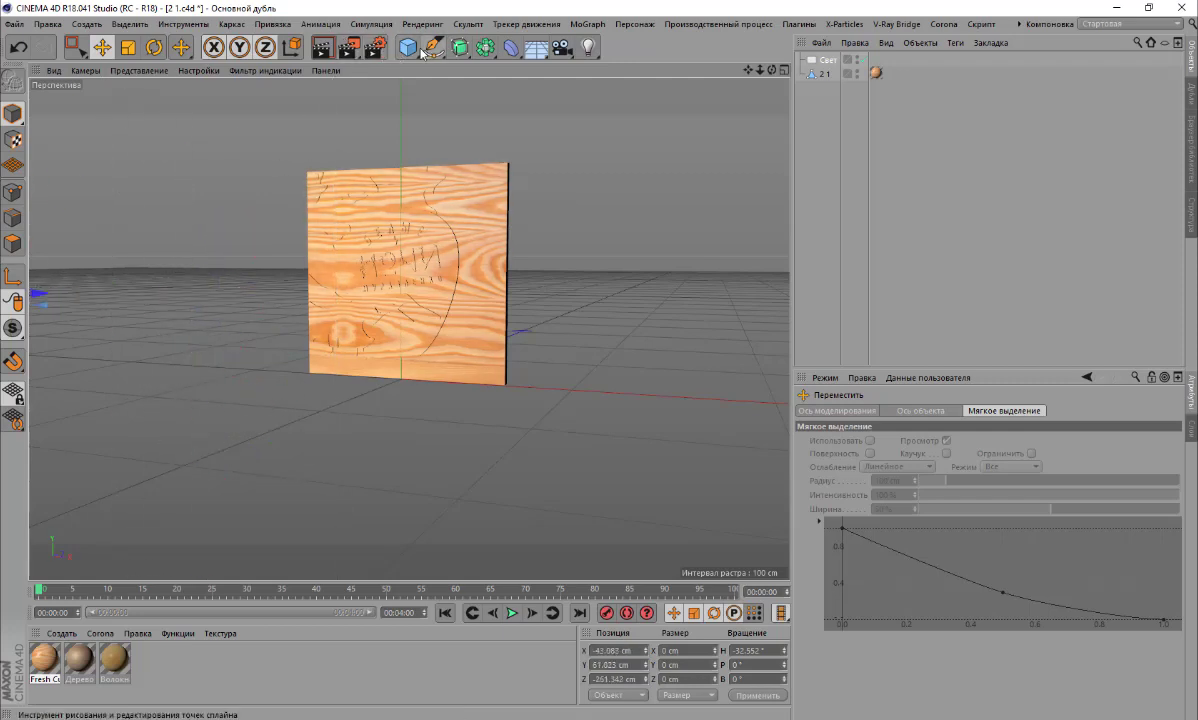
Add a +Z-facing 1640 cm plane just behind the panel and apply the Волокна material to it
{"action": "left_click_drag", "start_coordinate": [407, 47], "coordinate": [600, 100]}
{"action": "left_click", "coordinate": [599, 100]}
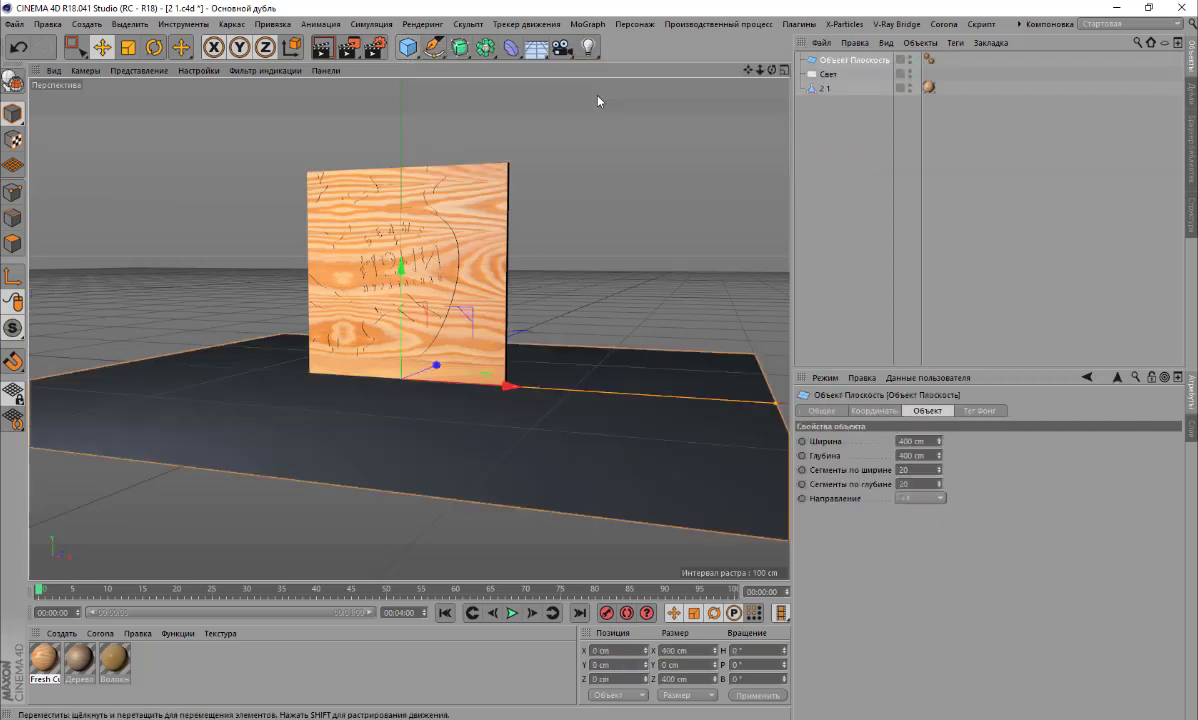
{"action": "left_click", "coordinate": [941, 498]}
{"action": "left_click", "coordinate": [916, 563]}
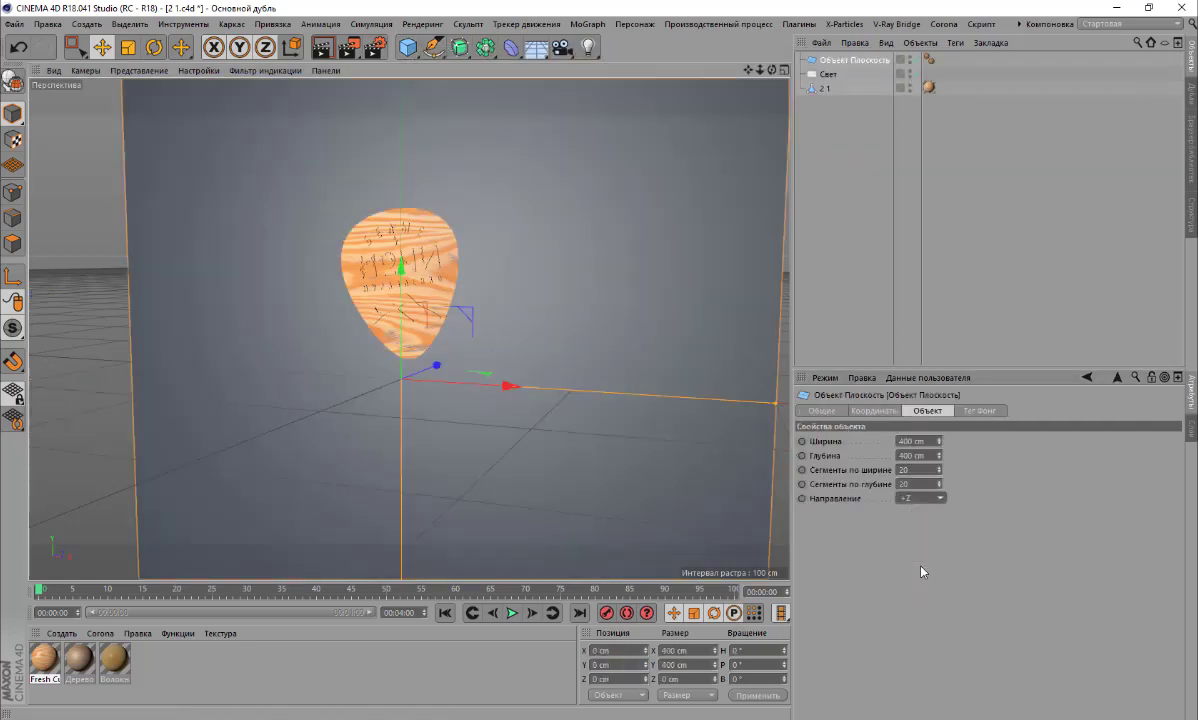
{"action": "left_click_drag", "start_coordinate": [432, 372], "coordinate": [433, 372]}
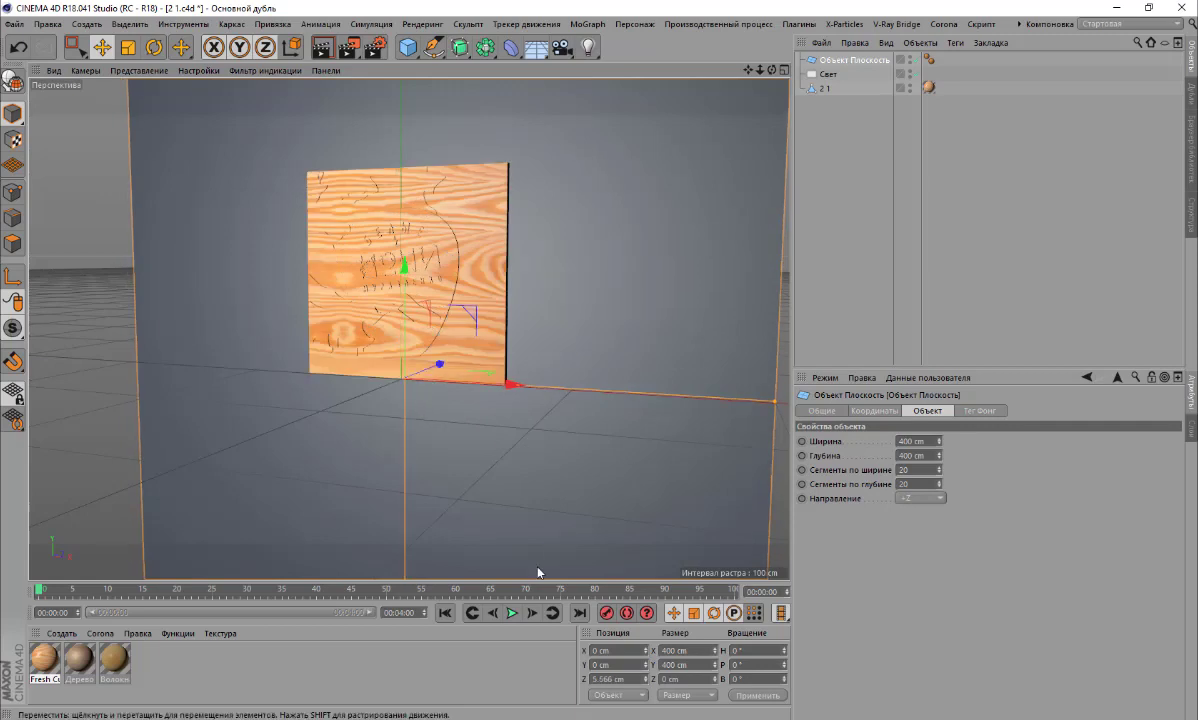
{"action": "left_click", "coordinate": [128, 47]}
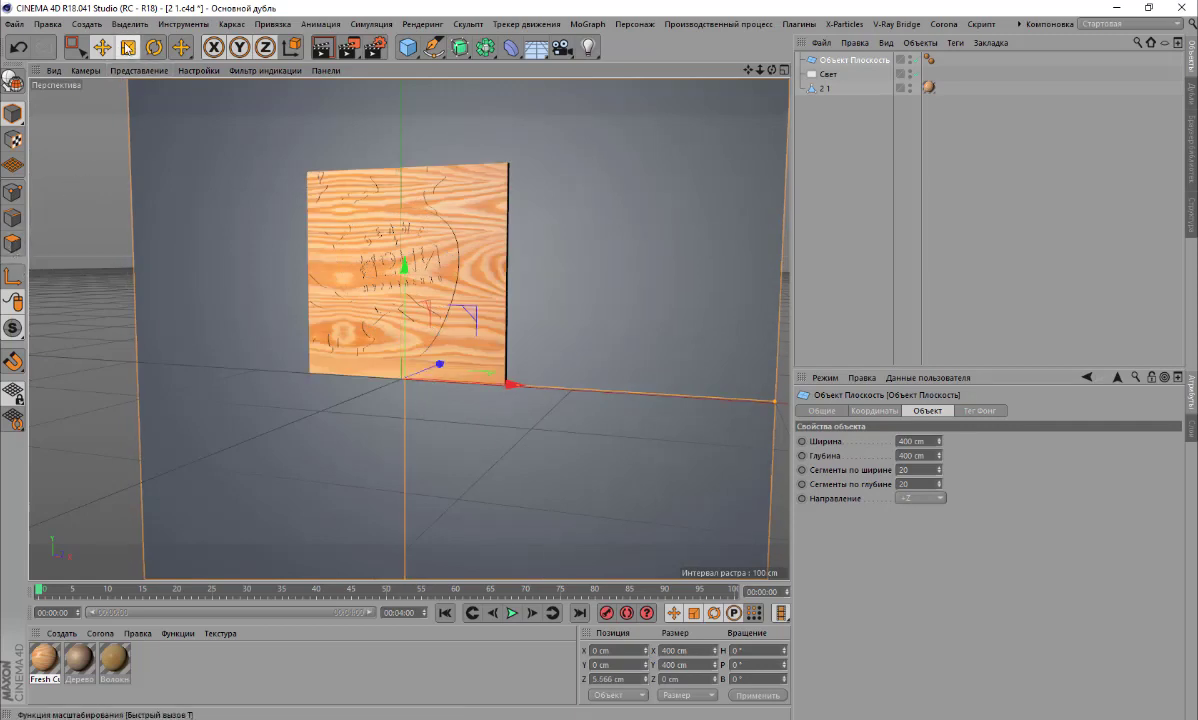
{"action": "left_click_drag", "start_coordinate": [533, 338], "coordinate": [610, 300]}
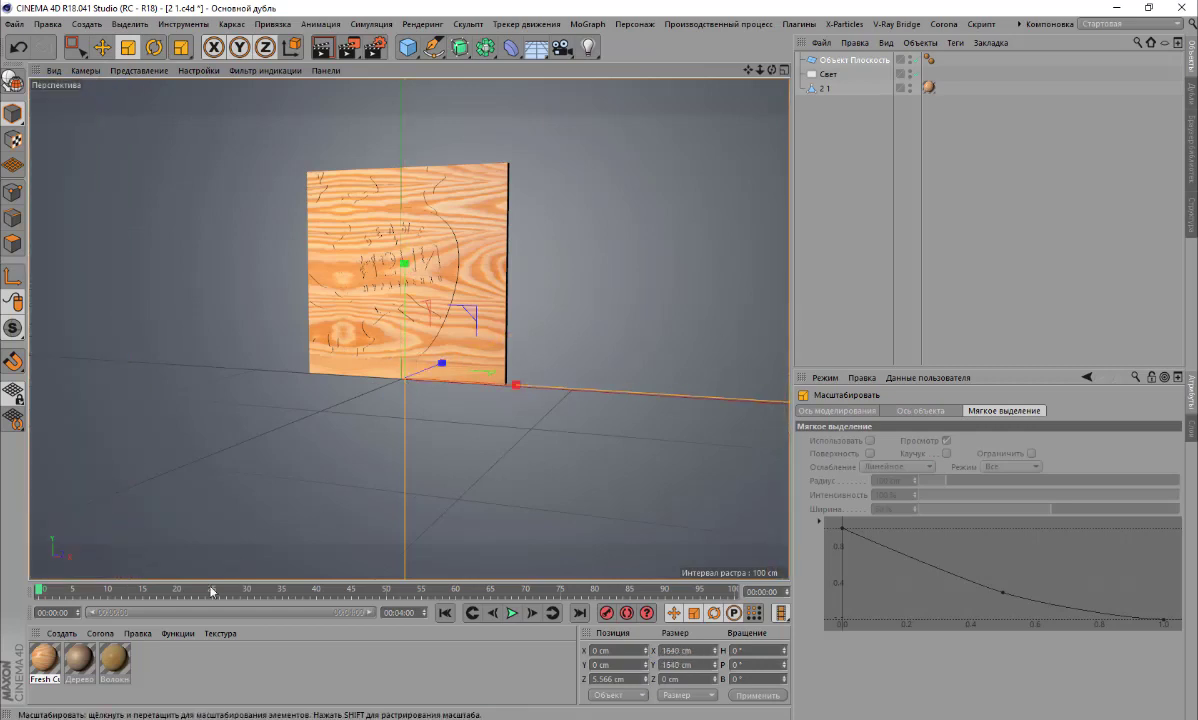
{"action": "left_click_drag", "start_coordinate": [113, 655], "coordinate": [862, 62]}
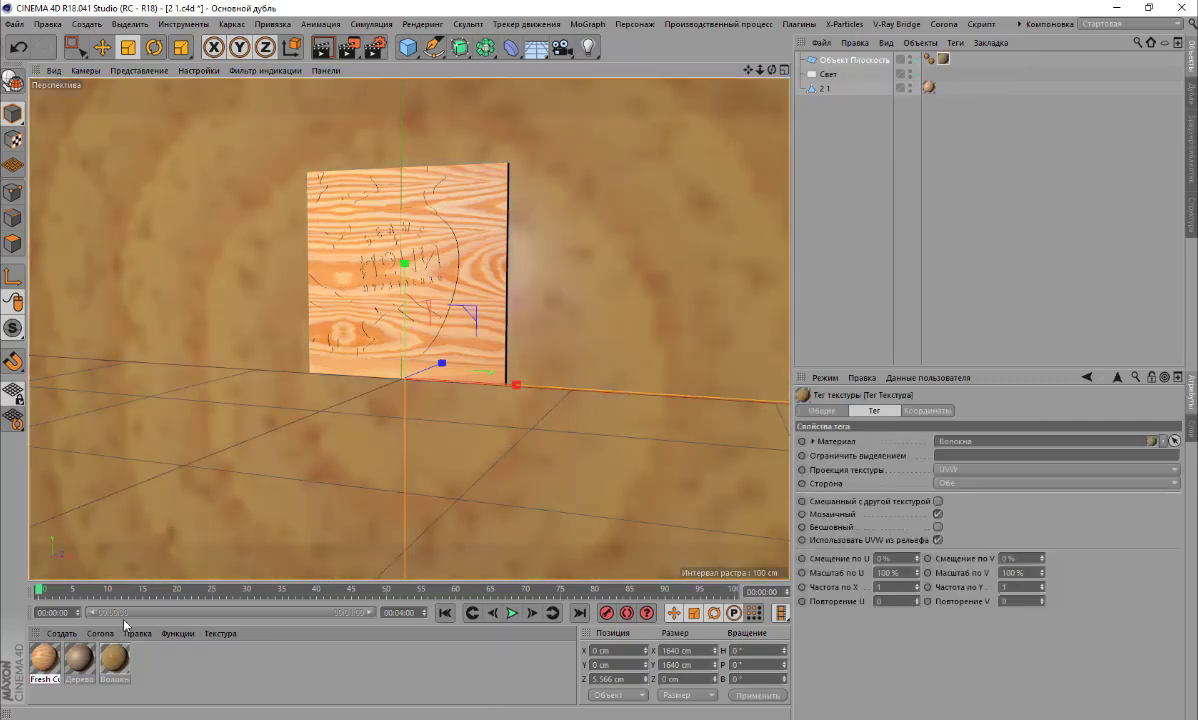
Apply Дерево Сосна лакированная to the backdrop's texture tag at 10% U and V scale, seamless
{"action": "left_click_drag", "start_coordinate": [929, 87], "coordinate": [943, 60]}
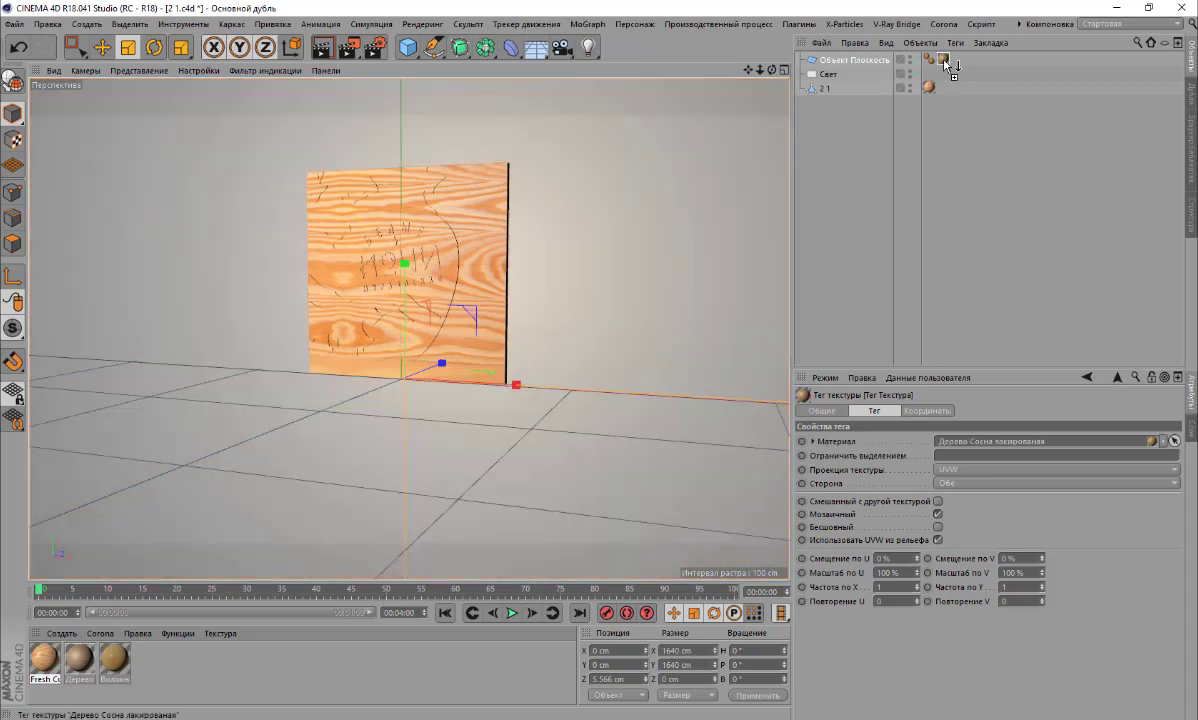
{"action": "double_click", "coordinate": [895, 572]}
{"action": "type", "text": "10"}
{"action": "key", "text": "Return"}
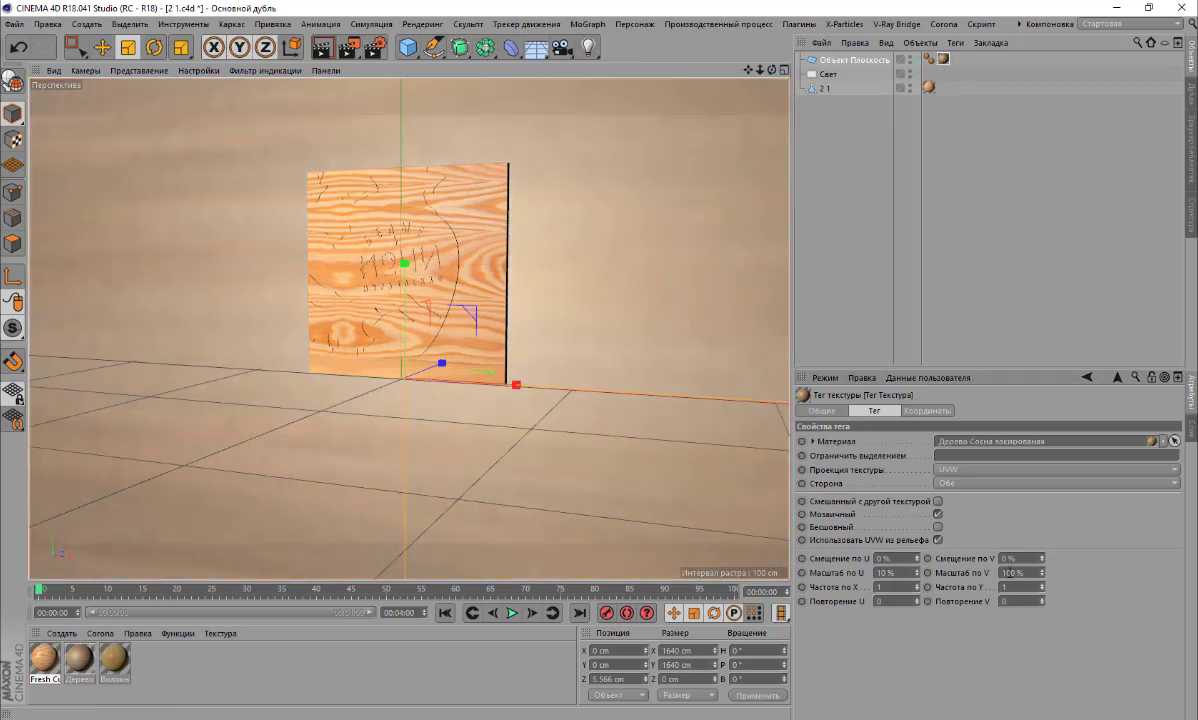
{"action": "left_click", "coordinate": [1032, 573]}
{"action": "key", "text": "Delete"}
{"action": "key", "text": "Return"}
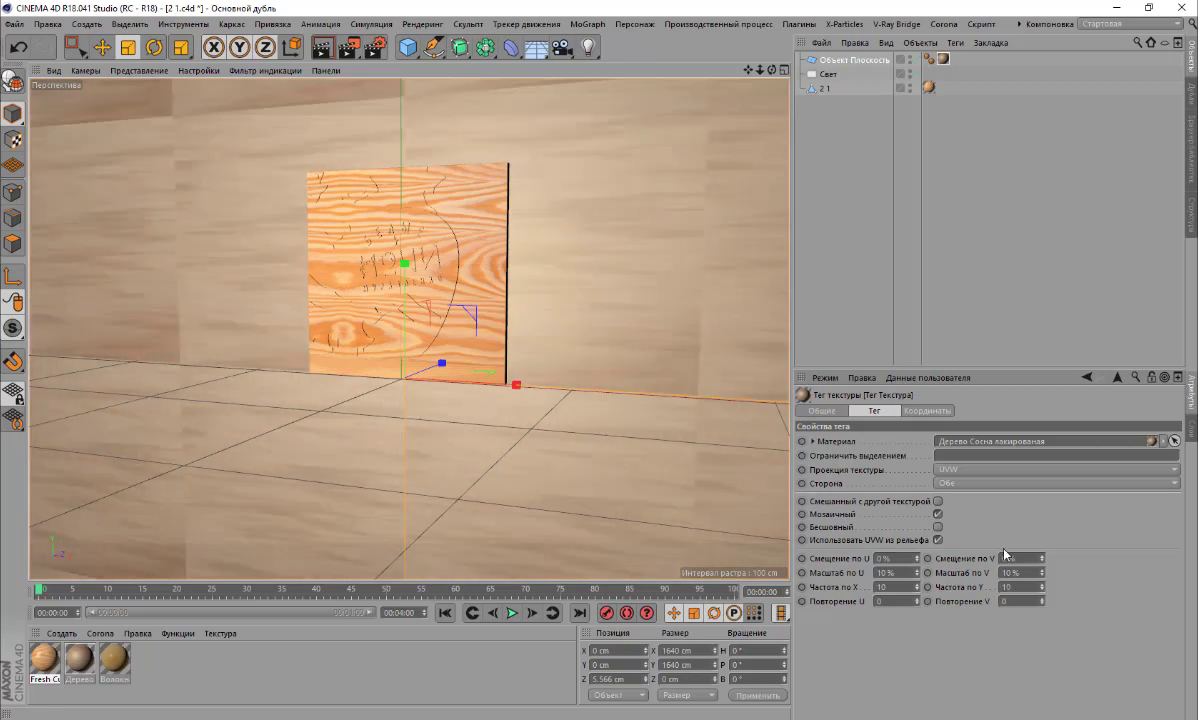
{"action": "left_click", "coordinate": [938, 527]}
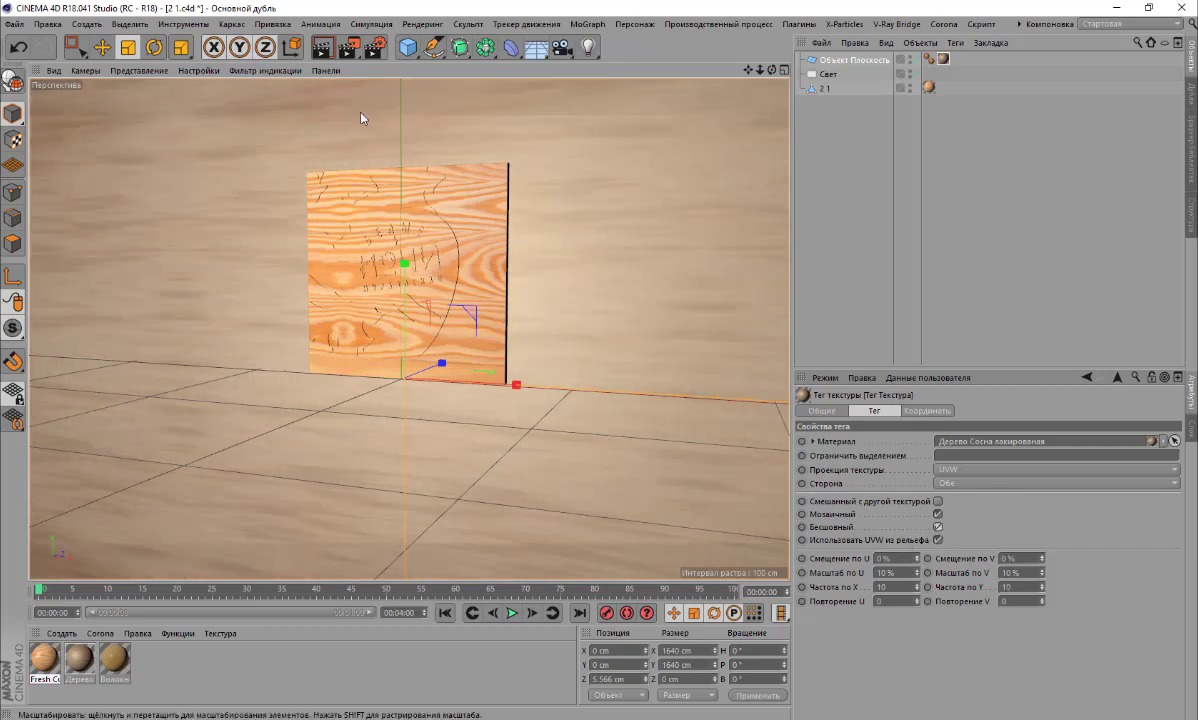
Bring back the panel's Fresh Cut Wood texture tag settings
{"action": "scroll", "coordinate": [391, 105], "scroll_direction": "up", "scroll_amount": 2}
{"action": "scroll", "coordinate": [450, 484], "scroll_direction": "up", "scroll_amount": 1}
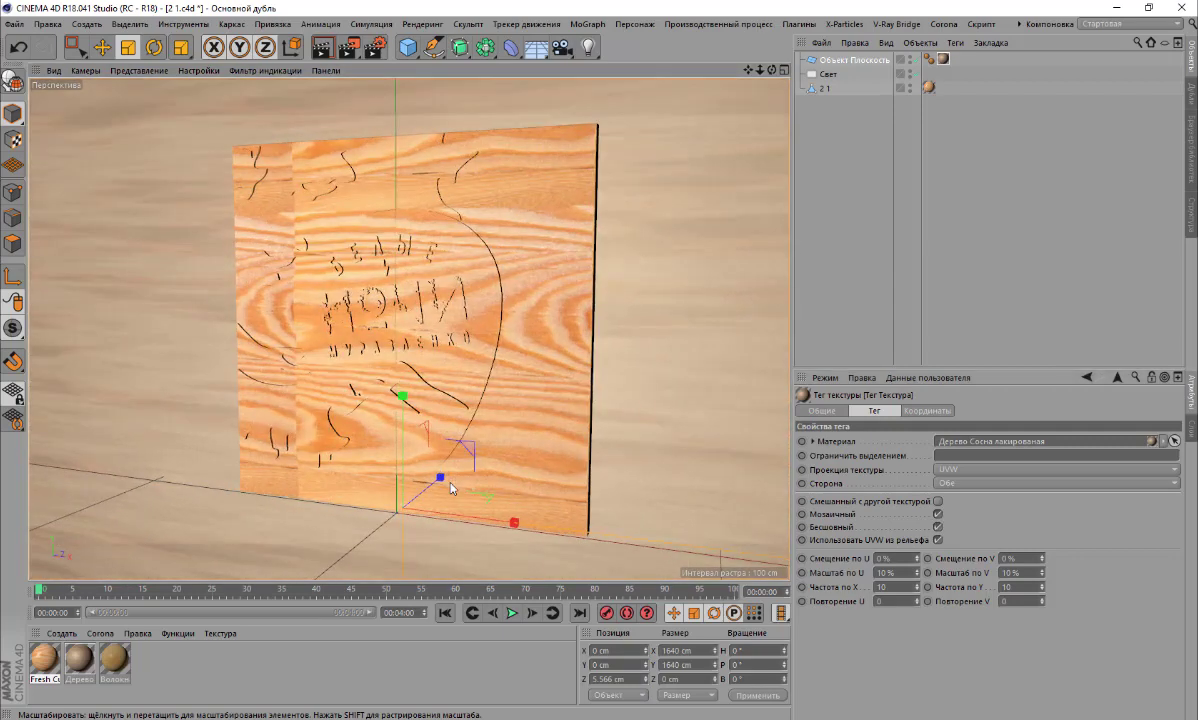
{"action": "scroll", "coordinate": [450, 488], "scroll_direction": "up", "scroll_amount": 1}
{"action": "scroll", "coordinate": [450, 488], "scroll_direction": "down", "scroll_amount": 1}
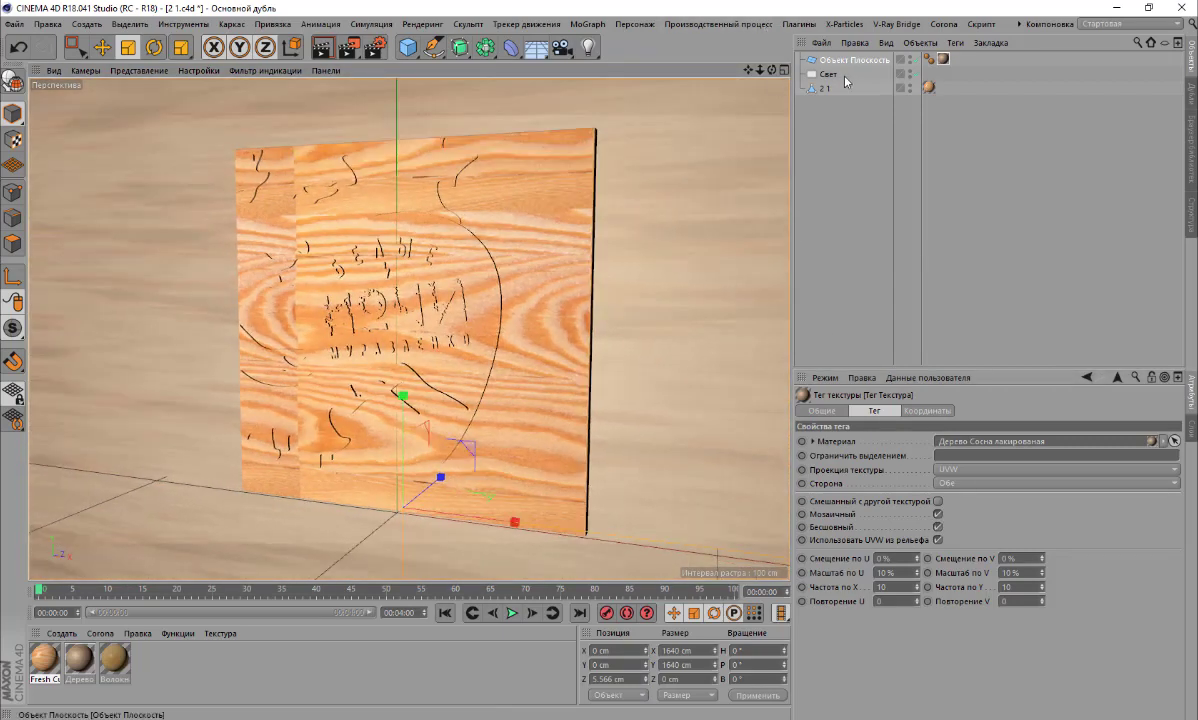
{"action": "key", "text": "ctrl+z"}
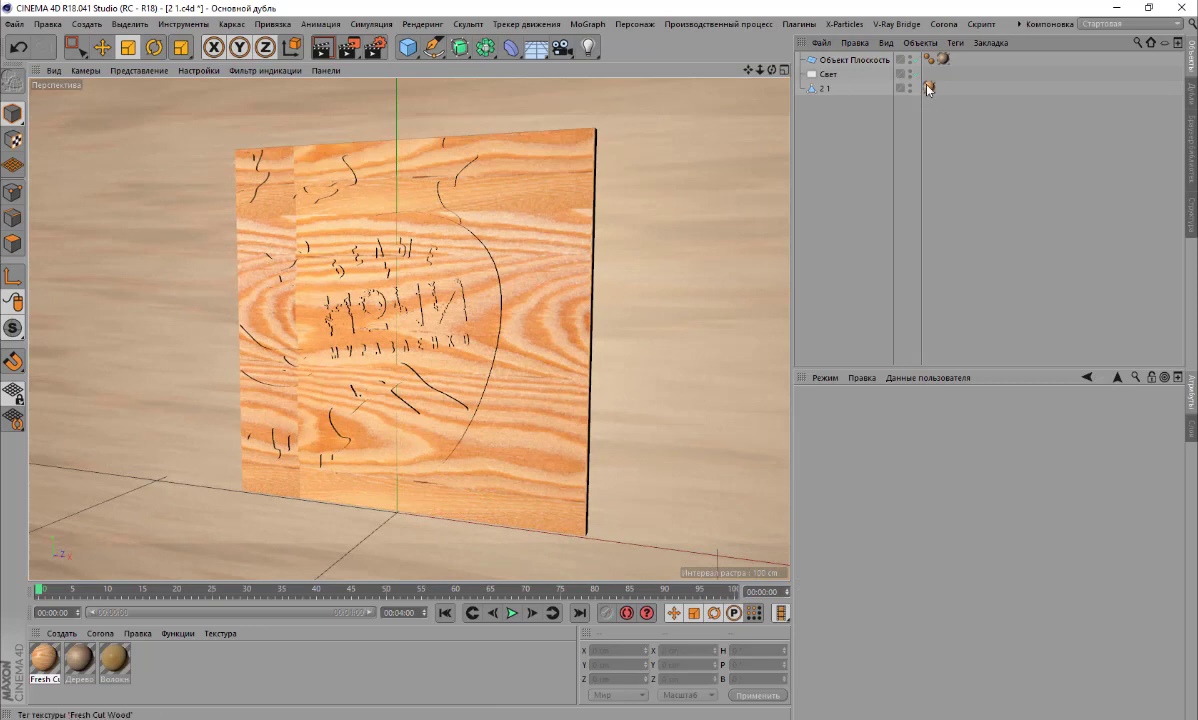
{"action": "key", "text": "ctrl+z"}
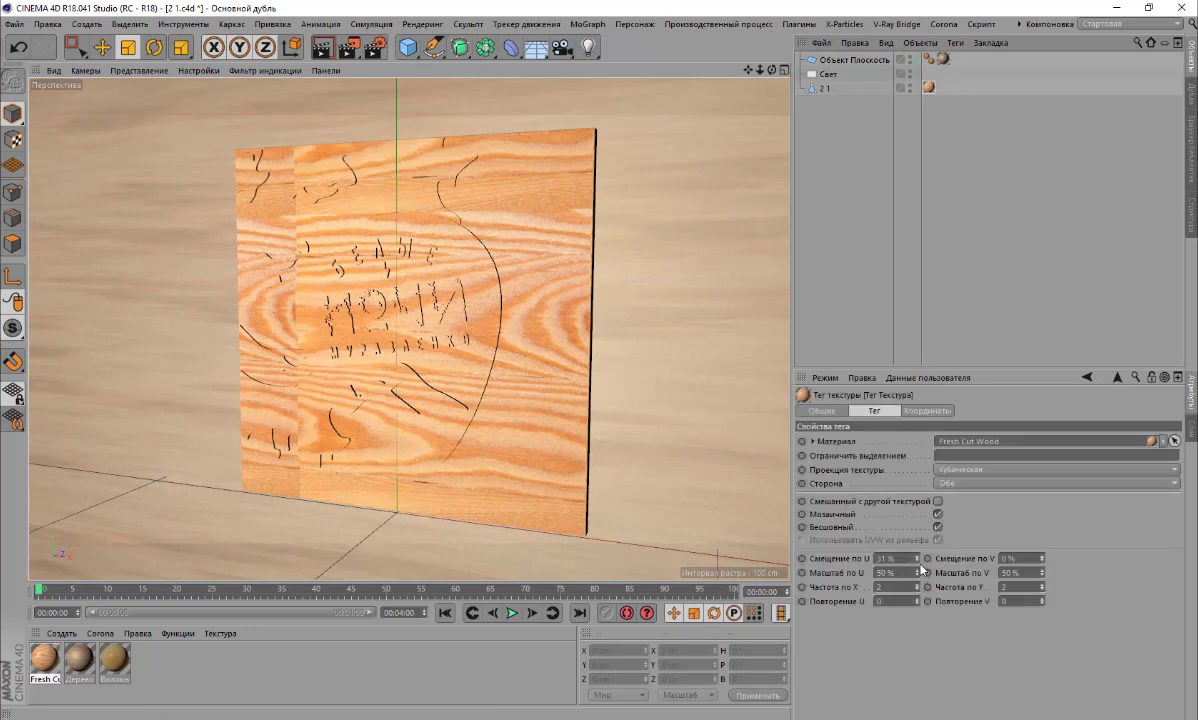
Lower the panel texture's U offset from 31% to 28% and preview it with a render
{"action": "left_click", "coordinate": [917, 561]}
{"action": "left_click", "coordinate": [917, 561]}
{"action": "left_click", "coordinate": [917, 561]}
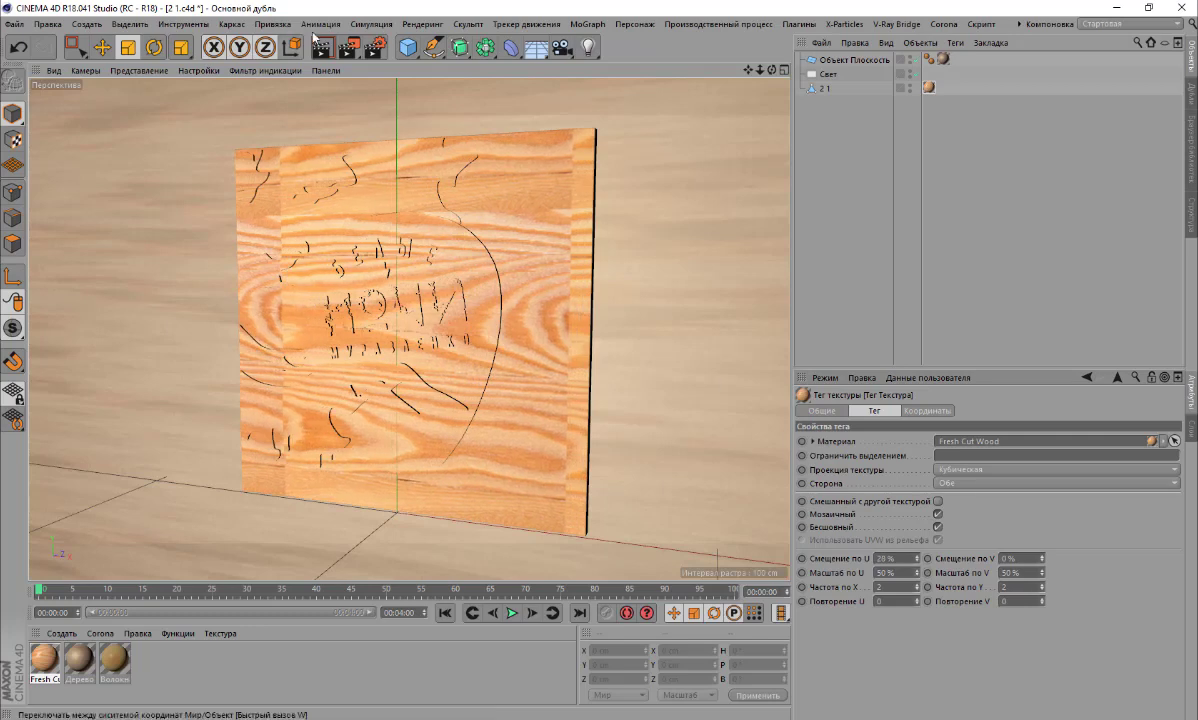
{"action": "key", "text": "ctrl+r"}
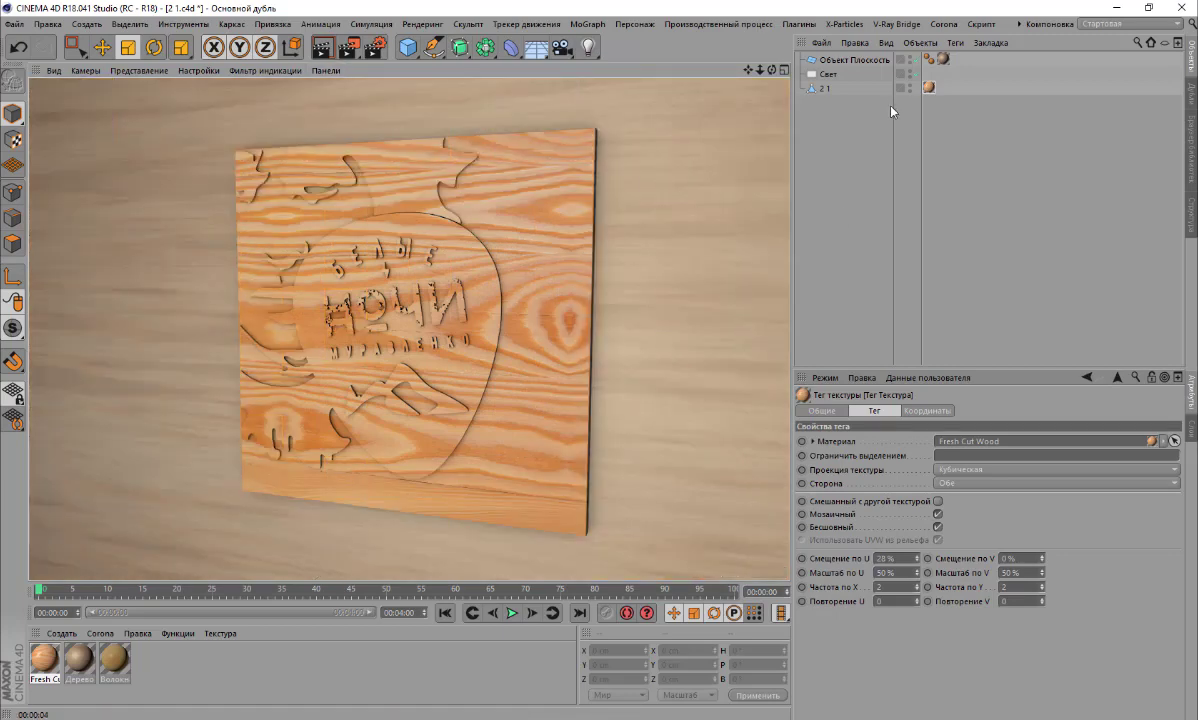
{"action": "left_click", "coordinate": [828, 74]}
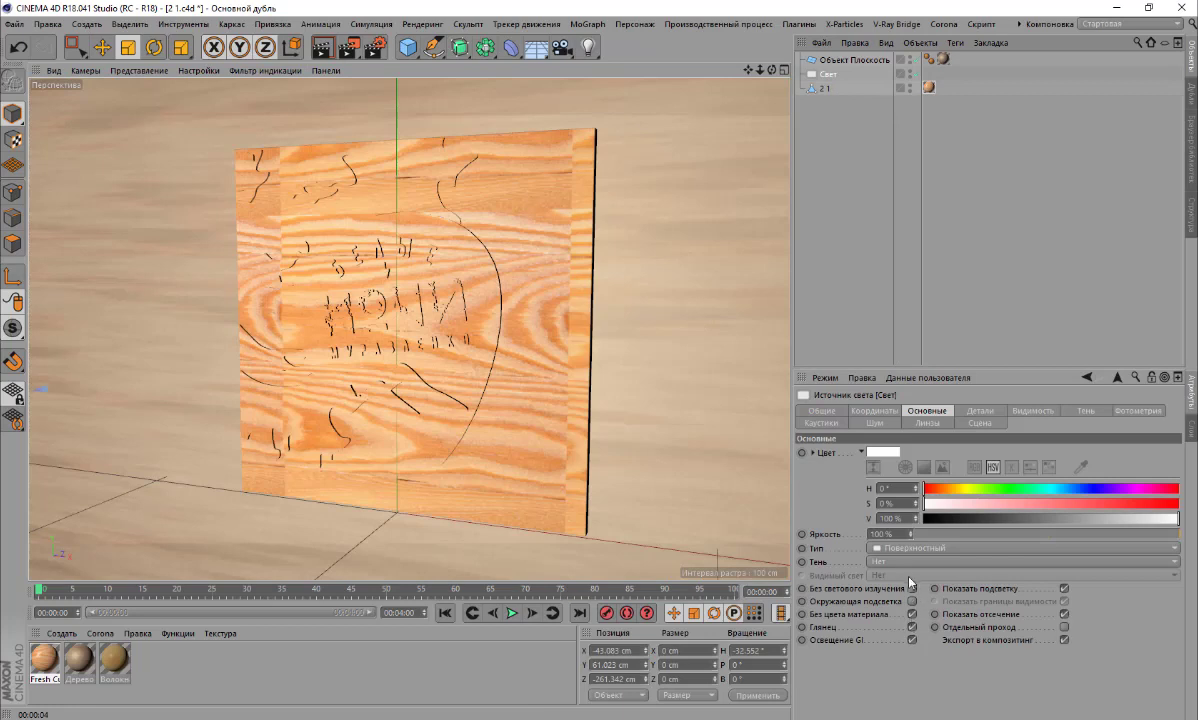
Give the light Мягкая (Карты тени) shadows at 150% density and render the view
{"action": "left_click", "coordinate": [895, 561]}
{"action": "left_click", "coordinate": [893, 591]}
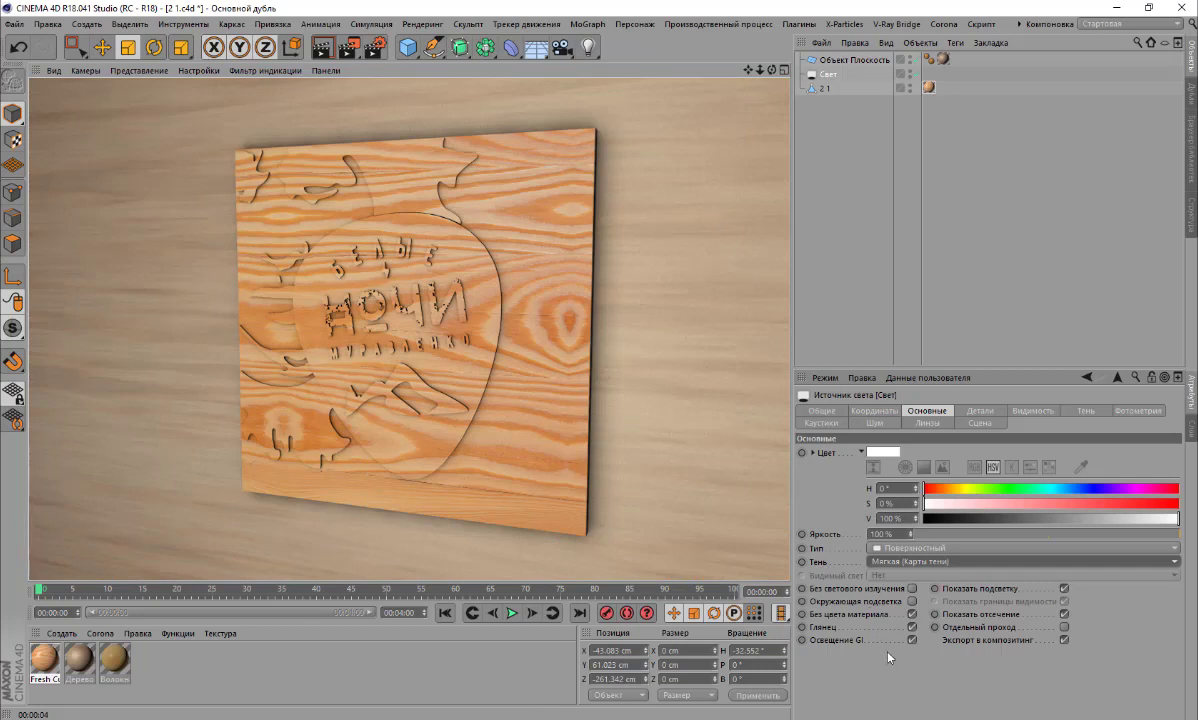
{"action": "left_click", "coordinate": [1086, 411]}
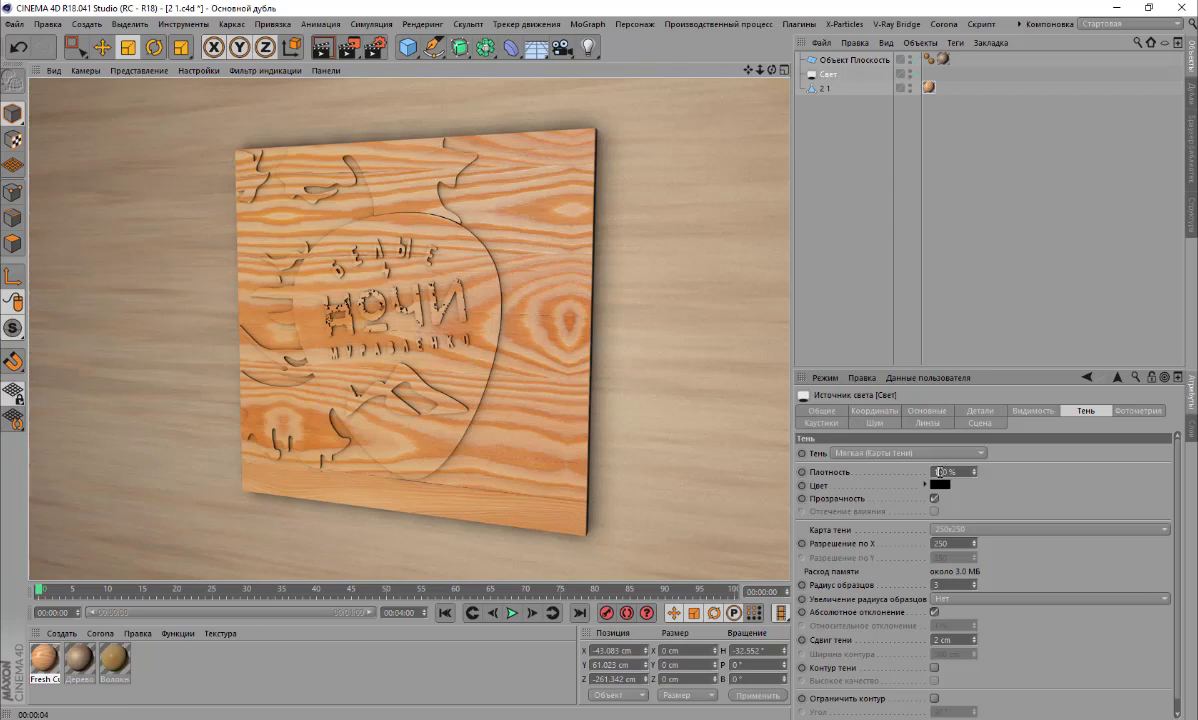
{"action": "type", "text": "150"}
{"action": "key", "text": "Return"}
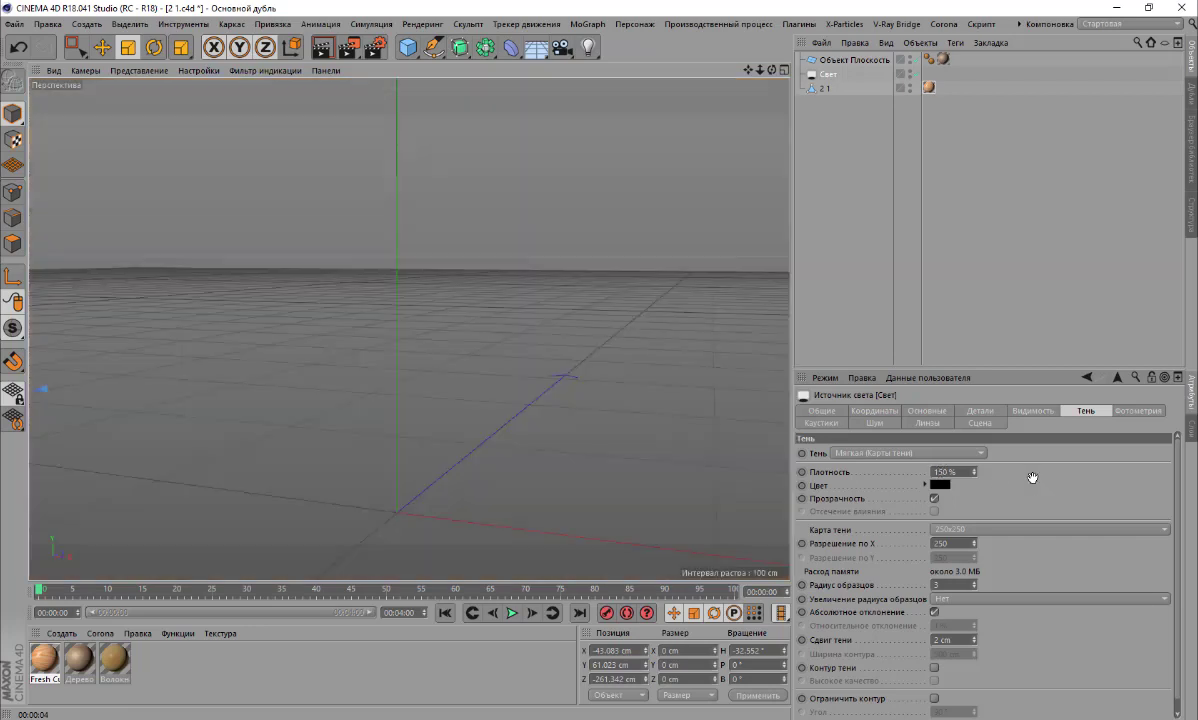
{"action": "left_click", "coordinate": [323, 50]}
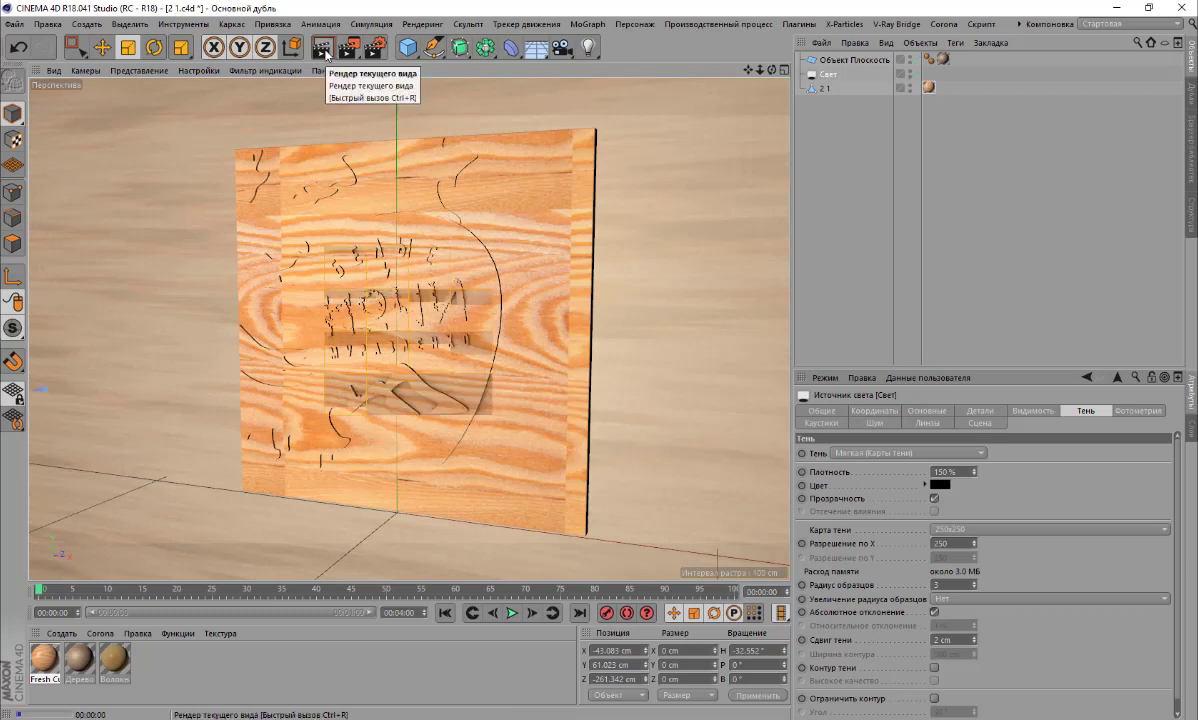